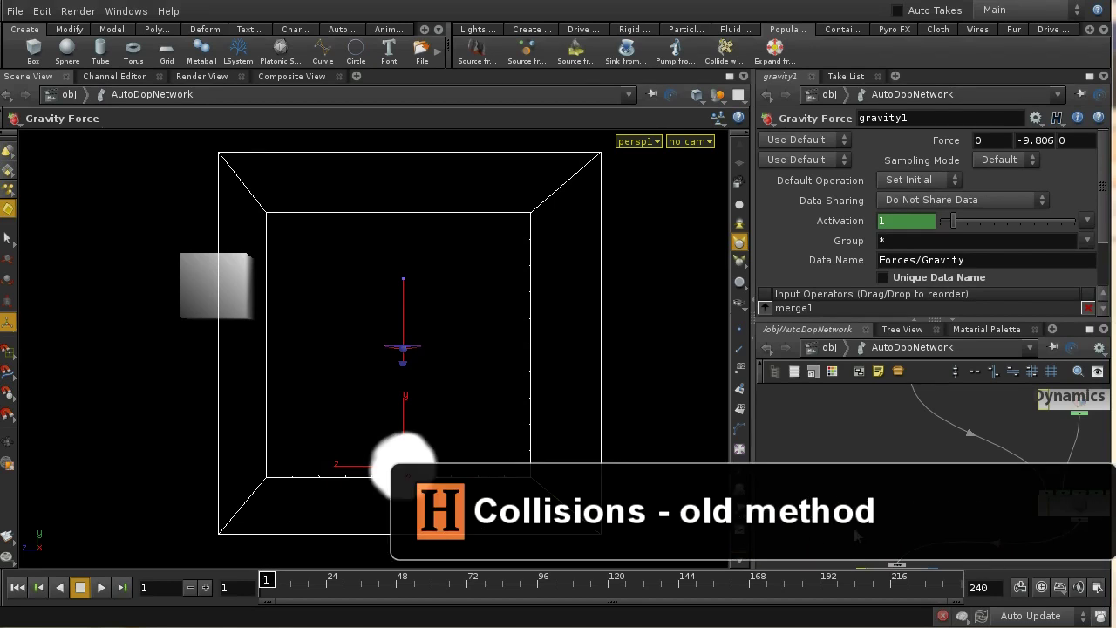
Go up from the DOP network to /obj and select box_object1 in the viewport.
{"action": "mouse_move", "coordinate": [855, 491]}
{"action": "middle_mouse_down"}
{"action": "mouse_move", "coordinate": [856, 516]}
{"action": "mouse_move", "coordinate": [820, 522]}
{"action": "mouse_move", "coordinate": [847, 486]}
{"action": "middle_mouse_up"}
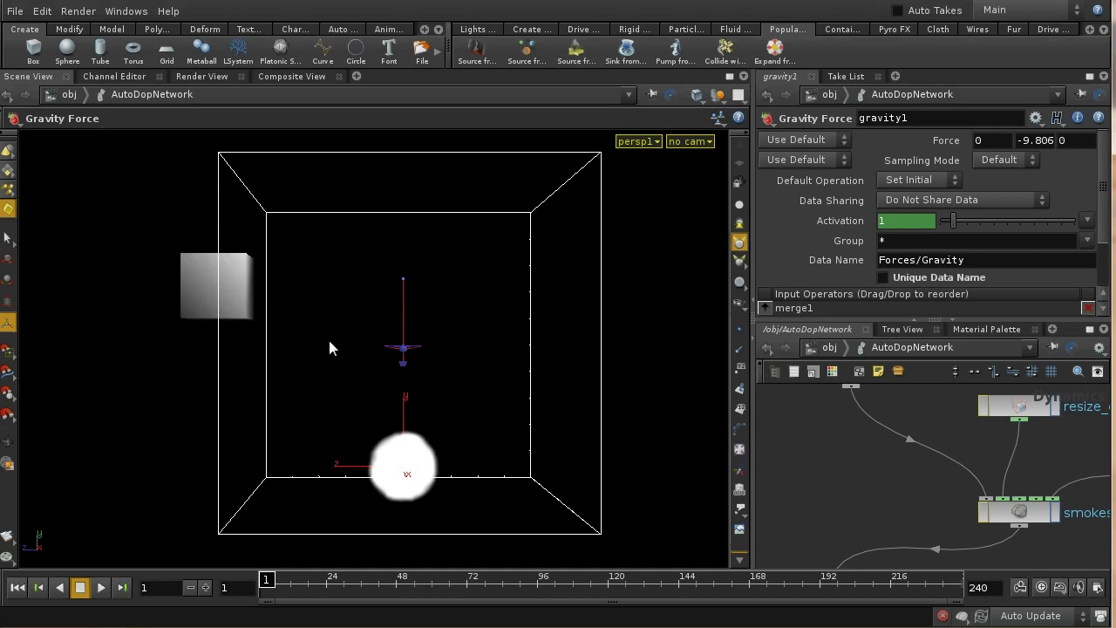
{"action": "left_click", "coordinate": [830, 347]}
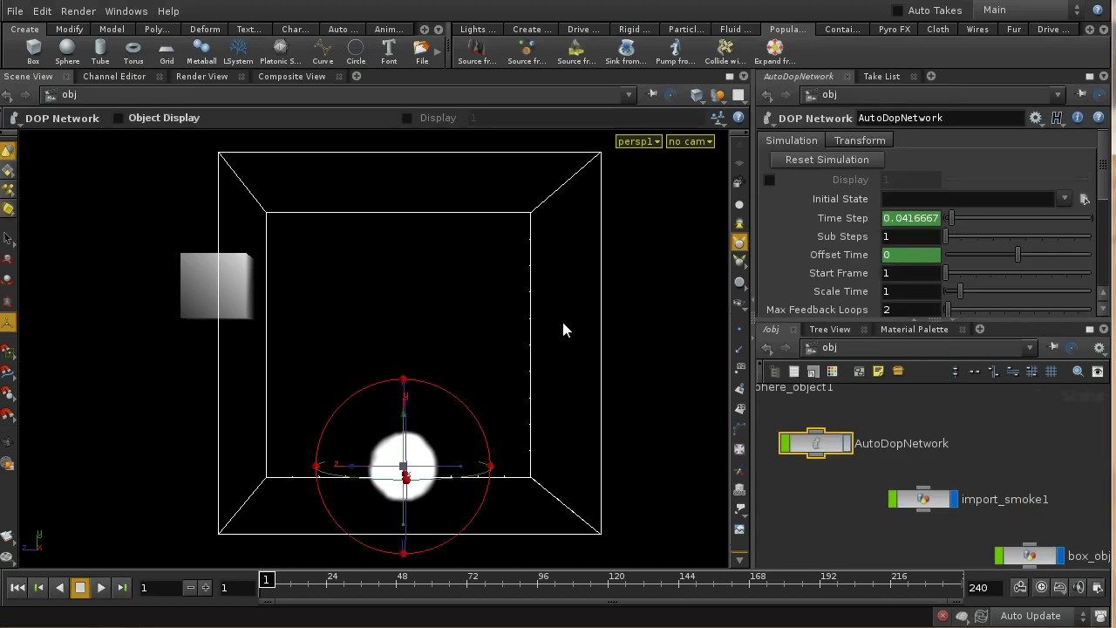
{"action": "right_click_drag", "start_coordinate": [465, 154], "coordinate": [438, 358]}
{"action": "left_click", "coordinate": [262, 312]}
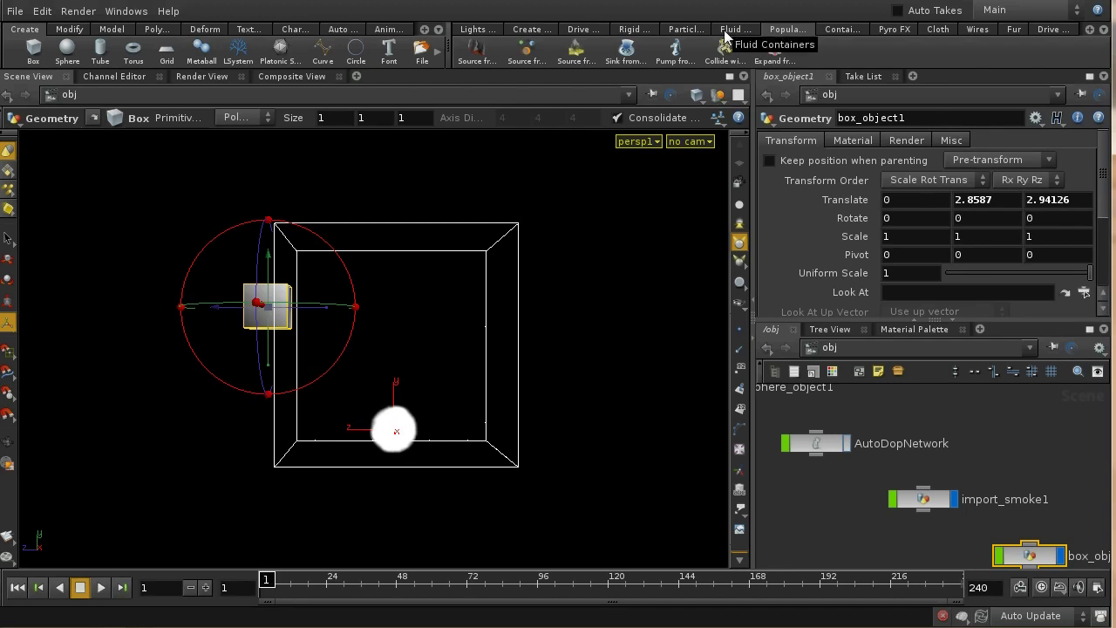
Turn box_object1 into an RBD Object, preview its fall, then start an RBD Pin Constraint.
{"action": "left_click", "coordinate": [630, 31]}
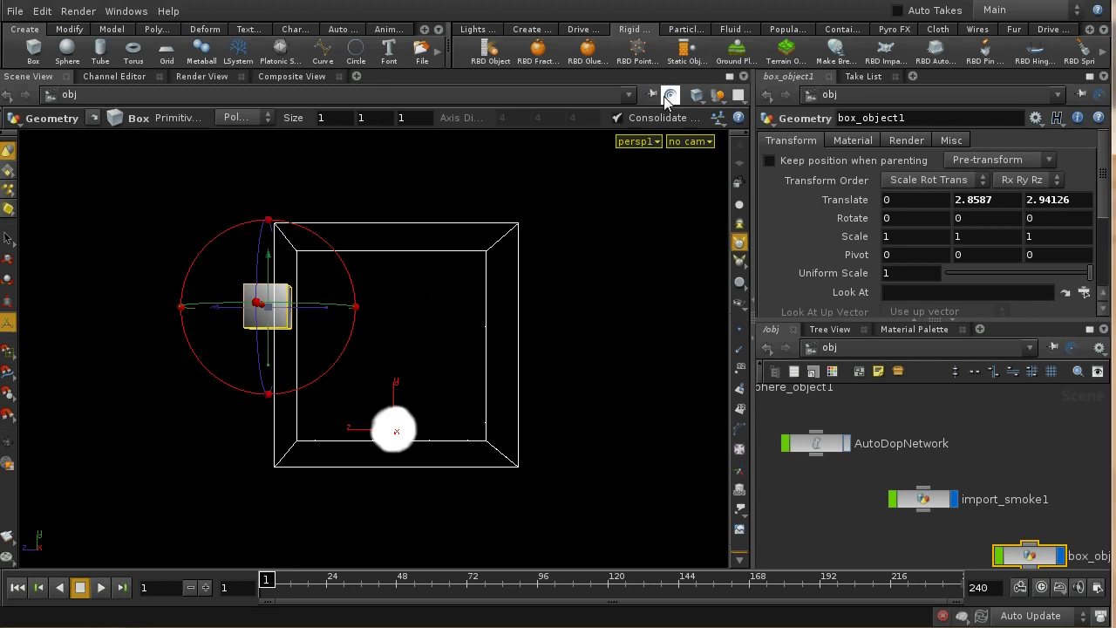
{"action": "left_click", "coordinate": [493, 54]}
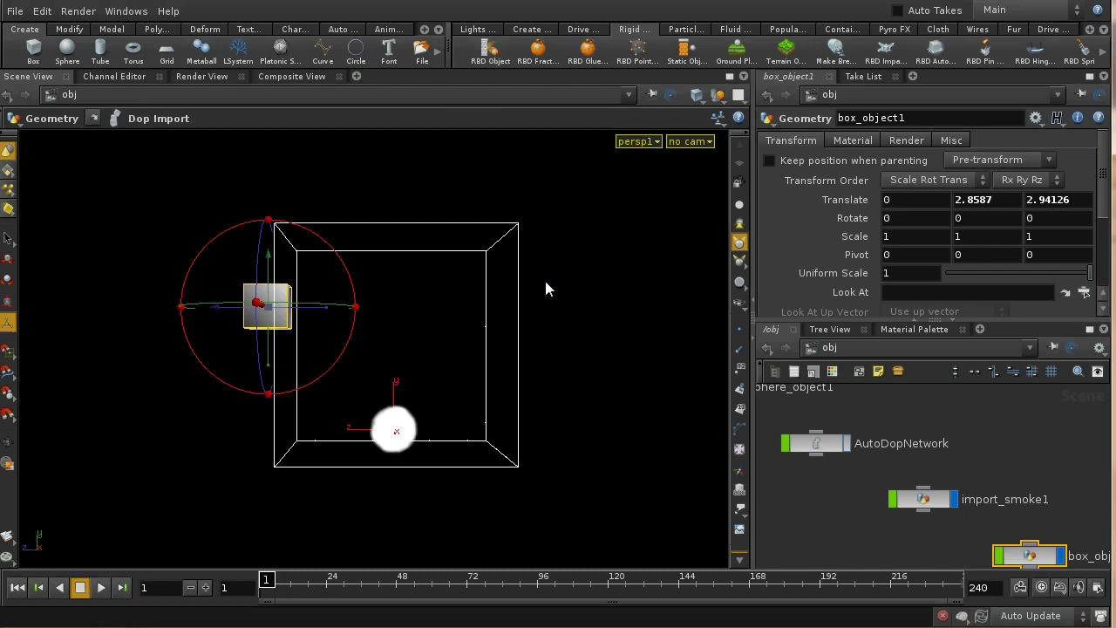
{"action": "left_click", "coordinate": [101, 588]}
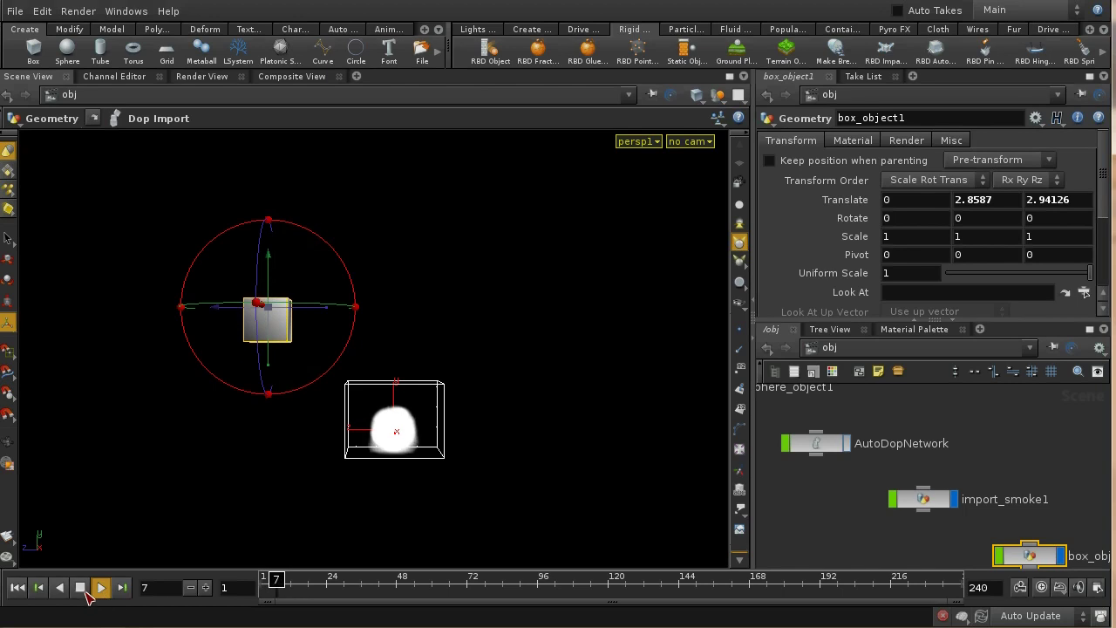
{"action": "left_click", "coordinate": [81, 588]}
{"action": "left_click", "coordinate": [18, 588]}
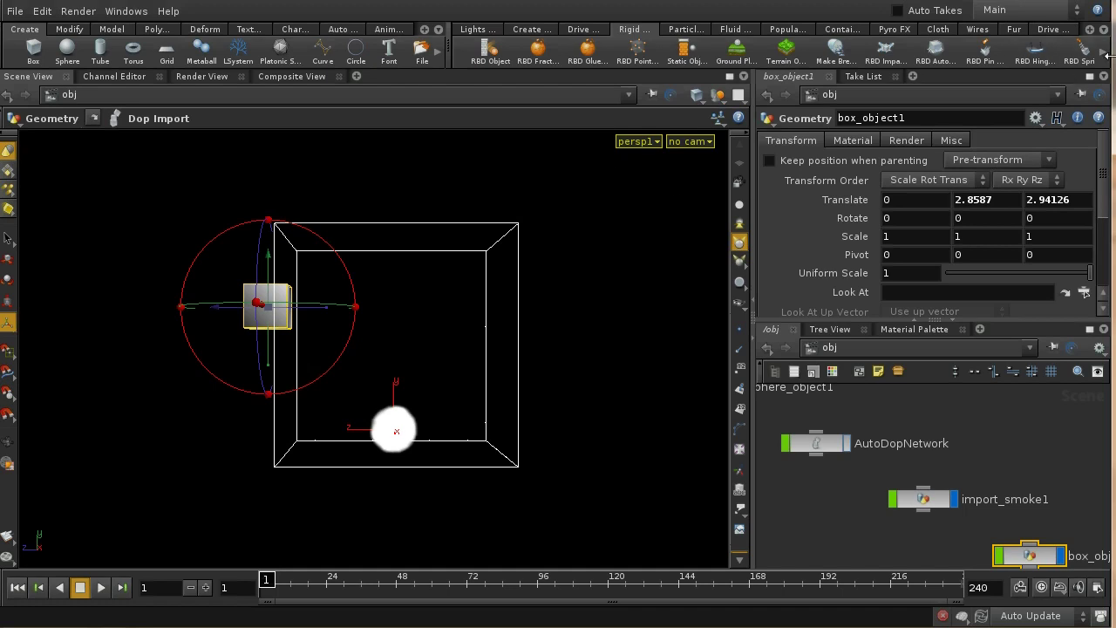
{"action": "mouse_move", "coordinate": [1107, 55]}
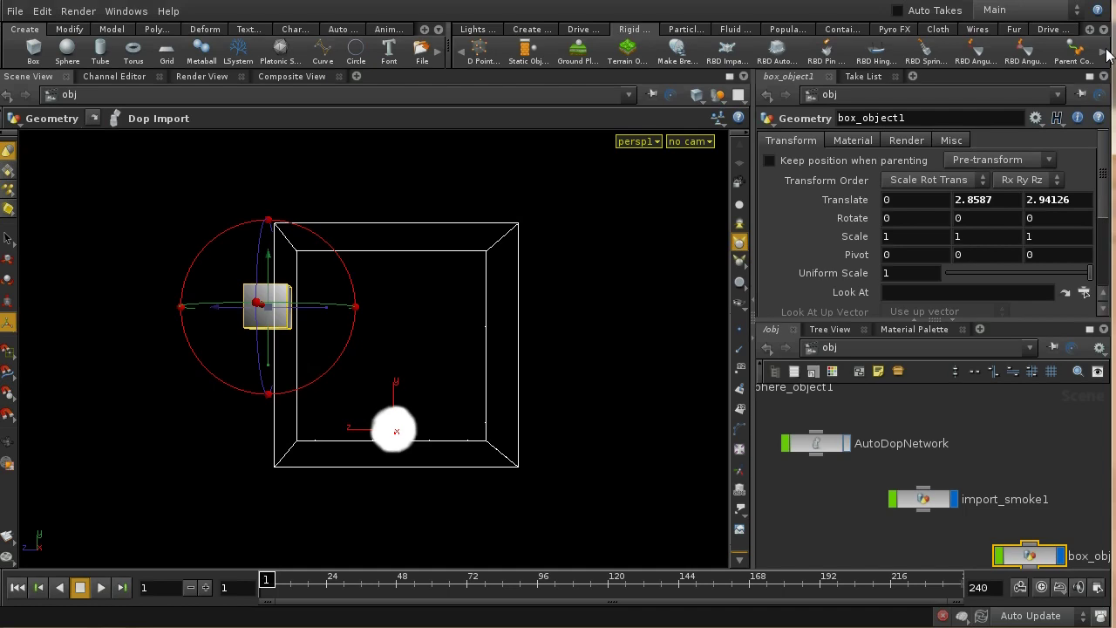
{"action": "left_click", "coordinate": [826, 52]}
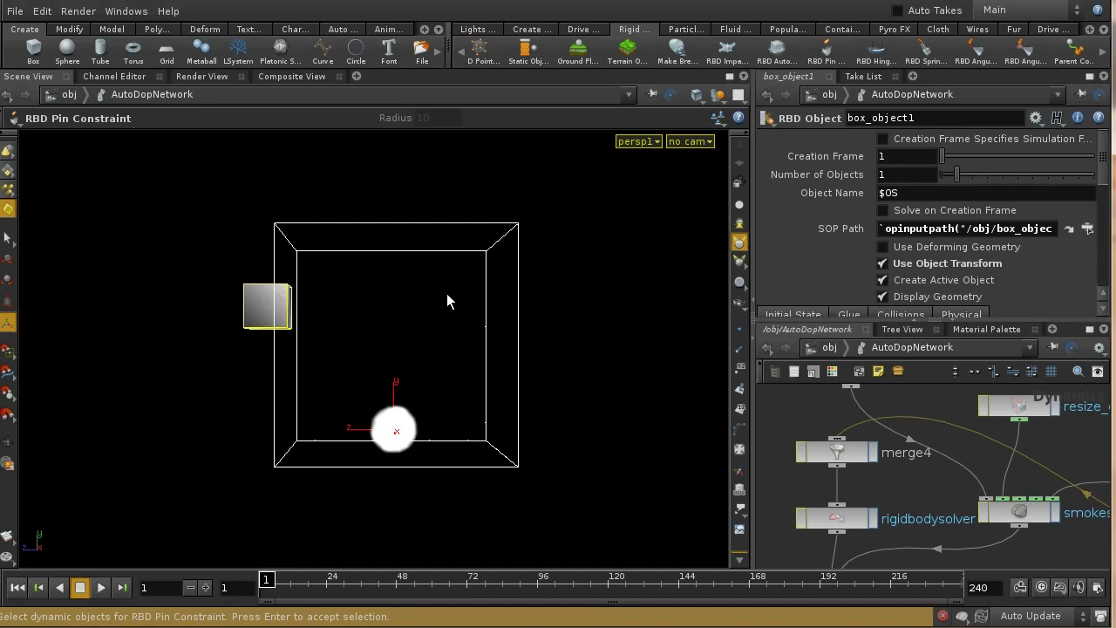
Pin the box at a point above the container and preview it swinging.
{"action": "key", "text": "Return"}
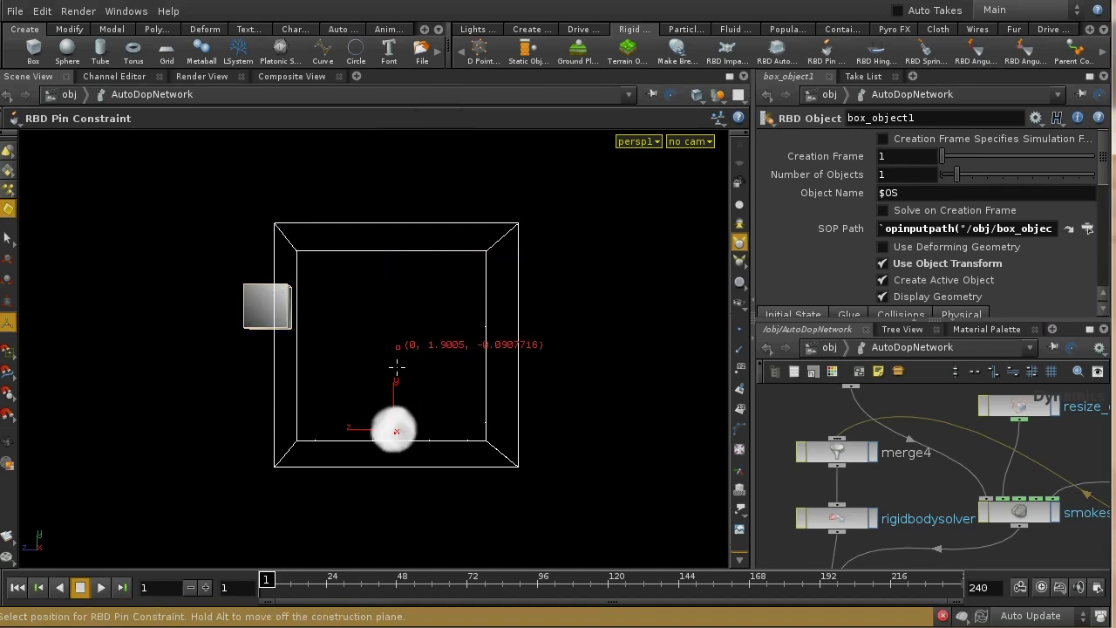
{"action": "left_click", "coordinate": [392, 238]}
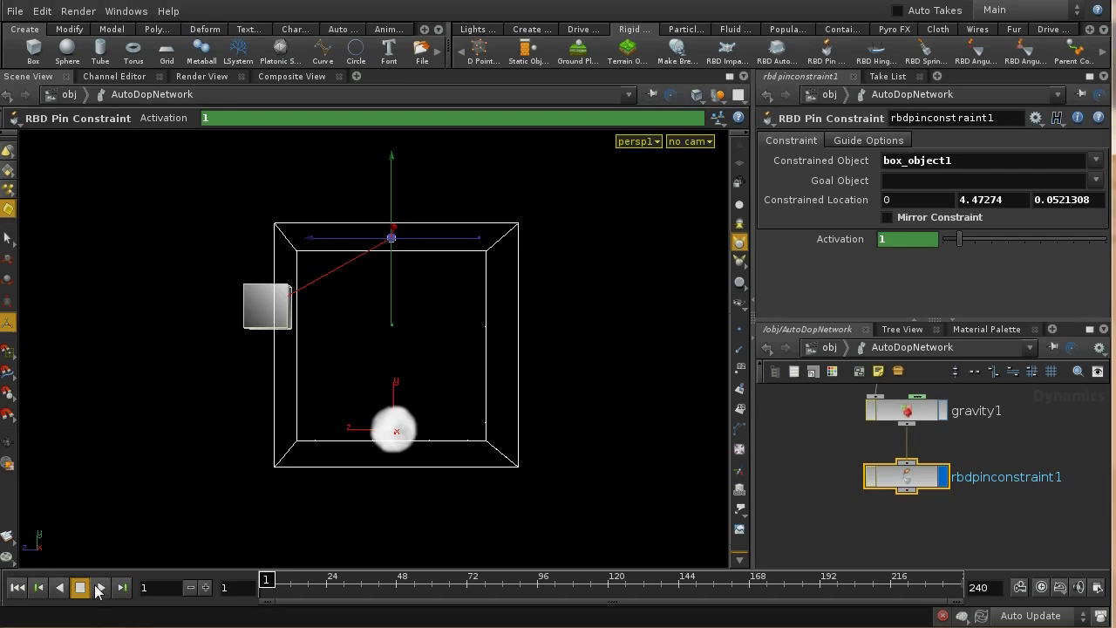
{"action": "left_click", "coordinate": [99, 588]}
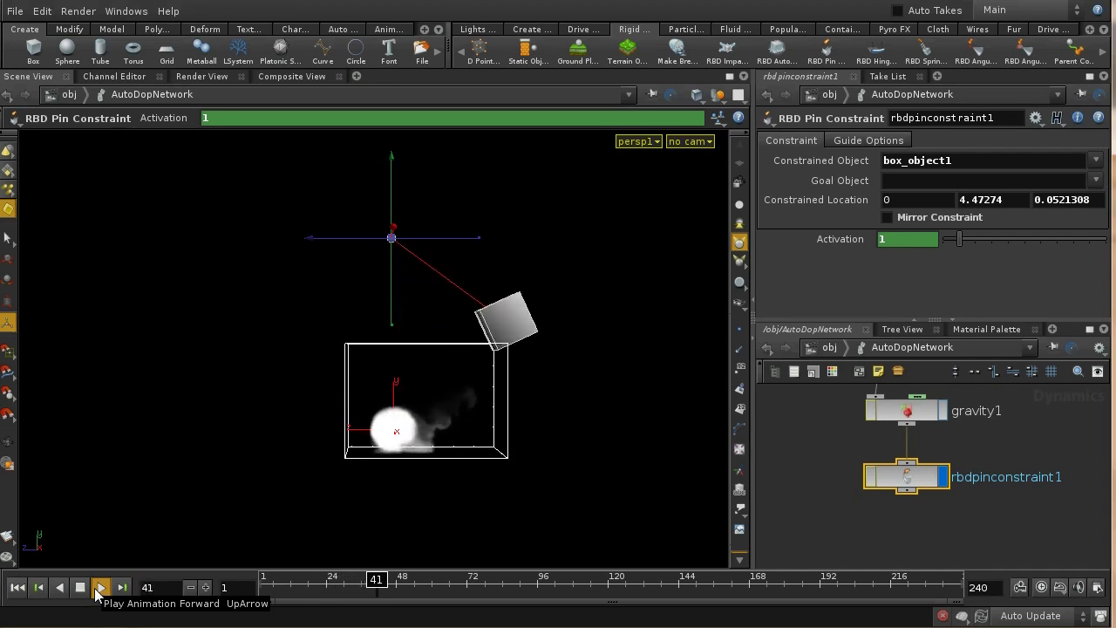
{"action": "left_click", "coordinate": [79, 587]}
{"action": "left_click", "coordinate": [16, 588]}
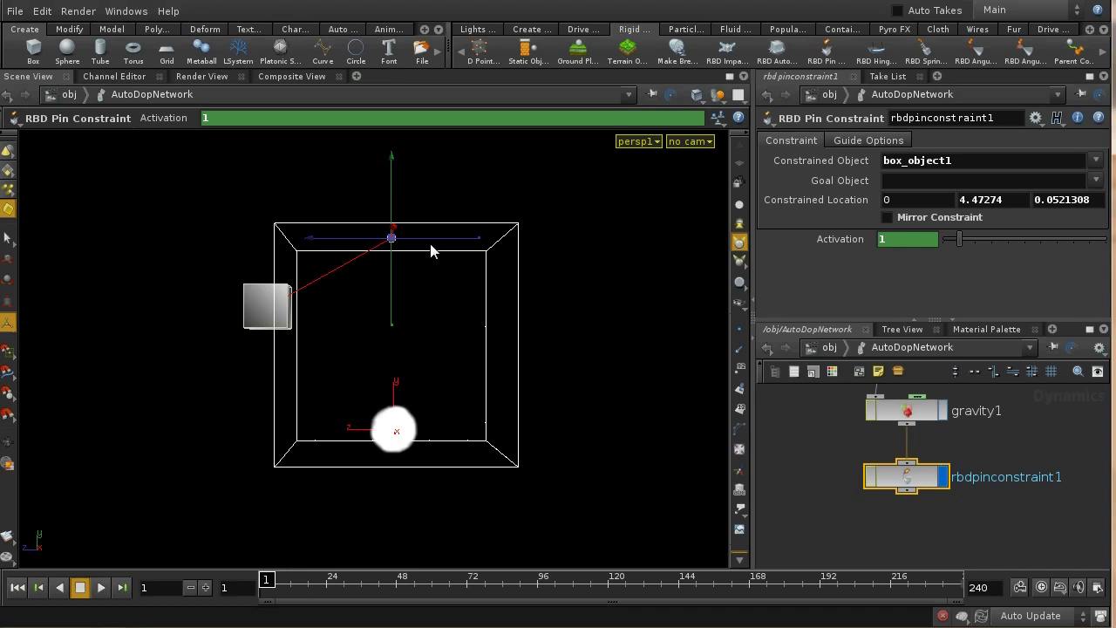
Raise the pin point to a height of 5.39 and replay the swing from frame 1.
{"action": "left_click_drag", "start_coordinate": [397, 172], "coordinate": [394, 148]}
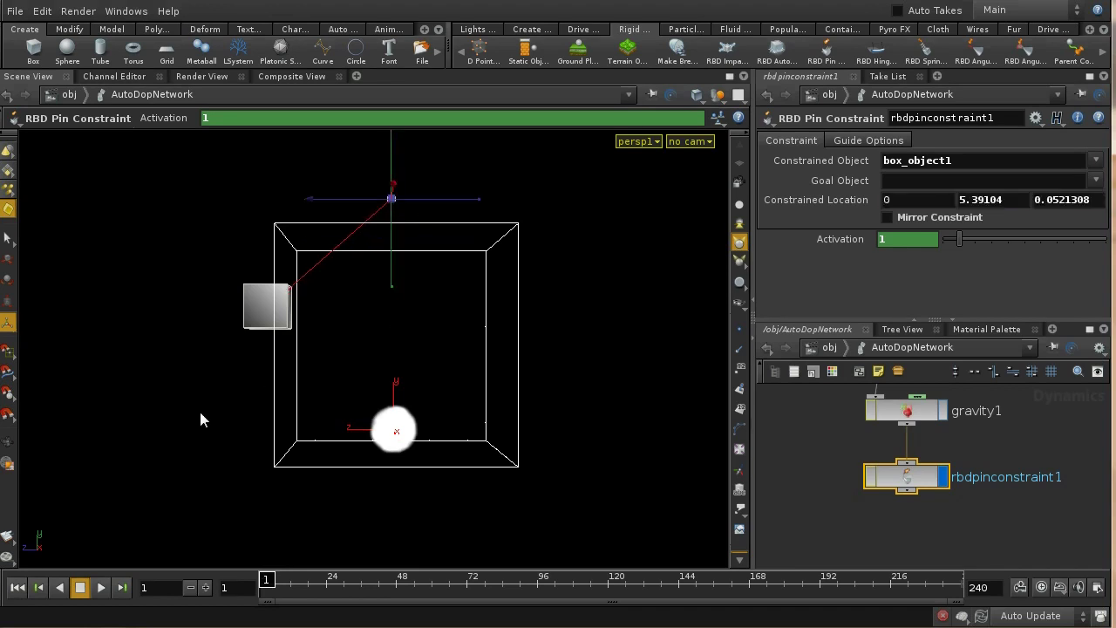
{"action": "left_click", "coordinate": [103, 589]}
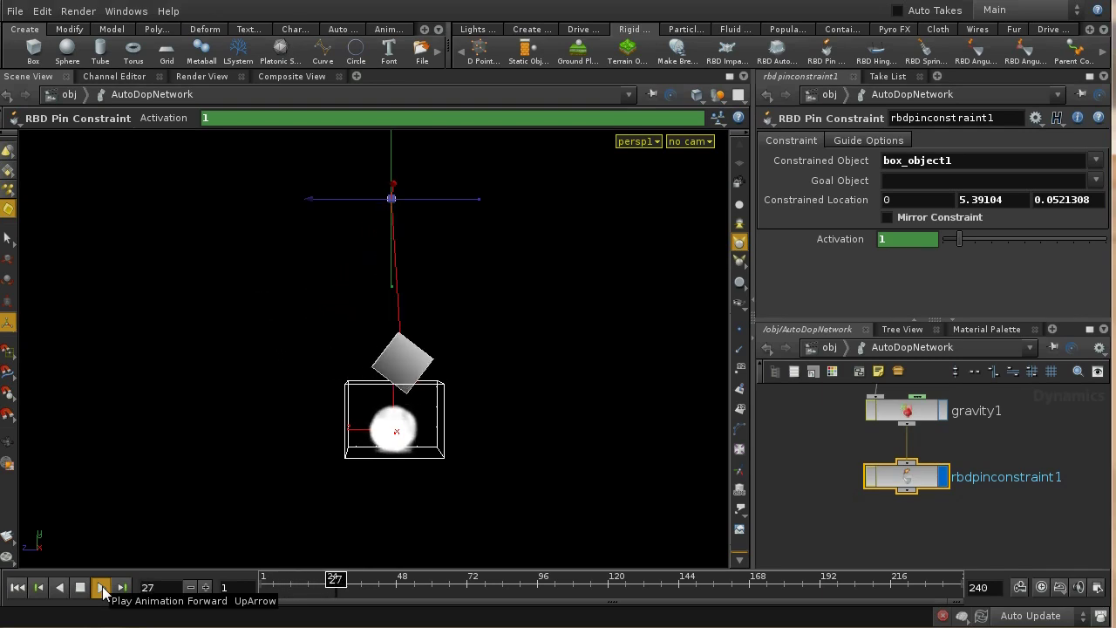
{"action": "left_click", "coordinate": [80, 587]}
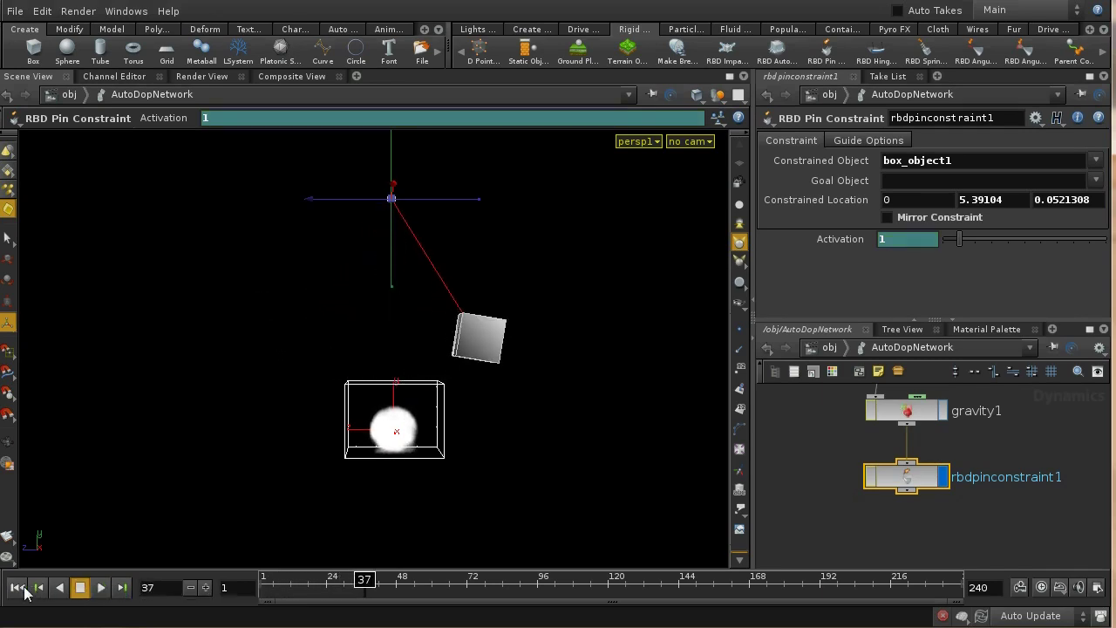
{"action": "left_click", "coordinate": [18, 587]}
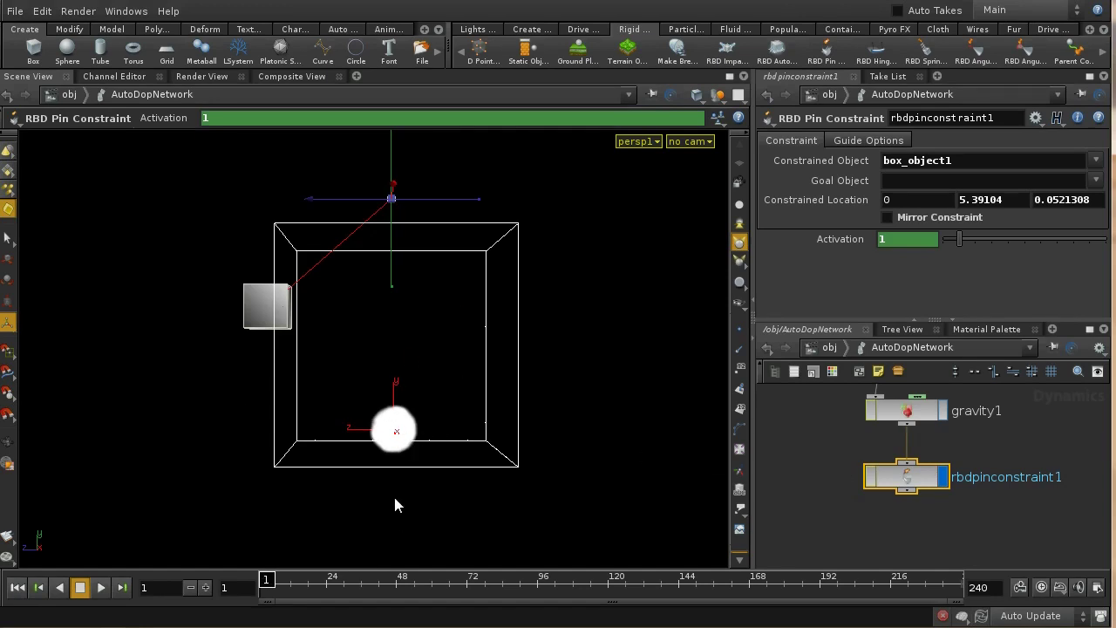
{"action": "middle_click_drag", "start_coordinate": [984, 440], "coordinate": [990, 494]}
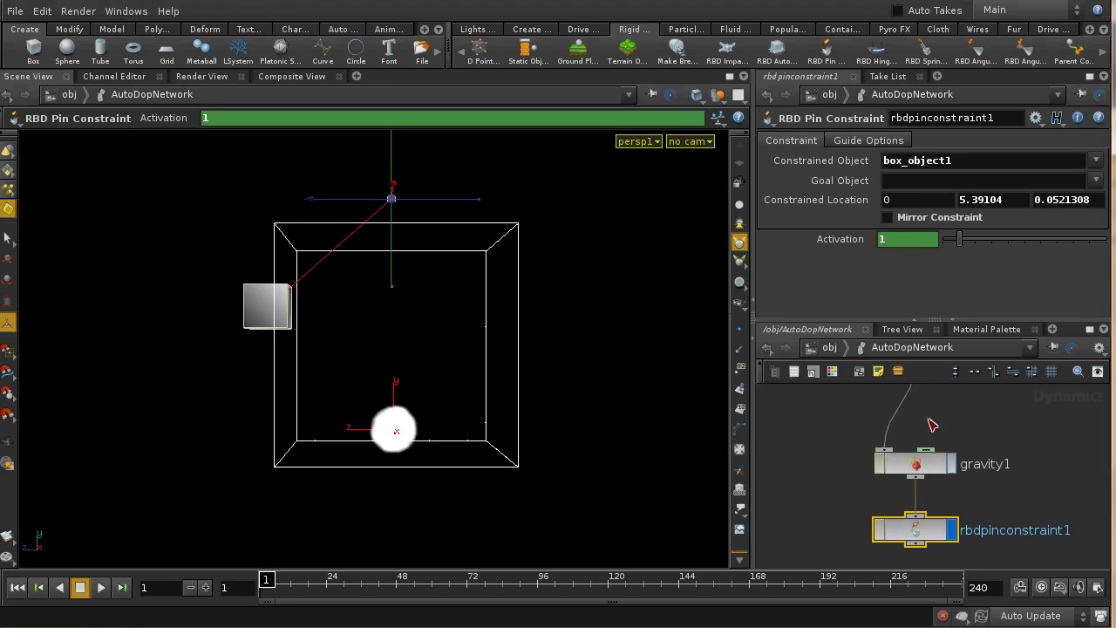
Maximize the network pane and auto-lay out the dynamics nodes.
{"action": "middle_click_drag", "start_coordinate": [926, 417], "coordinate": [923, 482]}
{"action": "middle_click_drag", "start_coordinate": [996, 460], "coordinate": [992, 488]}
{"action": "left_click", "coordinate": [977, 436]}
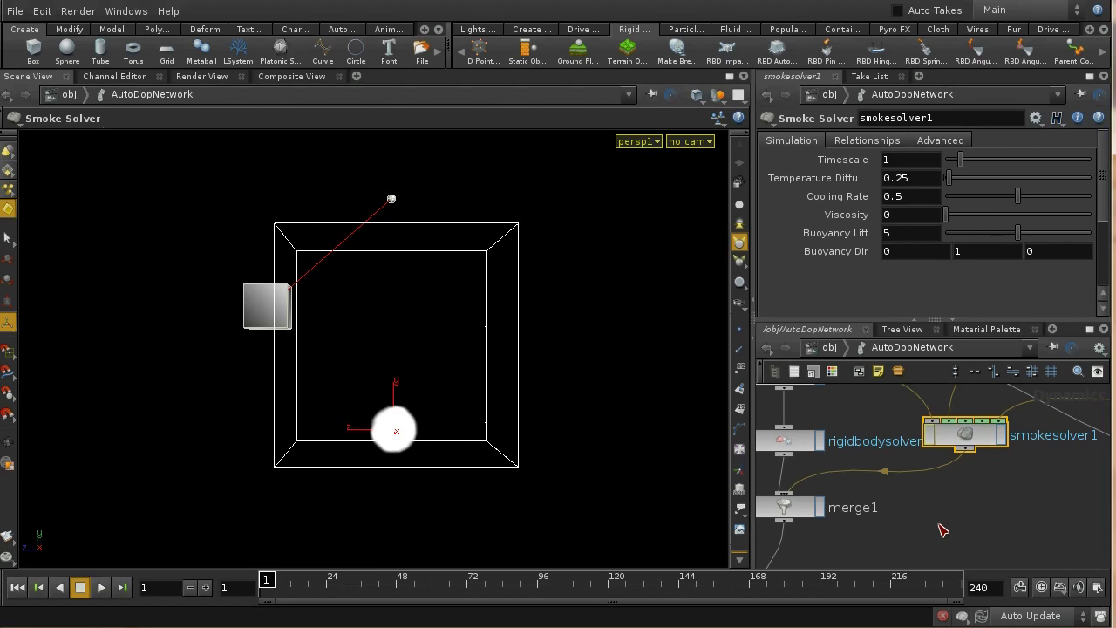
{"action": "middle_click_drag", "start_coordinate": [942, 529], "coordinate": [992, 434]}
{"action": "middle_click_drag", "start_coordinate": [910, 496], "coordinate": [1009, 506]}
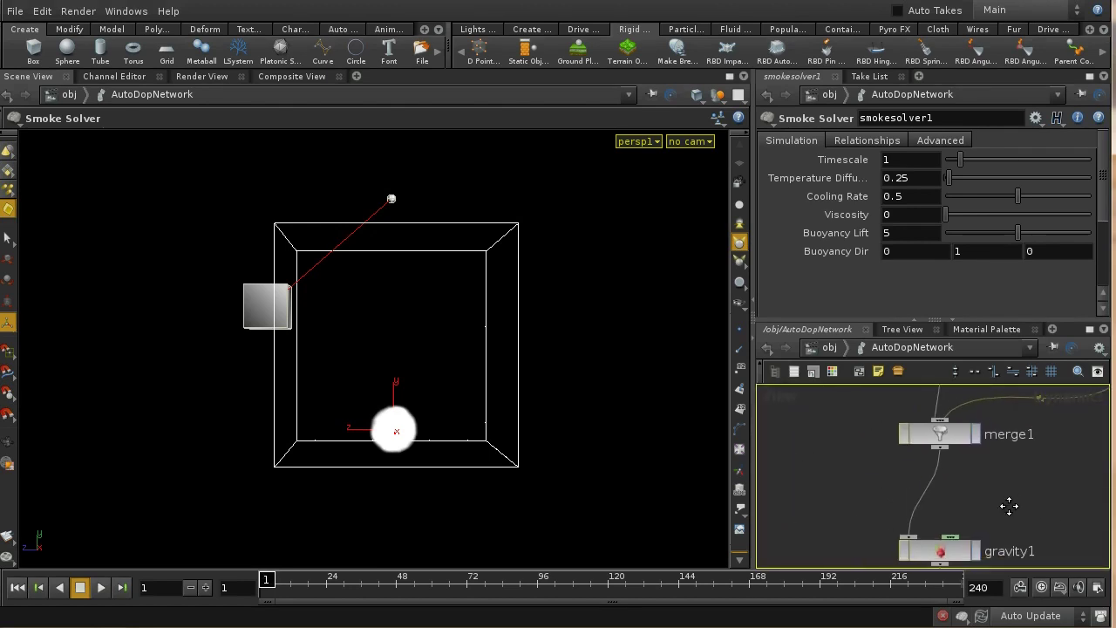
{"action": "left_click", "coordinate": [1090, 329]}
{"action": "middle_click_drag", "start_coordinate": [733, 379], "coordinate": [703, 461]}
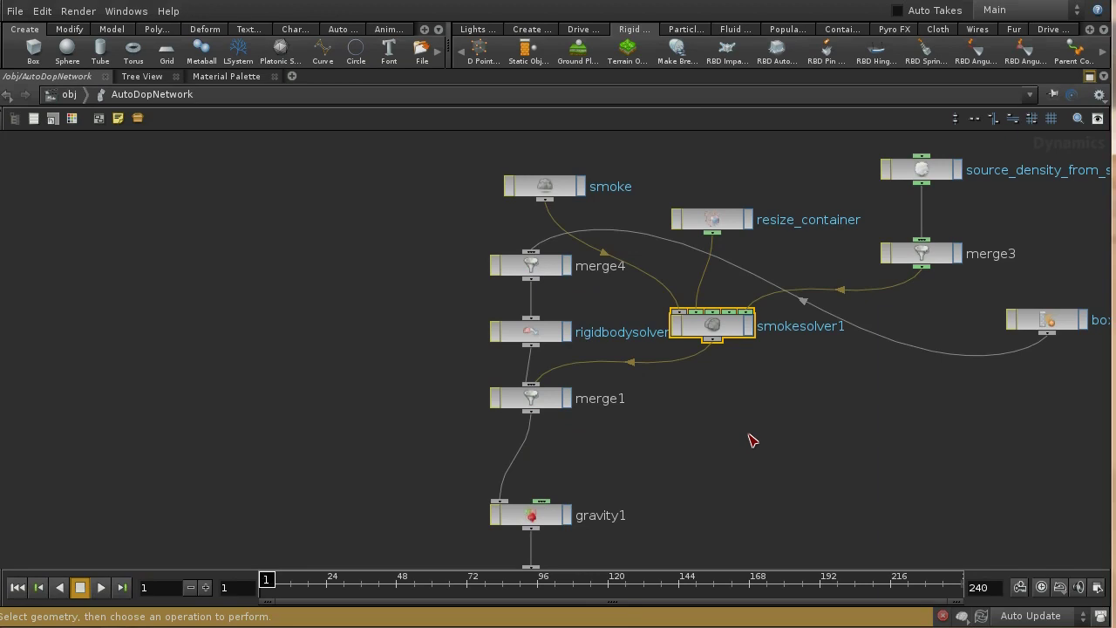
{"action": "middle_click_drag", "start_coordinate": [779, 424], "coordinate": [763, 505]}
{"action": "key", "text": "l"}
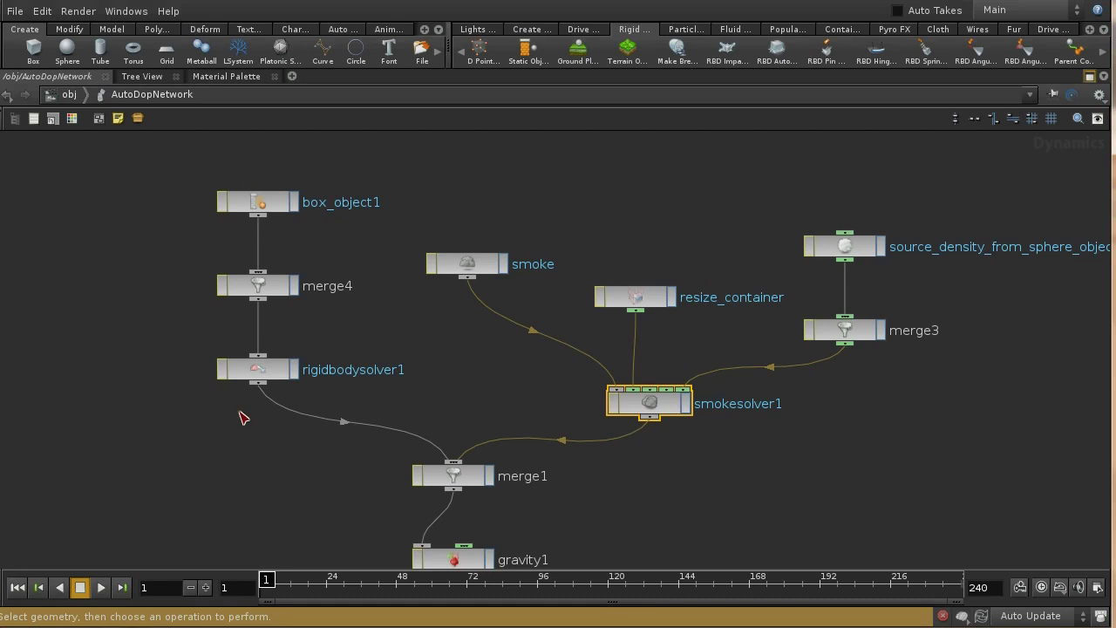
Disconnect gravity1 from both merge1 and rbdpinconstraint1.
{"action": "middle_click_drag", "start_coordinate": [623, 535], "coordinate": [628, 387]}
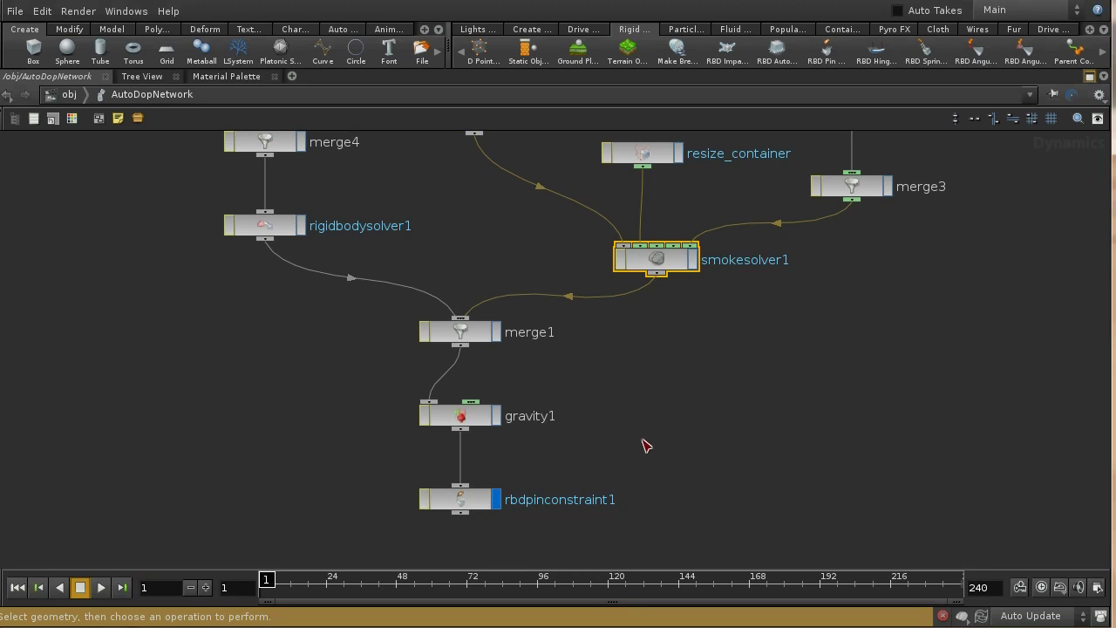
{"action": "middle_click_drag", "start_coordinate": [669, 393], "coordinate": [810, 509]}
{"action": "middle_click_drag", "start_coordinate": [724, 473], "coordinate": [815, 456]}
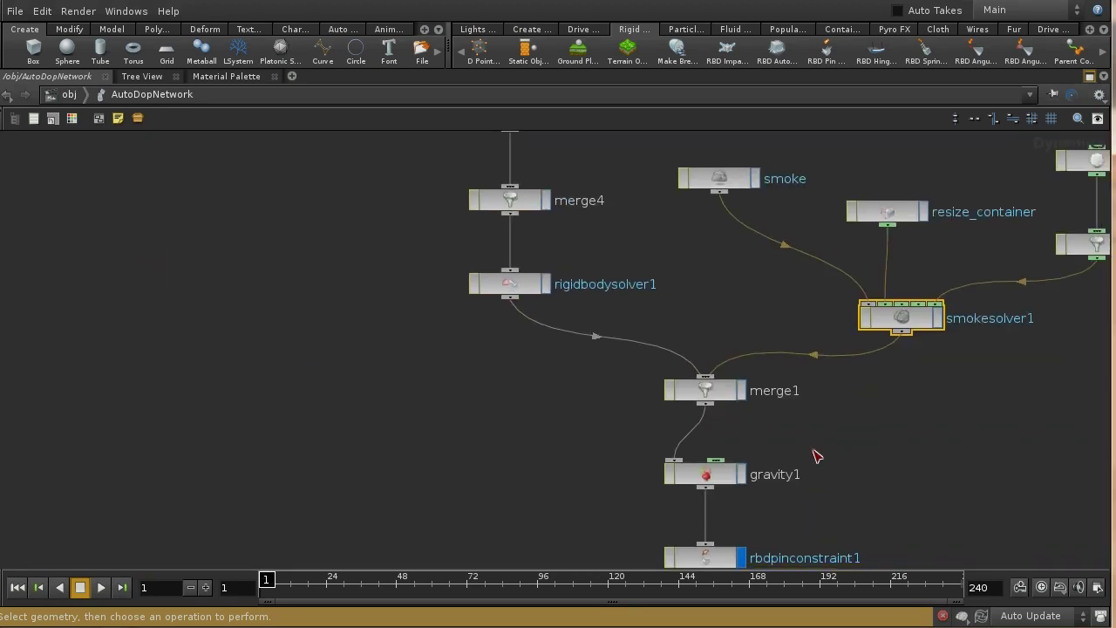
{"action": "left_click_drag", "start_coordinate": [705, 473], "coordinate": [615, 467]}
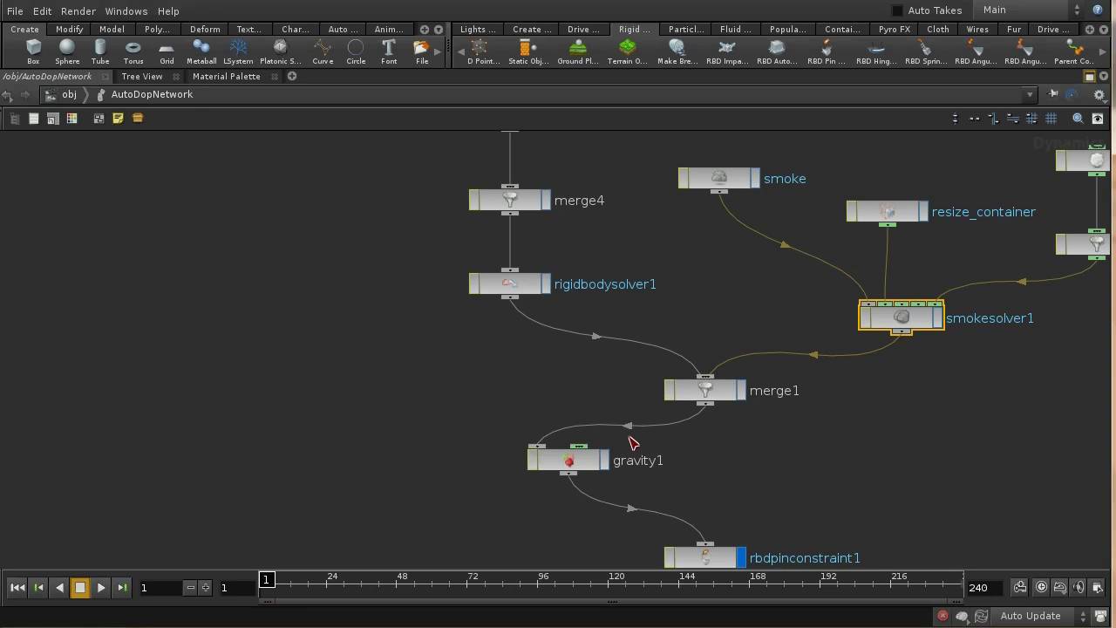
{"action": "left_click", "coordinate": [629, 427]}
{"action": "right_click", "coordinate": [629, 427]}
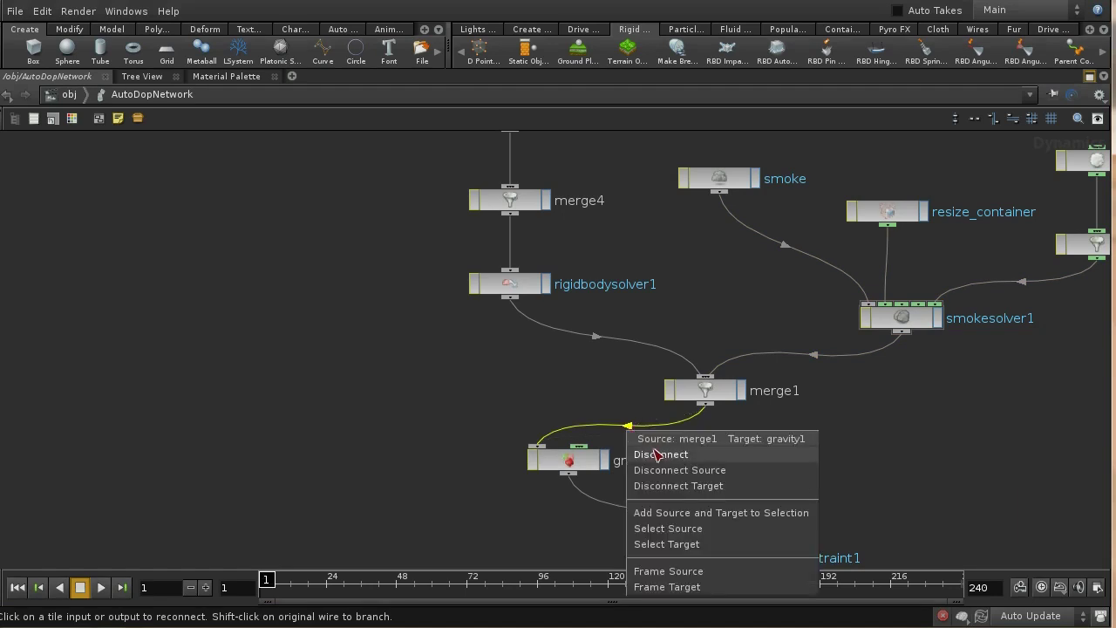
{"action": "left_click", "coordinate": [659, 458]}
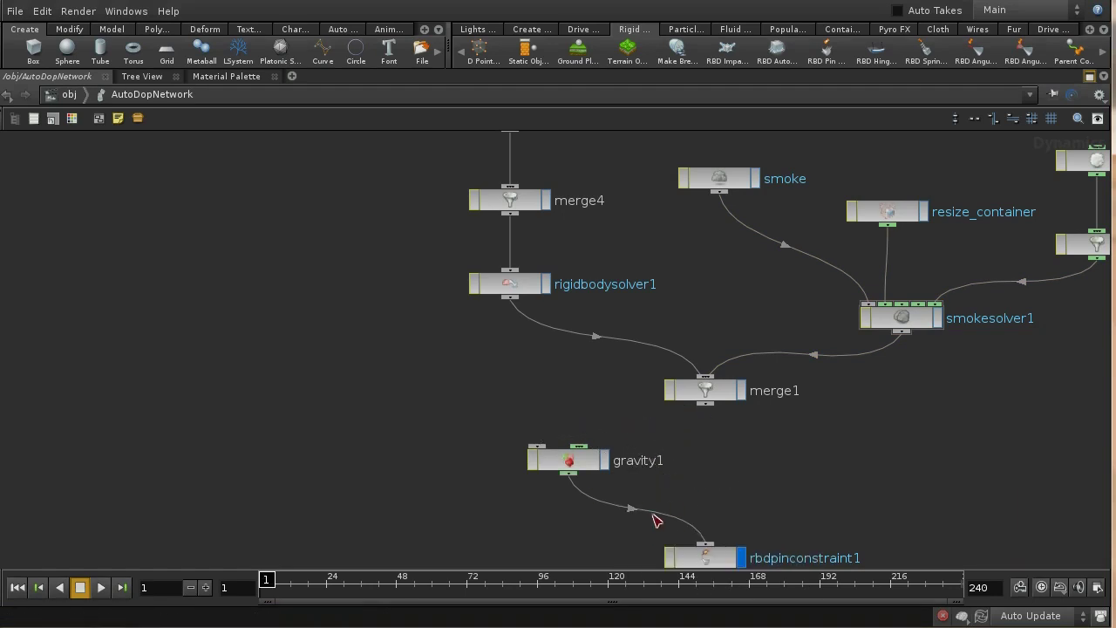
{"action": "left_click", "coordinate": [656, 521]}
{"action": "right_click", "coordinate": [655, 520]}
{"action": "left_click", "coordinate": [674, 541]}
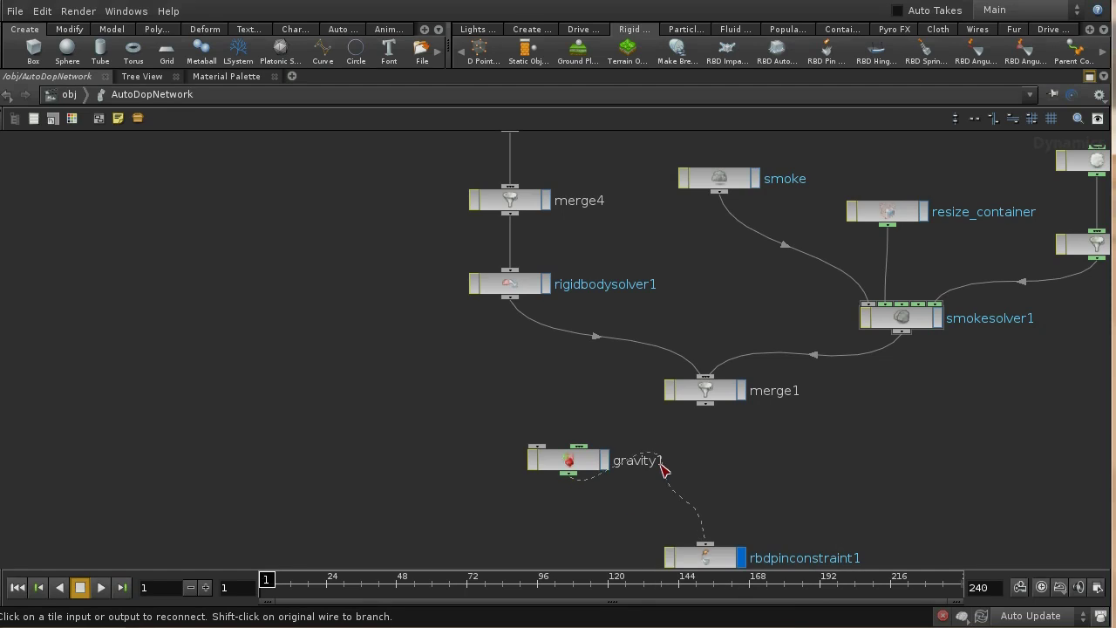
Insert gravity1 between rigidbodysolver1 and merge1, and wire merge1 into rbdpinconstraint1.
{"action": "left_click_drag", "start_coordinate": [573, 464], "coordinate": [578, 360]}
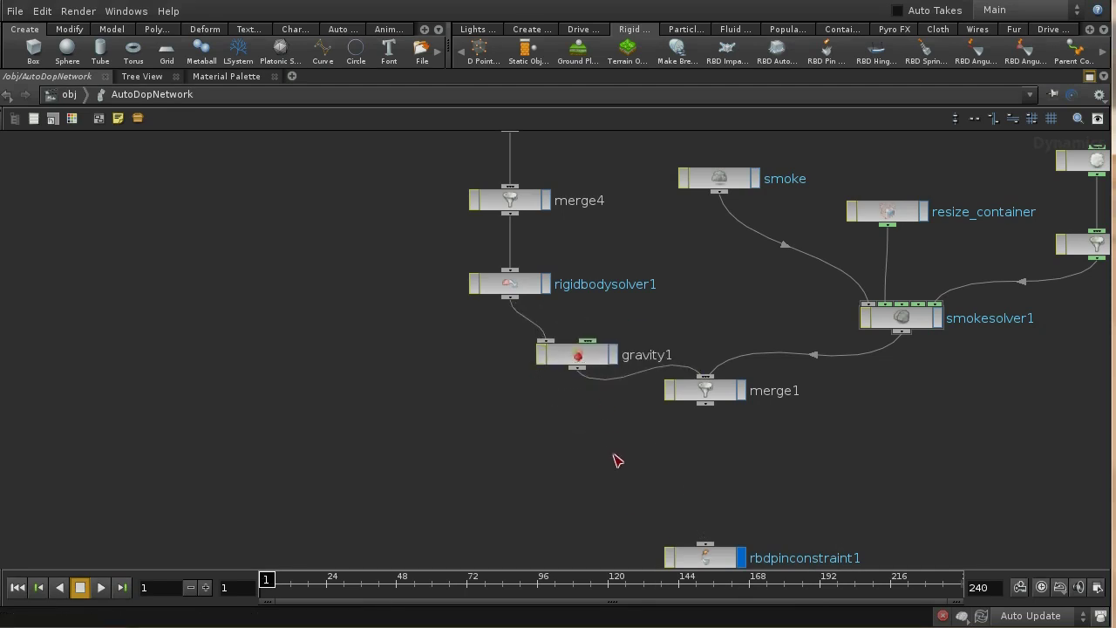
{"action": "left_click_drag", "start_coordinate": [705, 404], "coordinate": [705, 555]}
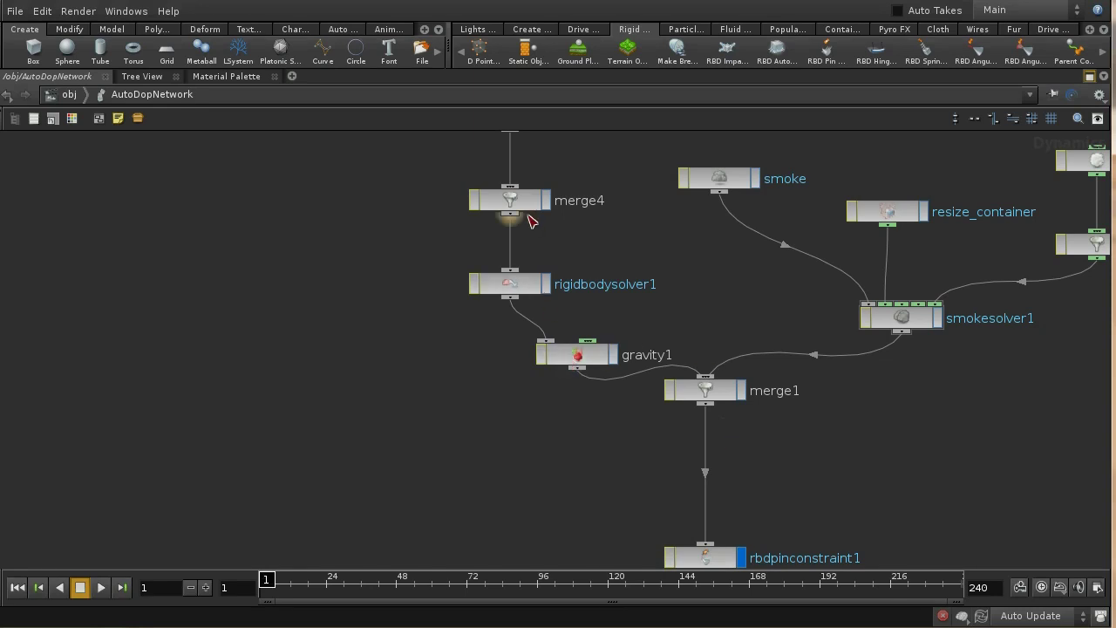
{"action": "middle_click_drag", "start_coordinate": [607, 246], "coordinate": [591, 311]}
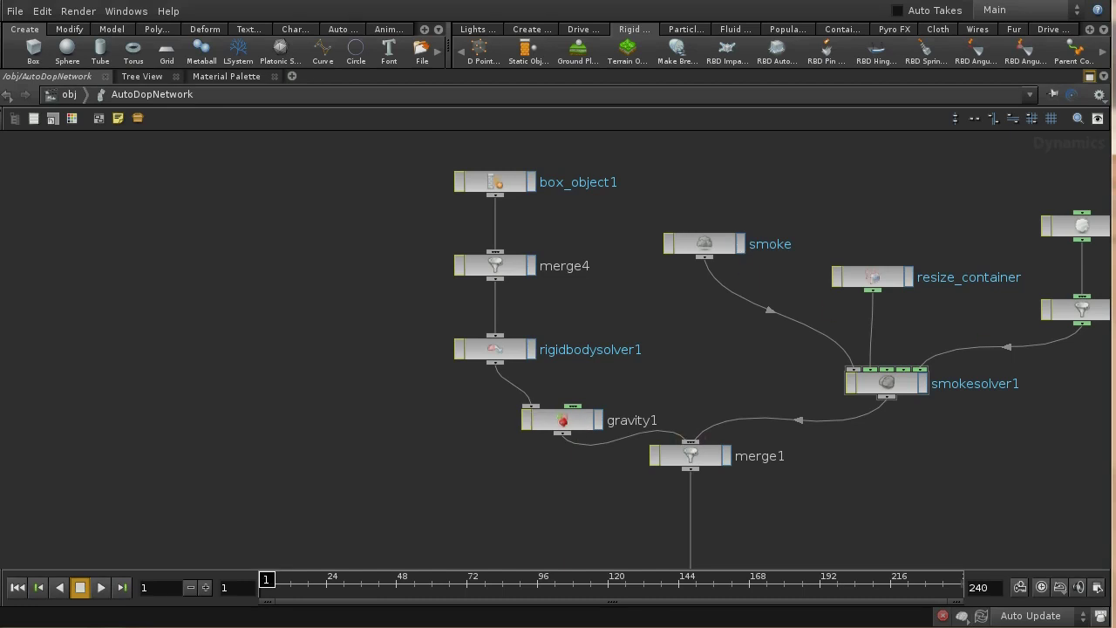
{"action": "left_click", "coordinate": [1092, 78]}
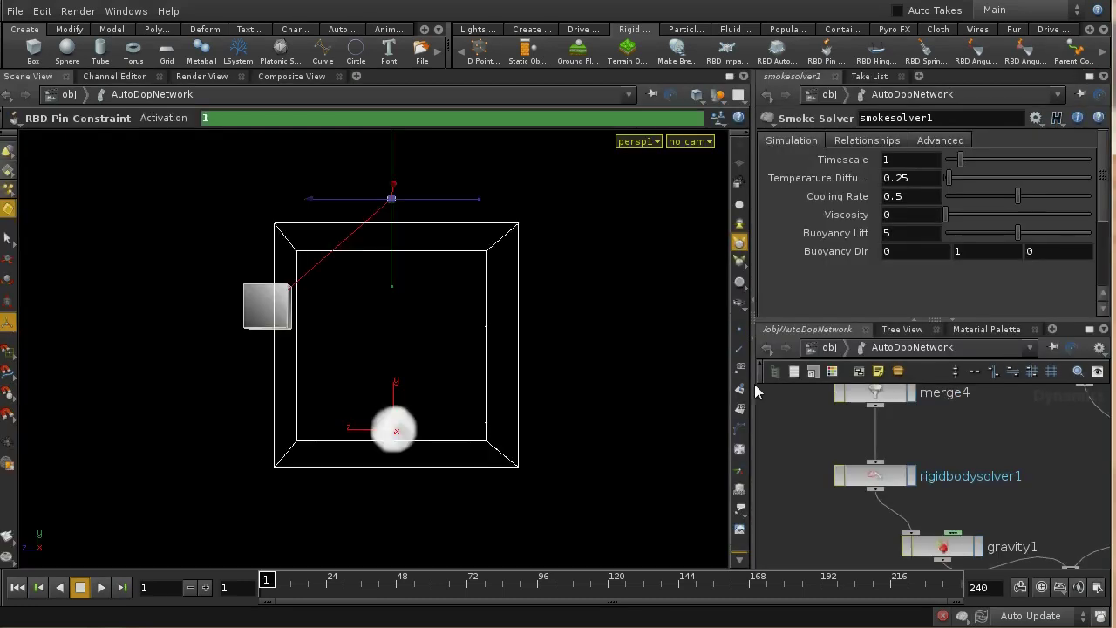
Play the smoke simulation to about frame 70, then stop it.
{"action": "left_click", "coordinate": [100, 587]}
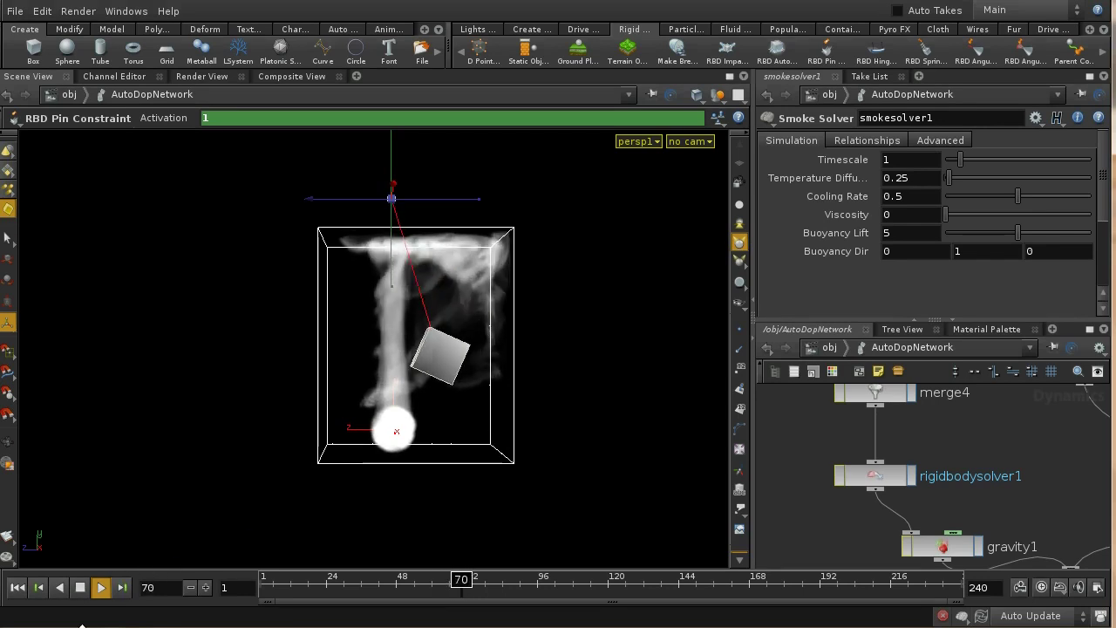
{"action": "key", "text": "Escape"}
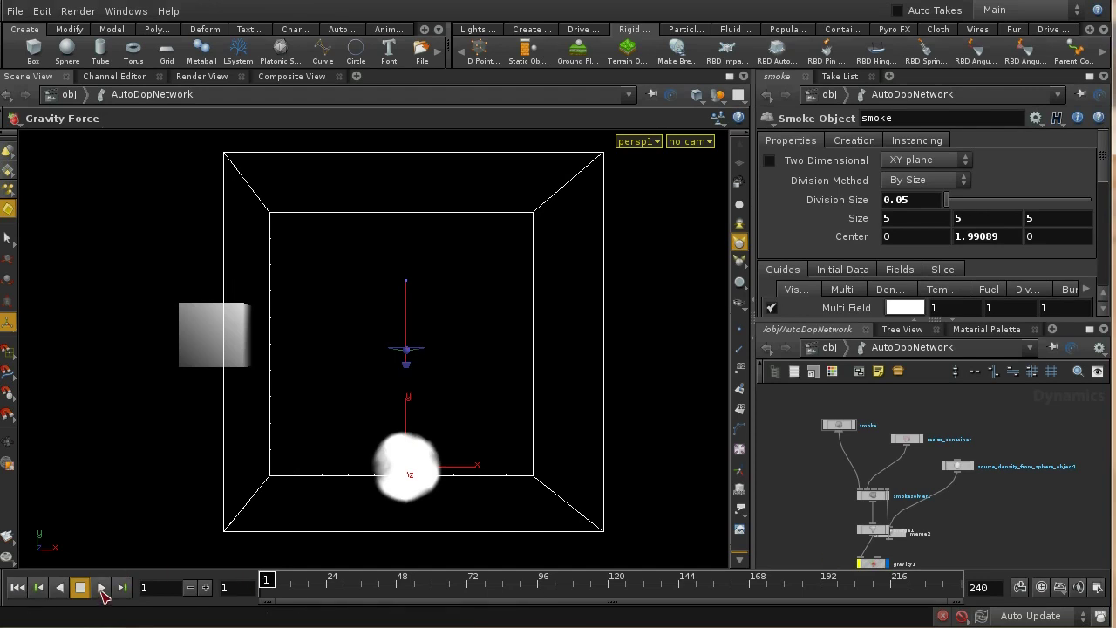
Select box_object1 at object level and preview its motion, rewinding to frame 1.
{"action": "left_click", "coordinate": [827, 348]}
{"action": "middle_click_drag", "start_coordinate": [1084, 509], "coordinate": [992, 444]}
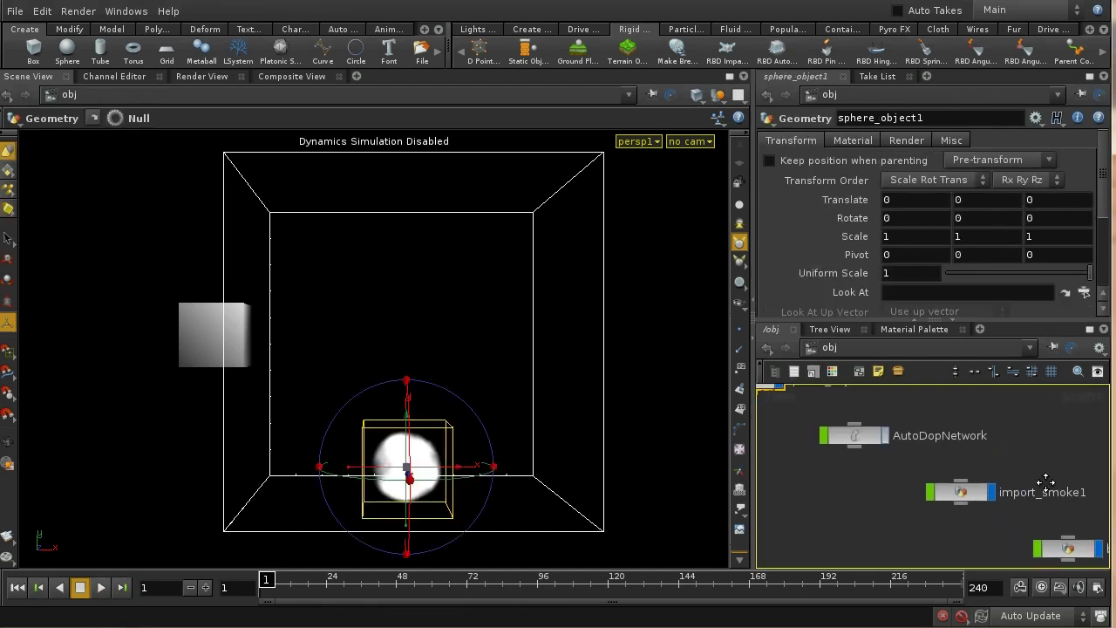
{"action": "middle_click_drag", "start_coordinate": [960, 491], "coordinate": [860, 449]}
{"action": "left_click", "coordinate": [948, 501]}
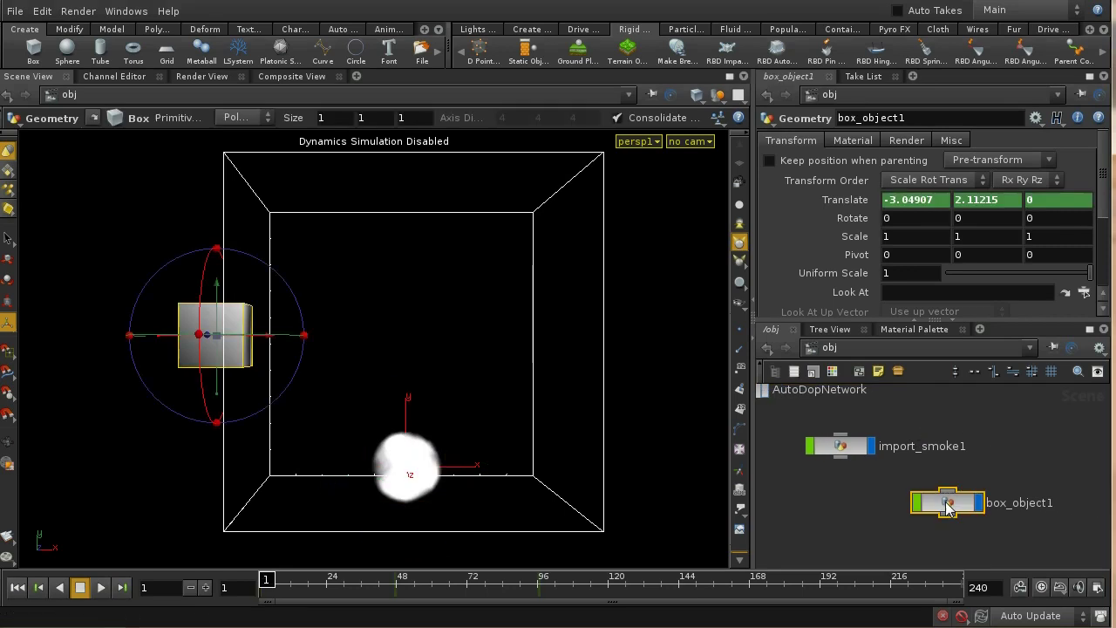
{"action": "left_click", "coordinate": [101, 589]}
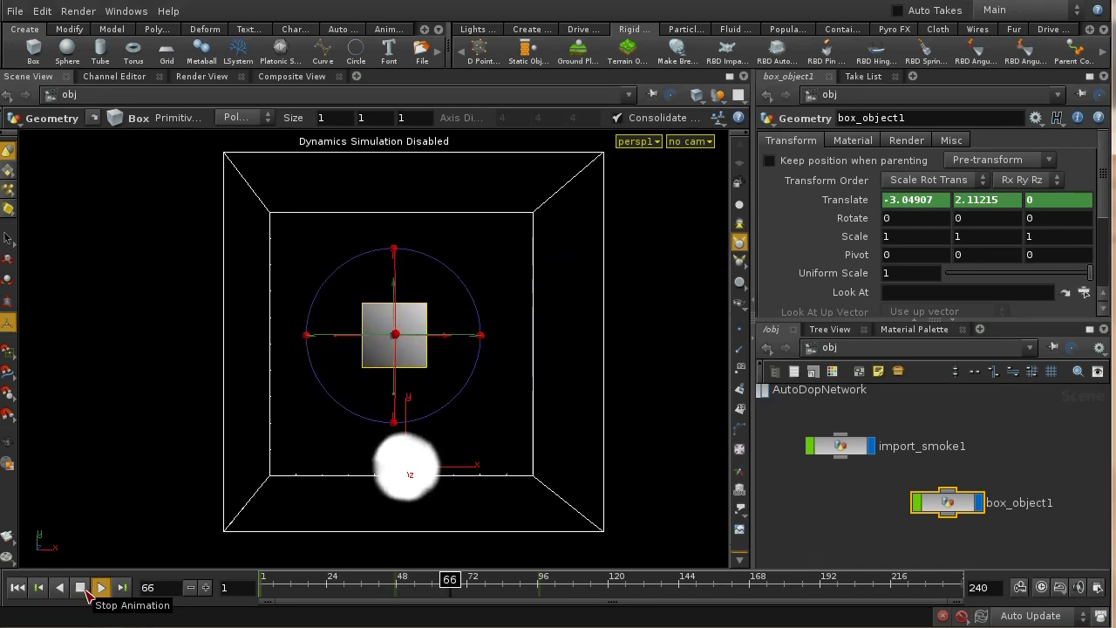
{"action": "left_click", "coordinate": [80, 588]}
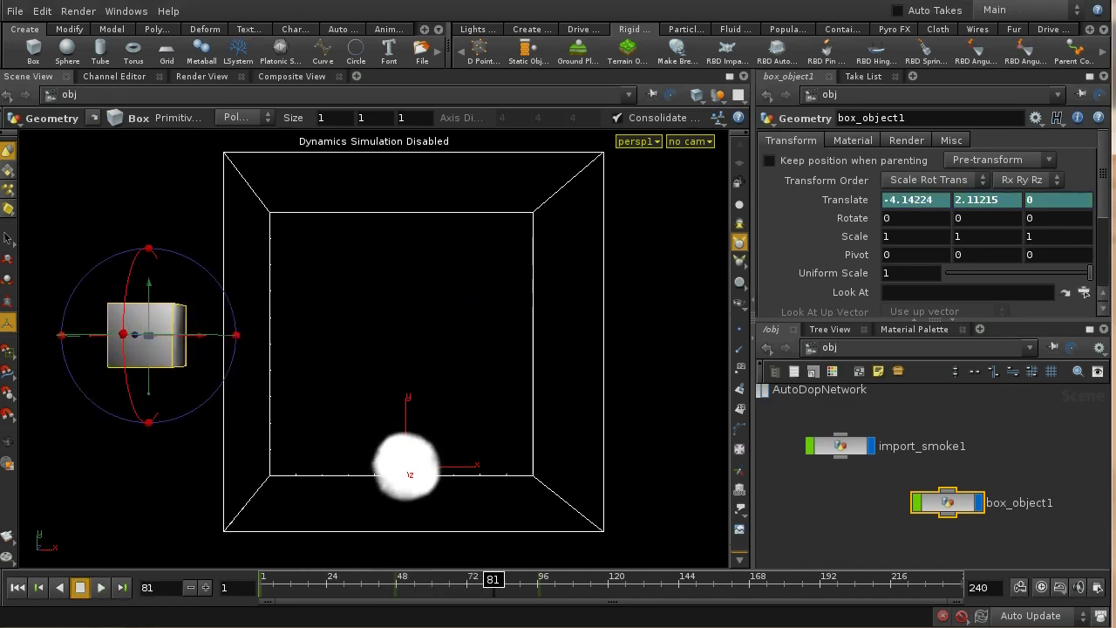
{"action": "left_click", "coordinate": [18, 588]}
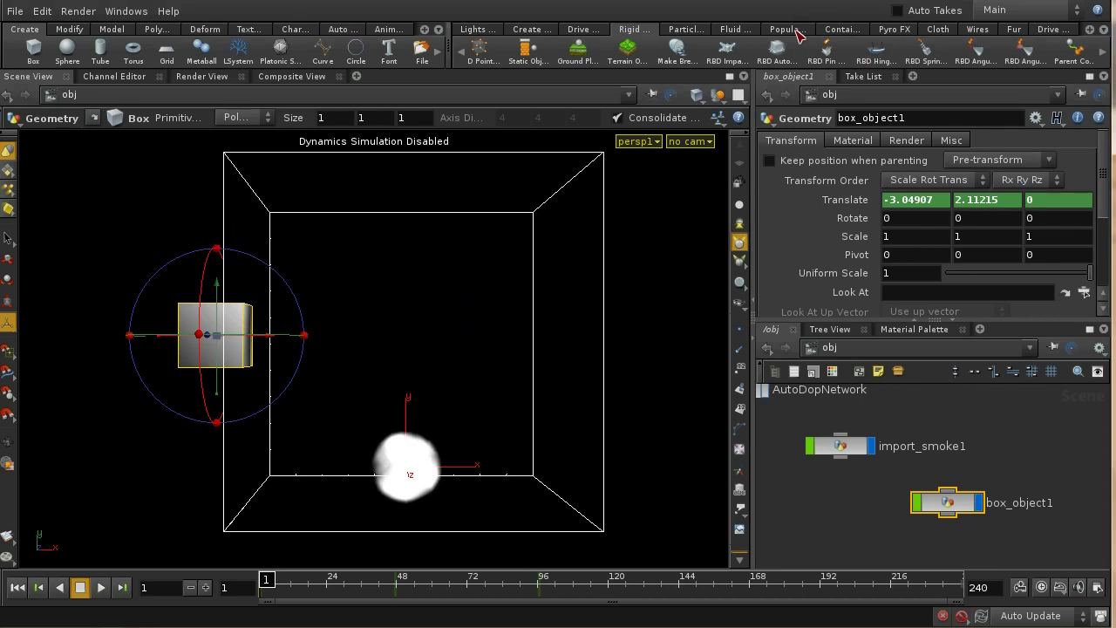
Launch the Collide with Objects tool from the Populate Containers shelf.
{"action": "left_click", "coordinate": [840, 33]}
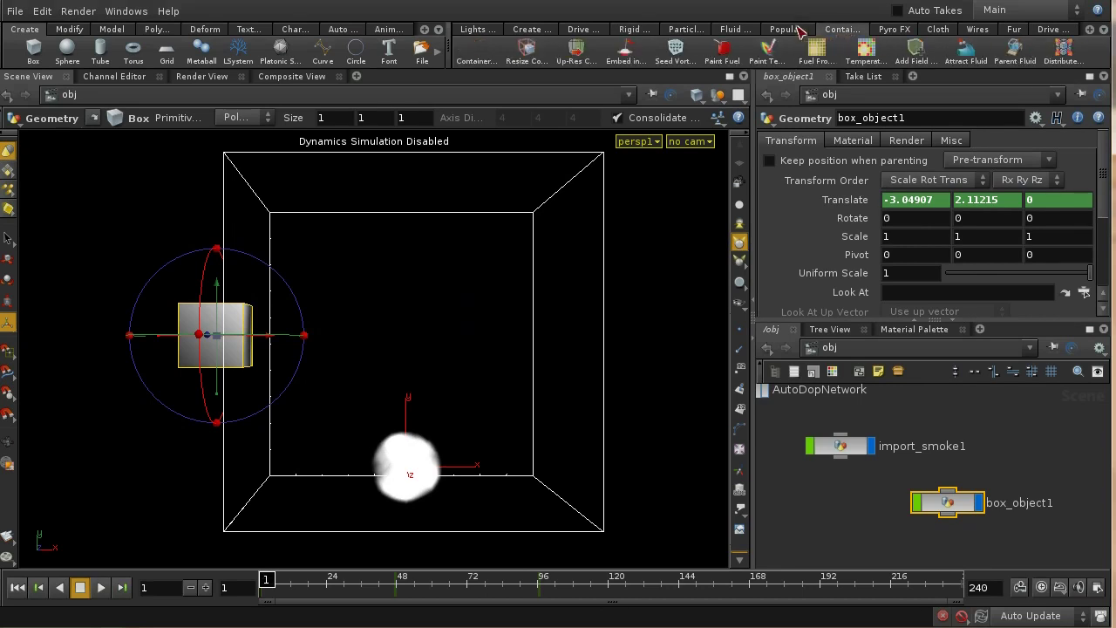
{"action": "left_click", "coordinate": [797, 31]}
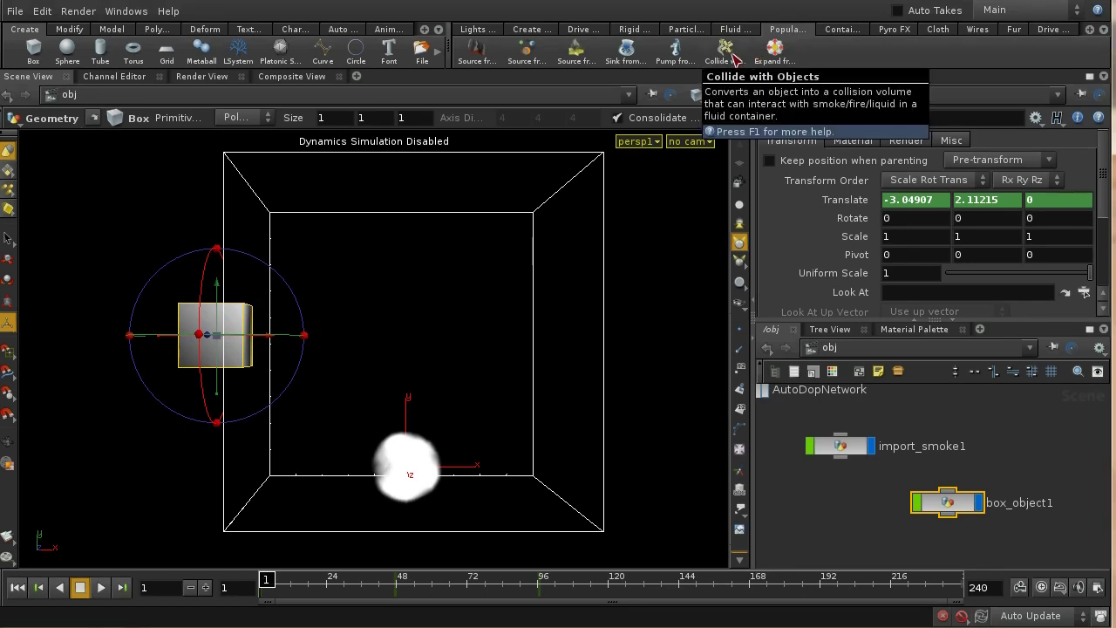
{"action": "left_click", "coordinate": [688, 250]}
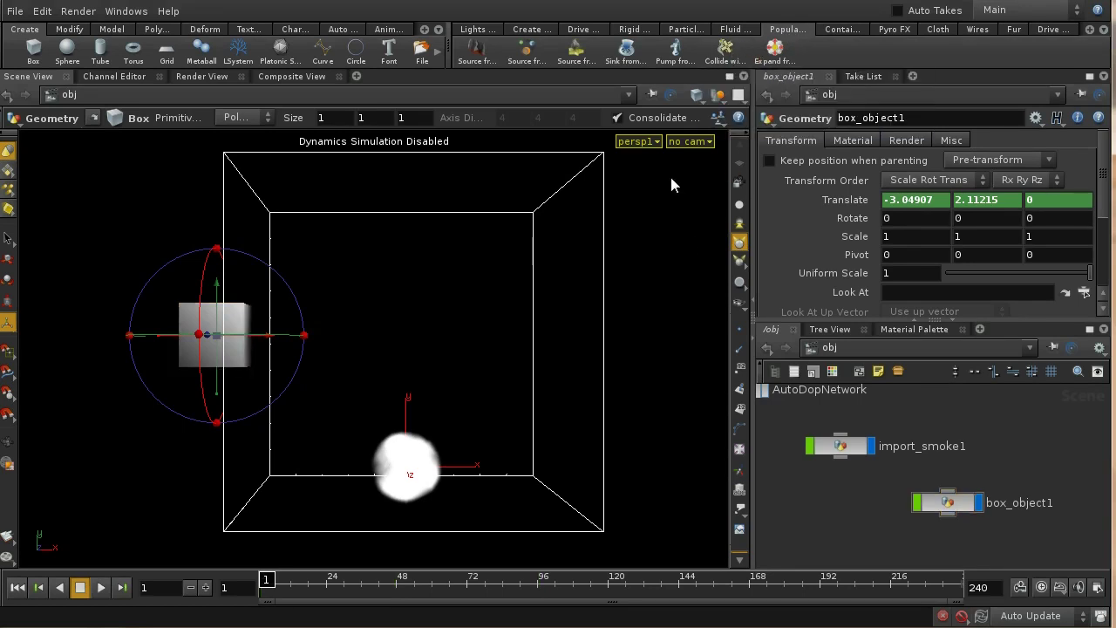
{"action": "left_click", "coordinate": [726, 50]}
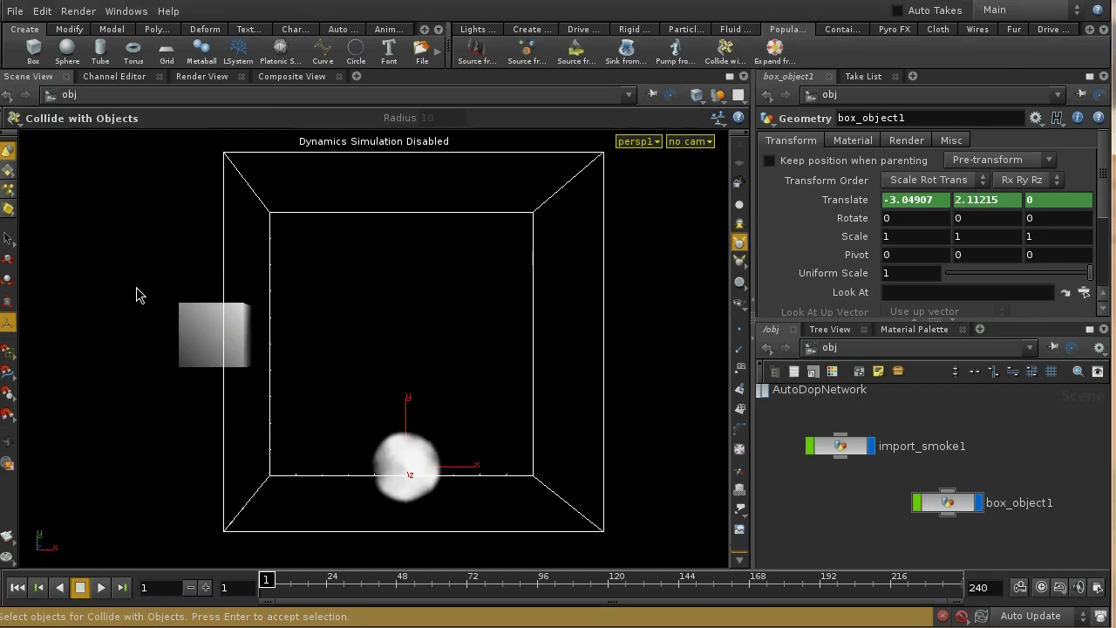
Set the box as a collider for the smoke container.
{"action": "left_click_drag", "start_coordinate": [137, 270], "coordinate": [188, 328]}
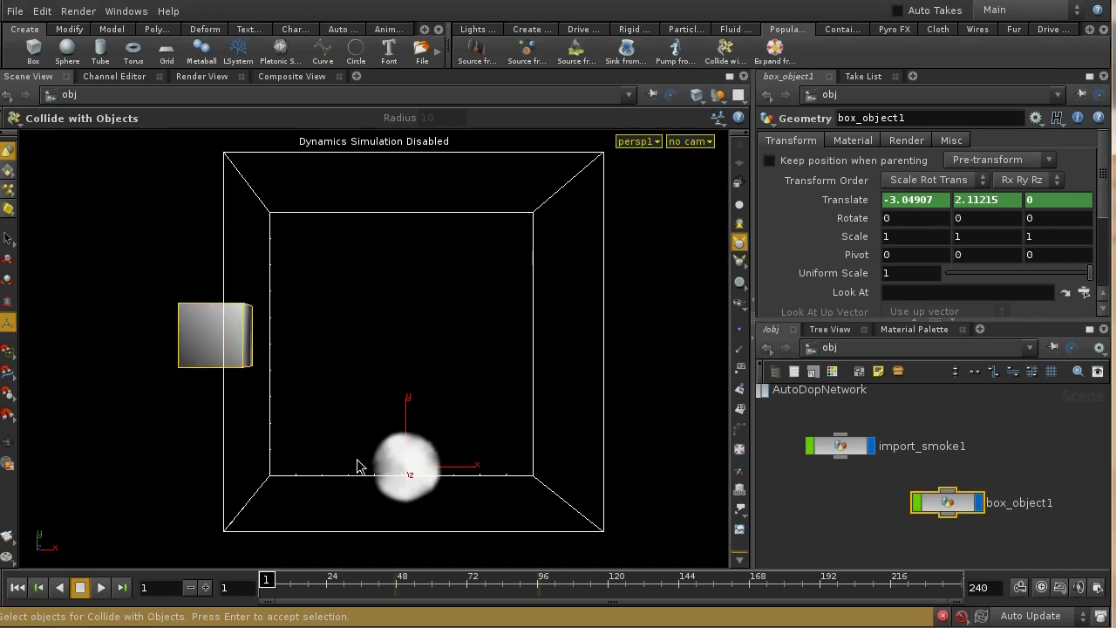
{"action": "key", "text": "Return"}
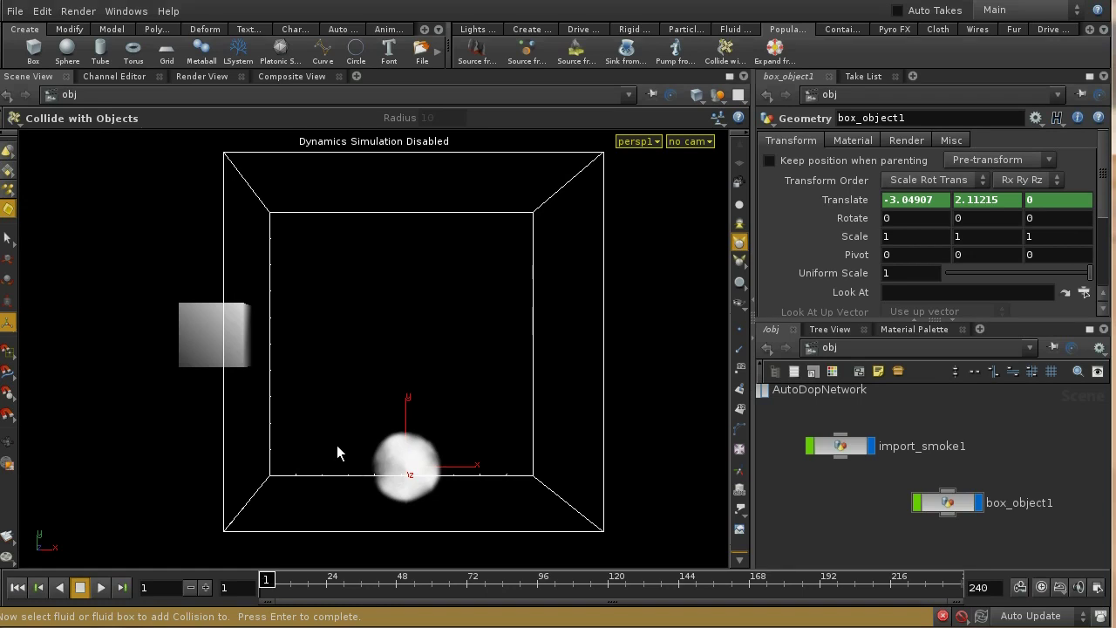
{"action": "left_click", "coordinate": [621, 362]}
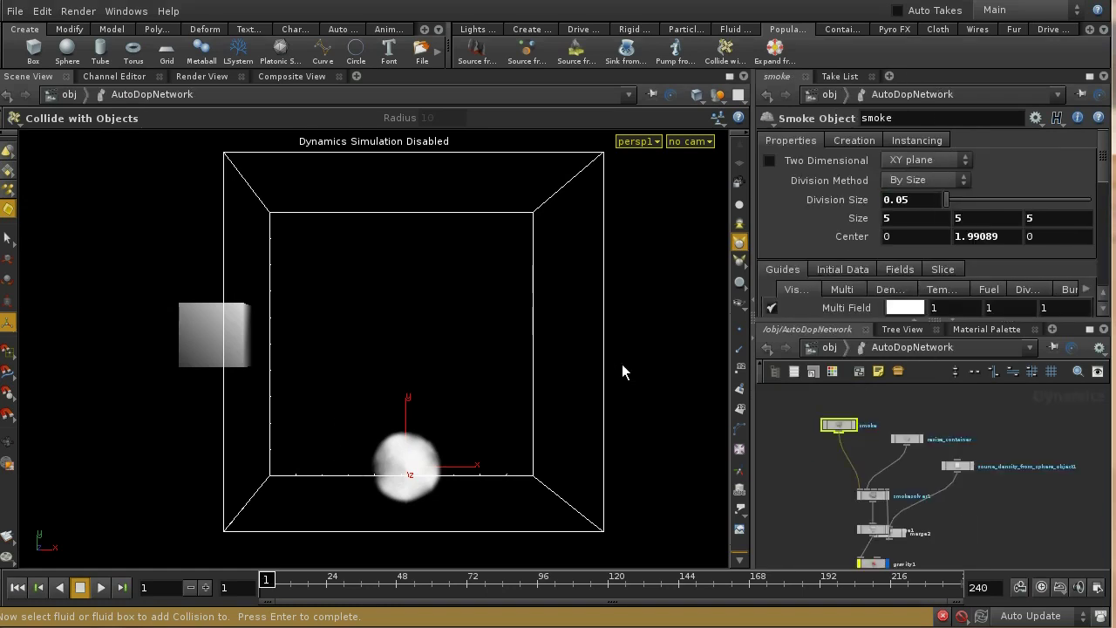
{"action": "key", "text": "Return"}
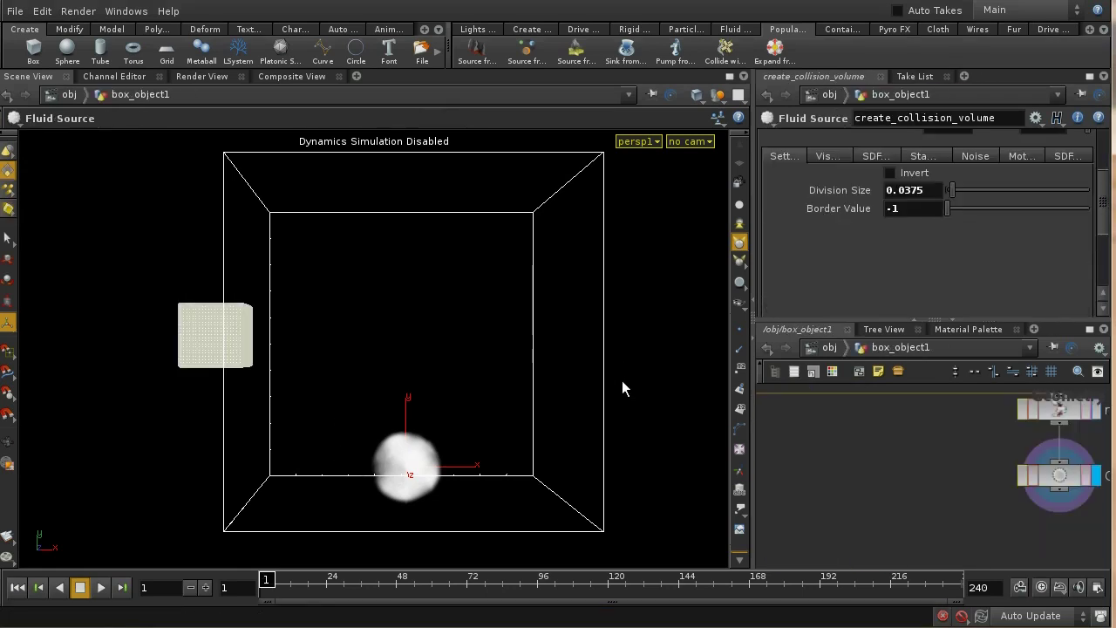
Inspect the new collision nodes inside box_object1, then return to /obj.
{"action": "key", "text": "h"}
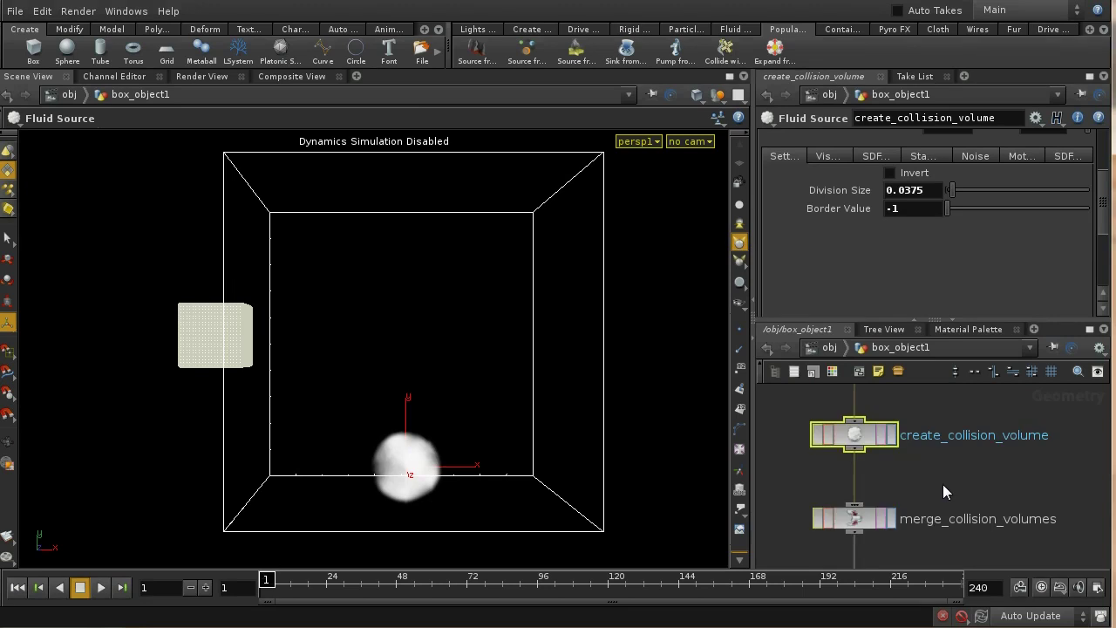
{"action": "middle_click_drag", "start_coordinate": [911, 428], "coordinate": [992, 496]}
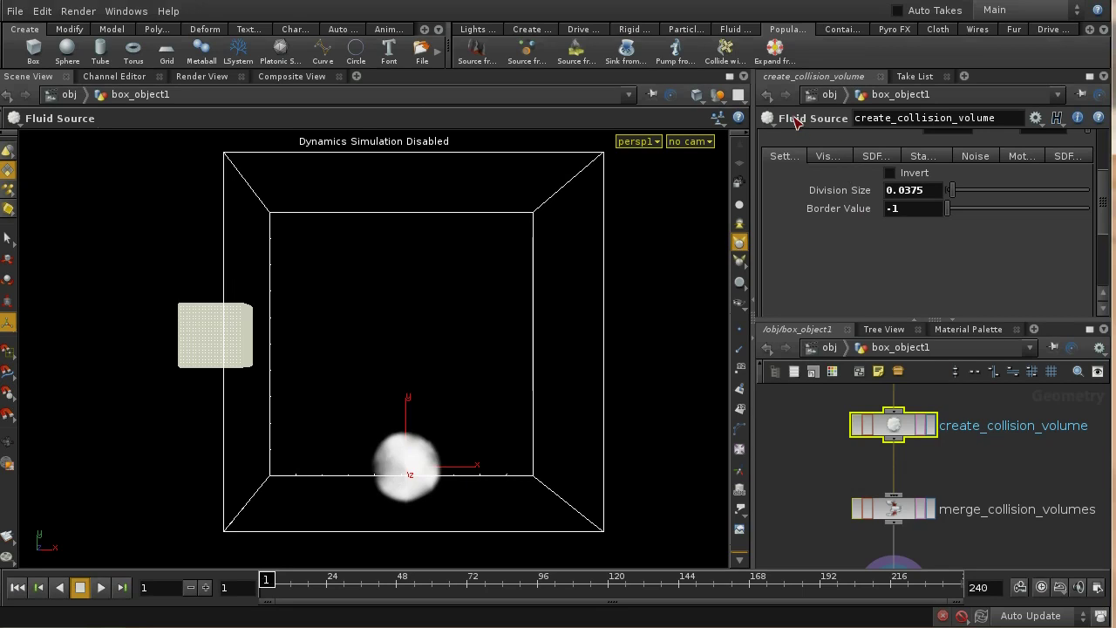
{"action": "middle_click_drag", "start_coordinate": [977, 469], "coordinate": [975, 523]}
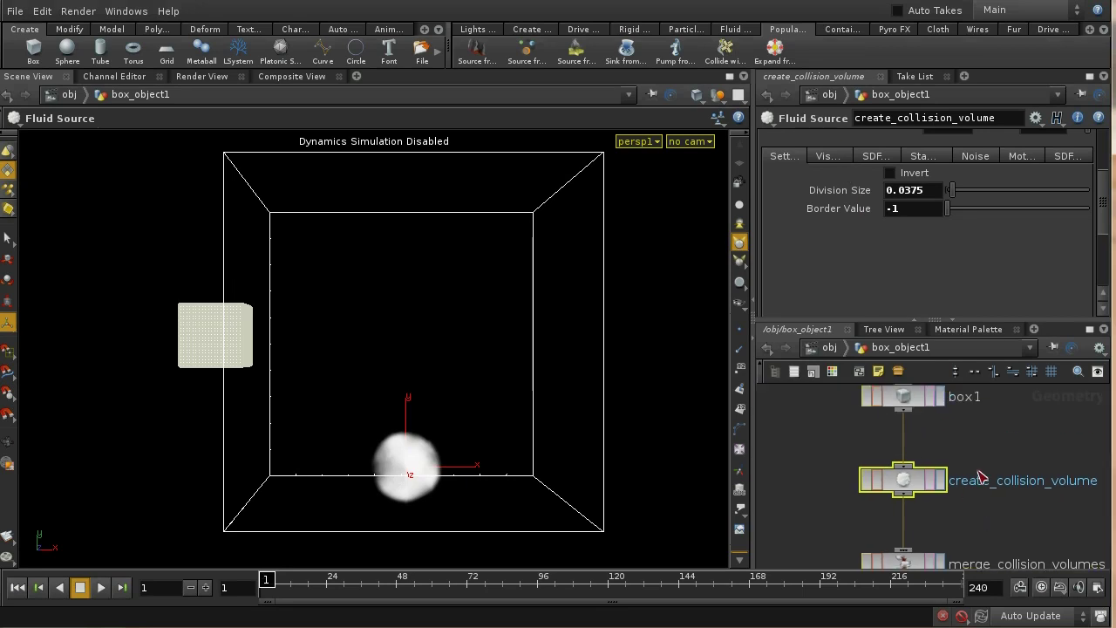
{"action": "middle_click_drag", "start_coordinate": [995, 471], "coordinate": [1027, 514]}
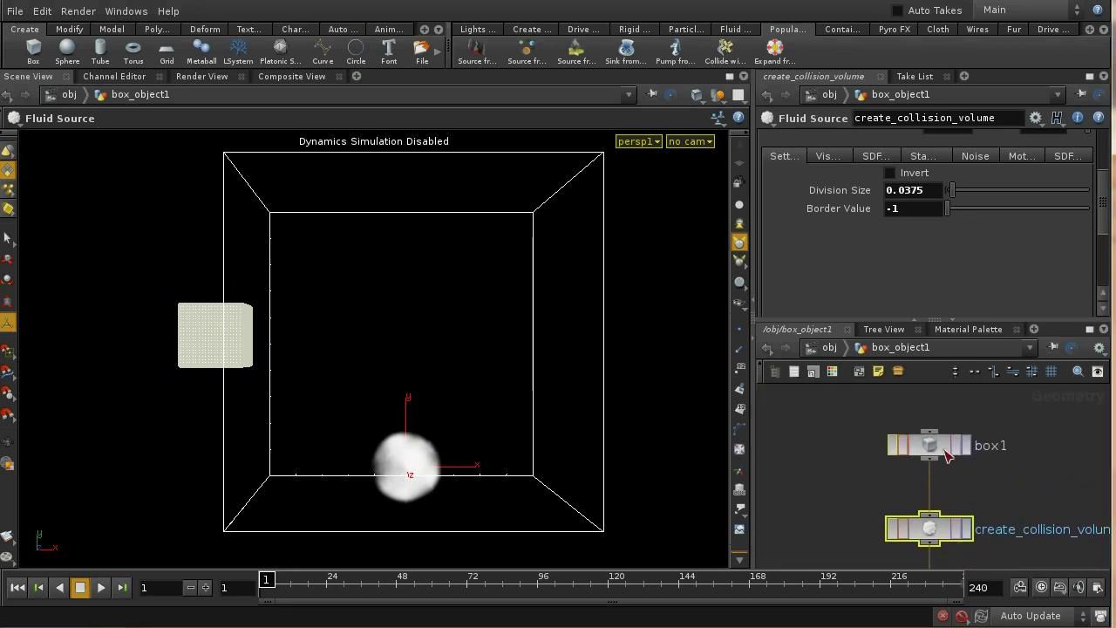
{"action": "left_click", "coordinate": [827, 348]}
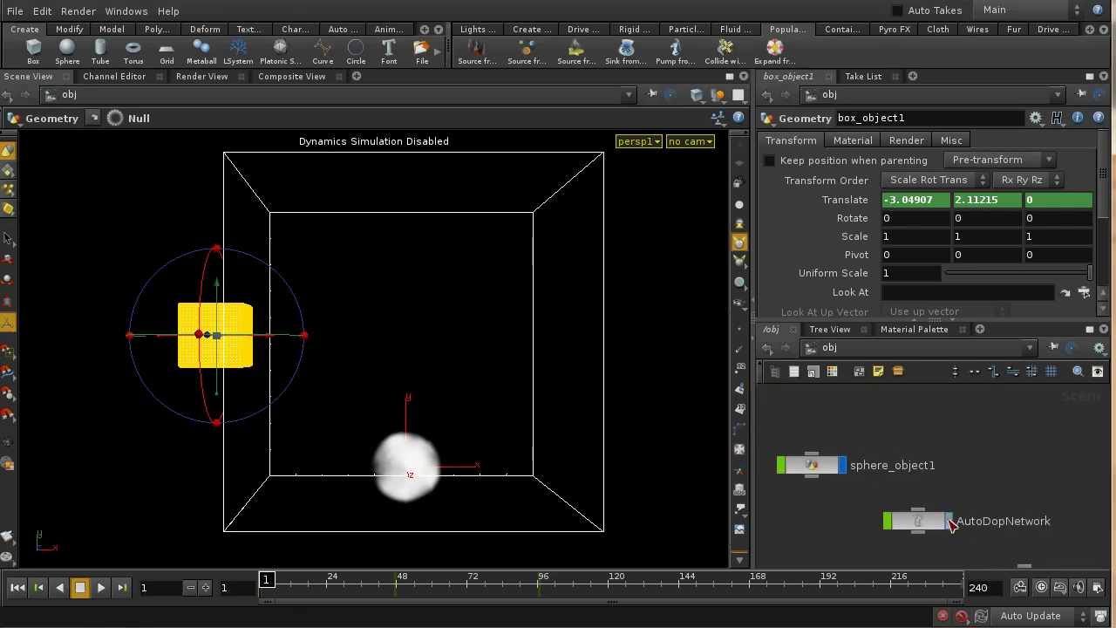
Enter AutoDopNetwork, tidy its layout full-window, and show source_collision_from_box_object1's parameters.
{"action": "double_click", "coordinate": [933, 523]}
{"action": "left_click", "coordinate": [1089, 329]}
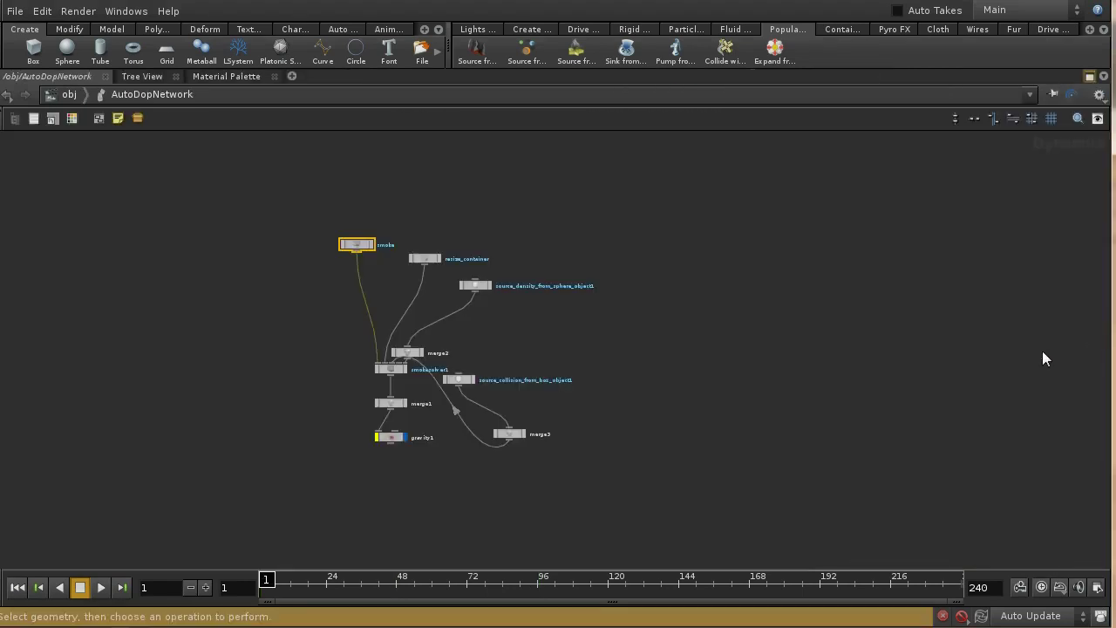
{"action": "key", "text": "l"}
{"action": "scroll", "coordinate": [742, 392], "scroll_direction": "up", "scroll_amount": 5}
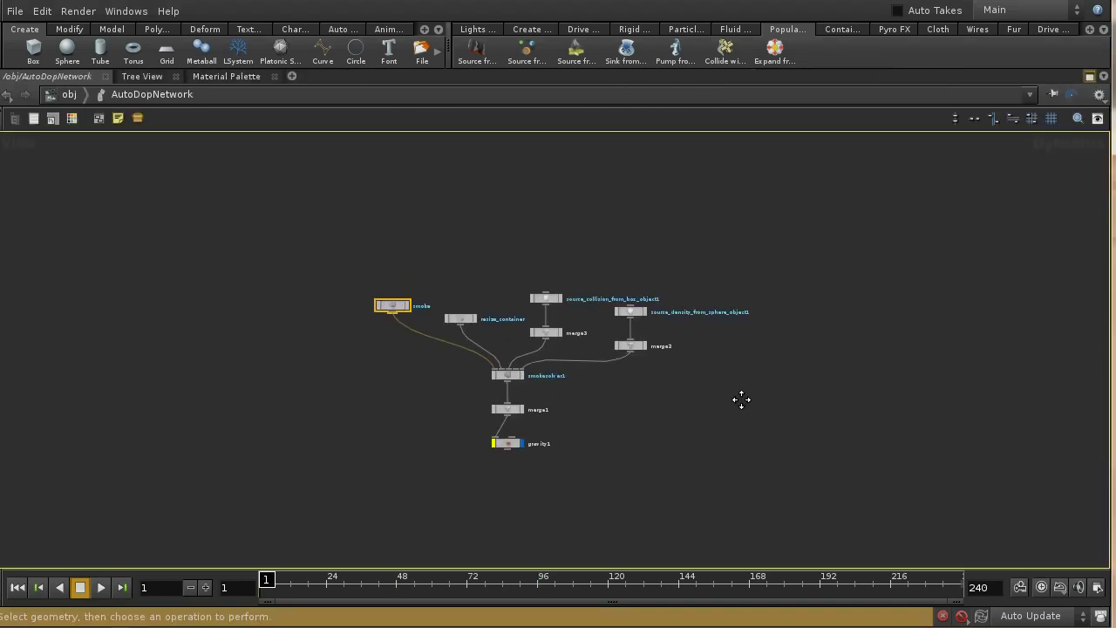
{"action": "scroll", "coordinate": [746, 363], "scroll_direction": "down", "scroll_amount": 2}
{"action": "middle_click_drag", "start_coordinate": [706, 379], "coordinate": [885, 416]}
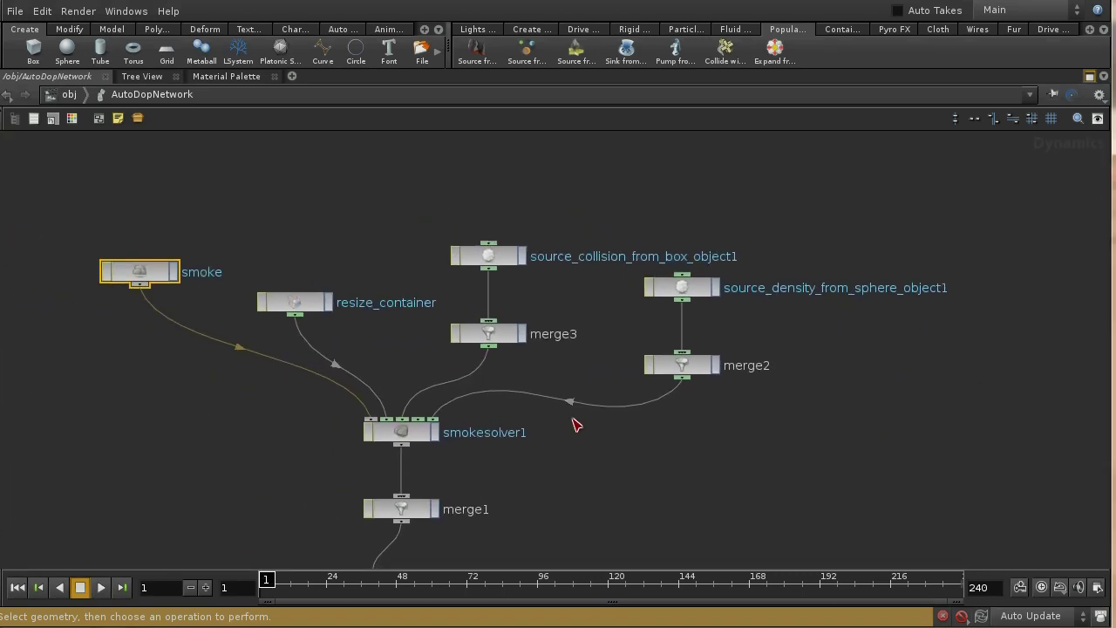
{"action": "middle_click_drag", "start_coordinate": [599, 363], "coordinate": [661, 407]}
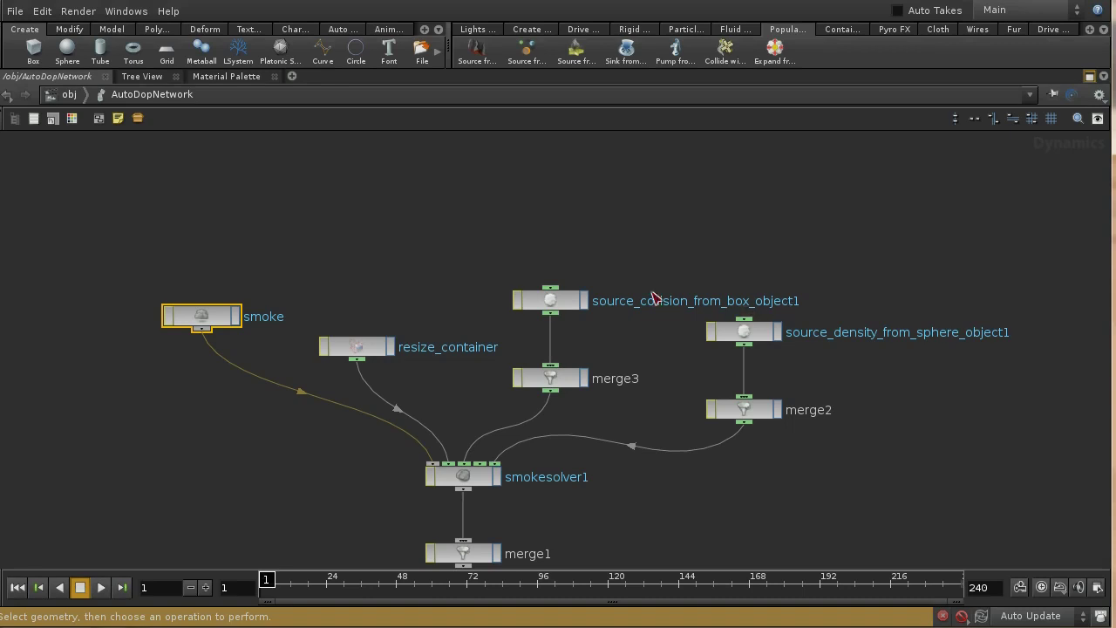
{"action": "left_click", "coordinate": [552, 306]}
{"action": "key", "text": "p"}
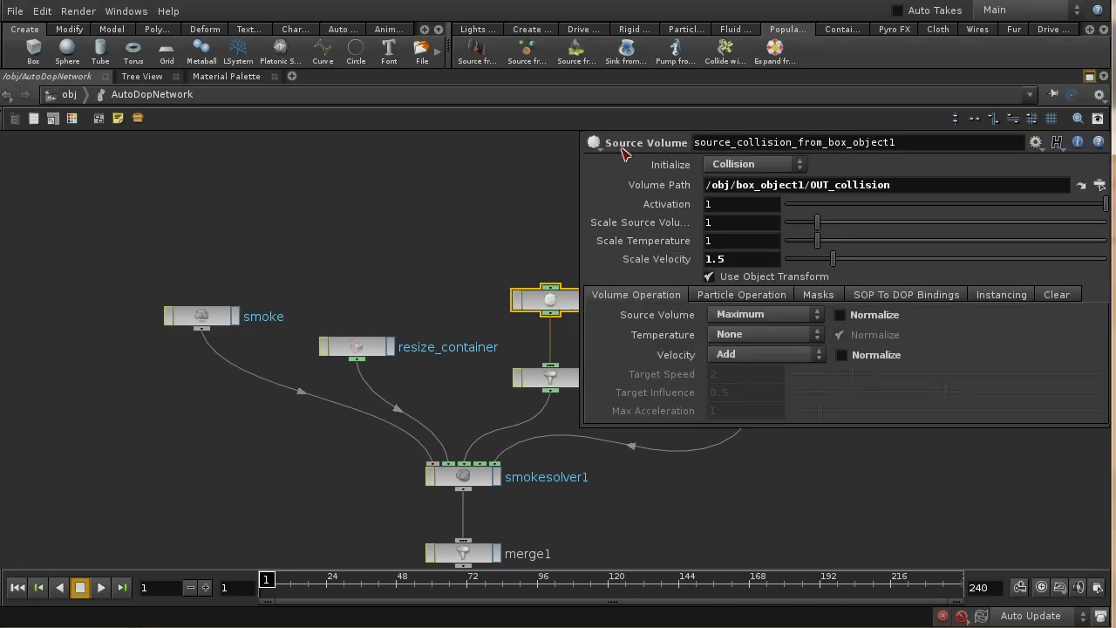
Keep the collision source's Temperature operation set to None.
{"action": "middle_click_drag", "start_coordinate": [513, 200], "coordinate": [341, 189]}
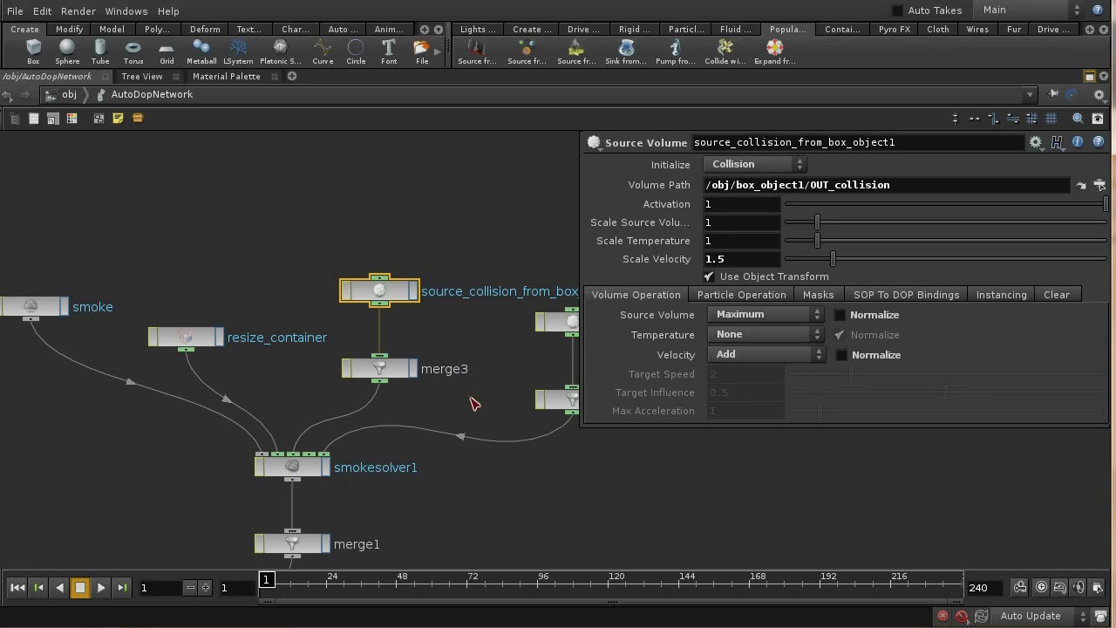
{"action": "middle_click_drag", "start_coordinate": [442, 424], "coordinate": [465, 390]}
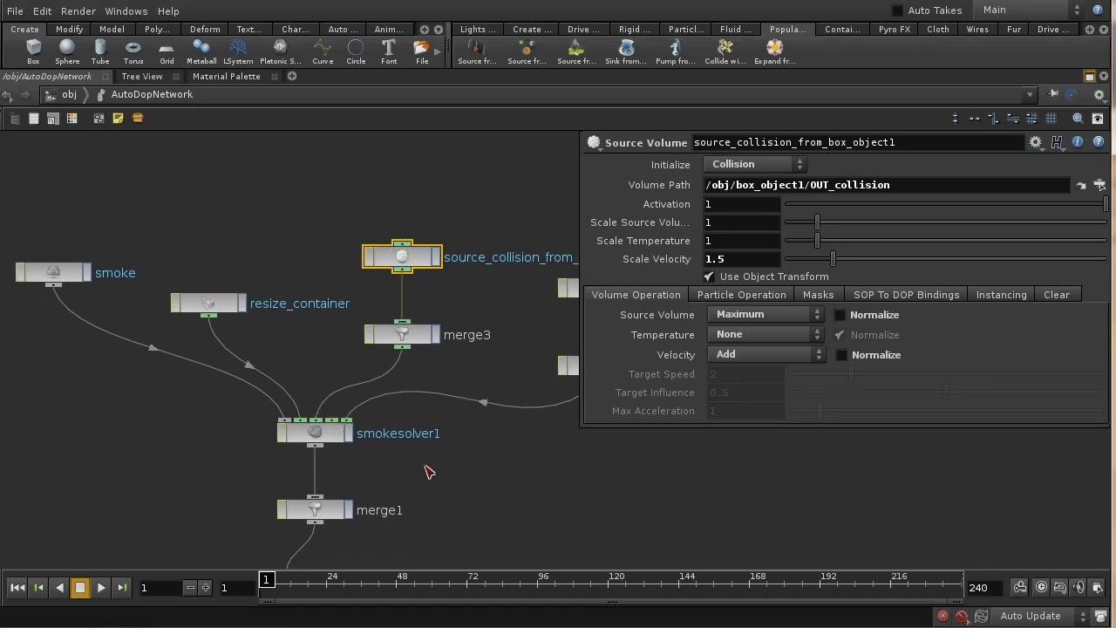
{"action": "middle_click_drag", "start_coordinate": [428, 468], "coordinate": [492, 446]}
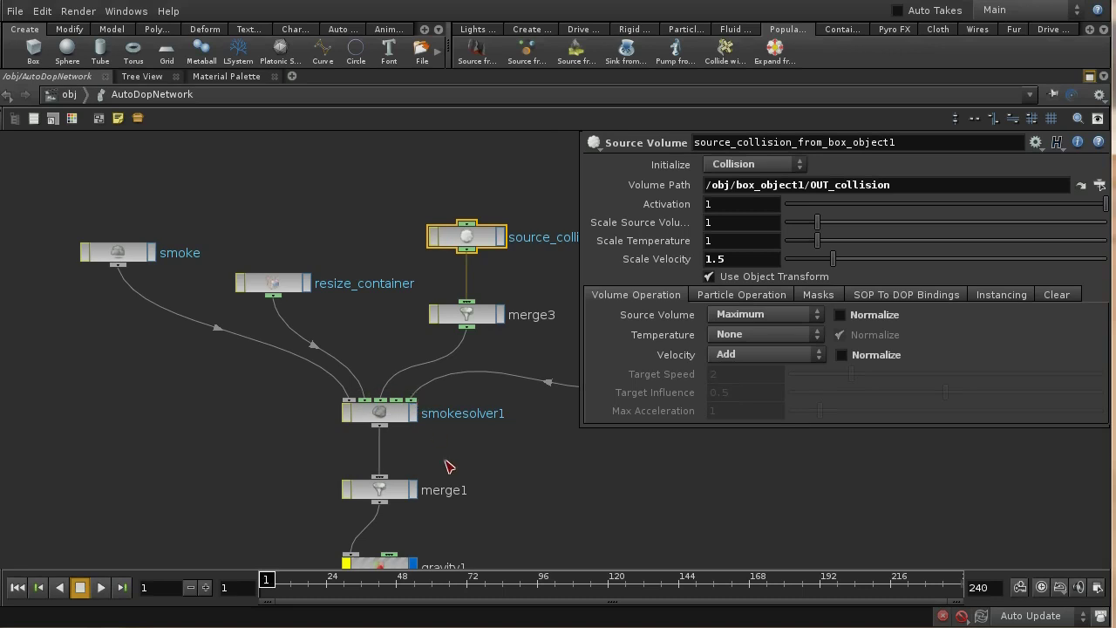
{"action": "middle_click_drag", "start_coordinate": [536, 460], "coordinate": [486, 471]}
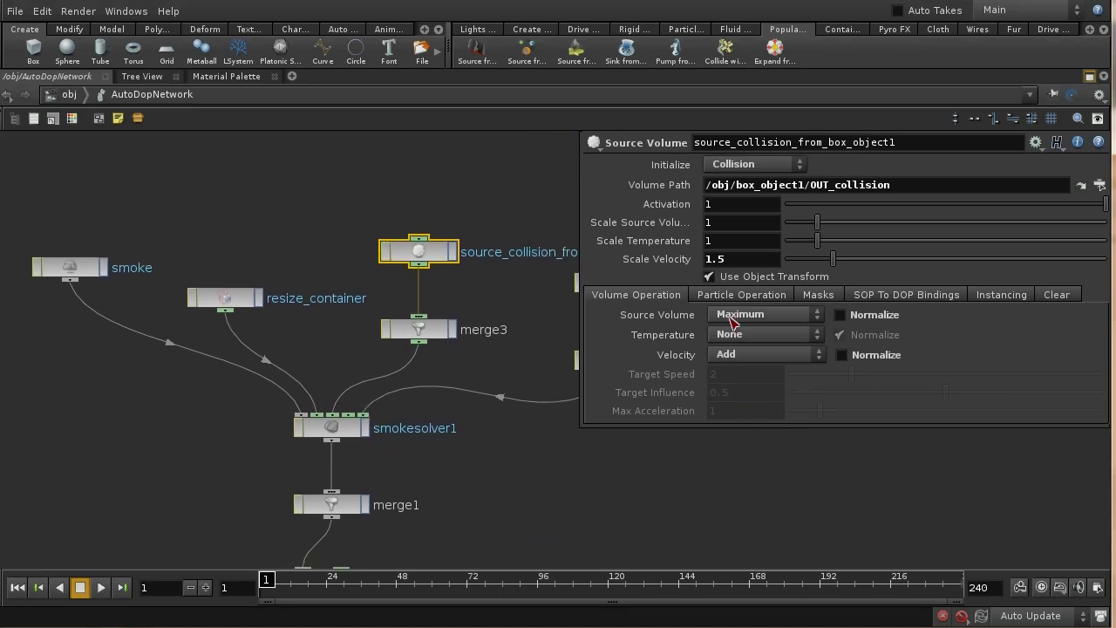
{"action": "left_click", "coordinate": [796, 340]}
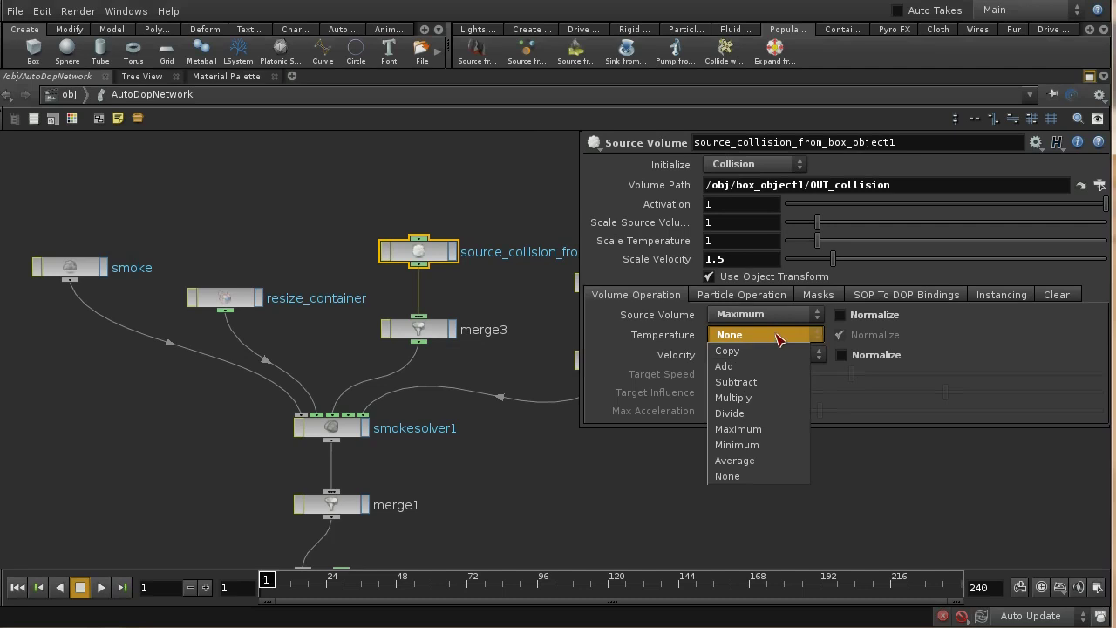
{"action": "left_click", "coordinate": [778, 336]}
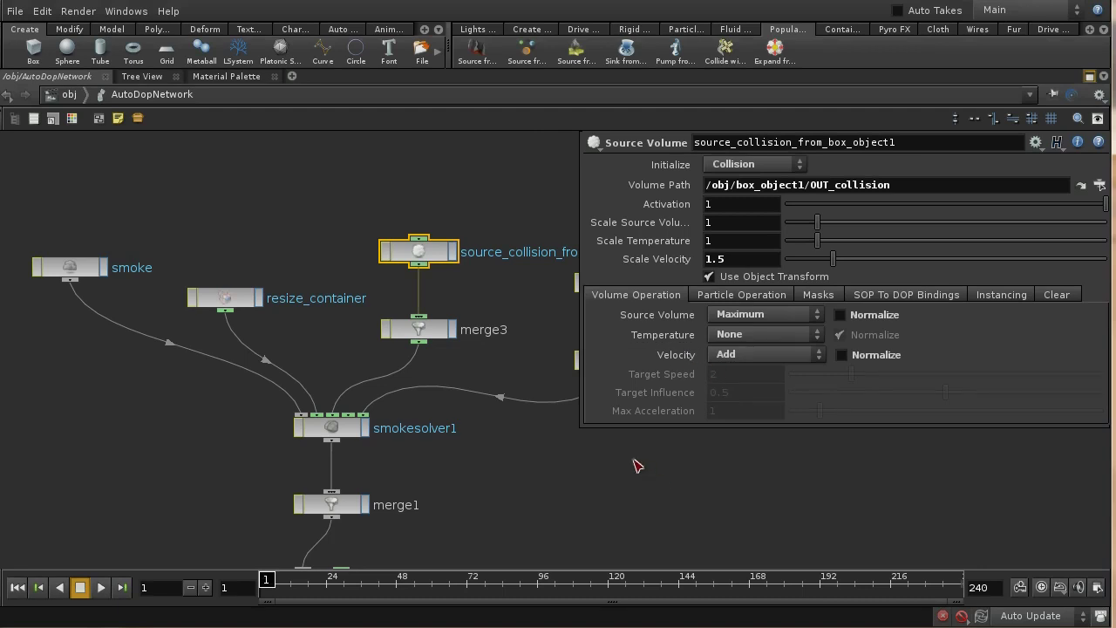
Leave AutoDopNetwork and pan the object-level nodes into view.
{"action": "middle_click_drag", "start_coordinate": [635, 464], "coordinate": [650, 484]}
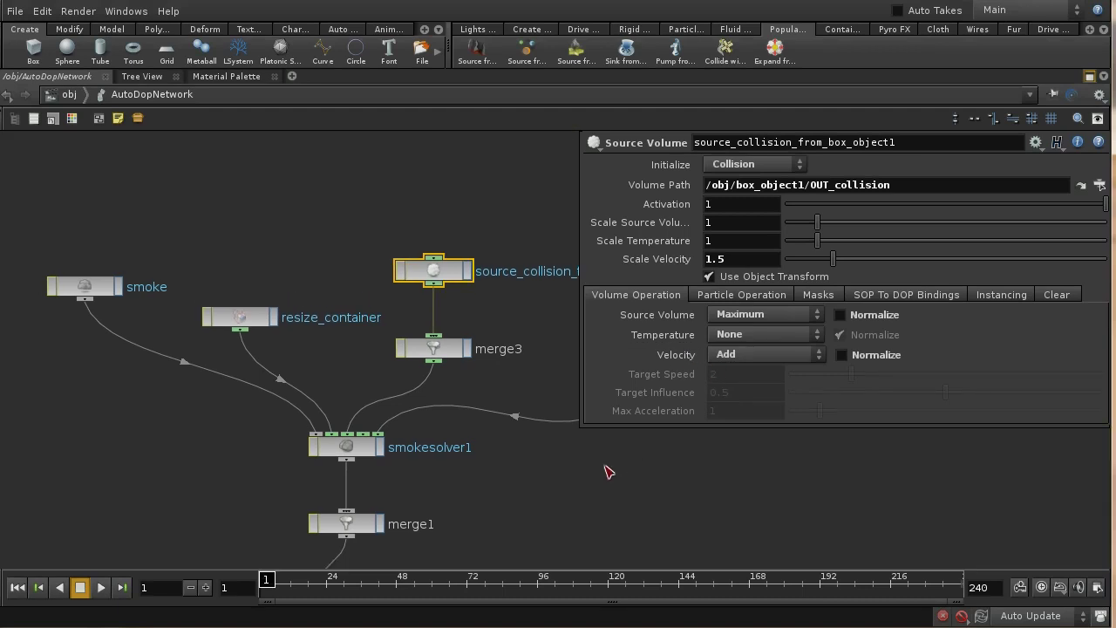
{"action": "key", "text": "u"}
{"action": "middle_click_drag", "start_coordinate": [481, 408], "coordinate": [586, 380]}
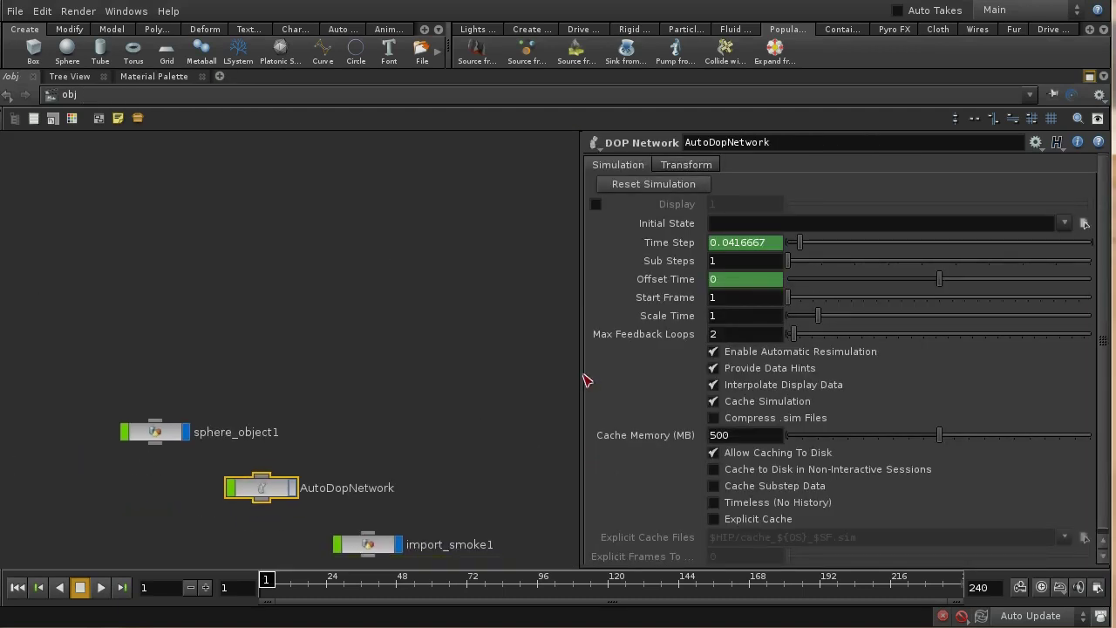
Restore the viewport layout and enable the dynamics simulation.
{"action": "key", "text": "p"}
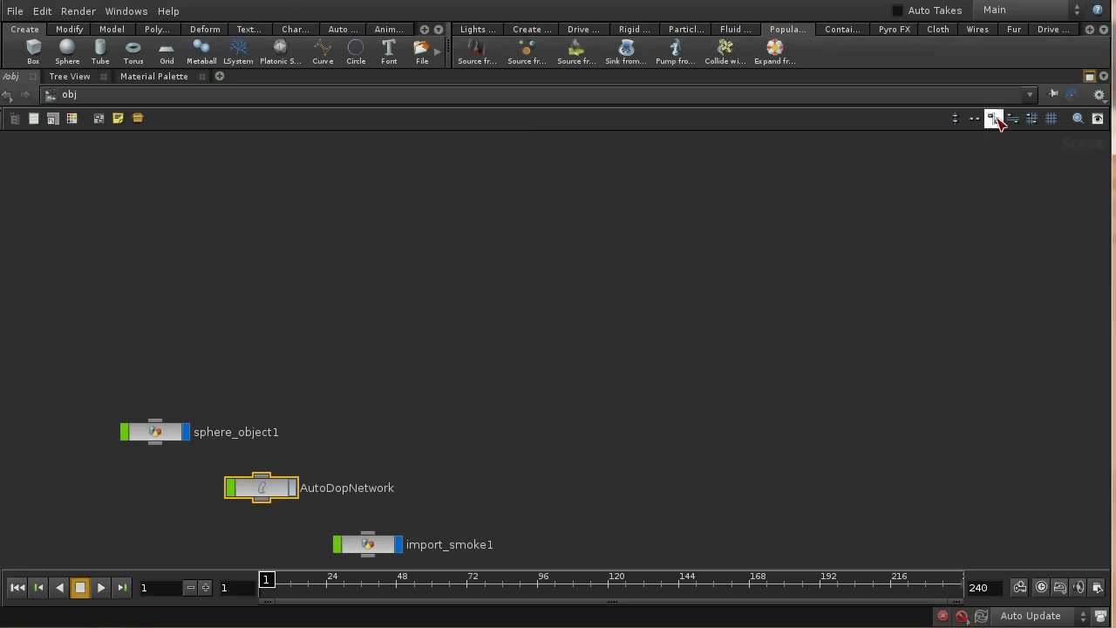
{"action": "left_click", "coordinate": [1090, 77]}
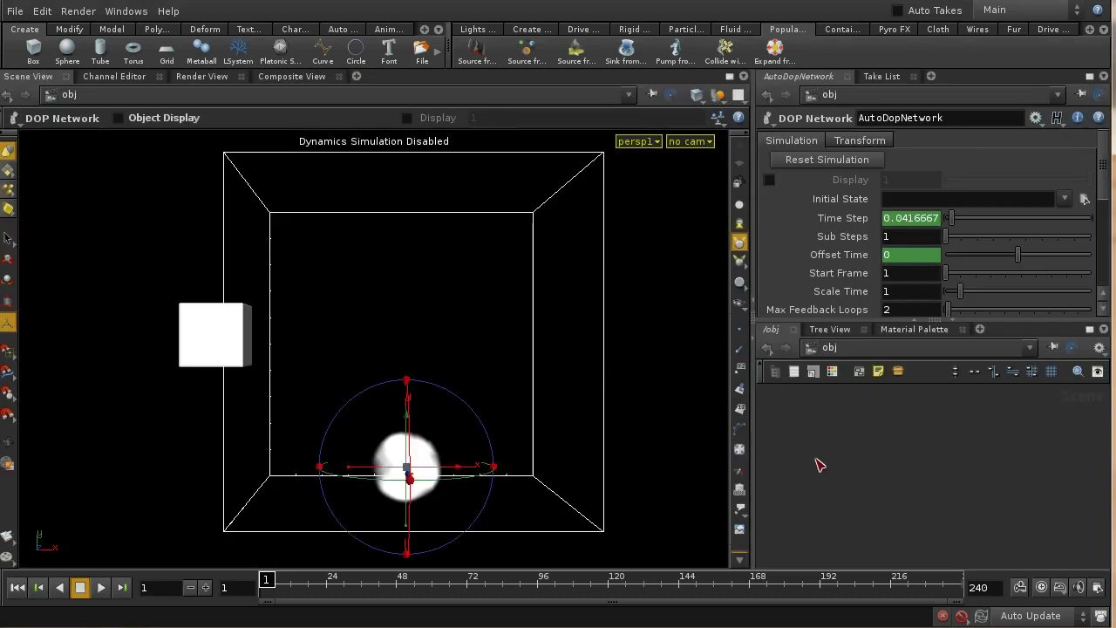
{"action": "left_click", "coordinate": [962, 616]}
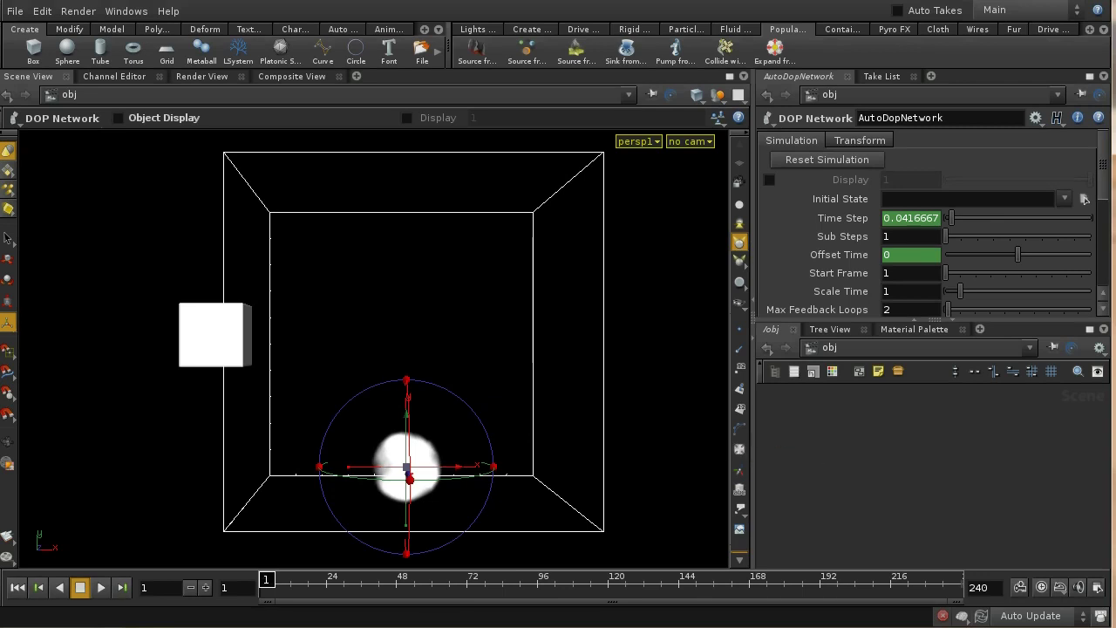
{"action": "key", "text": "h"}
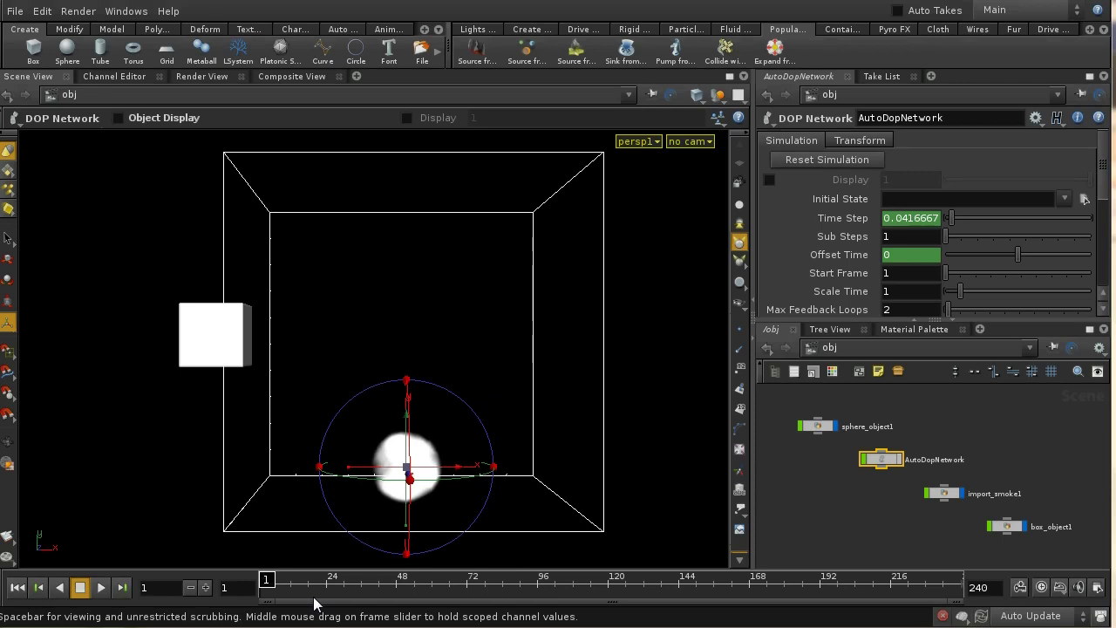
Scrub the timeline to preview the smoke around the box, then rewind to frame 1.
{"action": "left_click_drag", "start_coordinate": [265, 580], "coordinate": [486, 609]}
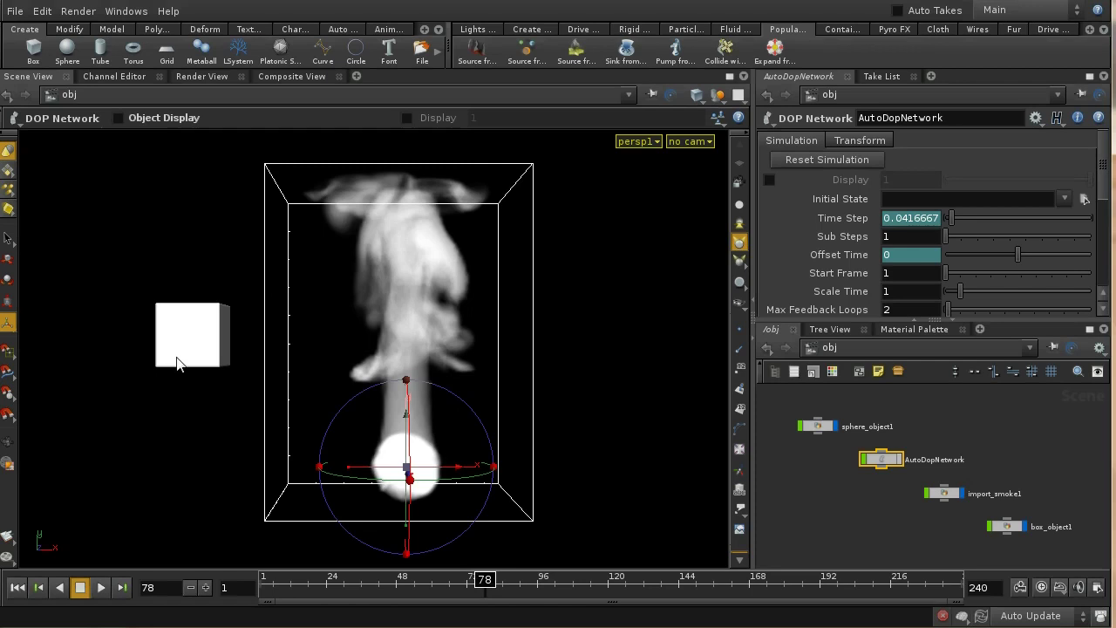
{"action": "left_click_drag", "start_coordinate": [485, 578], "coordinate": [350, 580]}
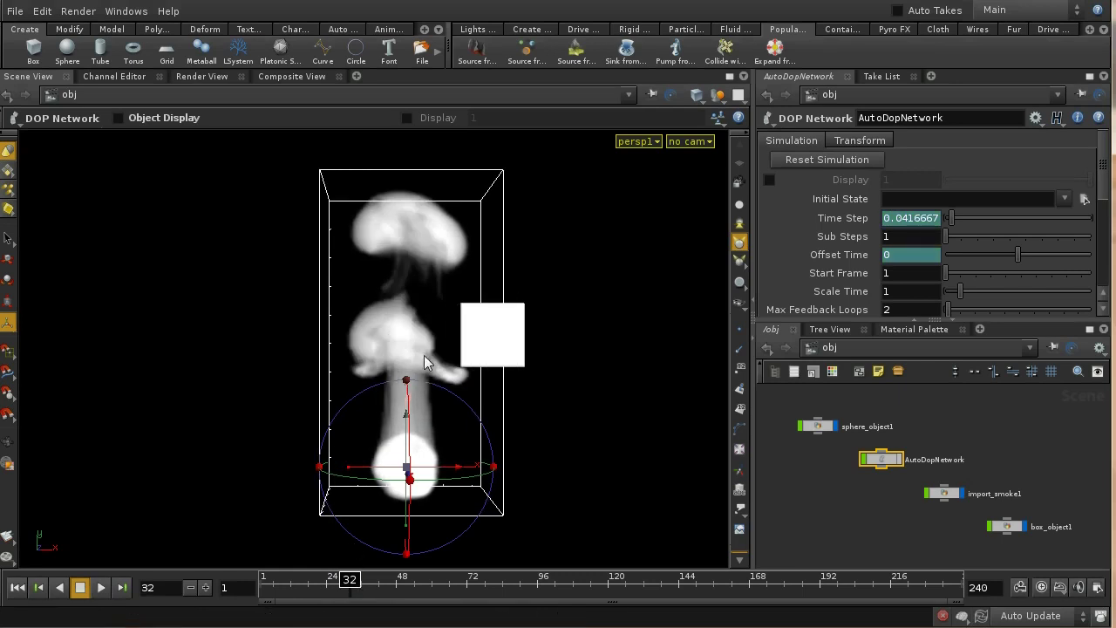
{"action": "left_click", "coordinate": [18, 588]}
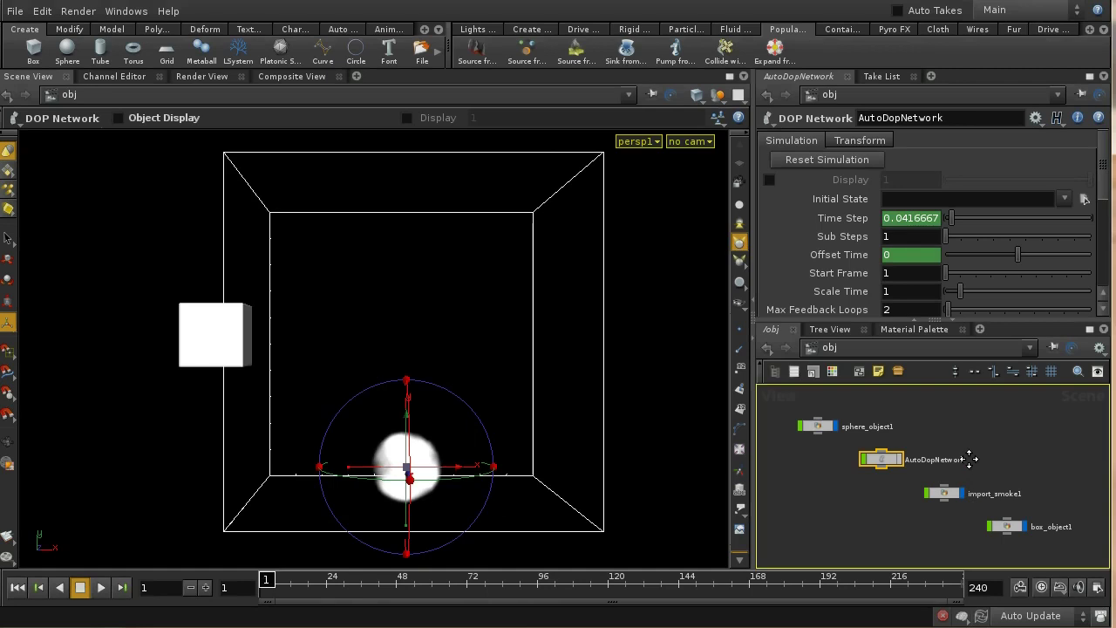
Inside box_object1, enable Add Object Motion on create_collision_volume's Velocity > Object settings.
{"action": "middle_click_drag", "start_coordinate": [958, 446], "coordinate": [976, 480]}
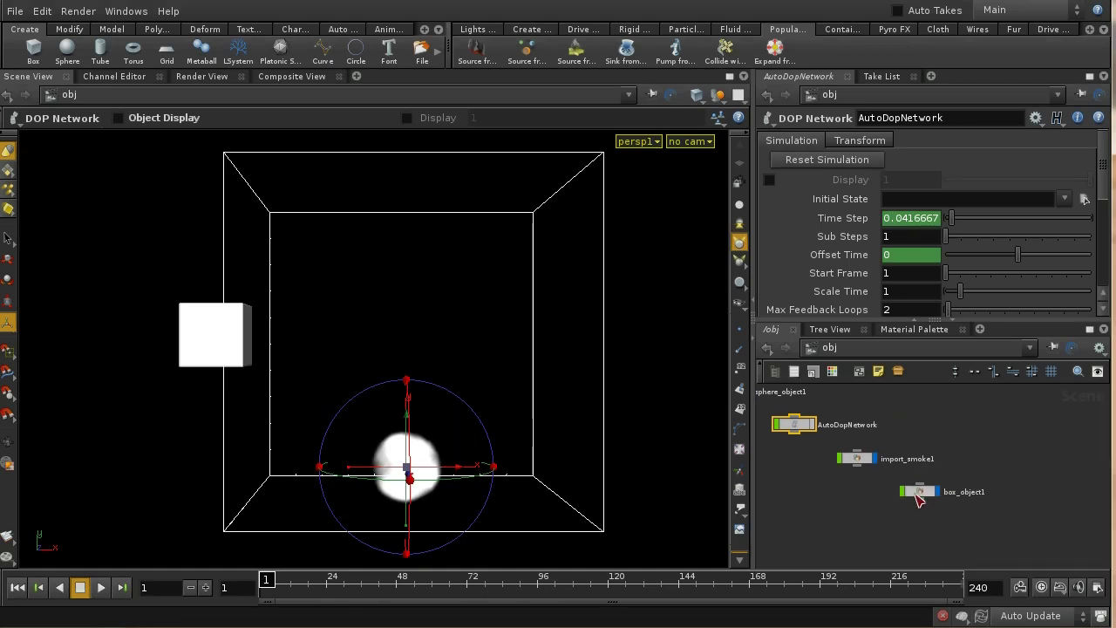
{"action": "double_click", "coordinate": [916, 495]}
{"action": "middle_click_drag", "start_coordinate": [916, 501], "coordinate": [903, 434]}
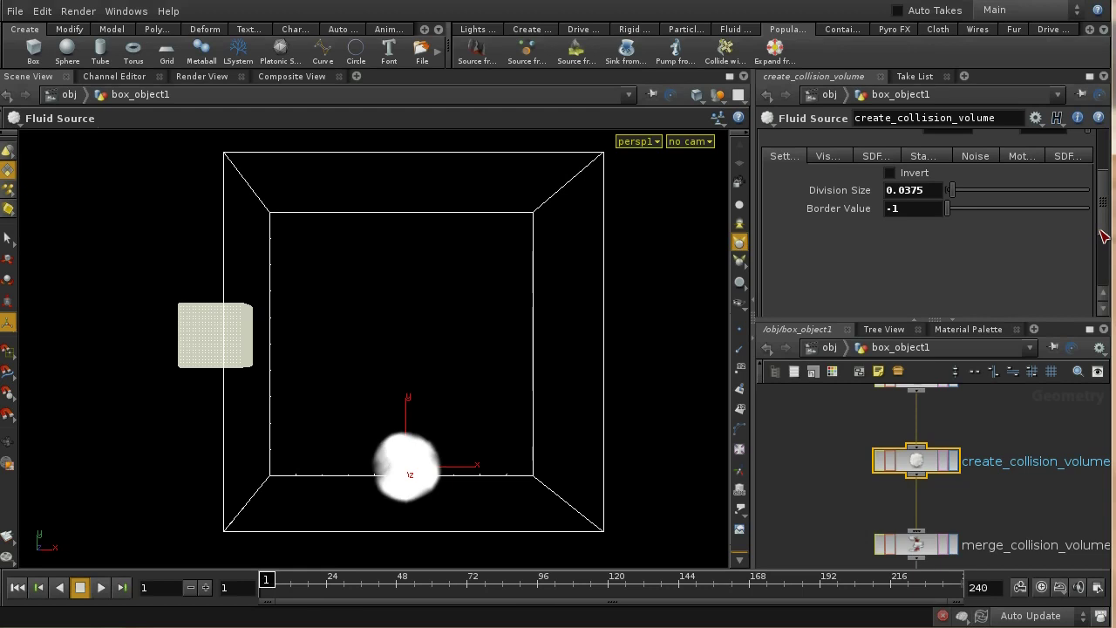
{"action": "left_click_drag", "start_coordinate": [1101, 234], "coordinate": [1104, 188]}
{"action": "left_click", "coordinate": [876, 141]}
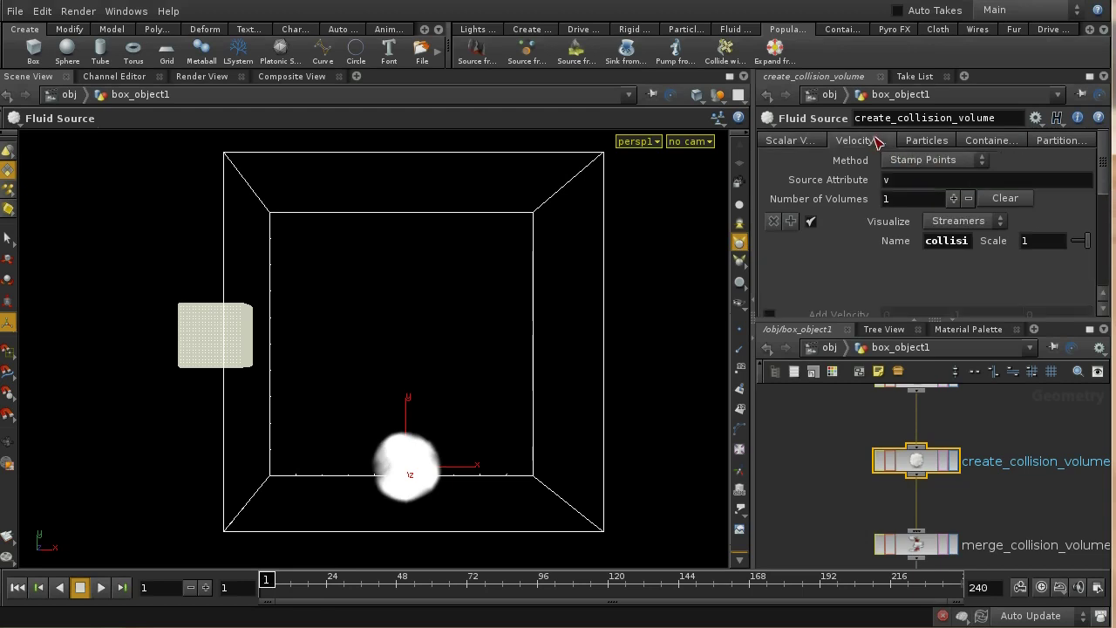
{"action": "left_click_drag", "start_coordinate": [1108, 184], "coordinate": [1111, 215]}
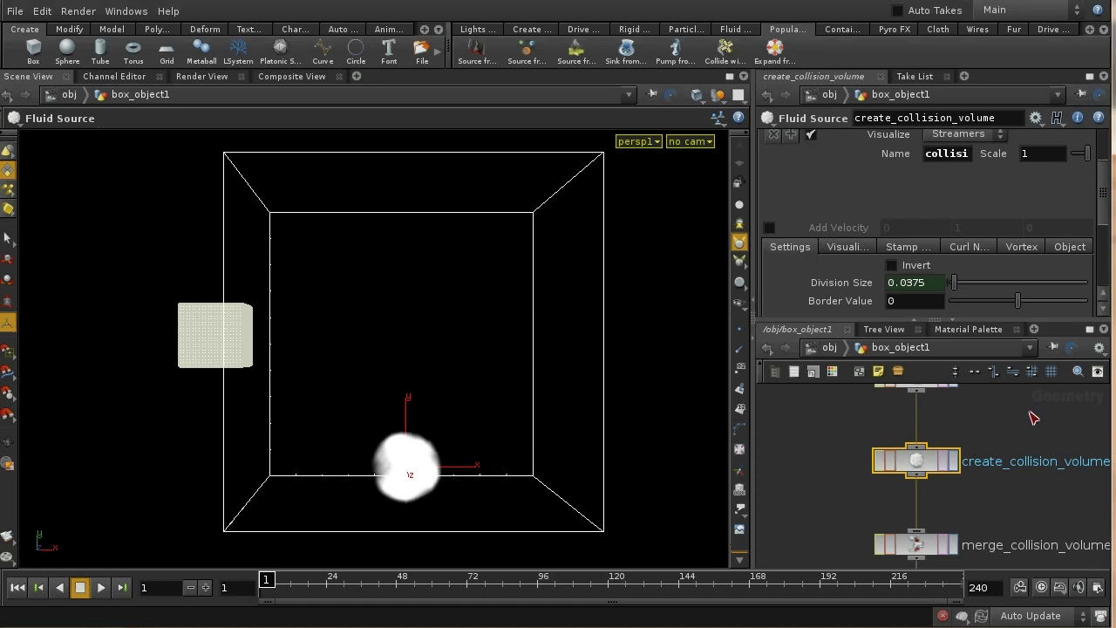
{"action": "left_click", "coordinate": [1071, 248]}
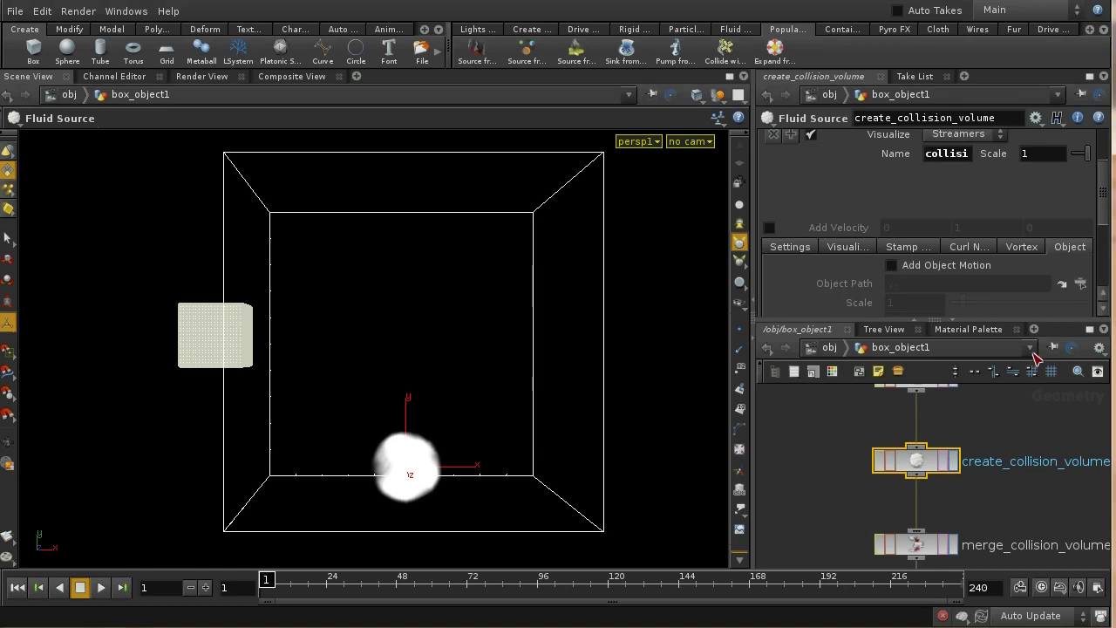
{"action": "scroll", "coordinate": [1105, 211], "scroll_direction": "down", "scroll_amount": 2}
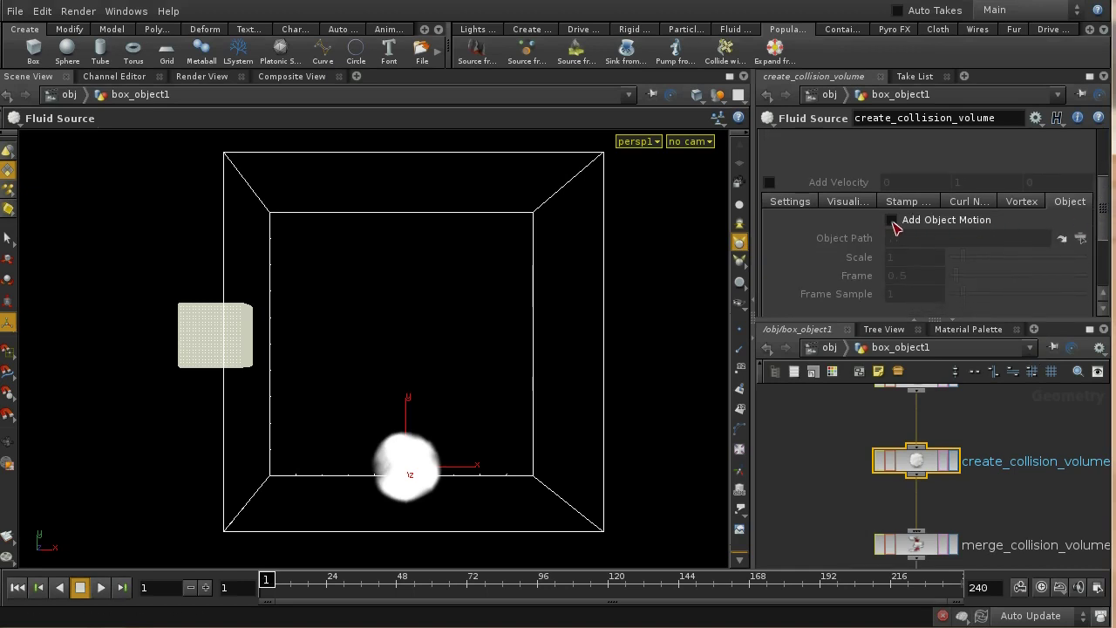
{"action": "left_click", "coordinate": [892, 221]}
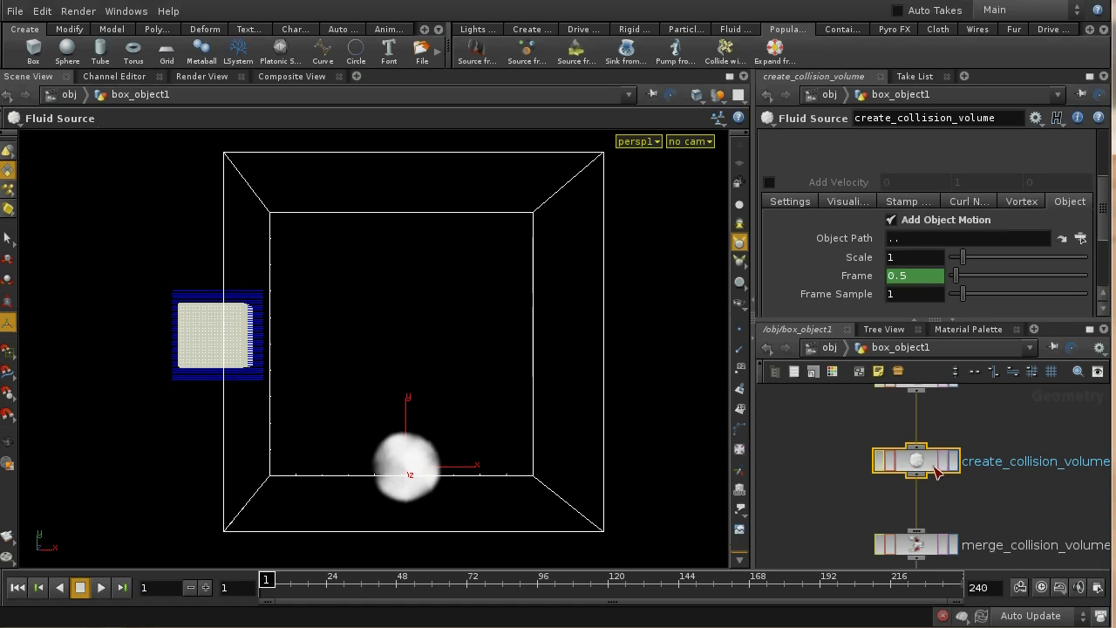
Set the object motion Scale on box_object1's create_collision_volume to 0.5.
{"action": "left_click", "coordinate": [830, 347]}
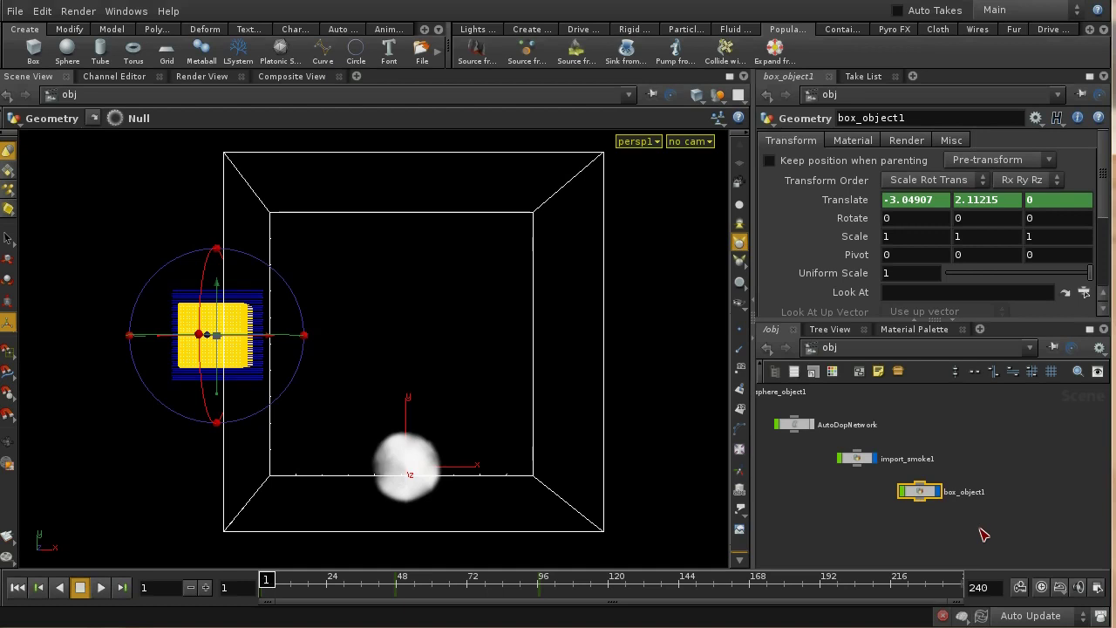
{"action": "double_click", "coordinate": [921, 494]}
{"action": "middle_click_drag", "start_coordinate": [984, 448], "coordinate": [987, 480]}
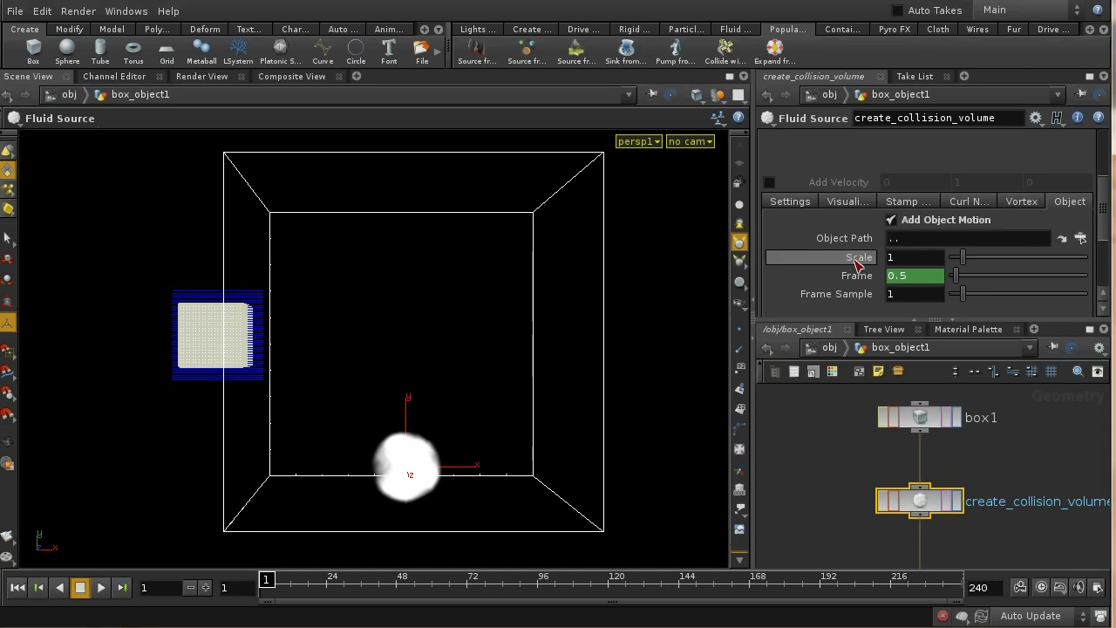
{"action": "middle_click_drag", "start_coordinate": [868, 264], "coordinate": [900, 266]}
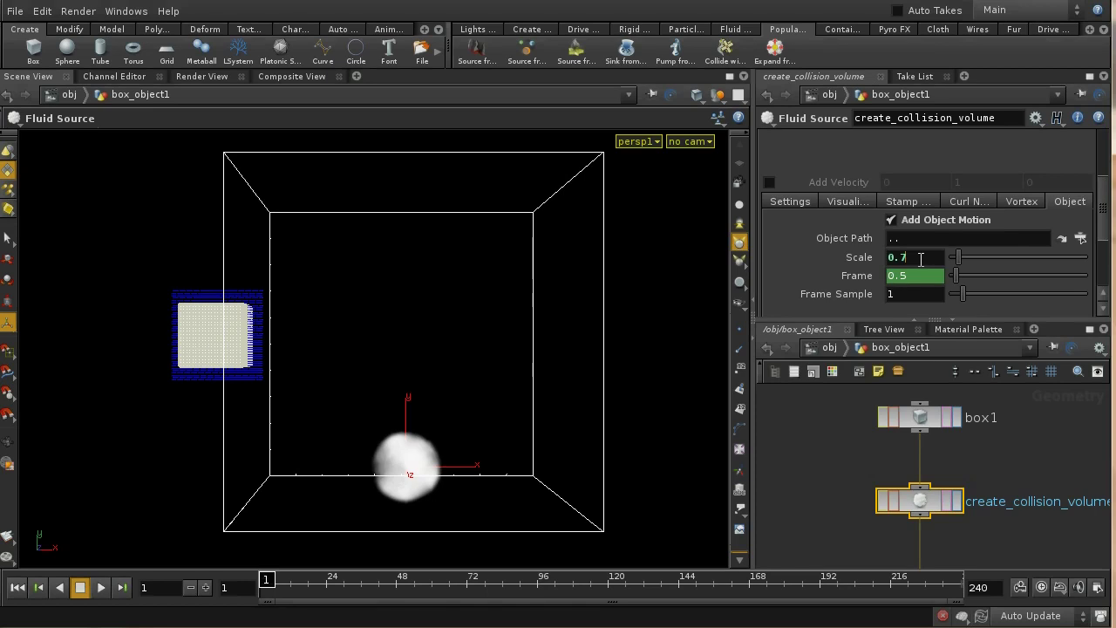
{"action": "type", "text": "5"}
{"action": "key", "text": "Return"}
Check box1's shape settings inside box_object1, then return to object level.
{"action": "left_click", "coordinate": [831, 347]}
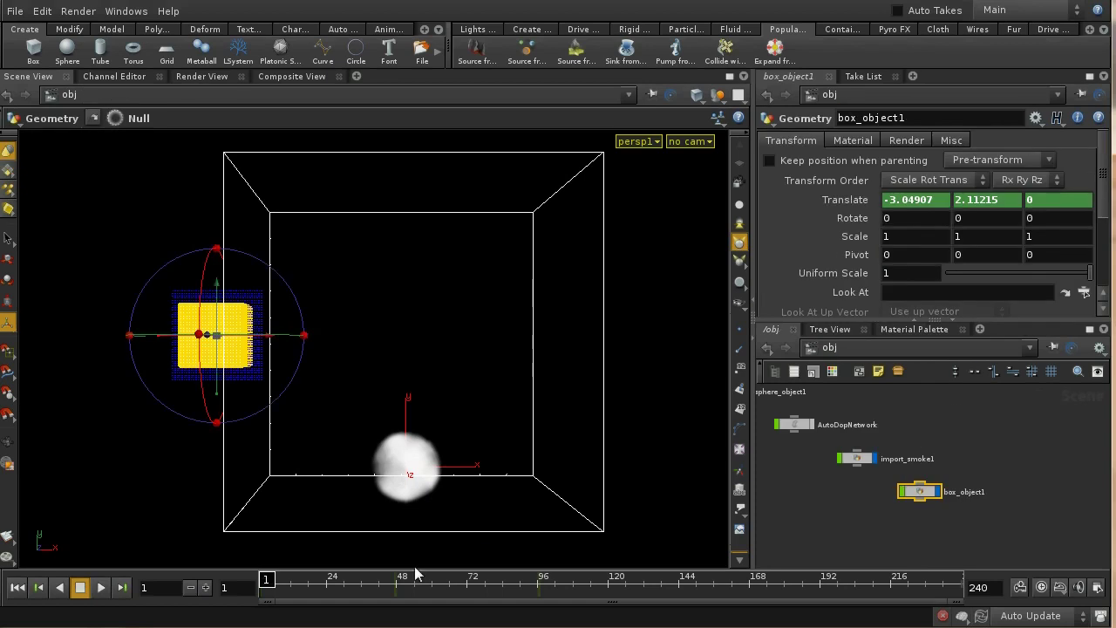
{"action": "double_click", "coordinate": [927, 497]}
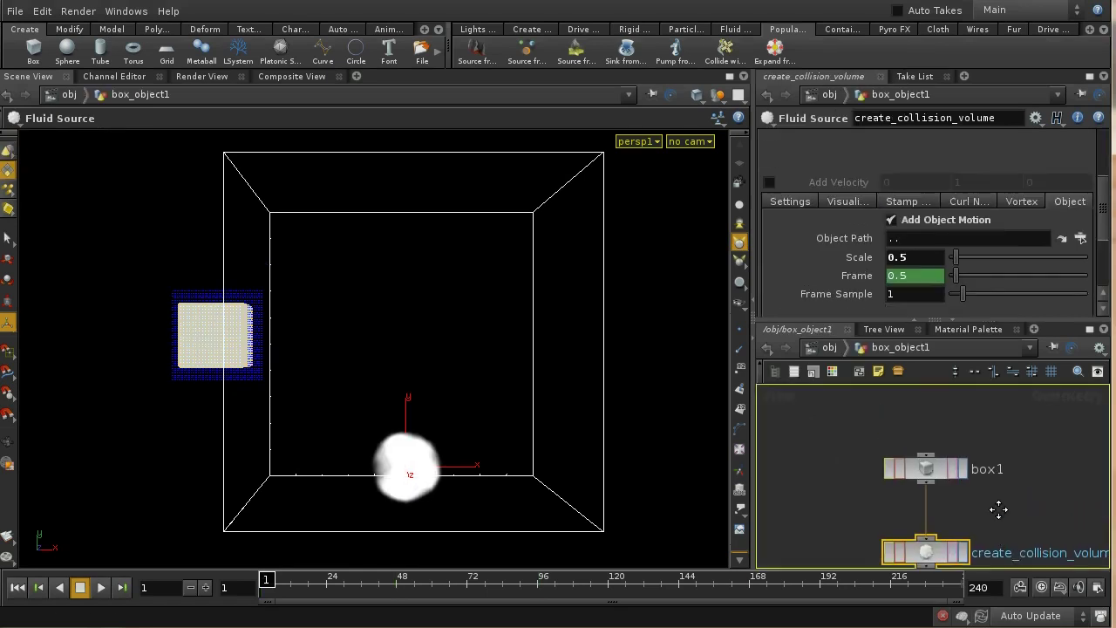
{"action": "left_click", "coordinate": [925, 463]}
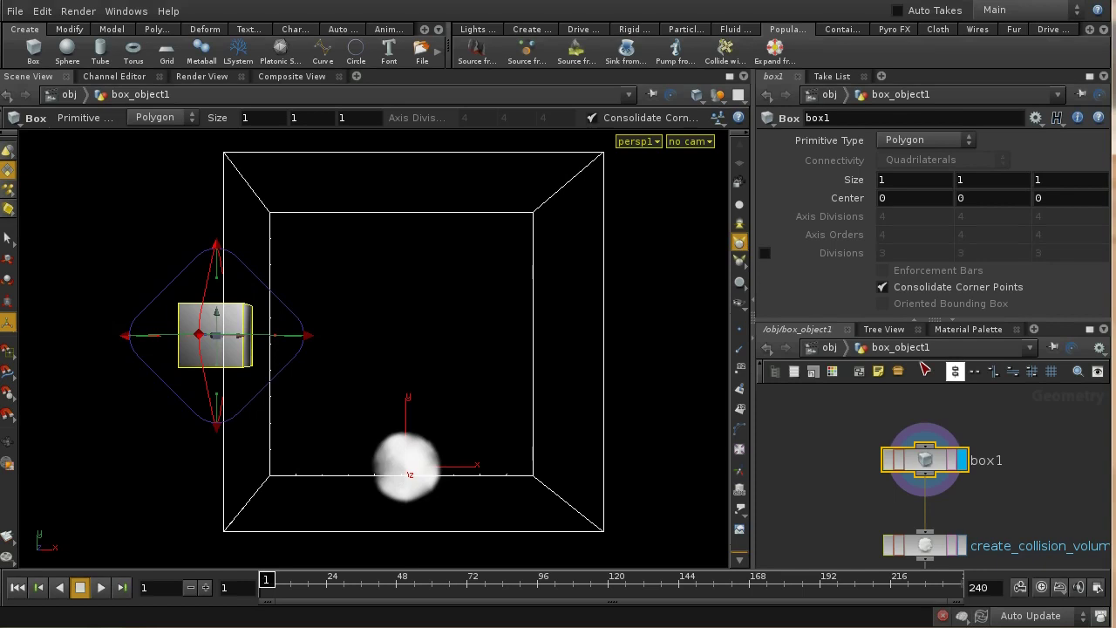
{"action": "left_click", "coordinate": [829, 347]}
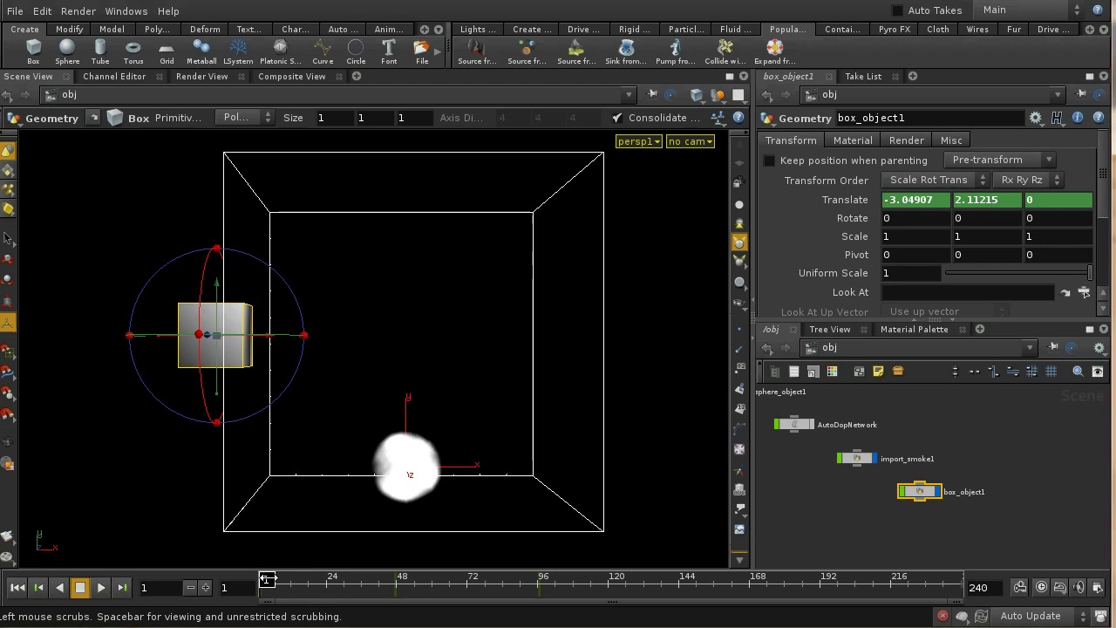
{"action": "left_click_drag", "start_coordinate": [266, 580], "coordinate": [384, 581]}
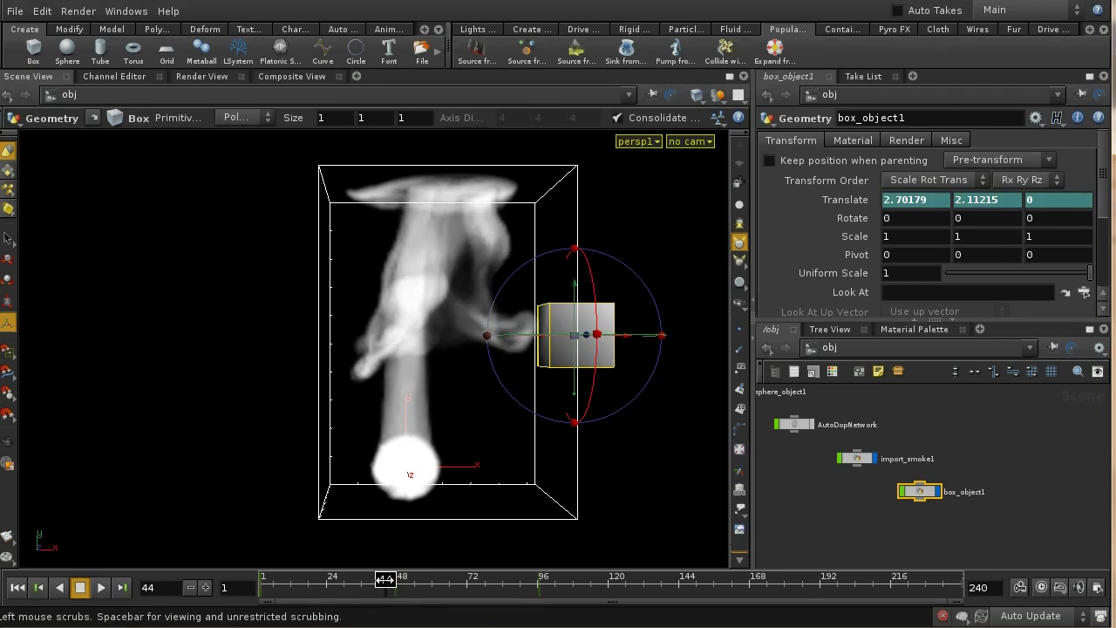
{"action": "left_click_drag", "start_coordinate": [387, 580], "coordinate": [479, 596]}
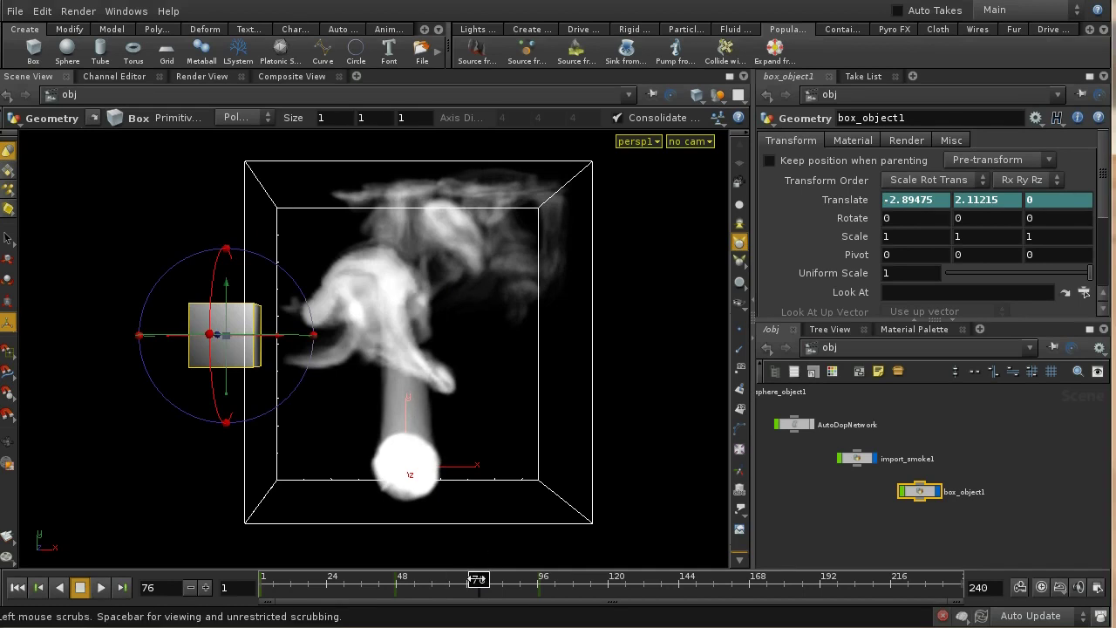
{"action": "left_click_drag", "start_coordinate": [490, 582], "coordinate": [516, 586]}
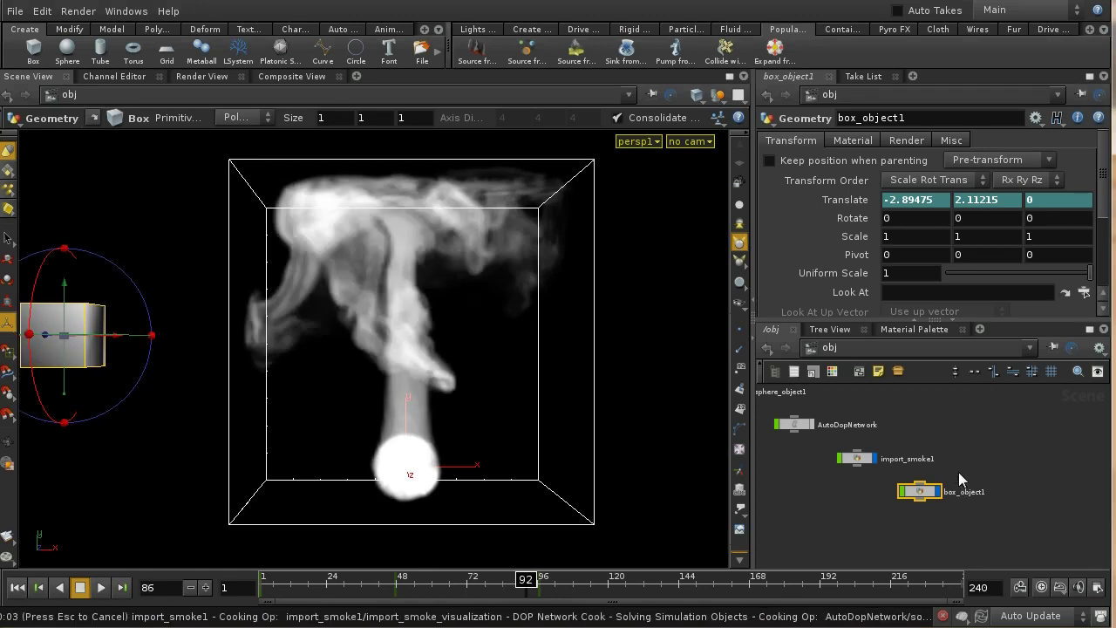
{"action": "left_click", "coordinate": [17, 587]}
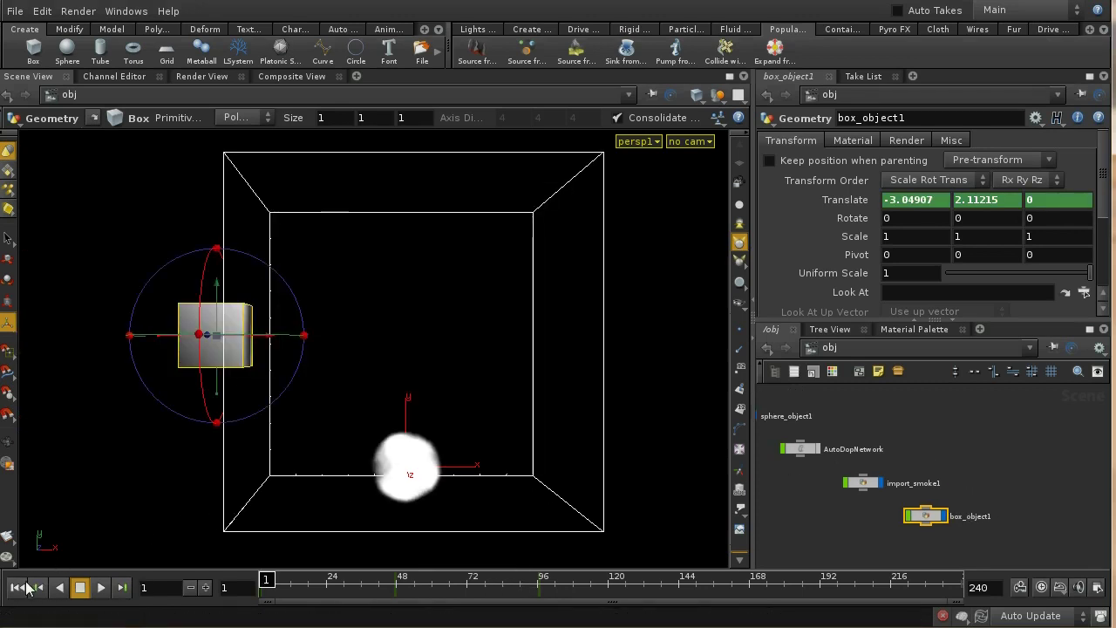
Raise create_collision_volume's curl noise to Scale 2 with Swirl Size 3, then leave box_object1.
{"action": "double_click", "coordinate": [931, 518]}
{"action": "middle_click_drag", "start_coordinate": [1010, 521], "coordinate": [993, 448]}
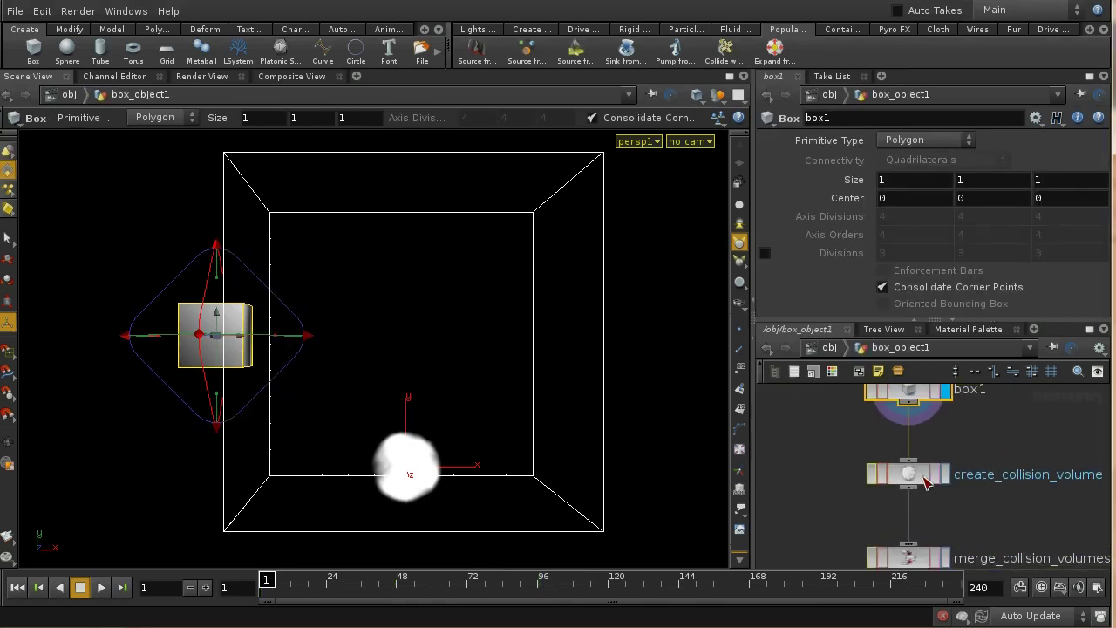
{"action": "left_click", "coordinate": [926, 483]}
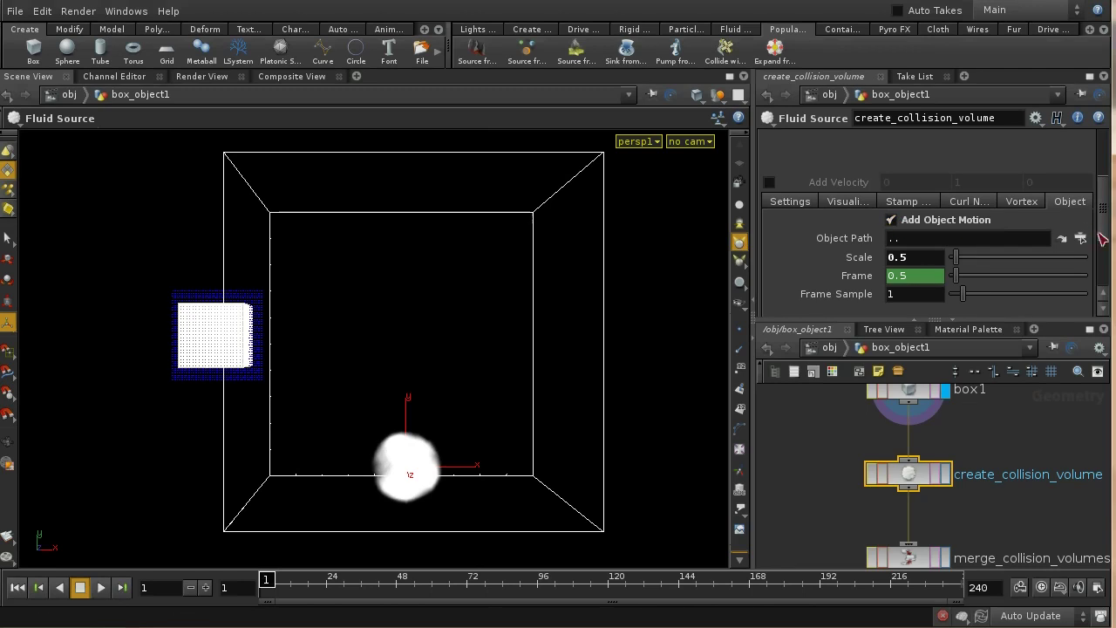
{"action": "scroll", "coordinate": [1106, 231], "scroll_direction": "up", "scroll_amount": 1}
{"action": "left_click", "coordinate": [974, 220]}
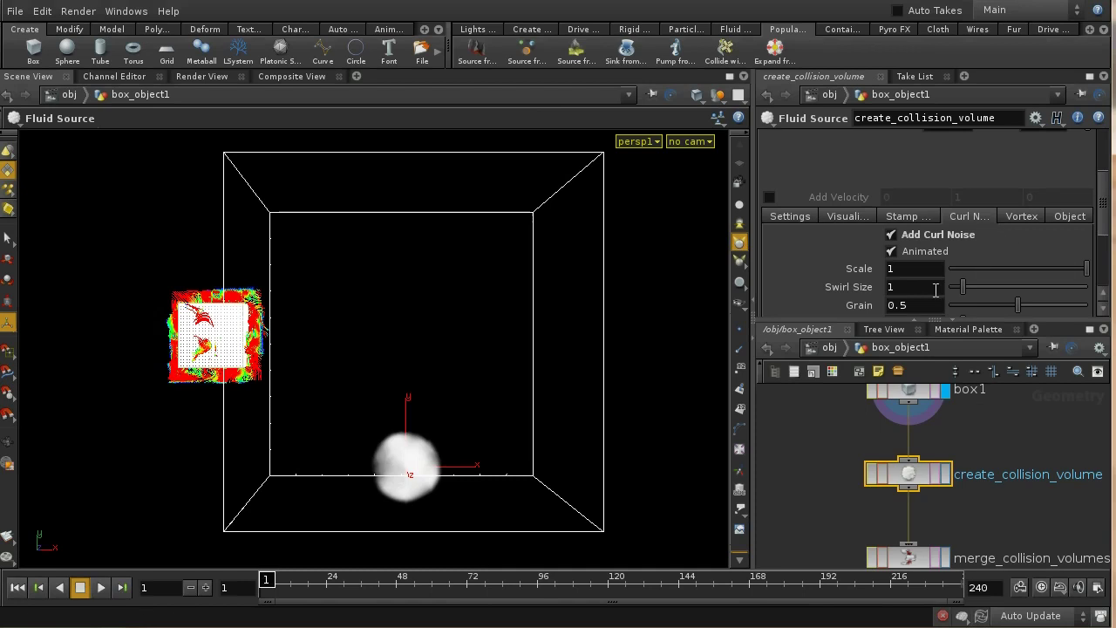
{"action": "middle_click_drag", "start_coordinate": [935, 290], "coordinate": [899, 267]}
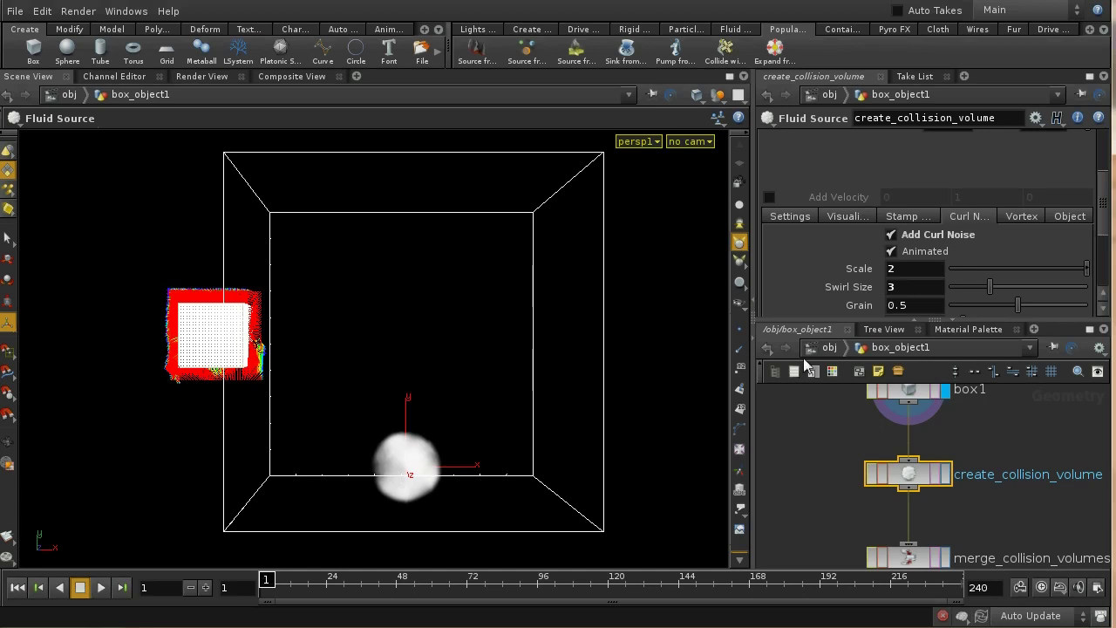
{"action": "key", "text": "u"}
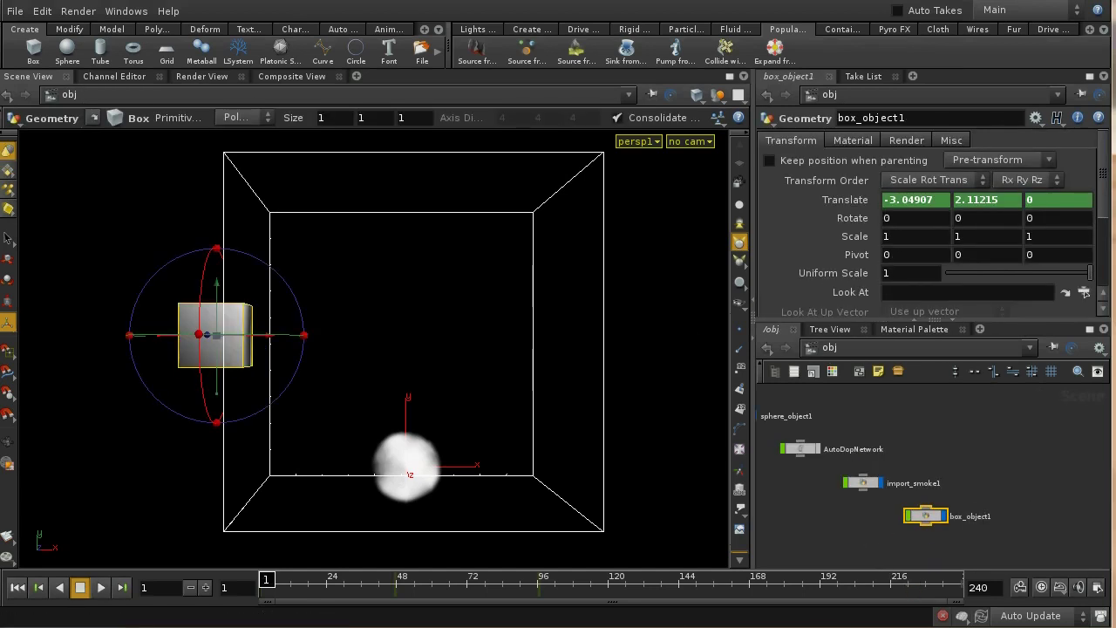
Play the smoke simulation with several pauses, stop at frame 86, and rewind to frame 1.
{"action": "left_click", "coordinate": [99, 587]}
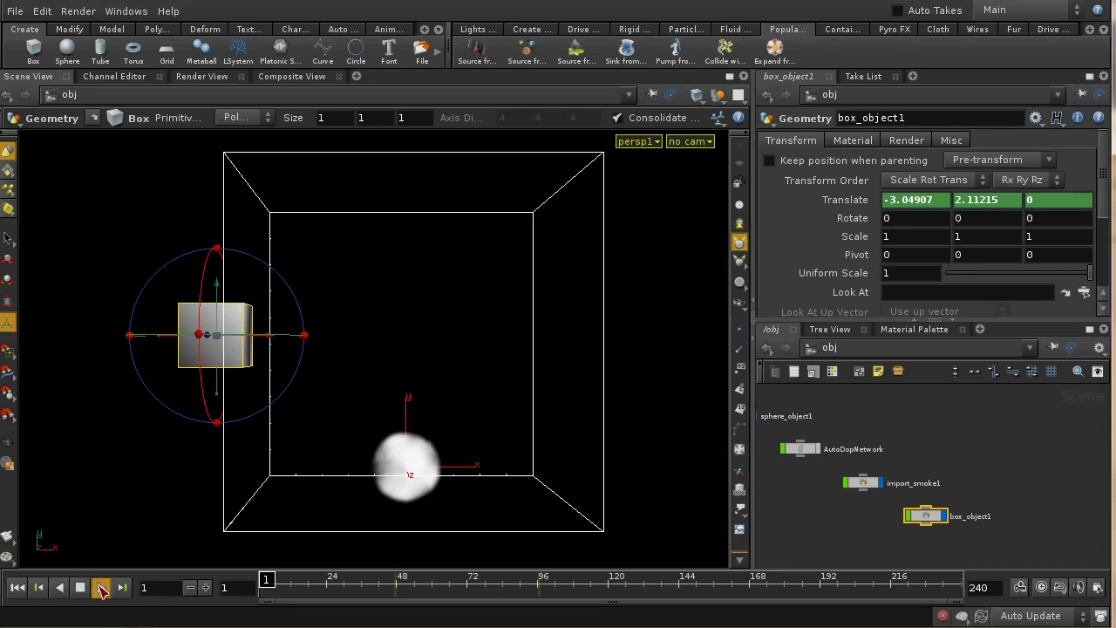
{"action": "left_click", "coordinate": [80, 587]}
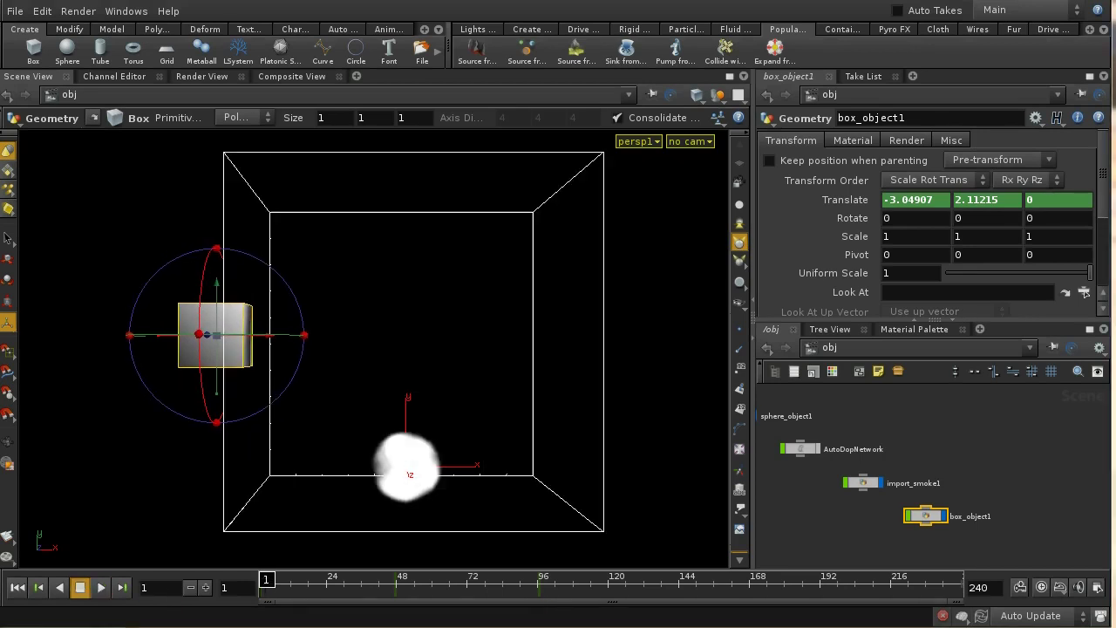
{"action": "left_click", "coordinate": [100, 587]}
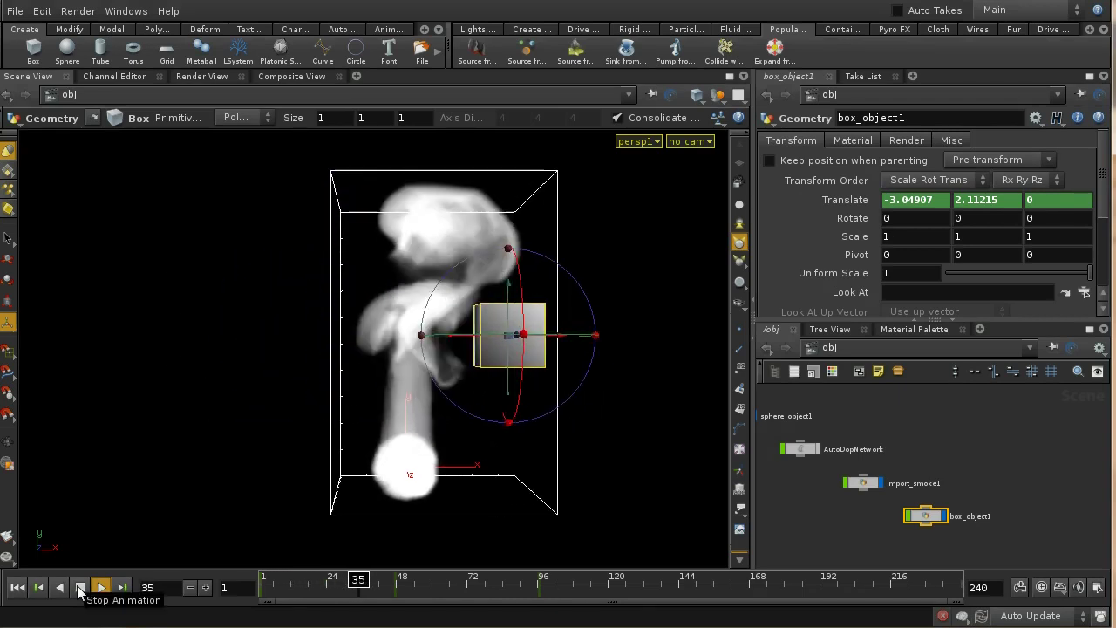
{"action": "left_click", "coordinate": [80, 587]}
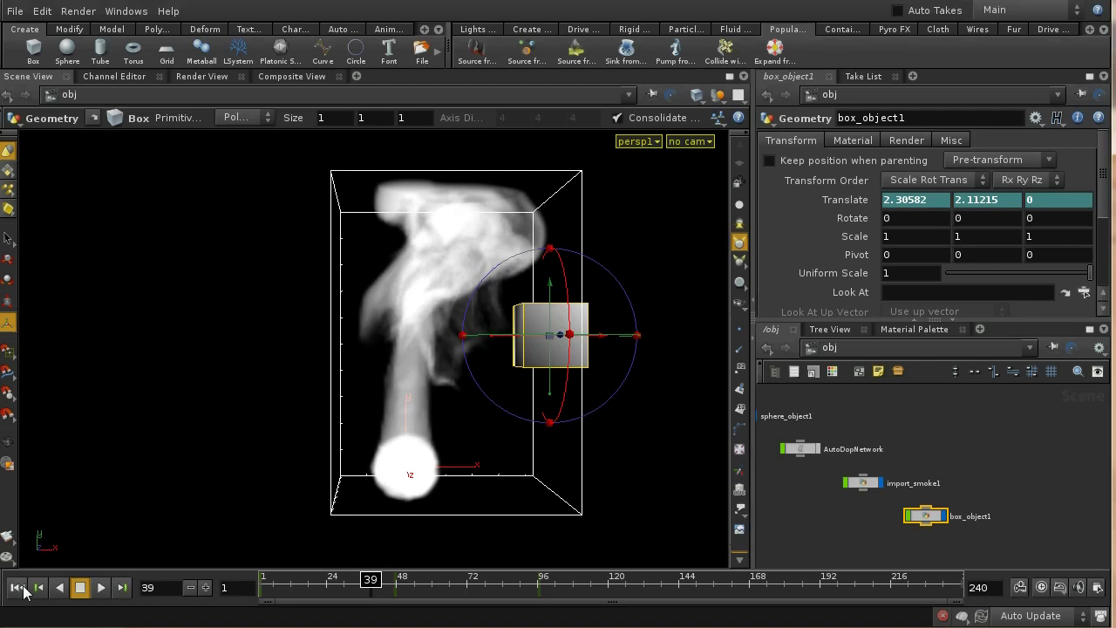
{"action": "left_click", "coordinate": [100, 588]}
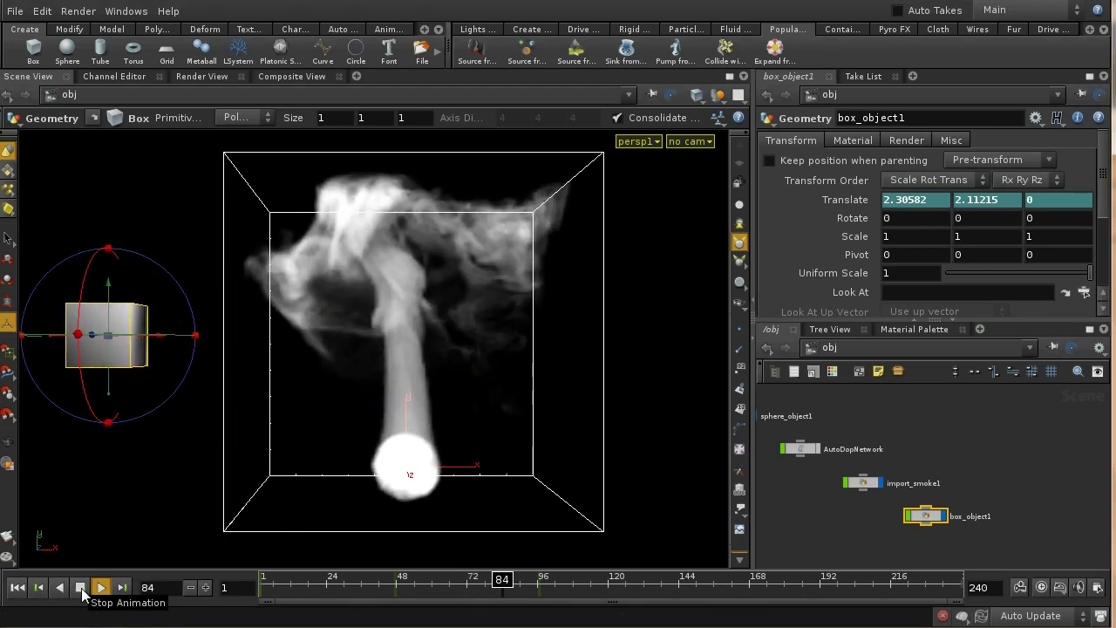
{"action": "left_click", "coordinate": [82, 589]}
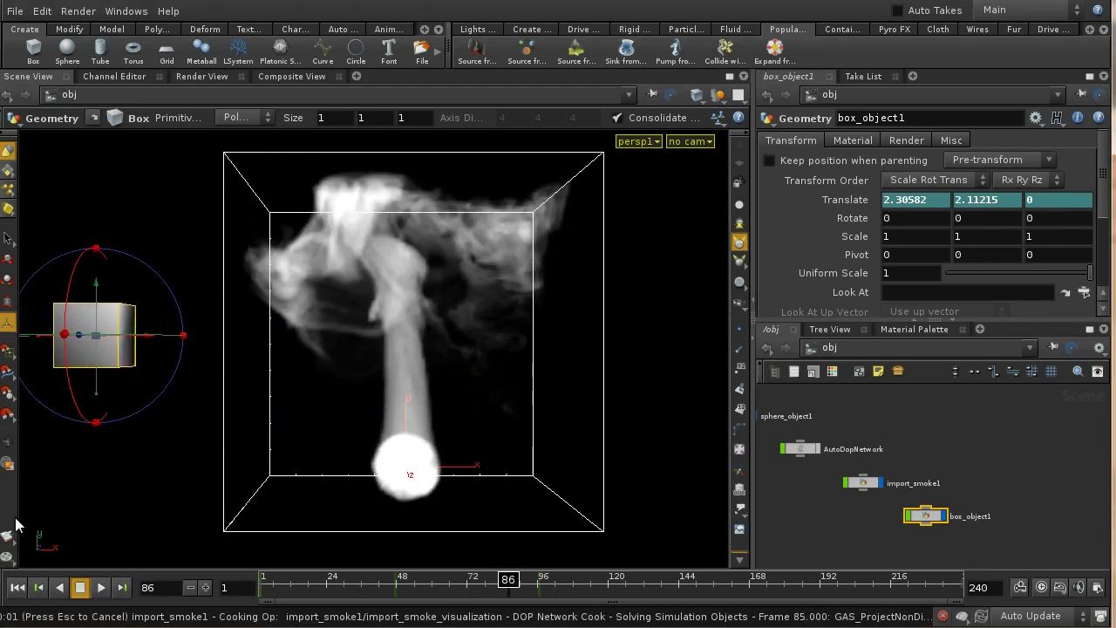
{"action": "left_click", "coordinate": [16, 588]}
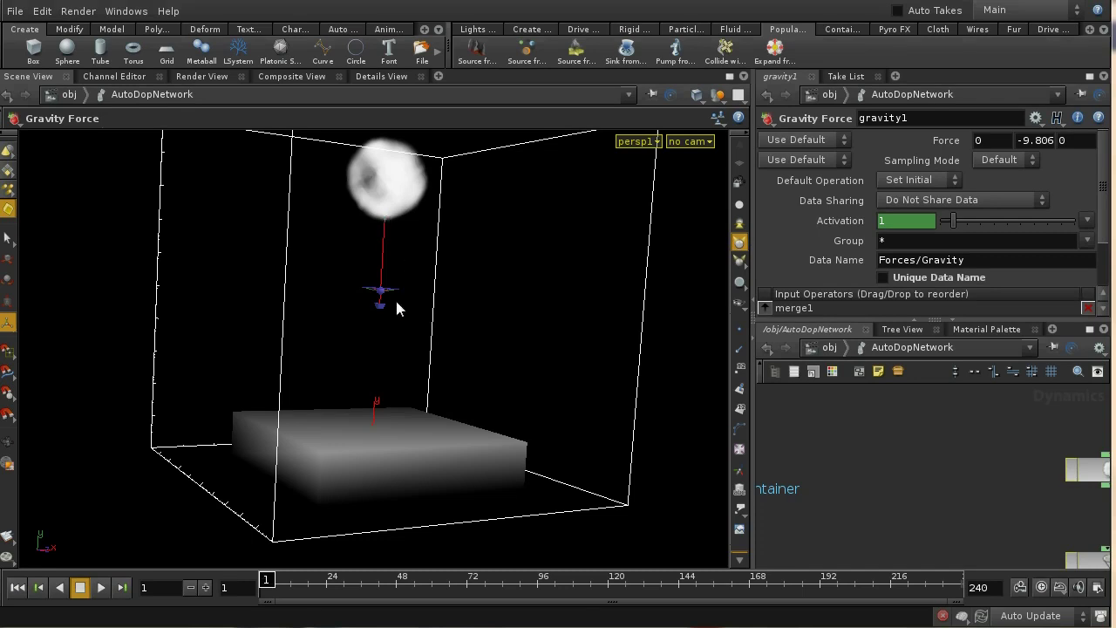
Play the smoke onto the slab to frame 22, rewind to frame 1, and return to /obj.
{"action": "left_click", "coordinate": [102, 588]}
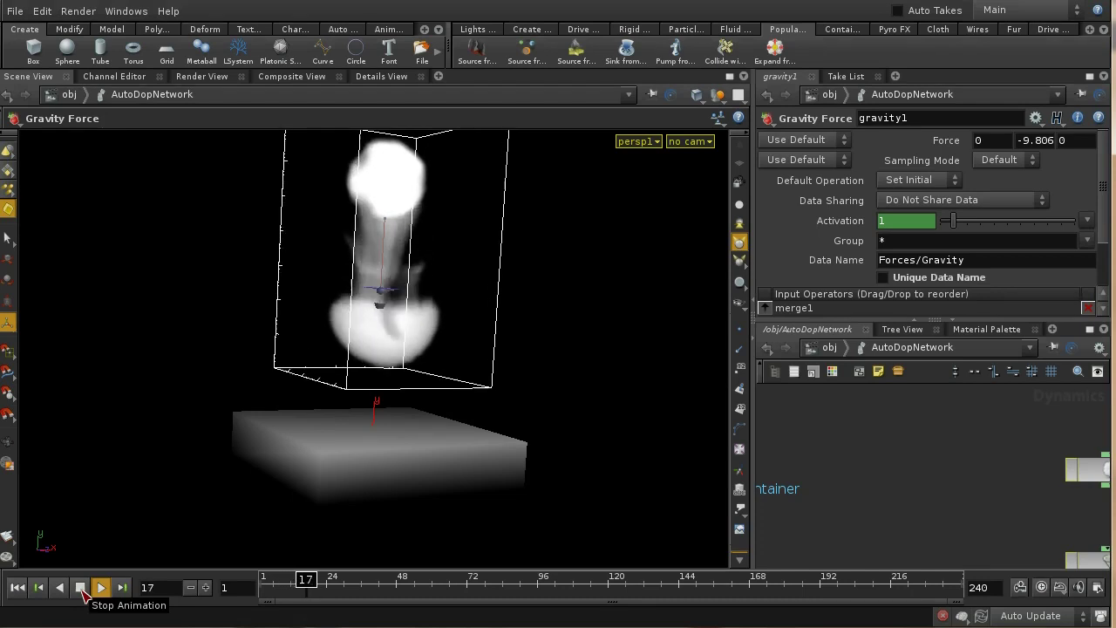
{"action": "left_click", "coordinate": [80, 588]}
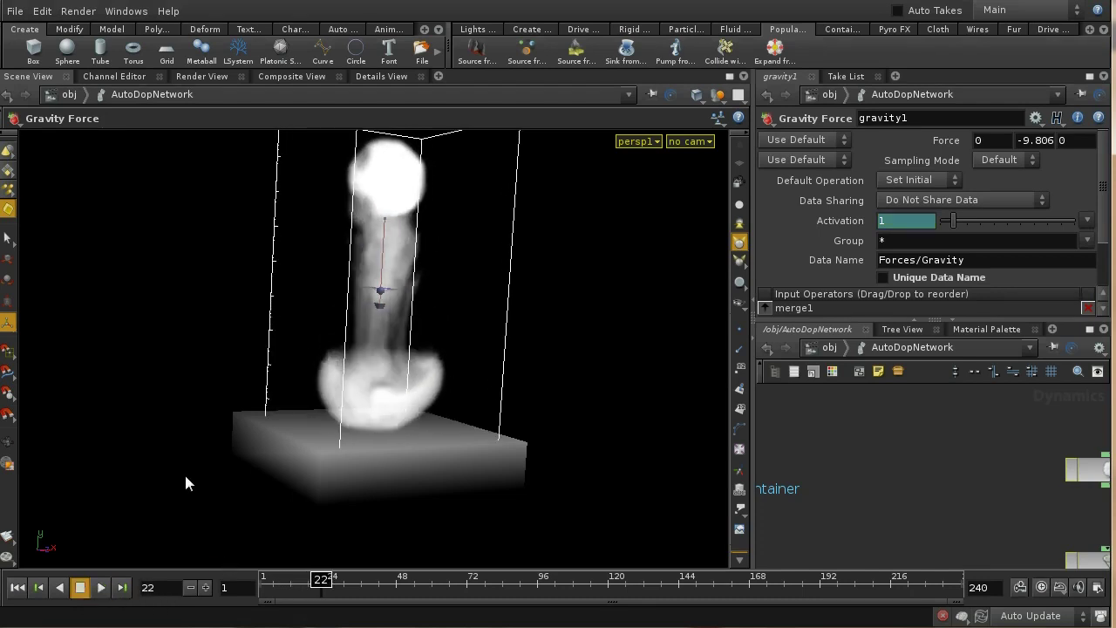
{"action": "left_click", "coordinate": [17, 588]}
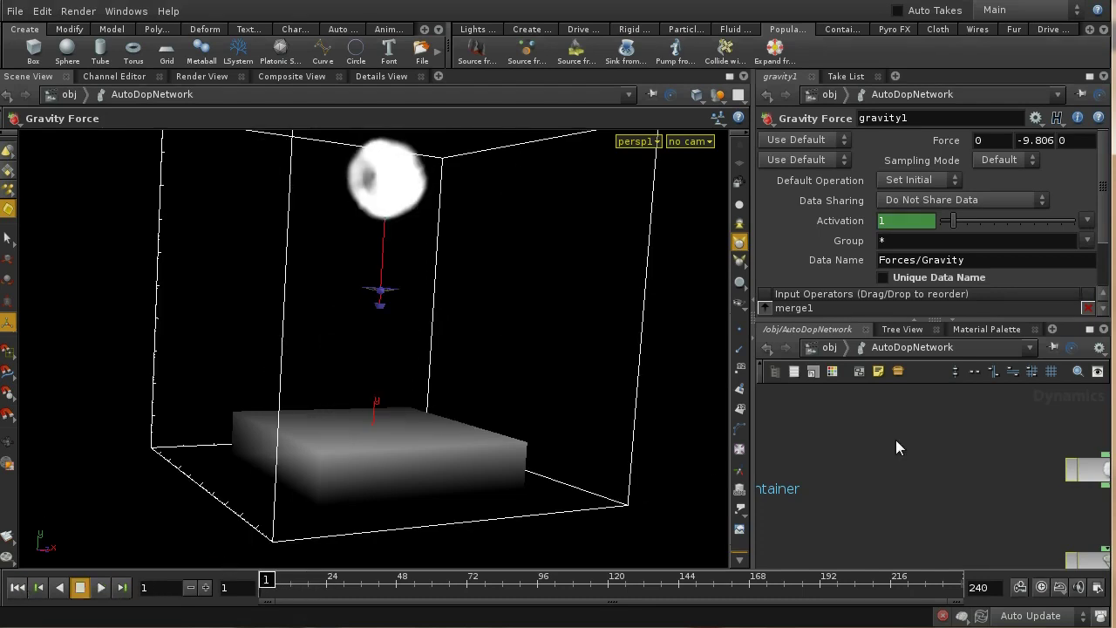
{"action": "left_click", "coordinate": [828, 349]}
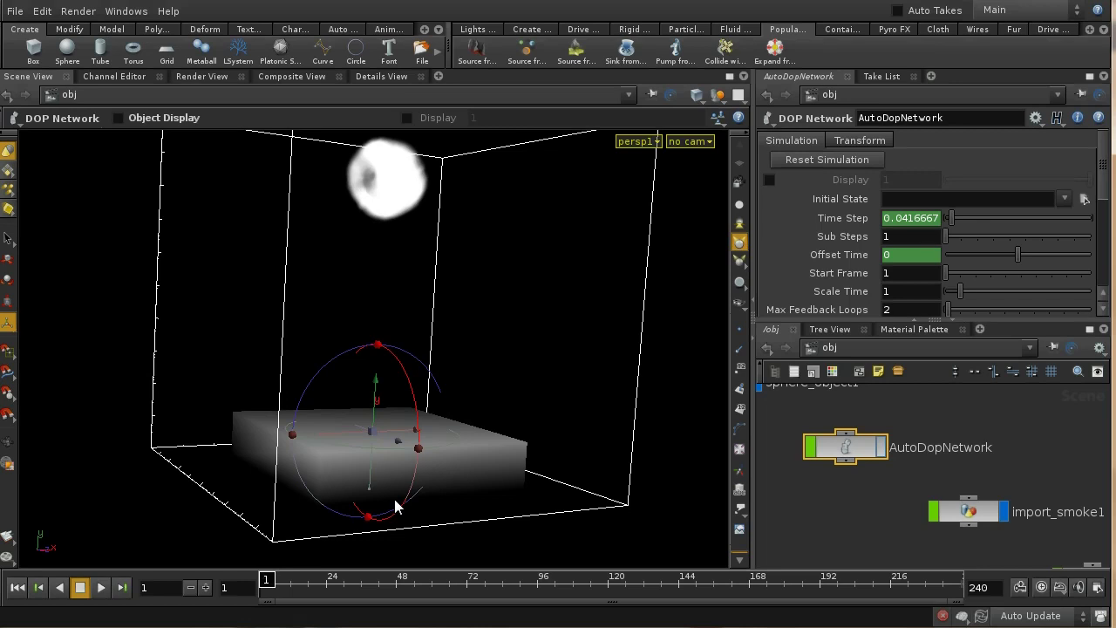
Select box_object1 and apply the Collide with Objects shelf tool to it.
{"action": "mouse_move", "coordinate": [918, 550]}
{"action": "middle_mouse_down"}
{"action": "mouse_move", "coordinate": [954, 525]}
{"action": "mouse_move", "coordinate": [884, 511]}
{"action": "middle_mouse_up"}
{"action": "mouse_move", "coordinate": [990, 550]}
{"action": "middle_mouse_down"}
{"action": "mouse_move", "coordinate": [811, 531]}
{"action": "mouse_move", "coordinate": [911, 546]}
{"action": "middle_mouse_up"}
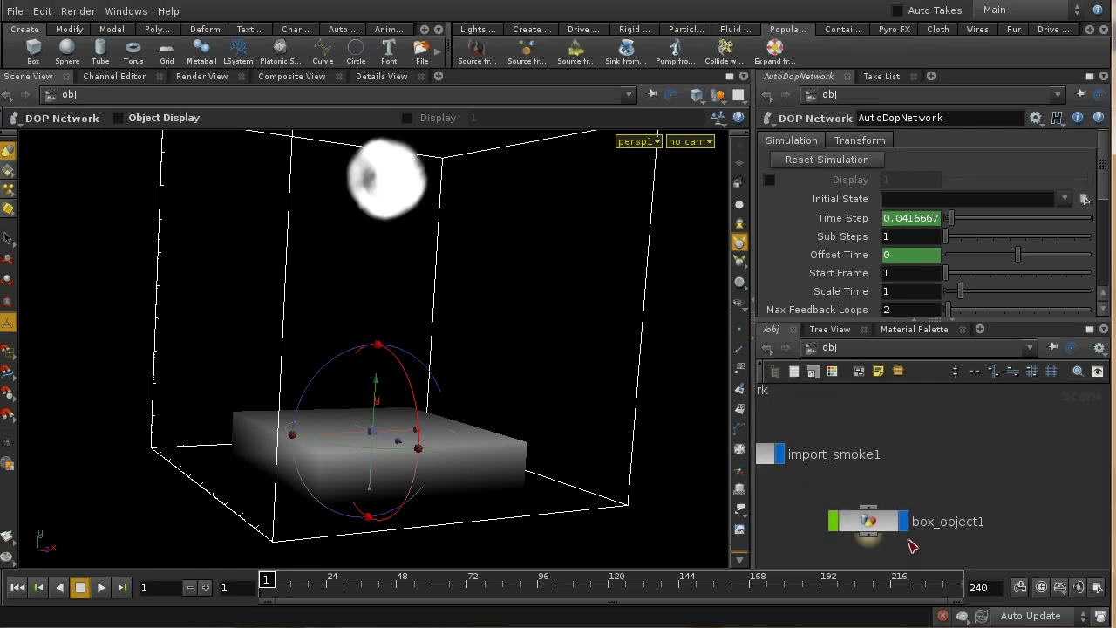
{"action": "left_click", "coordinate": [850, 528]}
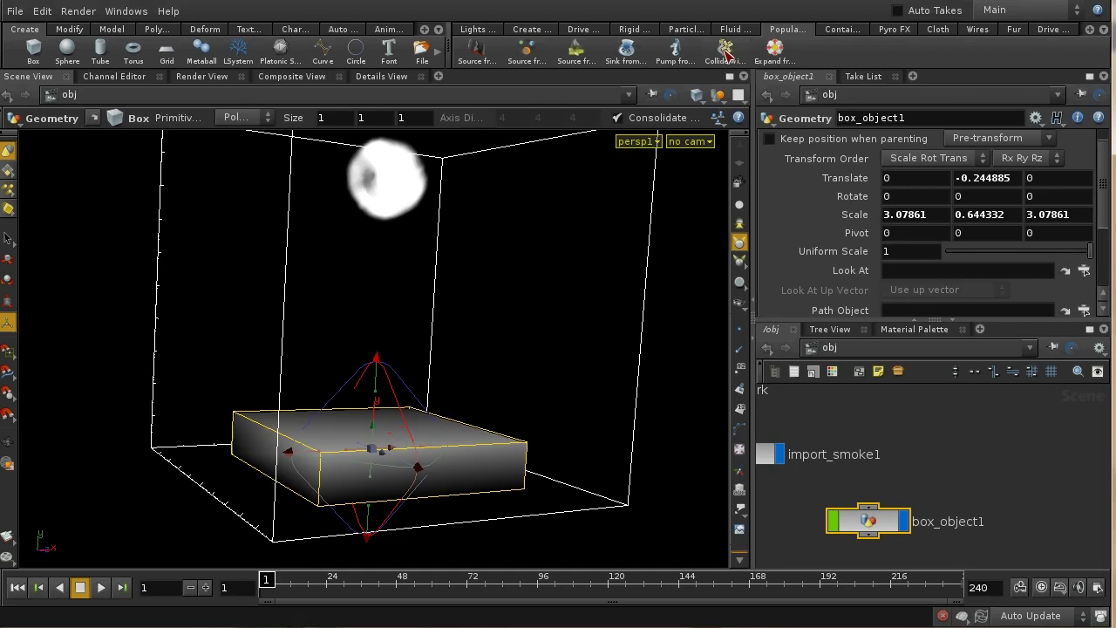
{"action": "left_click", "coordinate": [725, 52]}
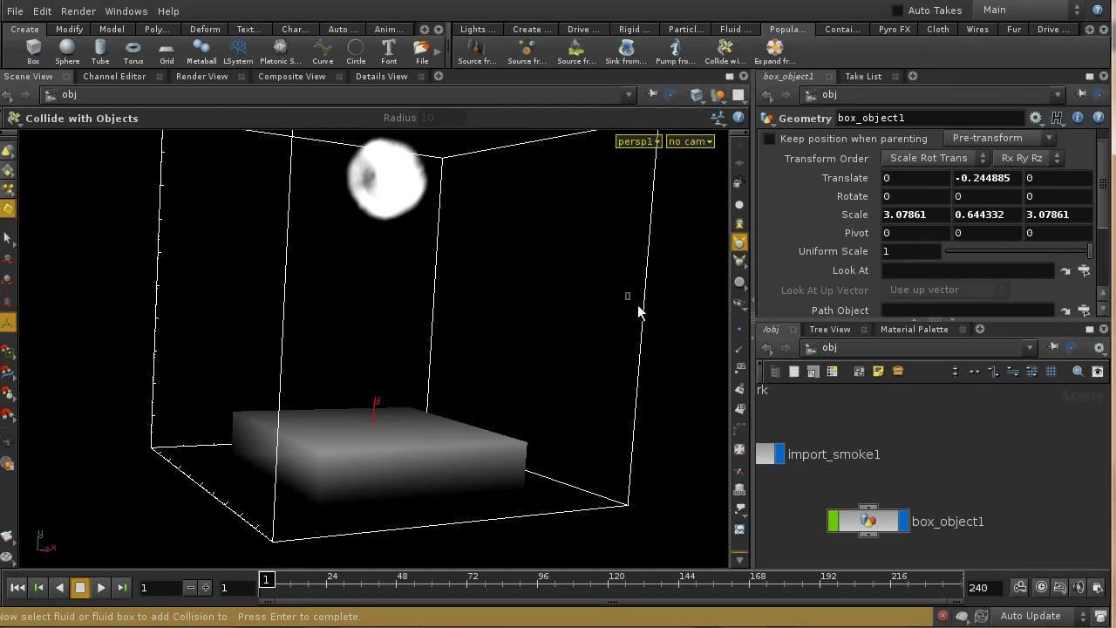
{"action": "key", "text": "Return"}
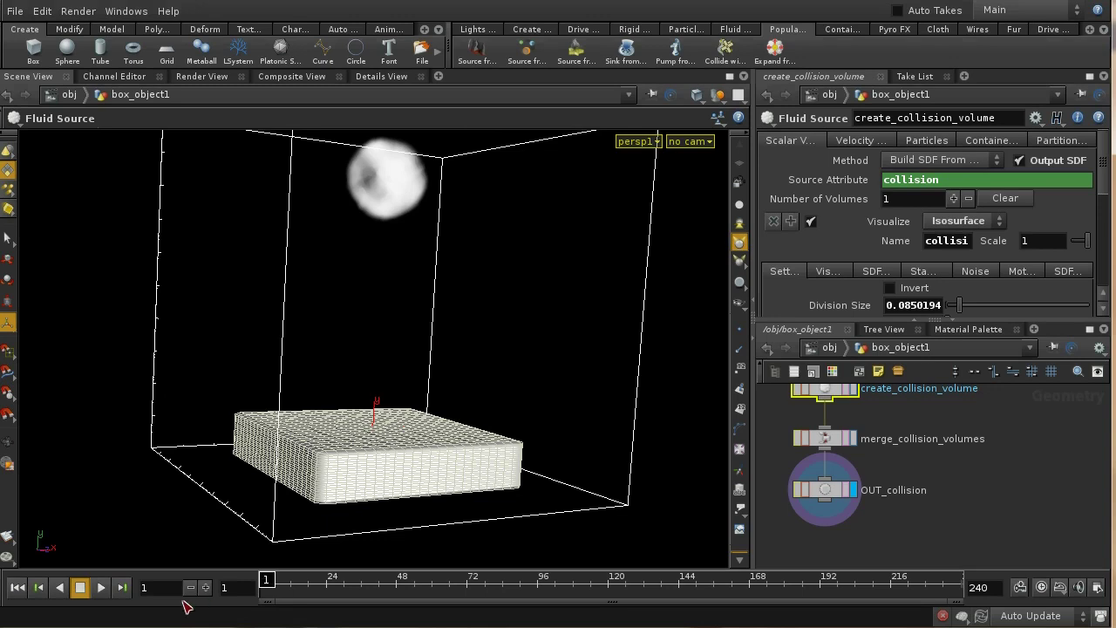
Play to frame 44 to check the smoke spreading over the slab, then rewind to frame 1.
{"action": "left_click", "coordinate": [101, 587]}
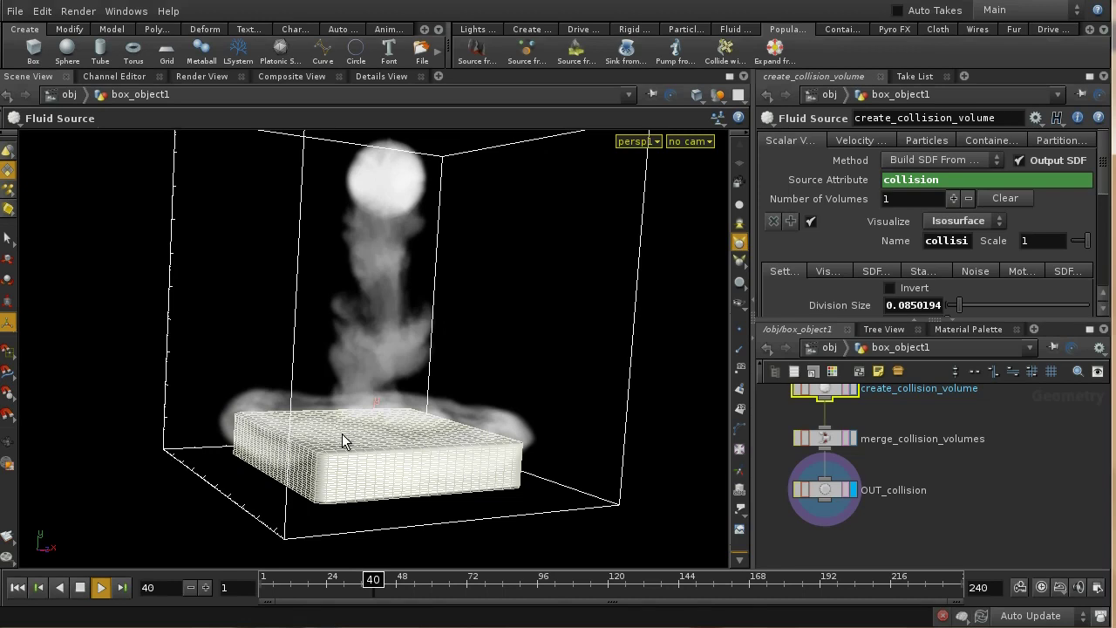
{"action": "left_click", "coordinate": [80, 589]}
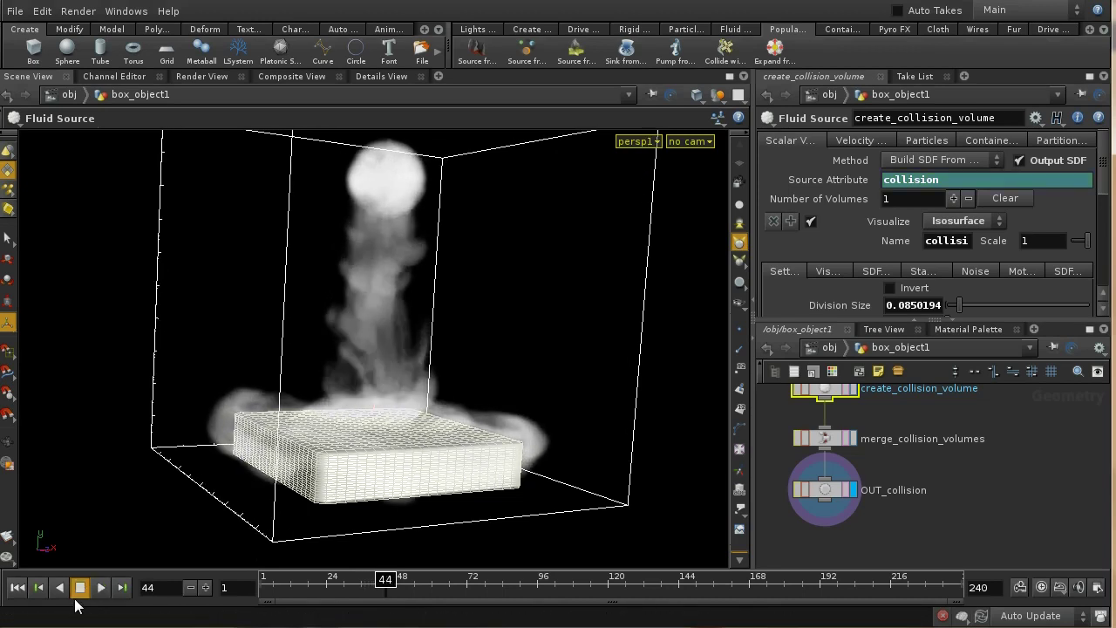
{"action": "left_click", "coordinate": [17, 588]}
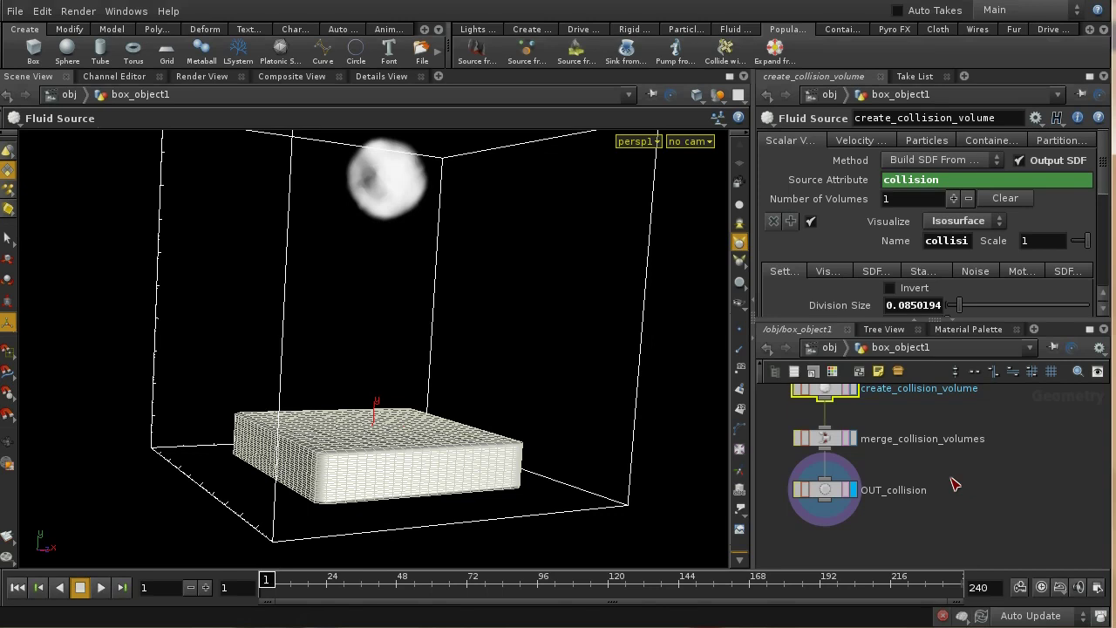
{"action": "middle_click_drag", "start_coordinate": [955, 485], "coordinate": [1005, 510]}
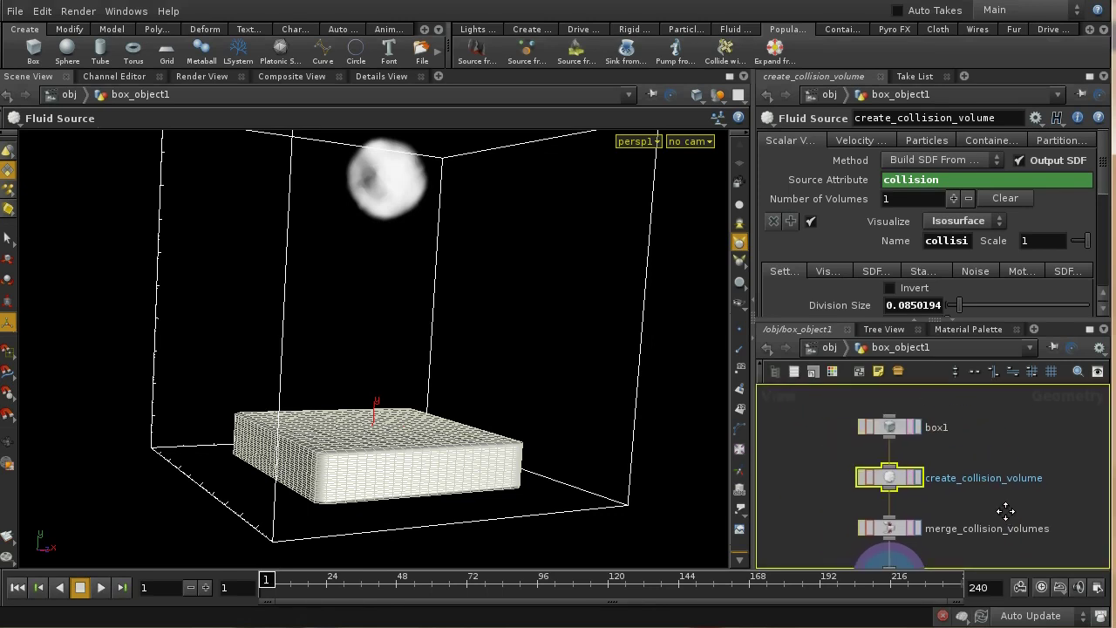
{"action": "middle_click_drag", "start_coordinate": [1003, 462], "coordinate": [1026, 460]}
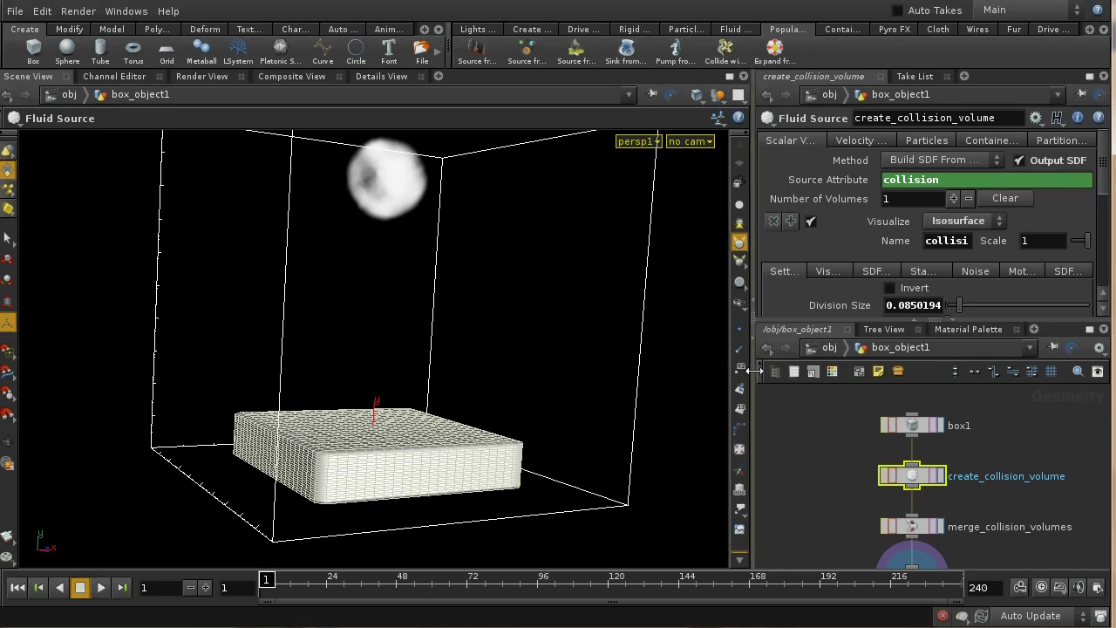
{"action": "left_click", "coordinate": [824, 349]}
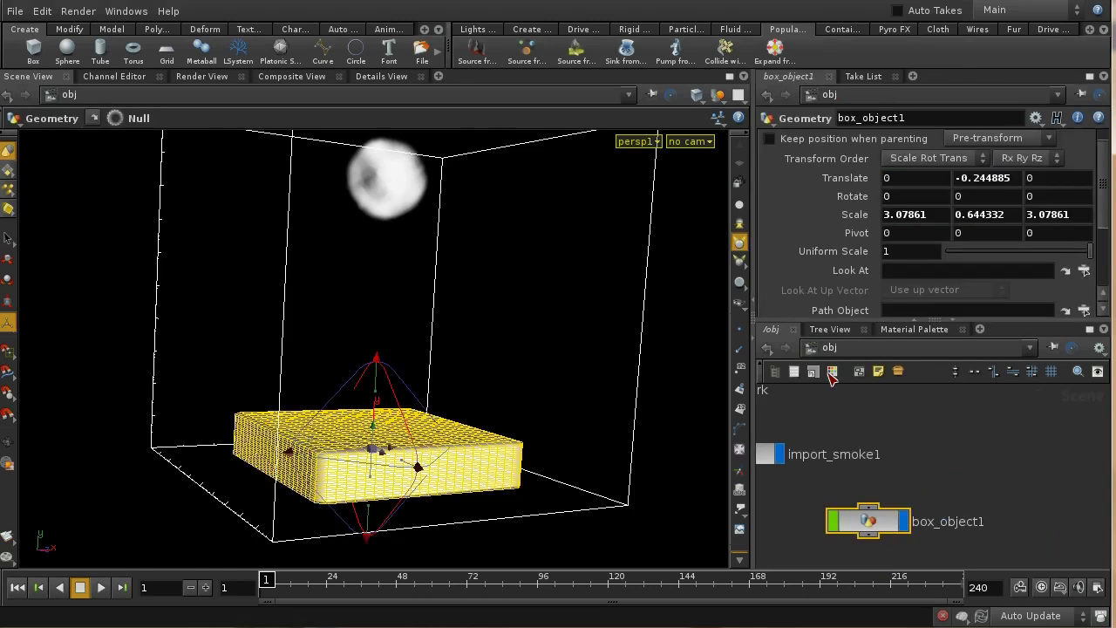
{"action": "middle_click_drag", "start_coordinate": [893, 444], "coordinate": [1017, 462]}
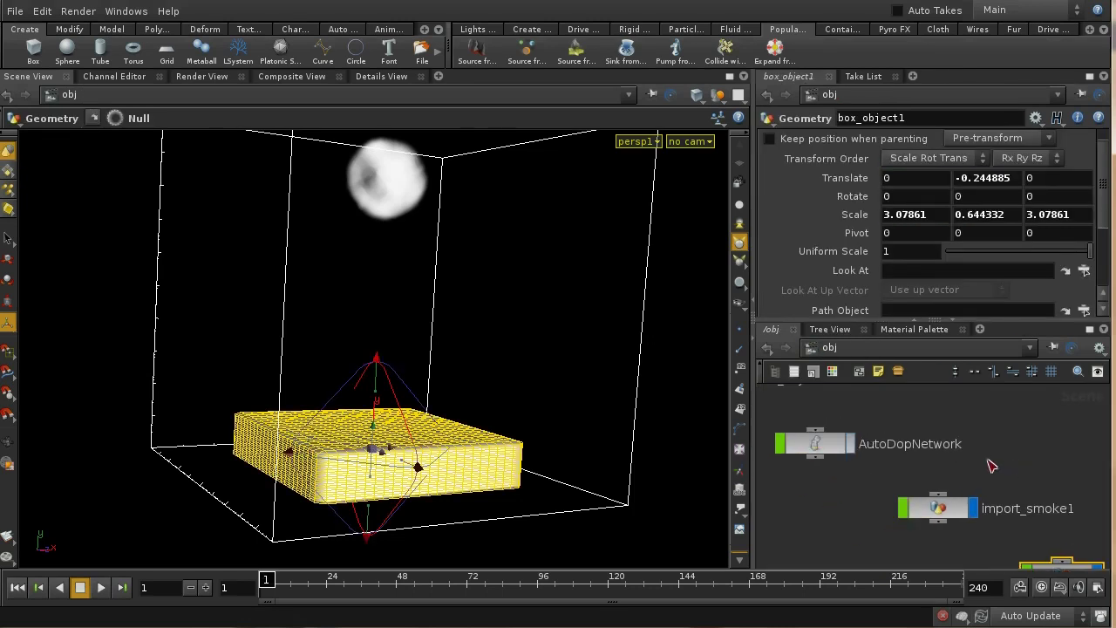
{"action": "double_click", "coordinate": [828, 449]}
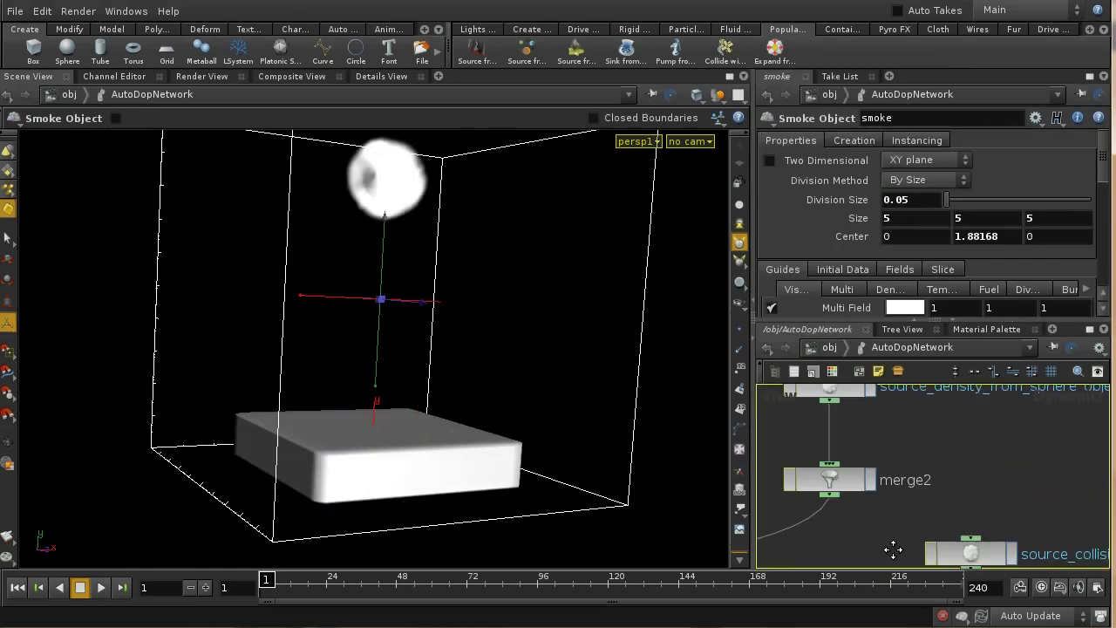
{"action": "middle_click_drag", "start_coordinate": [957, 500], "coordinate": [833, 571]}
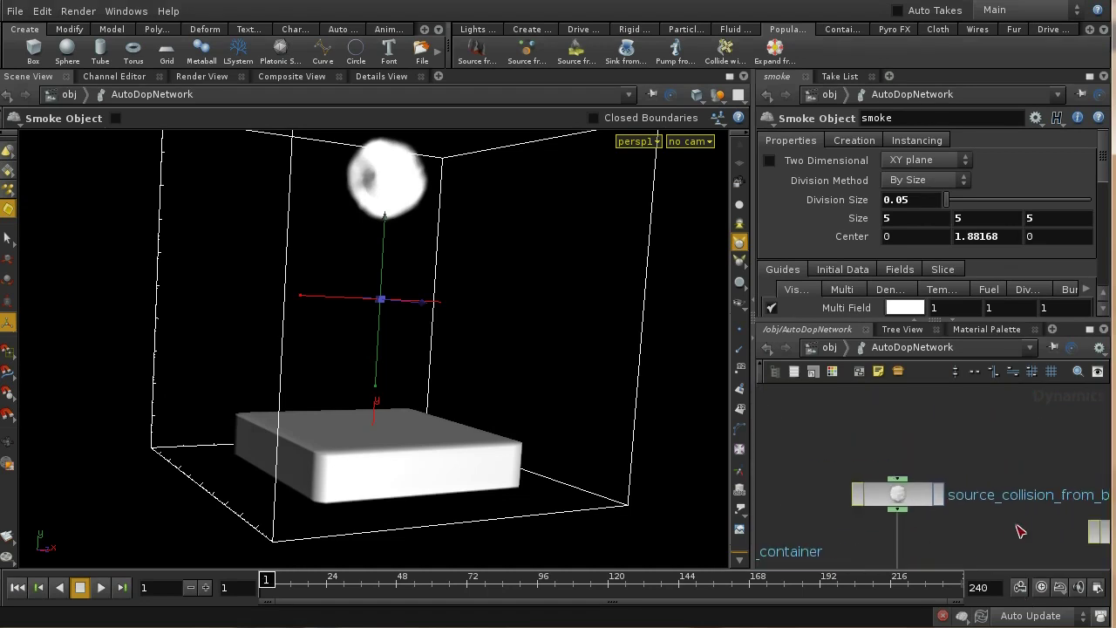
{"action": "middle_click_drag", "start_coordinate": [1021, 531], "coordinate": [973, 529]}
{"action": "left_click", "coordinate": [839, 497]}
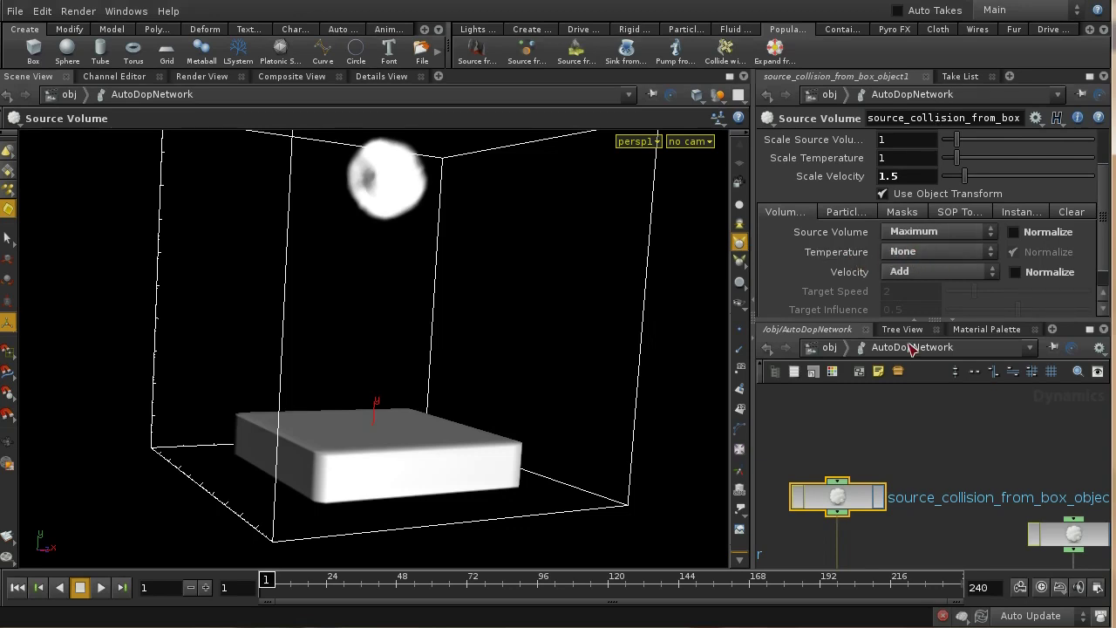
{"action": "left_click", "coordinate": [830, 347]}
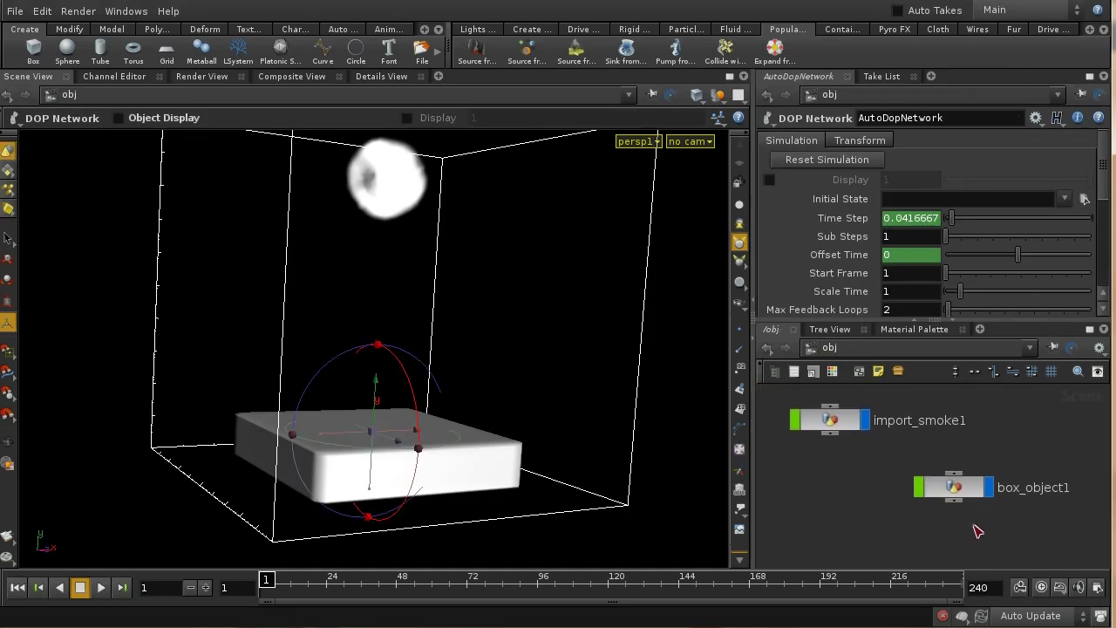
{"action": "double_click", "coordinate": [953, 487]}
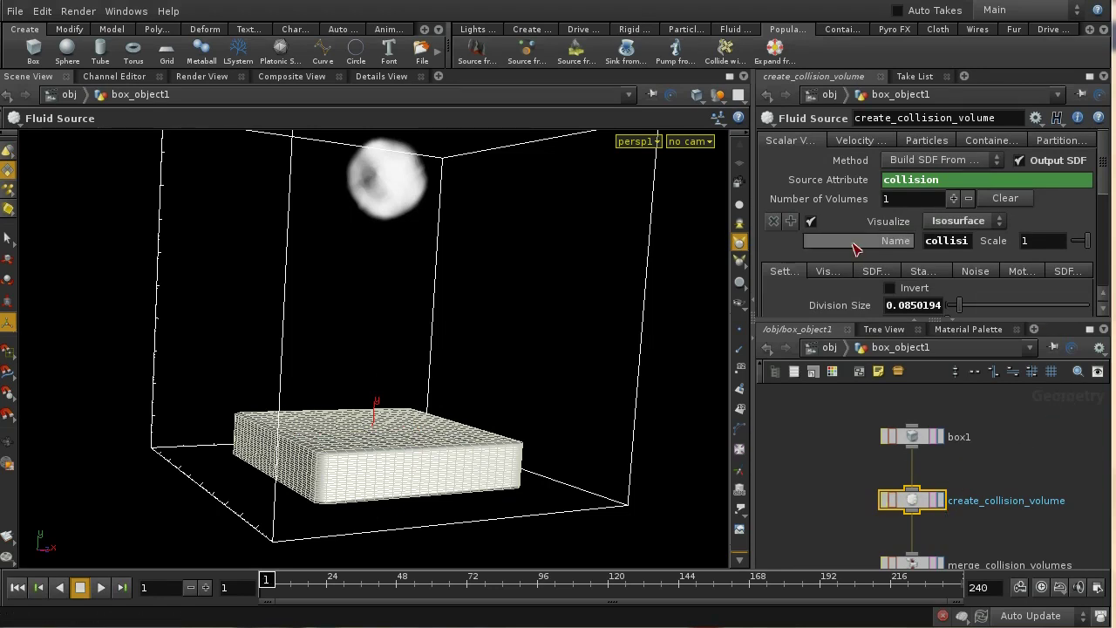
{"action": "left_click", "coordinate": [791, 222]}
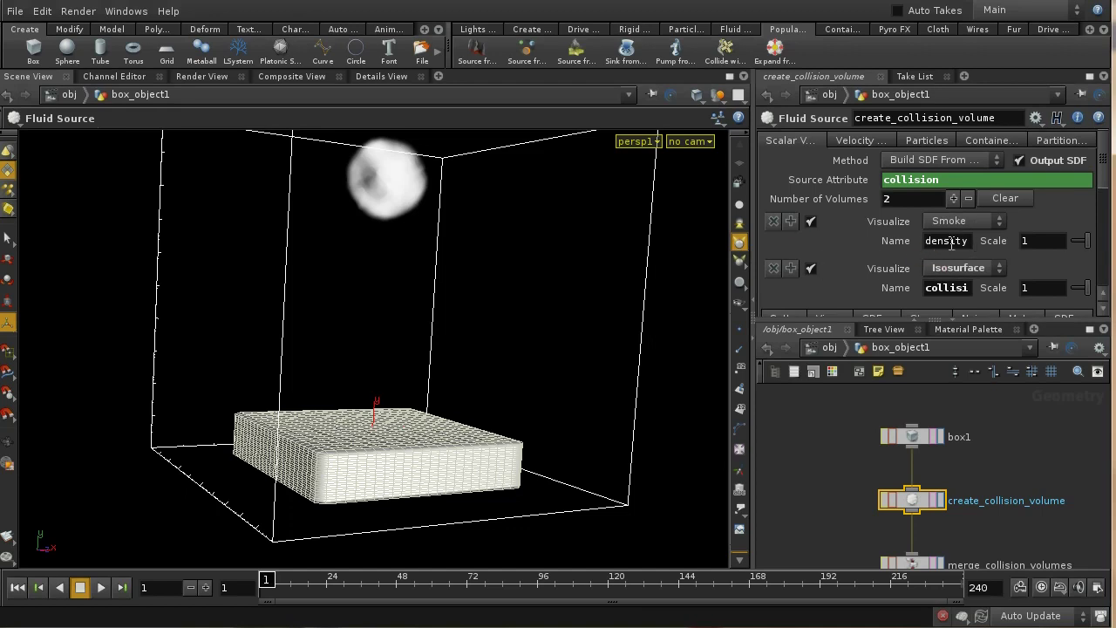
{"action": "left_click", "coordinate": [771, 223]}
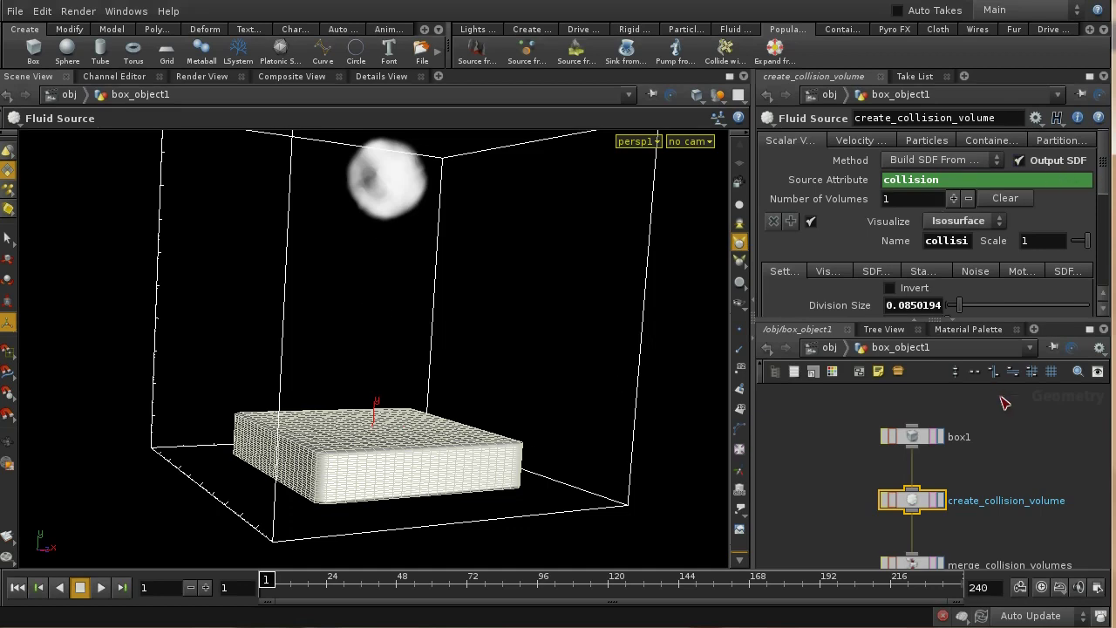
Add a Fluid Source node beside create_collision_volume and wire box1 into it.
{"action": "middle_click_drag", "start_coordinate": [1017, 479], "coordinate": [909, 428]}
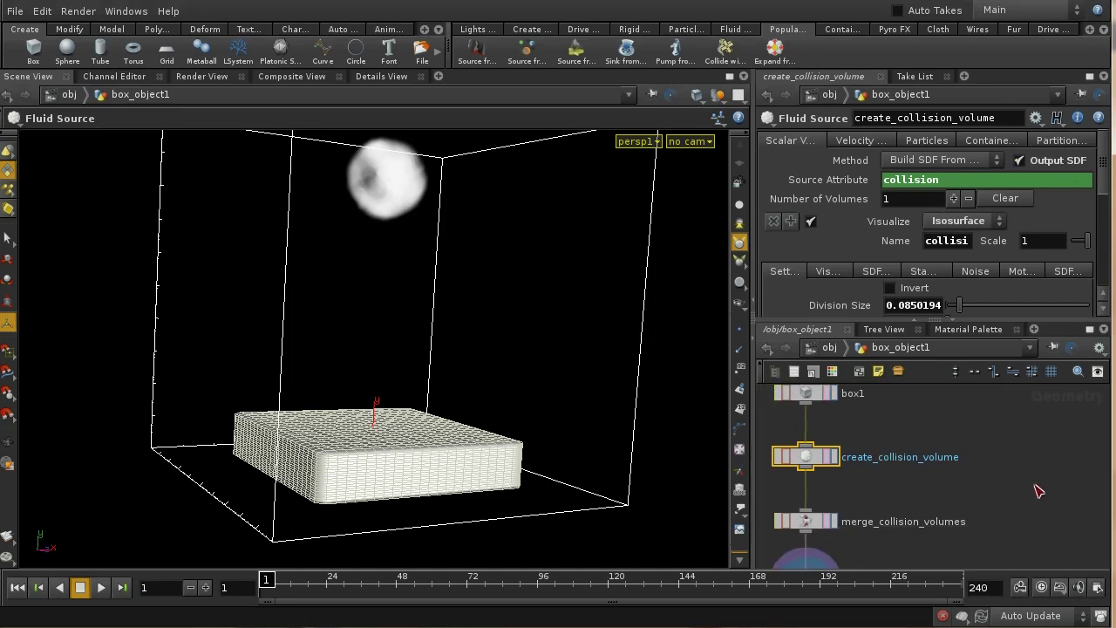
{"action": "middle_click_drag", "start_coordinate": [1041, 491], "coordinate": [1021, 493]}
{"action": "key", "text": "Tab"}
{"action": "type", "text": "fluid"}
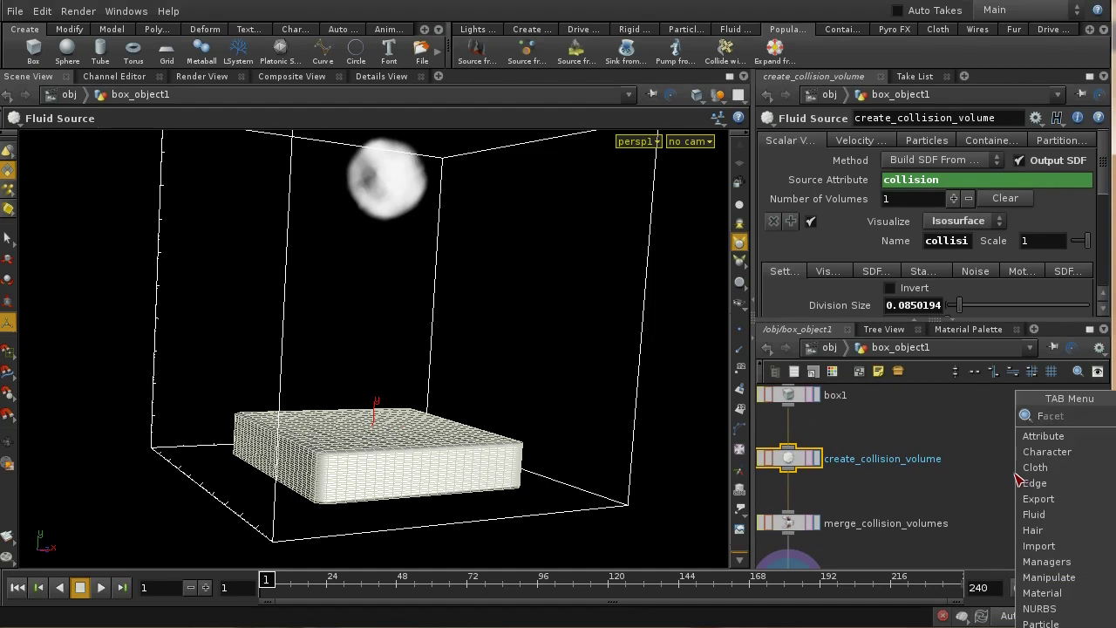
{"action": "left_click", "coordinate": [959, 416]}
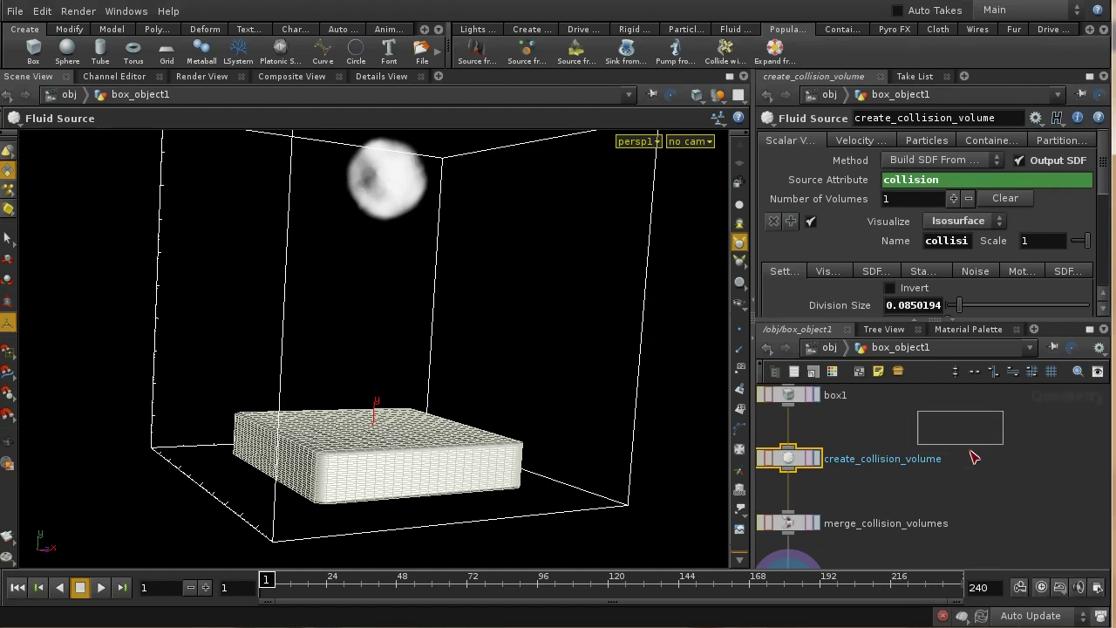
{"action": "left_click", "coordinate": [1006, 460]}
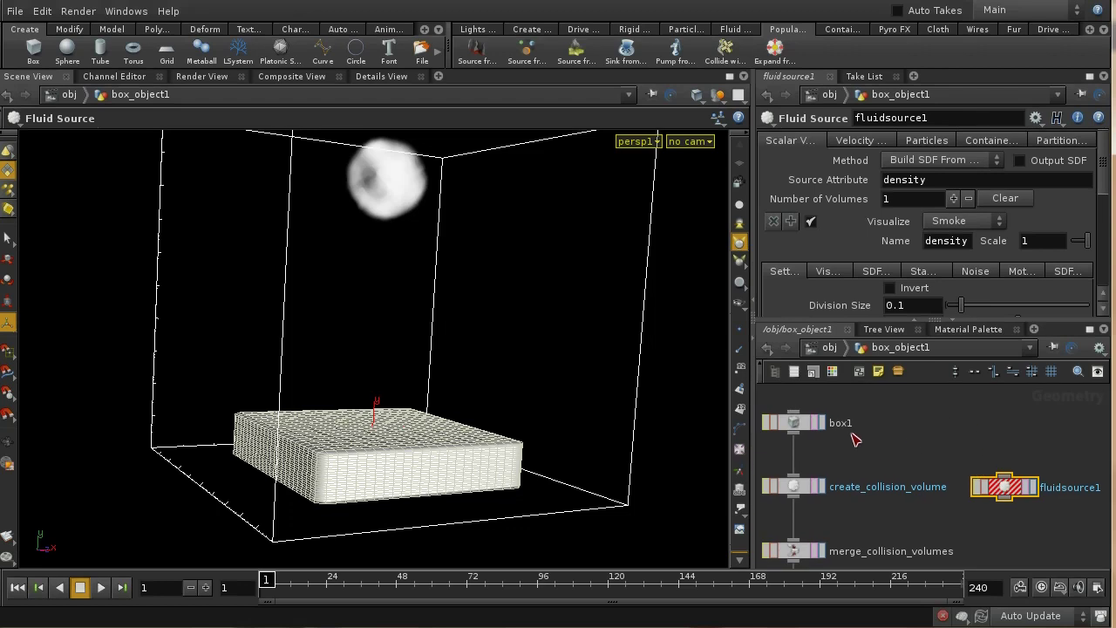
{"action": "mouse_move", "coordinate": [796, 443]}
{"action": "left_mouse_down"}
{"action": "mouse_move", "coordinate": [931, 445]}
{"action": "mouse_move", "coordinate": [1005, 475]}
{"action": "left_mouse_up"}
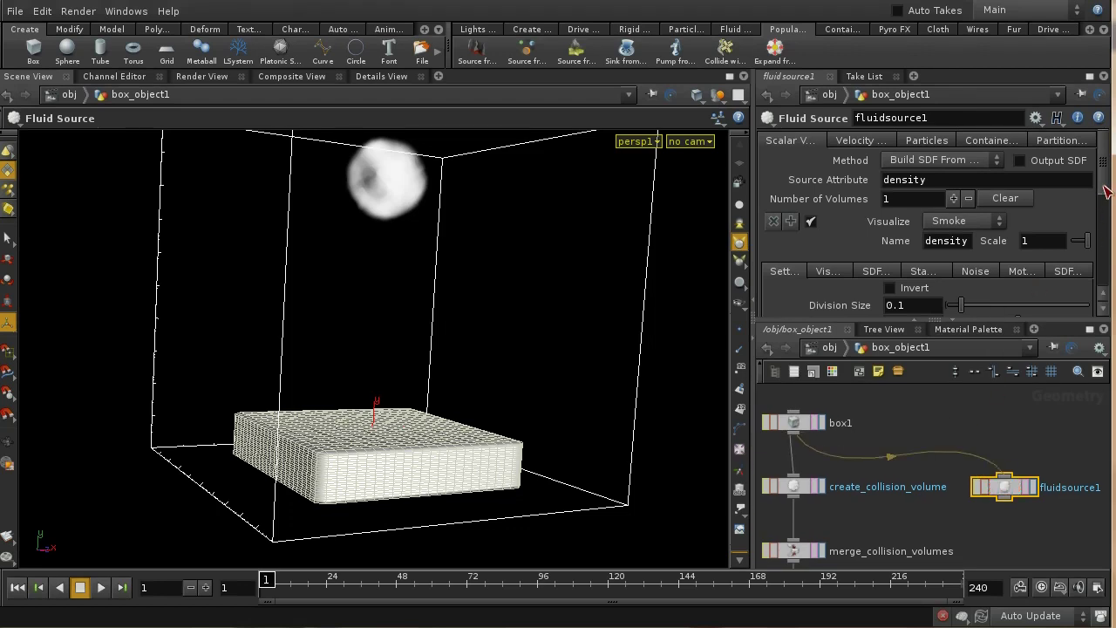
Rename fluidsource1's density scalar volume to temperature with Scale 5.
{"action": "scroll", "coordinate": [1099, 206], "scroll_direction": "down", "scroll_amount": 2}
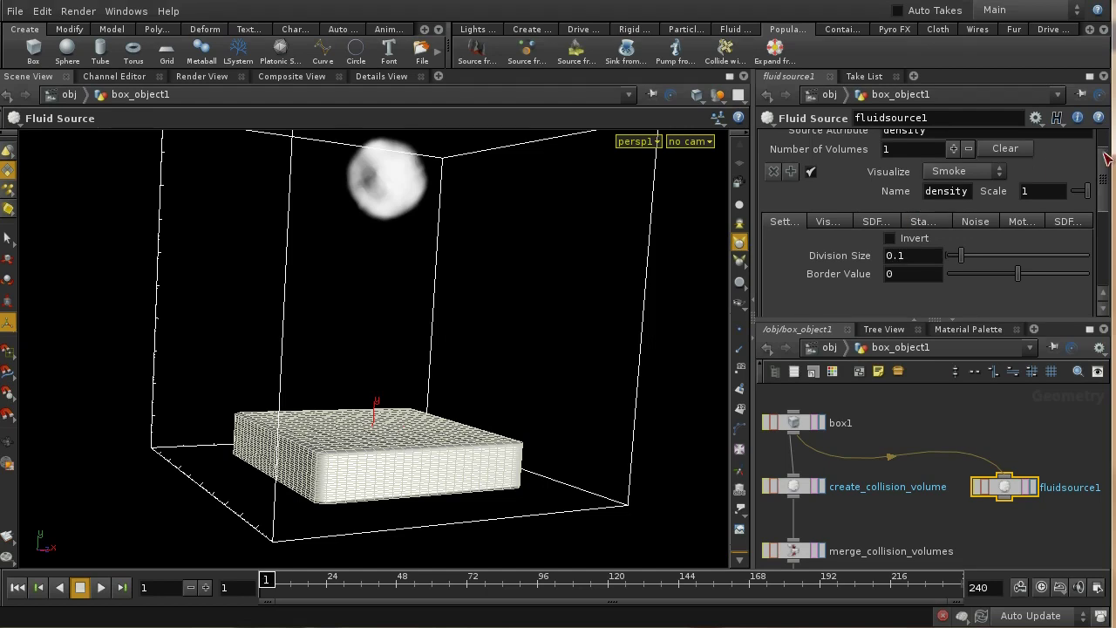
{"action": "scroll", "coordinate": [1106, 157], "scroll_direction": "up", "scroll_amount": 2}
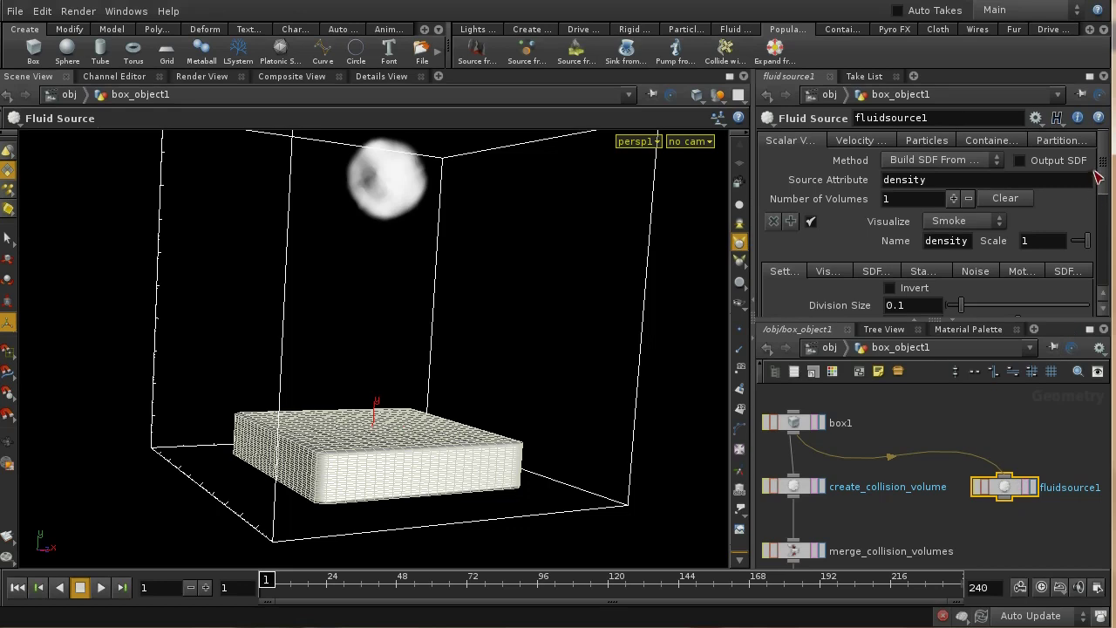
{"action": "scroll", "coordinate": [1097, 178], "scroll_direction": "down", "scroll_amount": 3}
{"action": "scroll", "coordinate": [1097, 178], "scroll_direction": "up", "scroll_amount": 3}
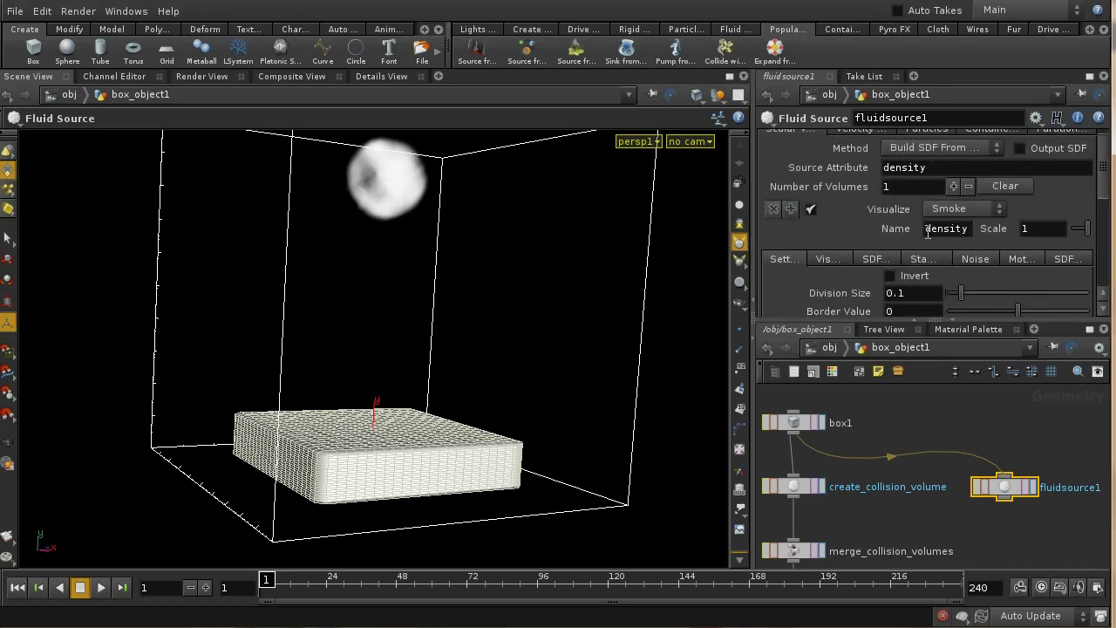
{"action": "left_click_drag", "start_coordinate": [928, 232], "coordinate": [1001, 240]}
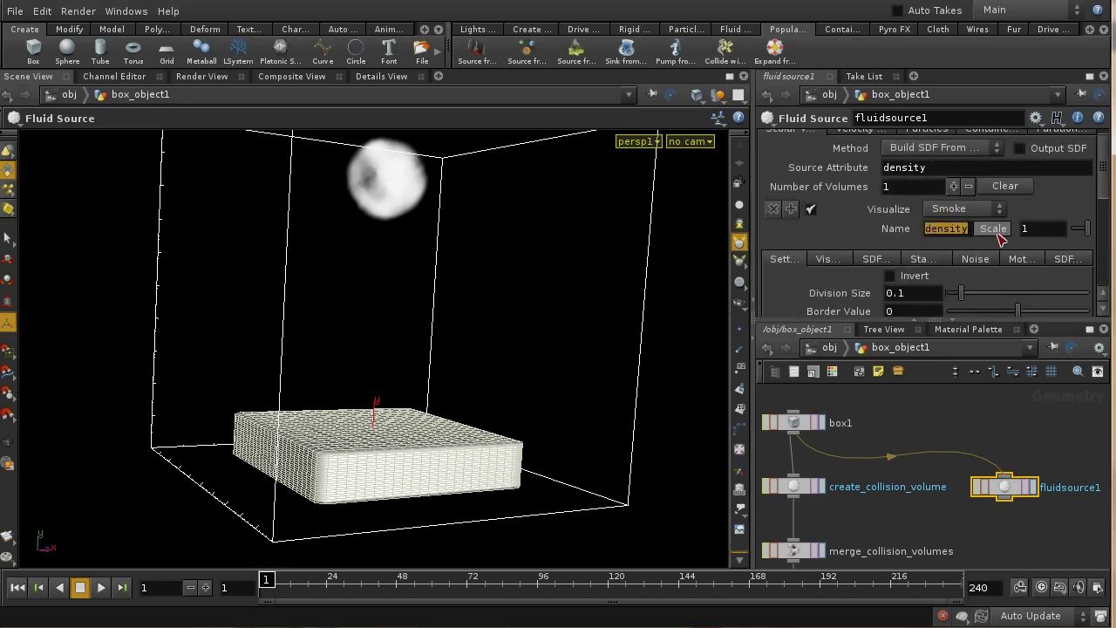
{"action": "type", "text": "temperature"}
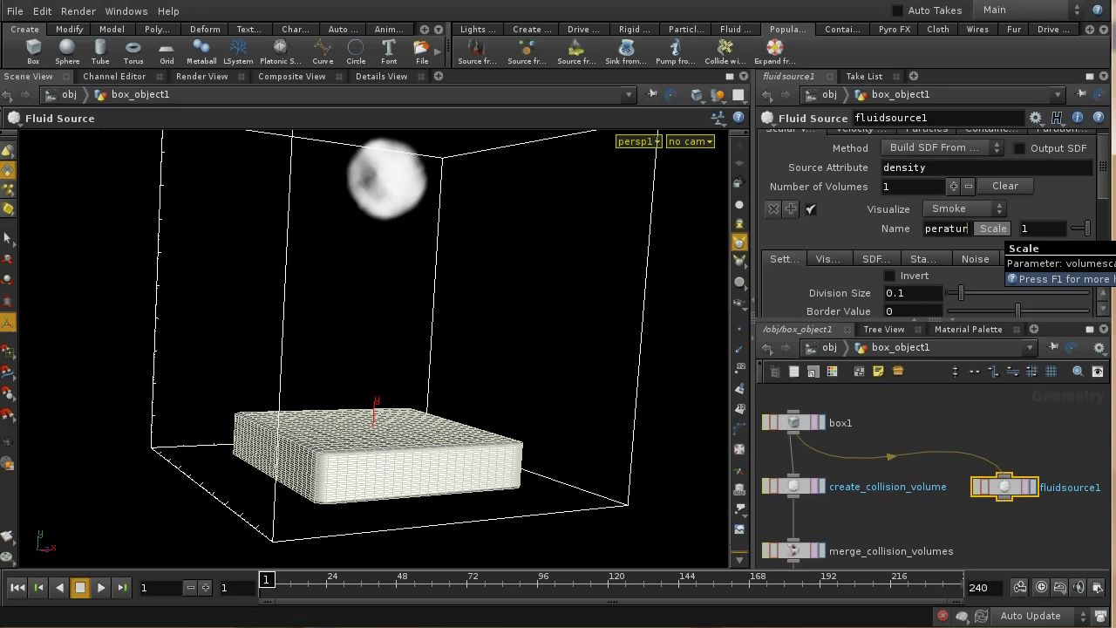
{"action": "key", "text": "Return"}
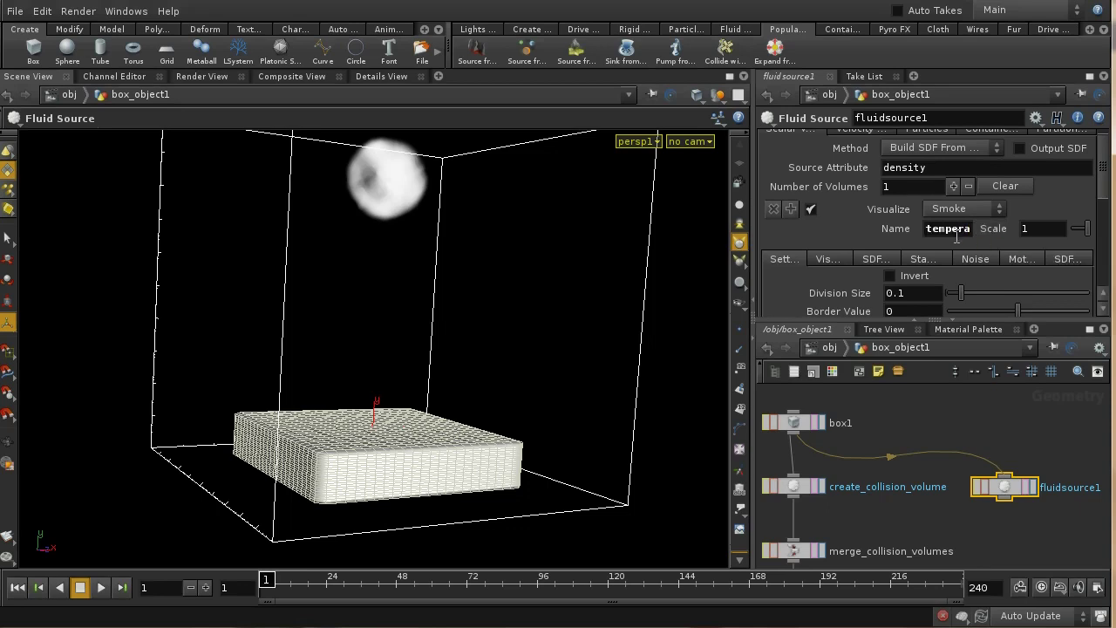
{"action": "key", "text": "Tab"}
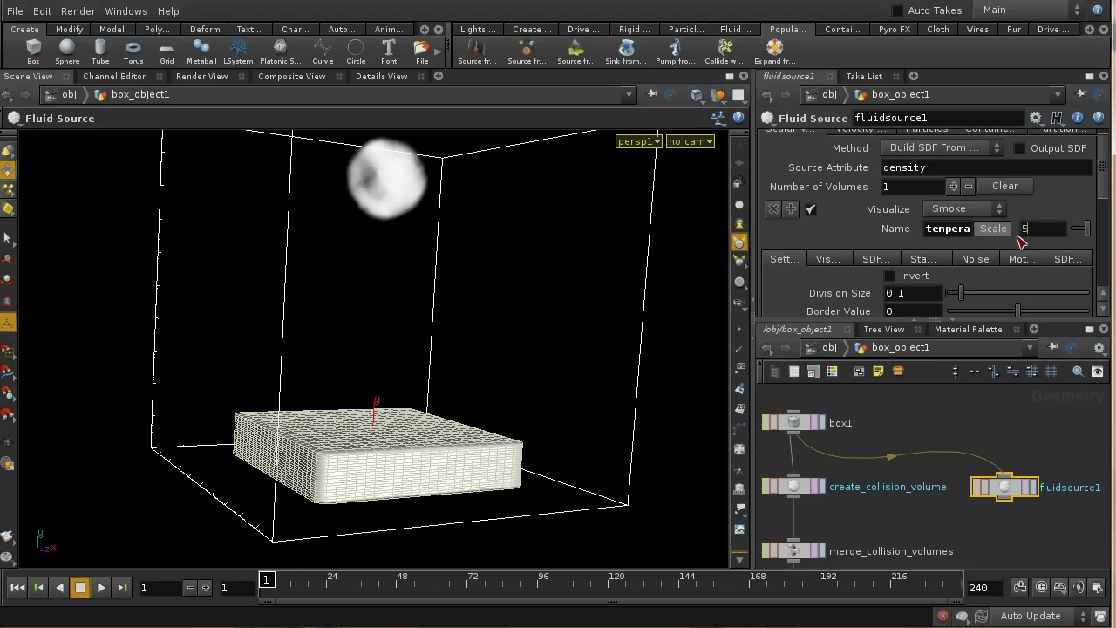
{"action": "type", "text": "5"}
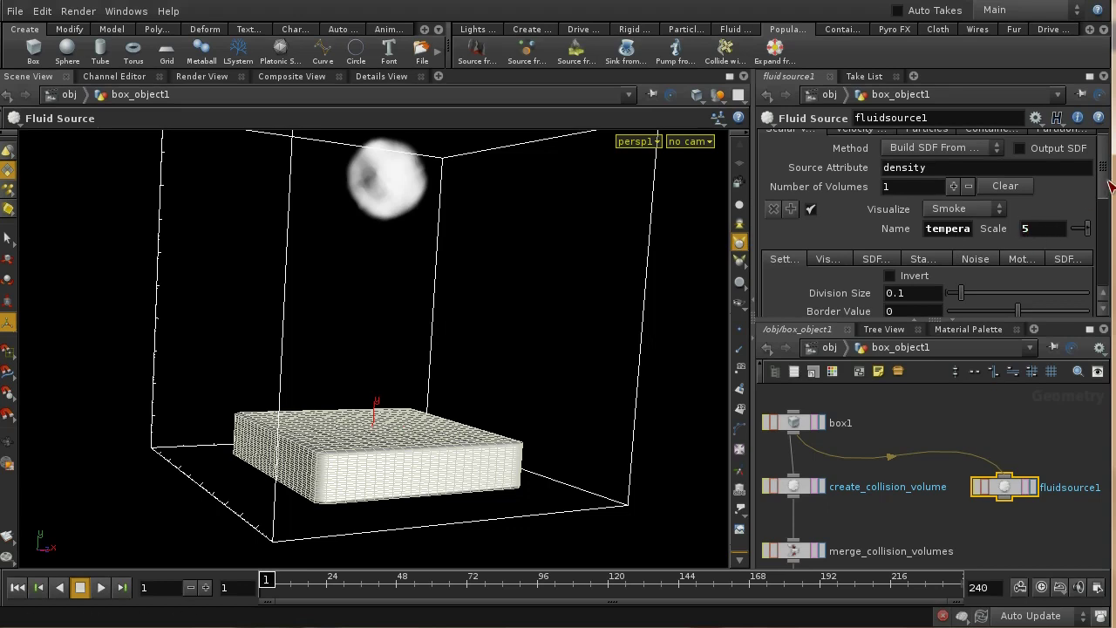
Remove fluidsource1's velocity volume and pan the network to show OUT_collision and box1.
{"action": "scroll", "coordinate": [1109, 162], "scroll_direction": "up", "scroll_amount": 1}
{"action": "left_click", "coordinate": [866, 142]}
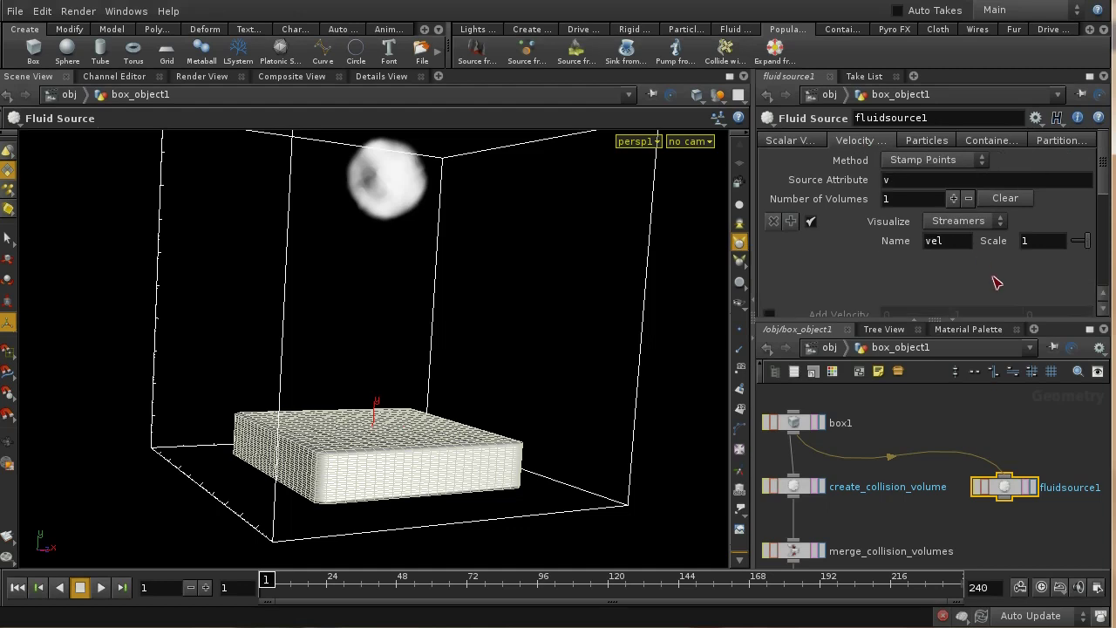
{"action": "left_click", "coordinate": [773, 221]}
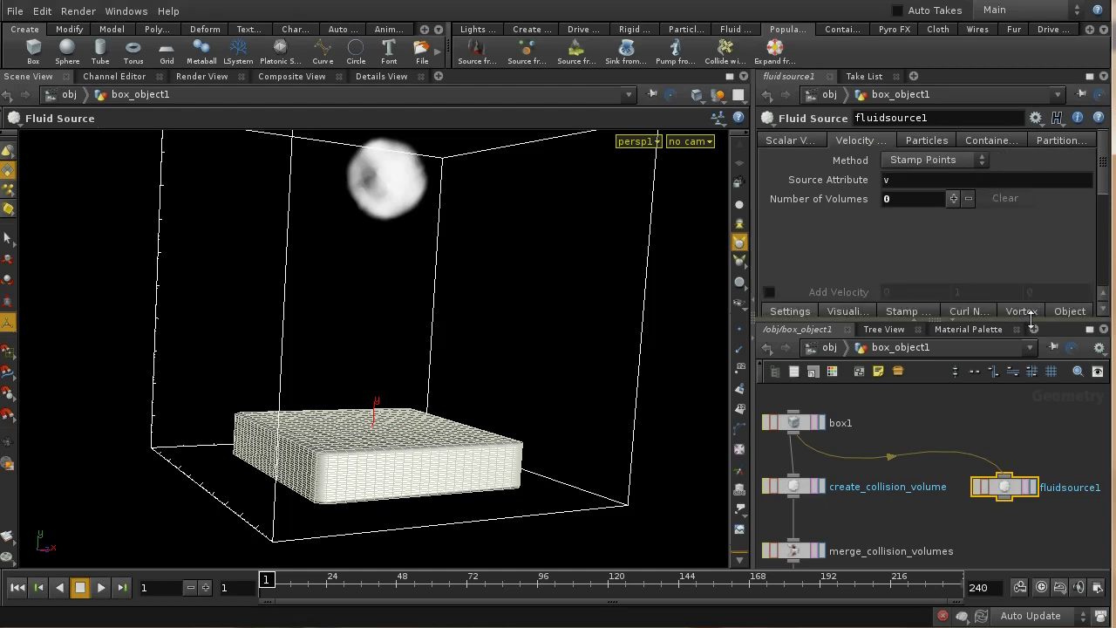
{"action": "left_click", "coordinate": [795, 145]}
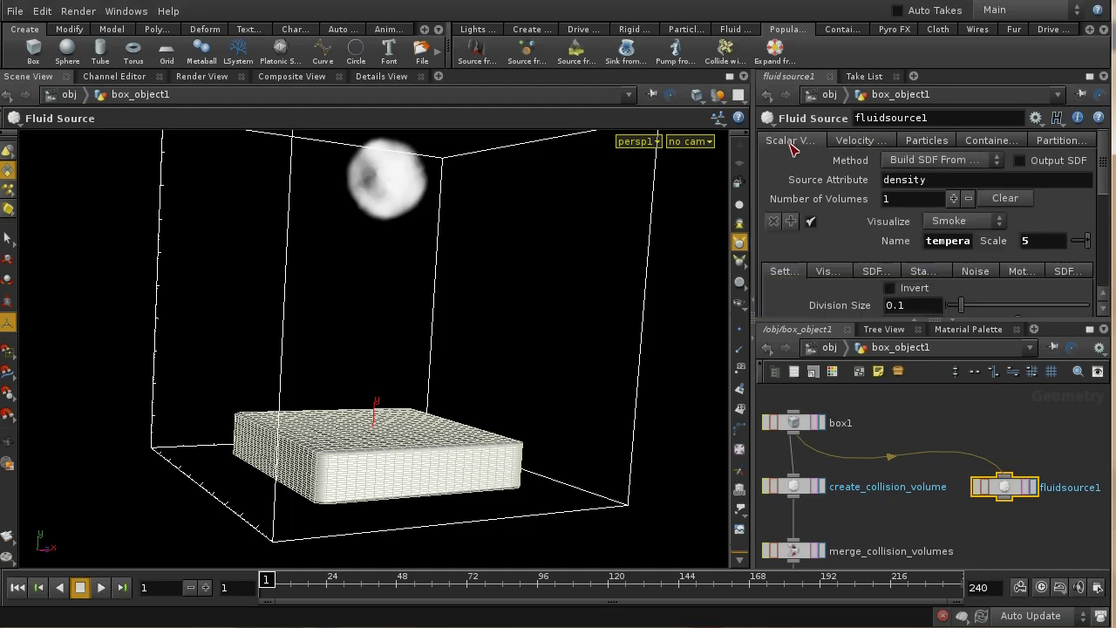
{"action": "scroll", "coordinate": [1104, 209], "scroll_direction": "down", "scroll_amount": 3}
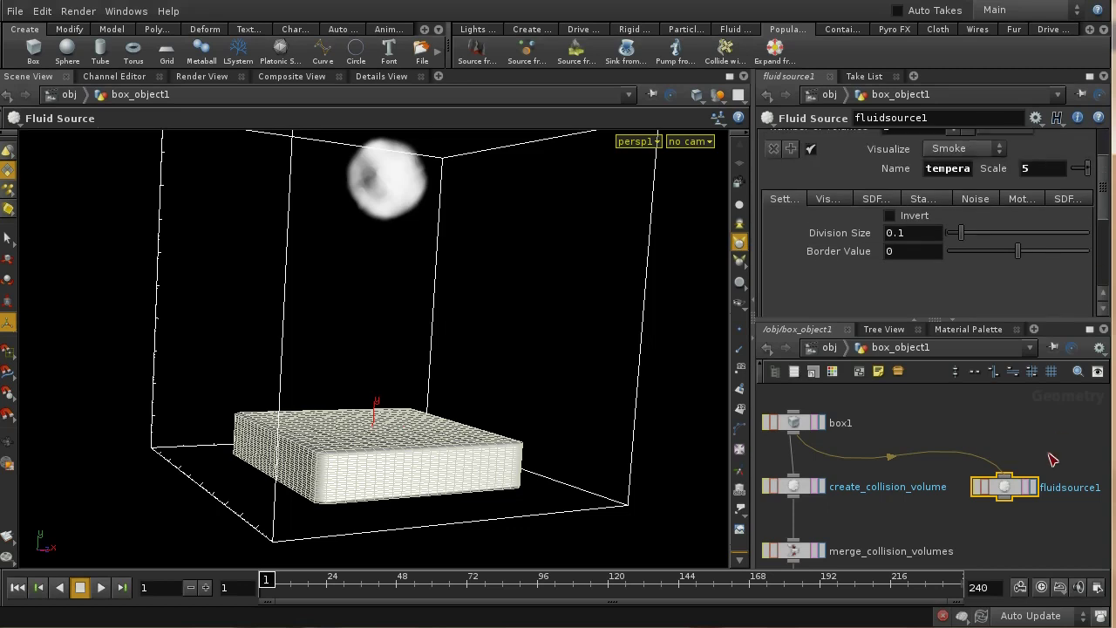
{"action": "middle_click_drag", "start_coordinate": [1054, 457], "coordinate": [1049, 424]}
{"action": "middle_click_drag", "start_coordinate": [1020, 510], "coordinate": [1010, 473]}
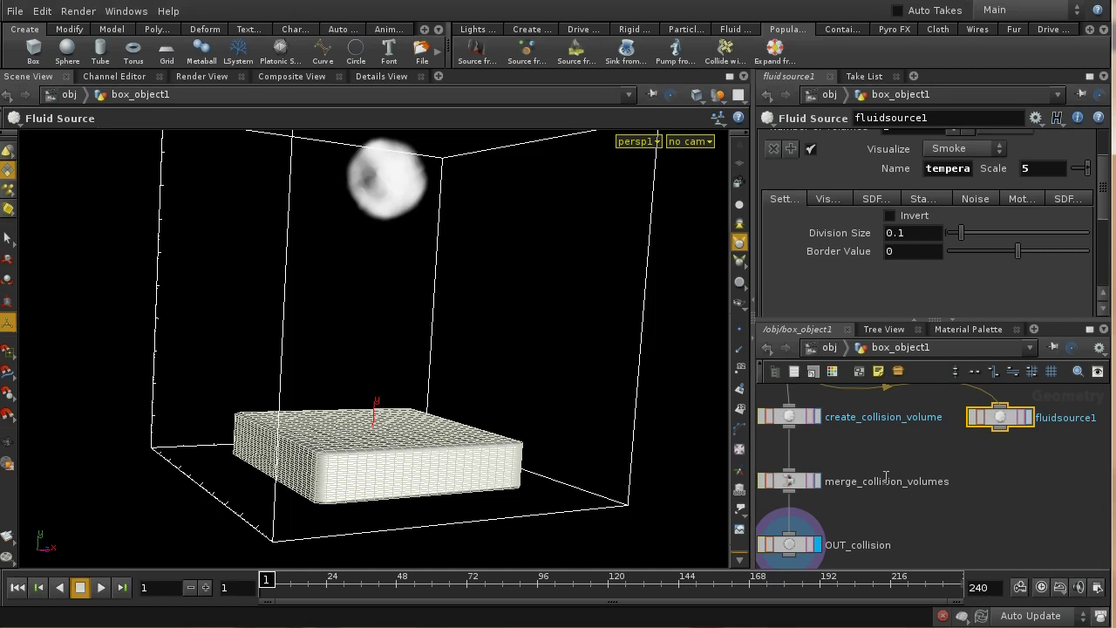
{"action": "middle_click_drag", "start_coordinate": [830, 462], "coordinate": [855, 487]}
Review create_collision_volume's parameters, then return to fluidsource1's parameters.
{"action": "left_click", "coordinate": [812, 446]}
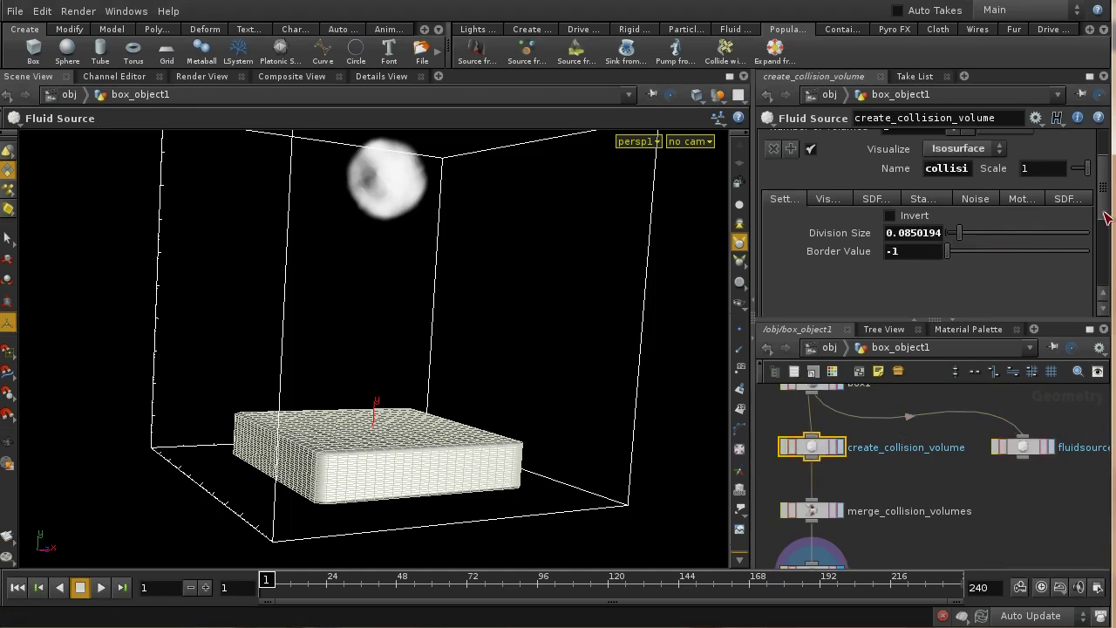
{"action": "scroll", "coordinate": [1107, 223], "scroll_direction": "up", "scroll_amount": 2}
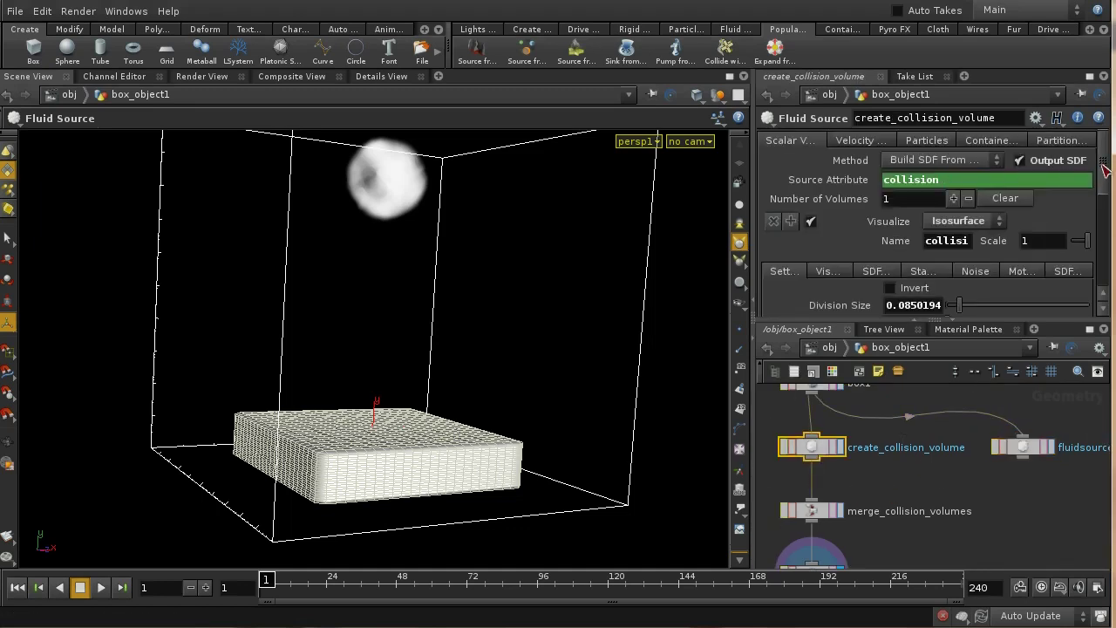
{"action": "scroll", "coordinate": [1104, 175], "scroll_direction": "down", "scroll_amount": 3}
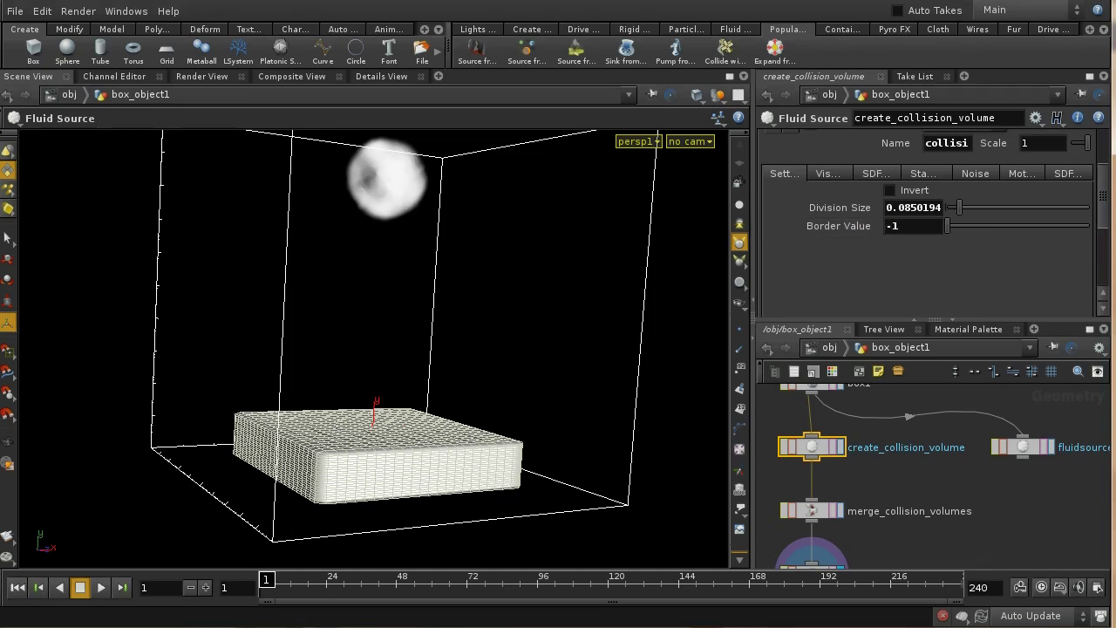
{"action": "scroll", "coordinate": [1104, 215], "scroll_direction": "up", "scroll_amount": 2}
{"action": "scroll", "coordinate": [1047, 225], "scroll_direction": "down", "scroll_amount": 1}
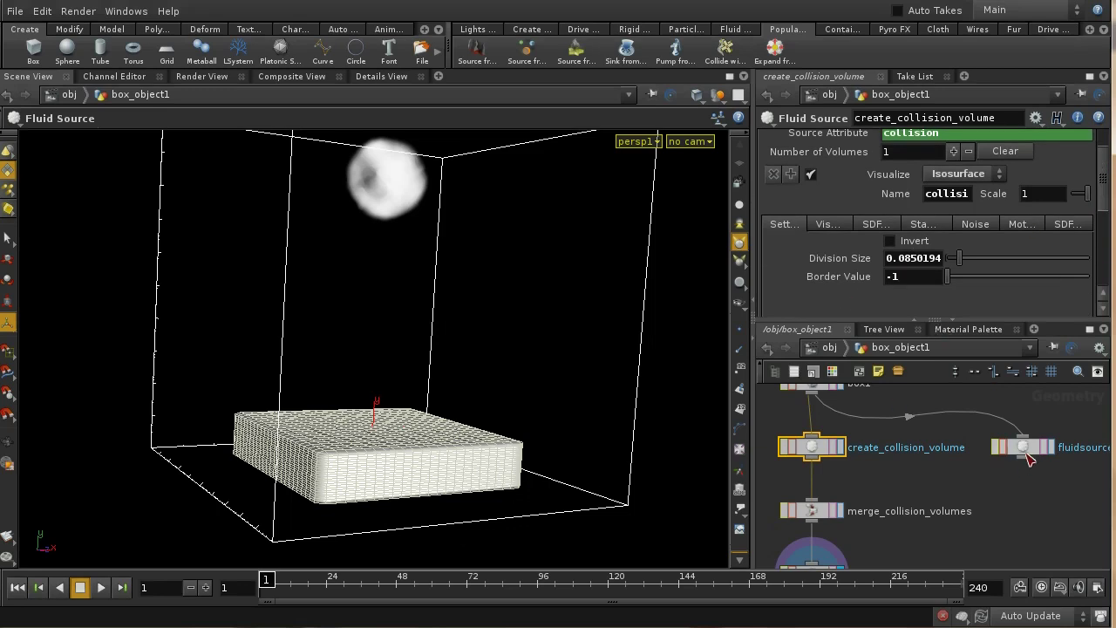
{"action": "left_click", "coordinate": [1029, 450]}
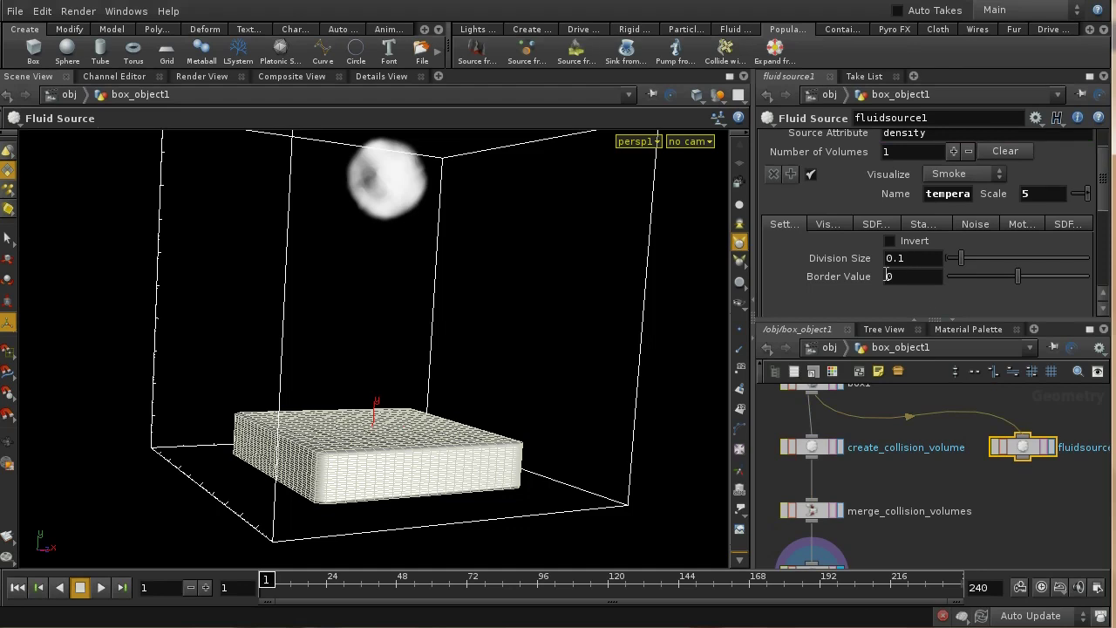
Connect fluidsource1 into merge_collision_volumes, check both nodes' volume info, and select OUT_collision.
{"action": "middle_click_drag", "start_coordinate": [1056, 527], "coordinate": [1036, 512]}
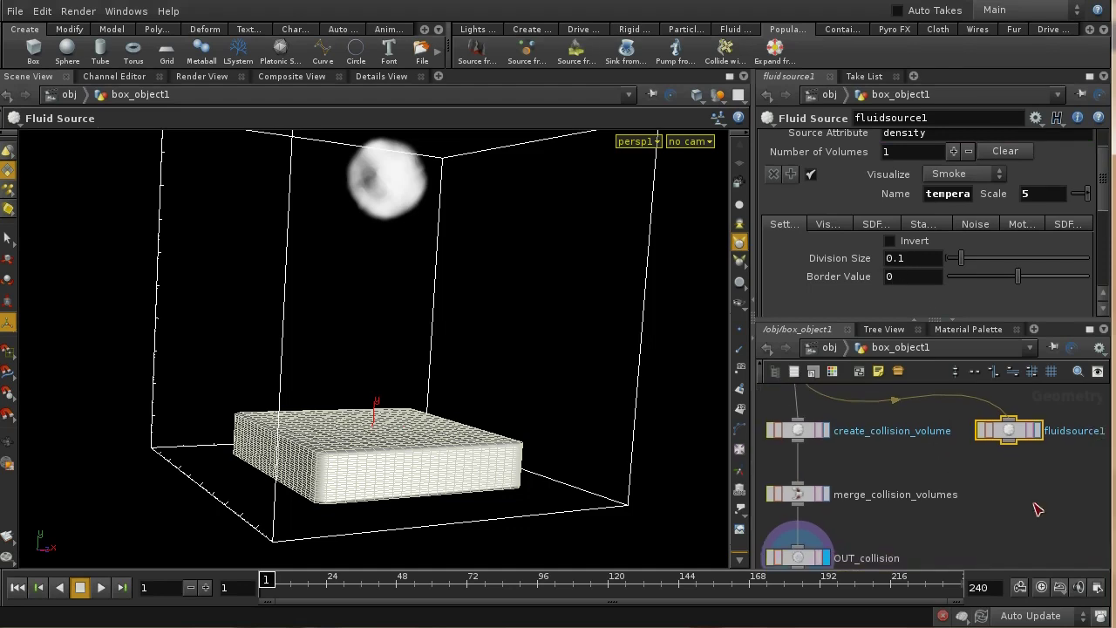
{"action": "left_click_drag", "start_coordinate": [1012, 456], "coordinate": [801, 483]}
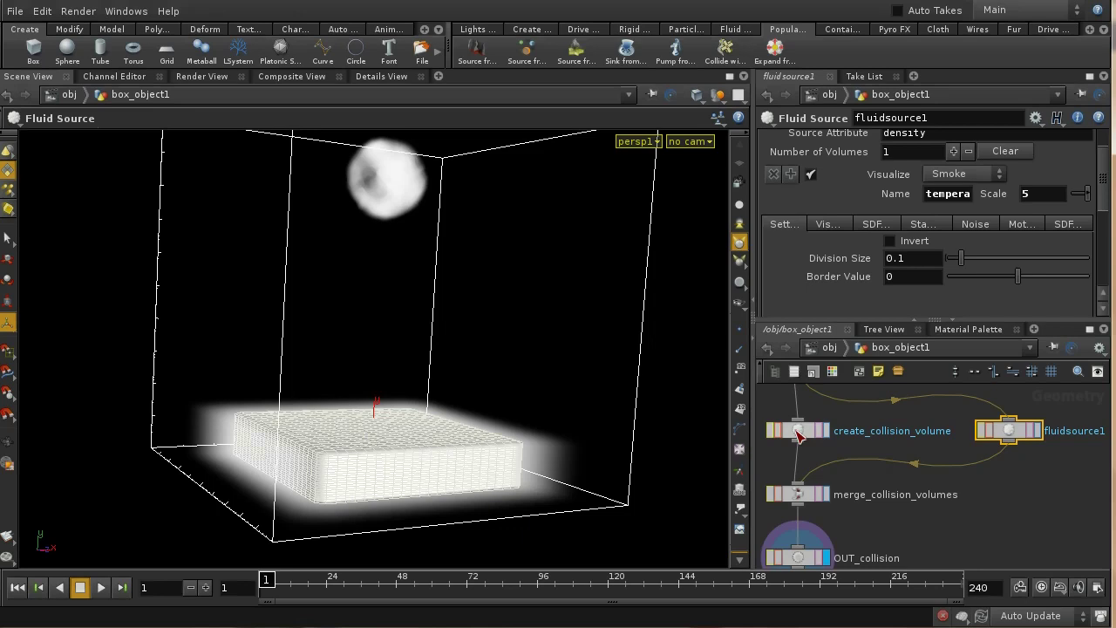
{"action": "middle_click_drag", "start_coordinate": [799, 436], "coordinate": [321, 571]}
{"action": "middle_click_drag", "start_coordinate": [1017, 441], "coordinate": [622, 513]}
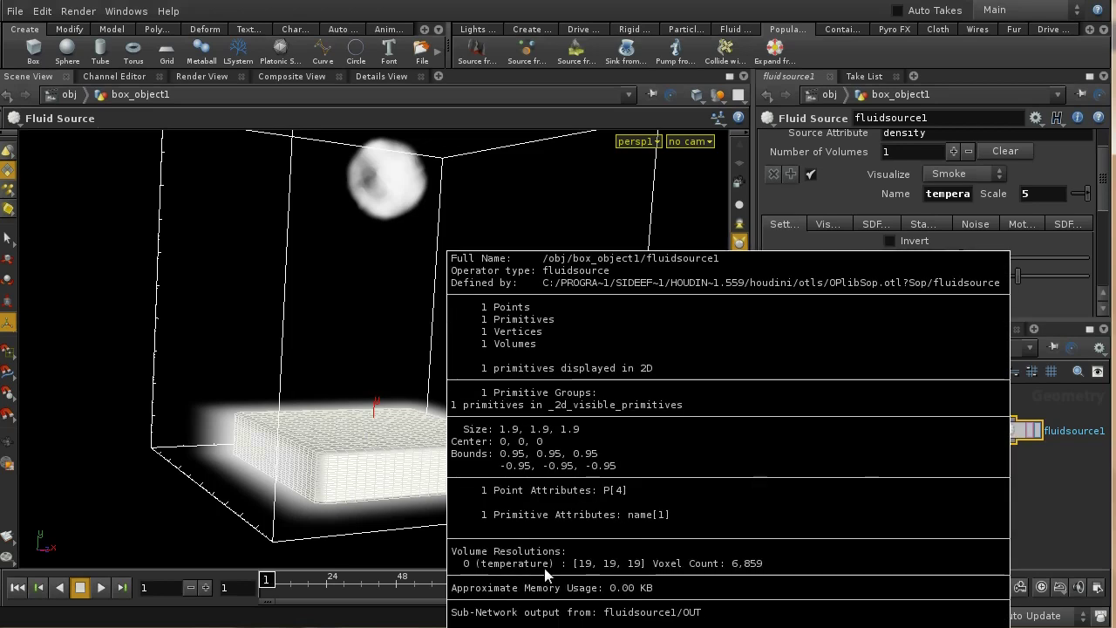
{"action": "middle_click_drag", "start_coordinate": [544, 568], "coordinate": [550, 567]}
{"action": "mouse_move", "coordinate": [939, 524]}
{"action": "middle_mouse_down"}
{"action": "mouse_move", "coordinate": [986, 533]}
{"action": "mouse_move", "coordinate": [928, 505]}
{"action": "middle_mouse_up"}
{"action": "left_click", "coordinate": [850, 528]}
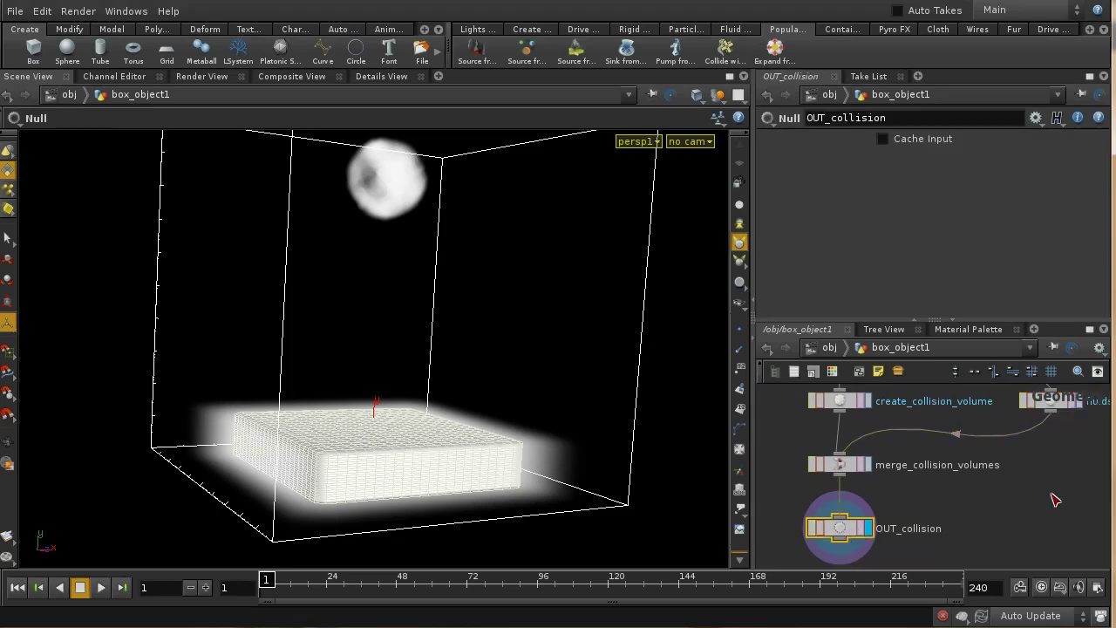
Move up to /obj and dive into AutoDopNetwork.
{"action": "left_click", "coordinate": [829, 347]}
{"action": "middle_click_drag", "start_coordinate": [970, 468], "coordinate": [1065, 486]}
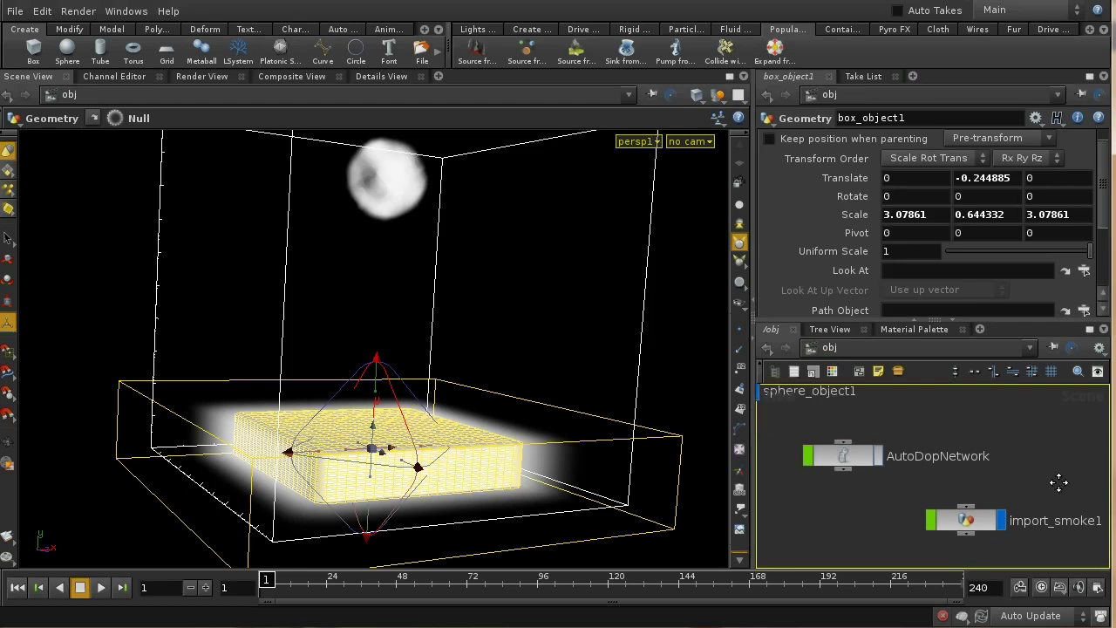
{"action": "mouse_move", "coordinate": [997, 415]}
{"action": "middle_mouse_down"}
{"action": "mouse_move", "coordinate": [1002, 474]}
{"action": "mouse_move", "coordinate": [982, 439]}
{"action": "middle_mouse_up"}
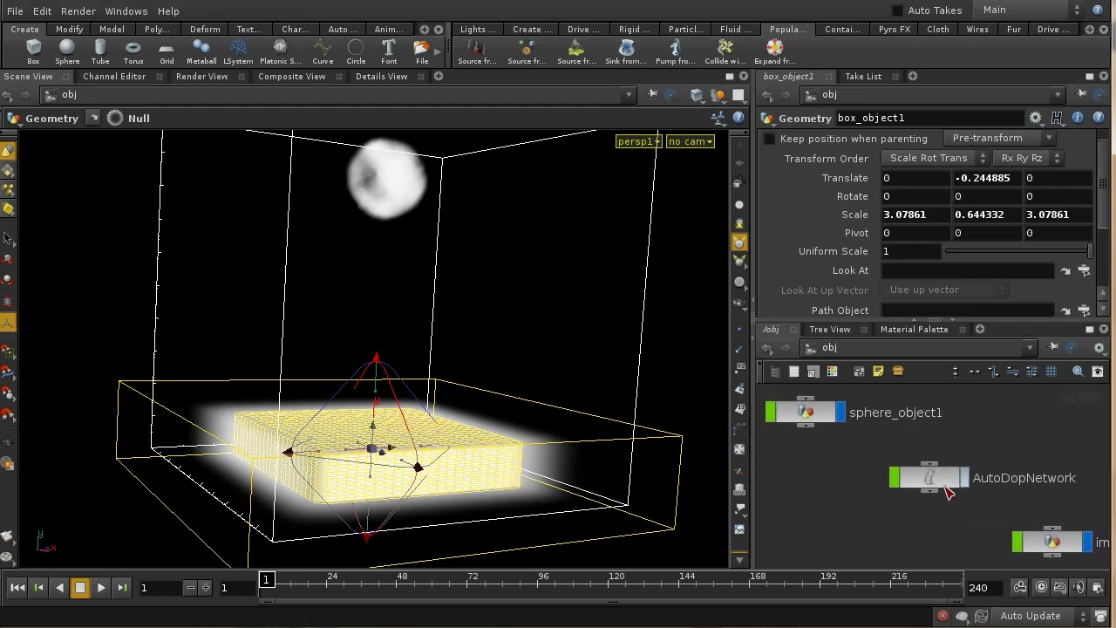
{"action": "double_click", "coordinate": [949, 487]}
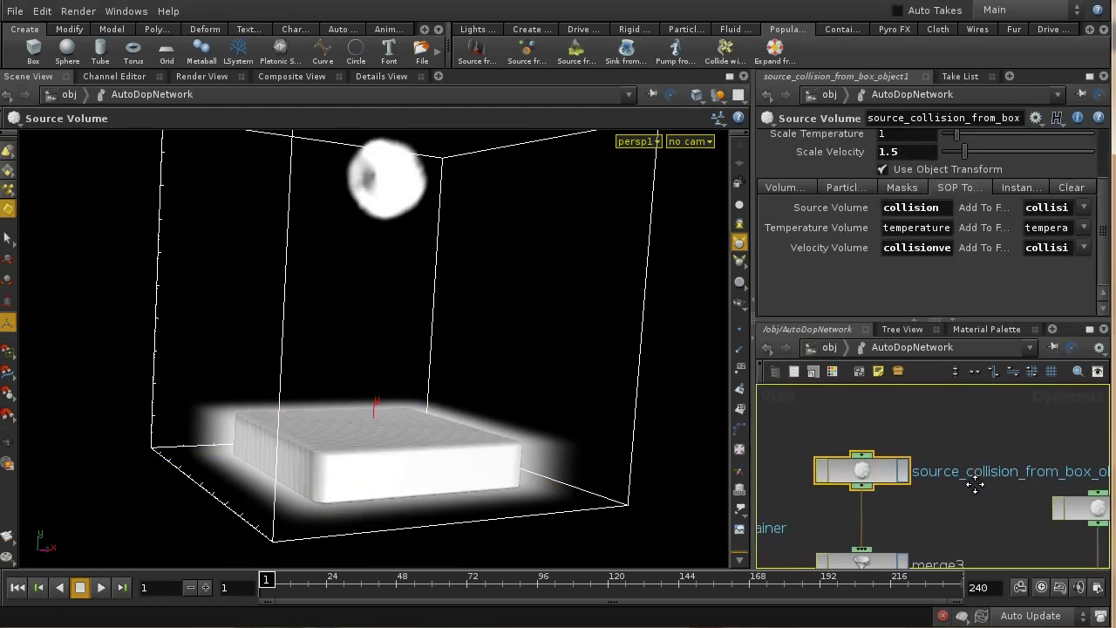
Try temperature blending None then restore Add, check SOP-to-field mapping, and return to /obj.
{"action": "left_click", "coordinate": [851, 189]}
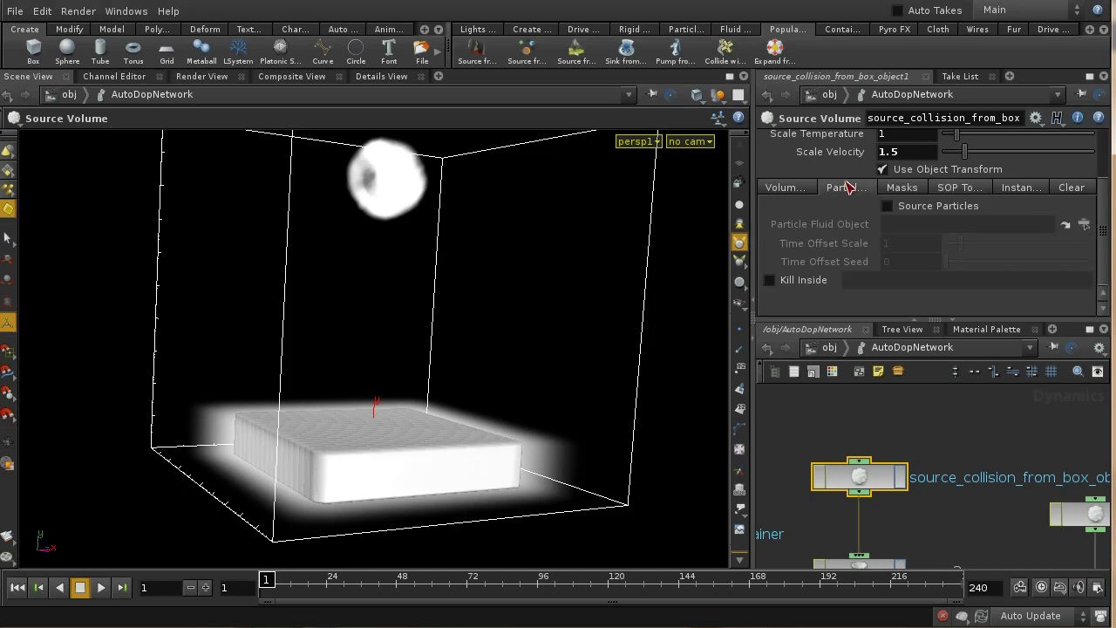
{"action": "left_click", "coordinate": [783, 188]}
{"action": "left_click", "coordinate": [920, 229]}
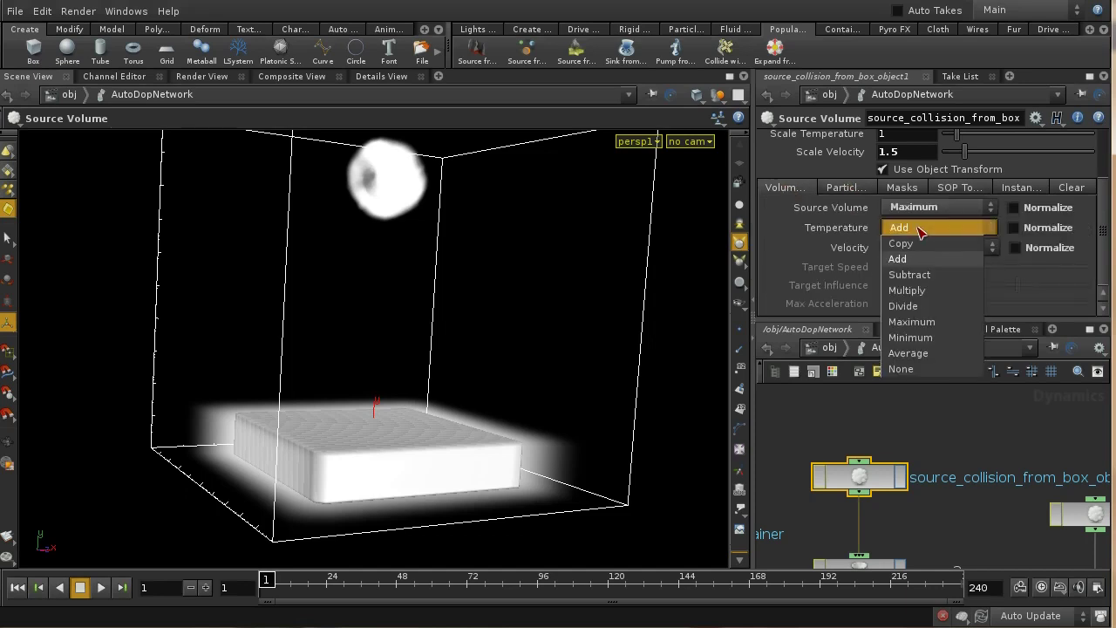
{"action": "left_click", "coordinate": [934, 374]}
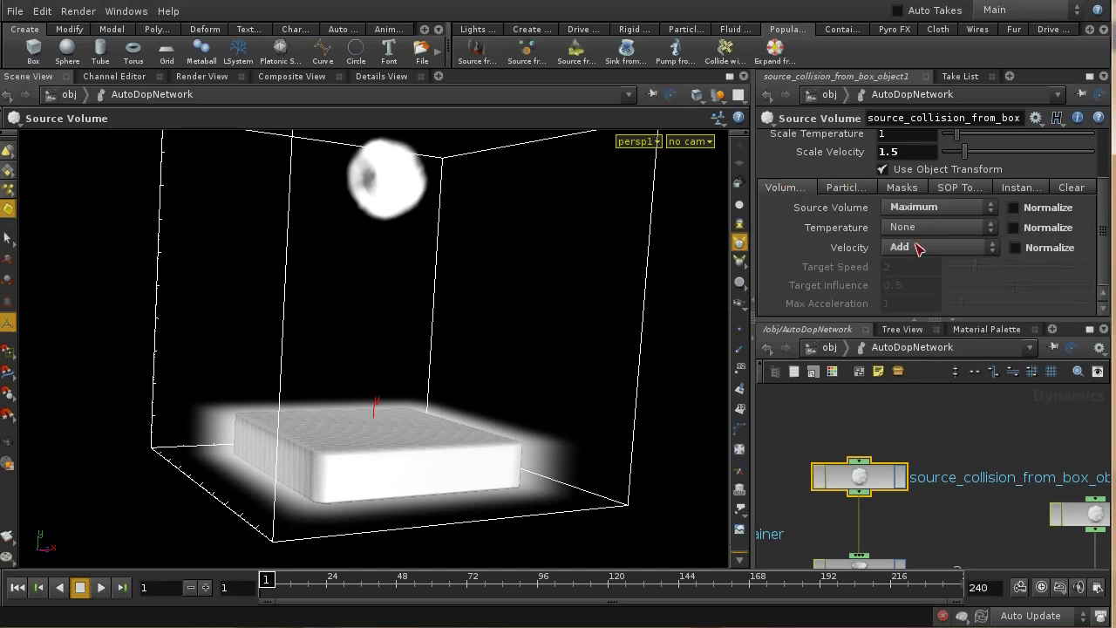
{"action": "left_click", "coordinate": [907, 228]}
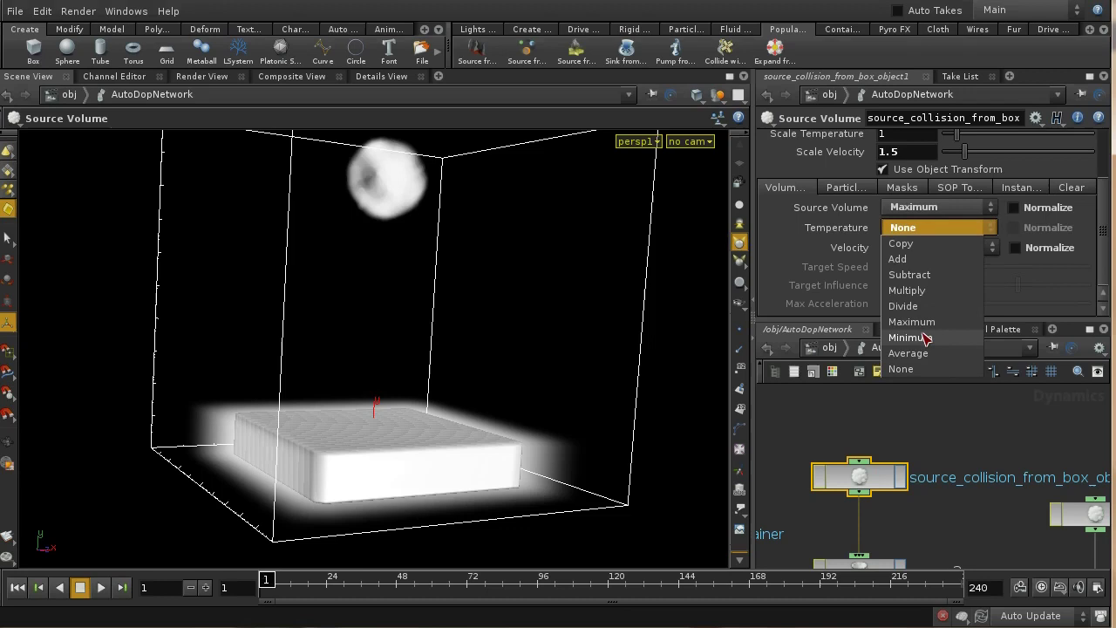
{"action": "left_click", "coordinate": [922, 260]}
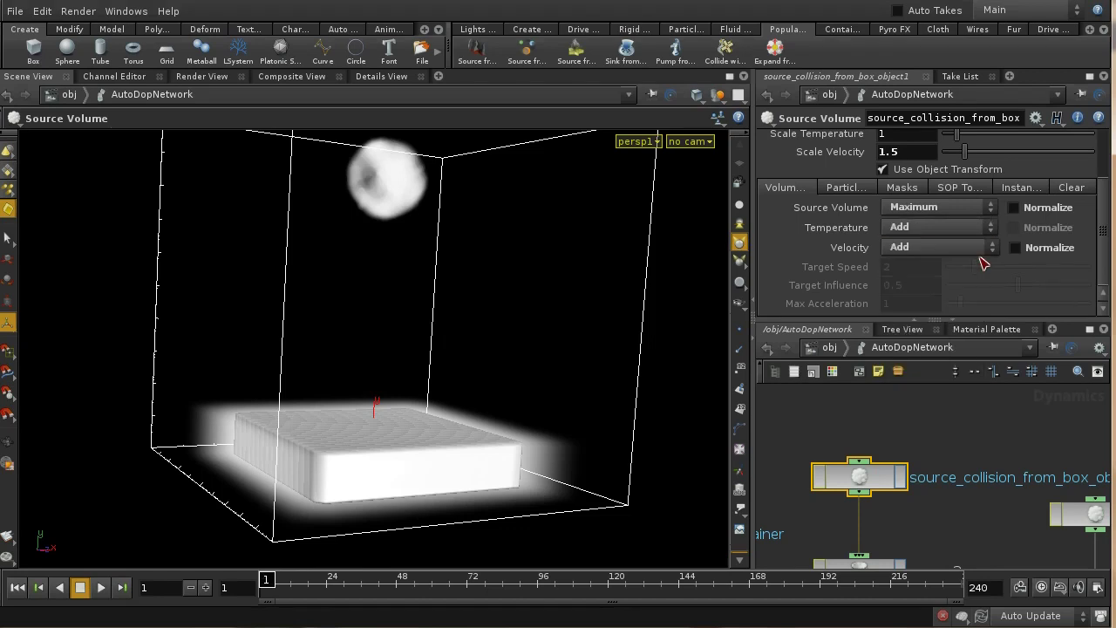
{"action": "left_click", "coordinate": [977, 190]}
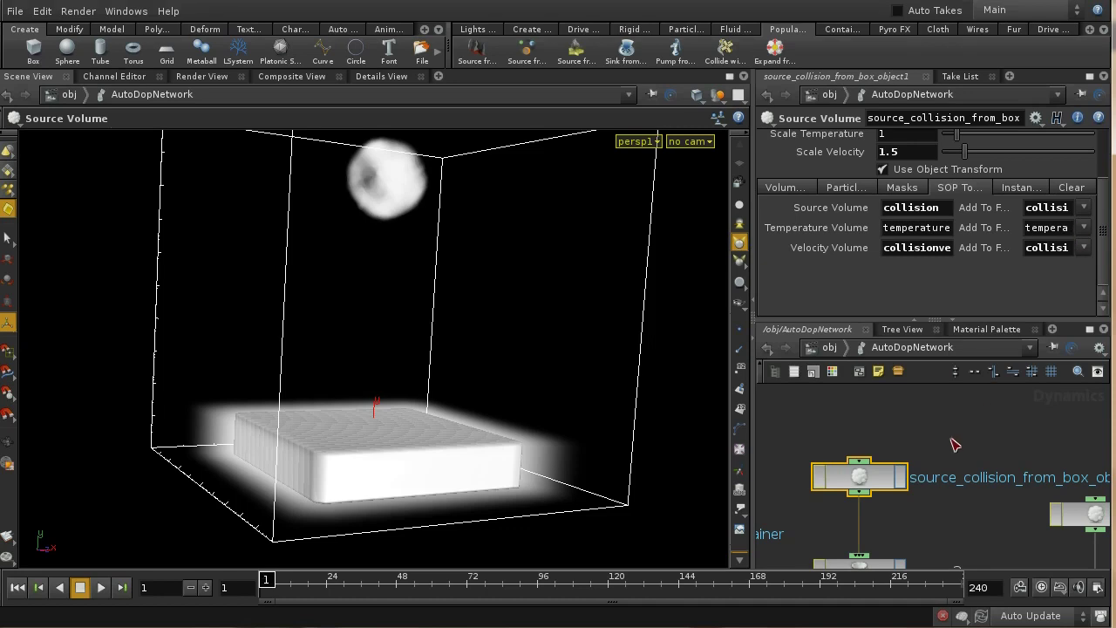
{"action": "left_click", "coordinate": [830, 347]}
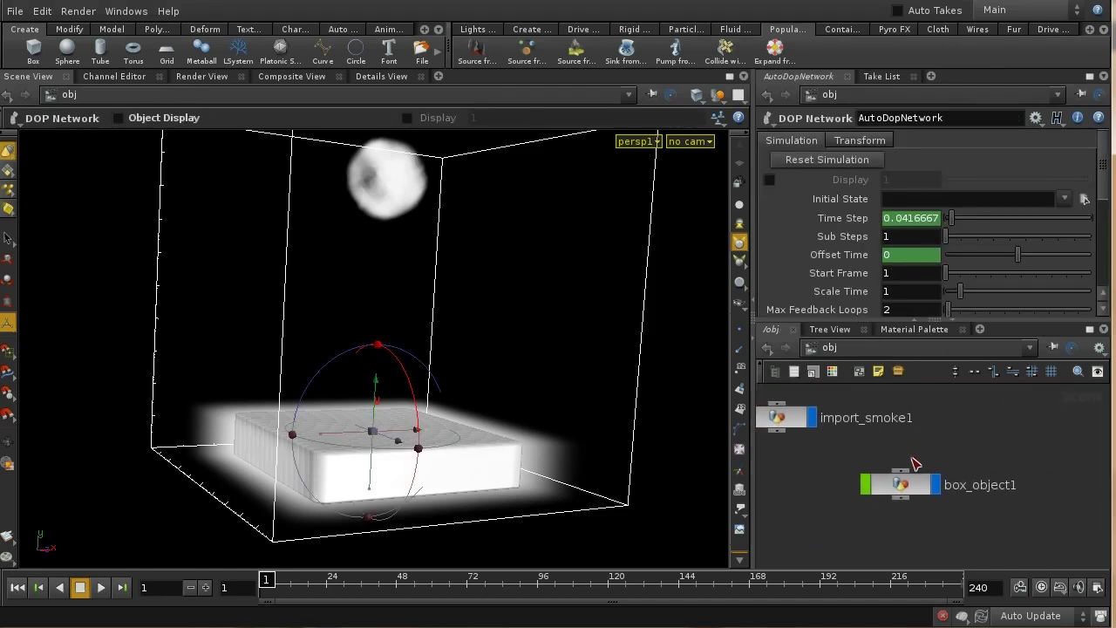
Display box_object1's plain box1 geometry, then return to object level.
{"action": "double_click", "coordinate": [914, 487]}
{"action": "middle_click_drag", "start_coordinate": [913, 487], "coordinate": [923, 589]}
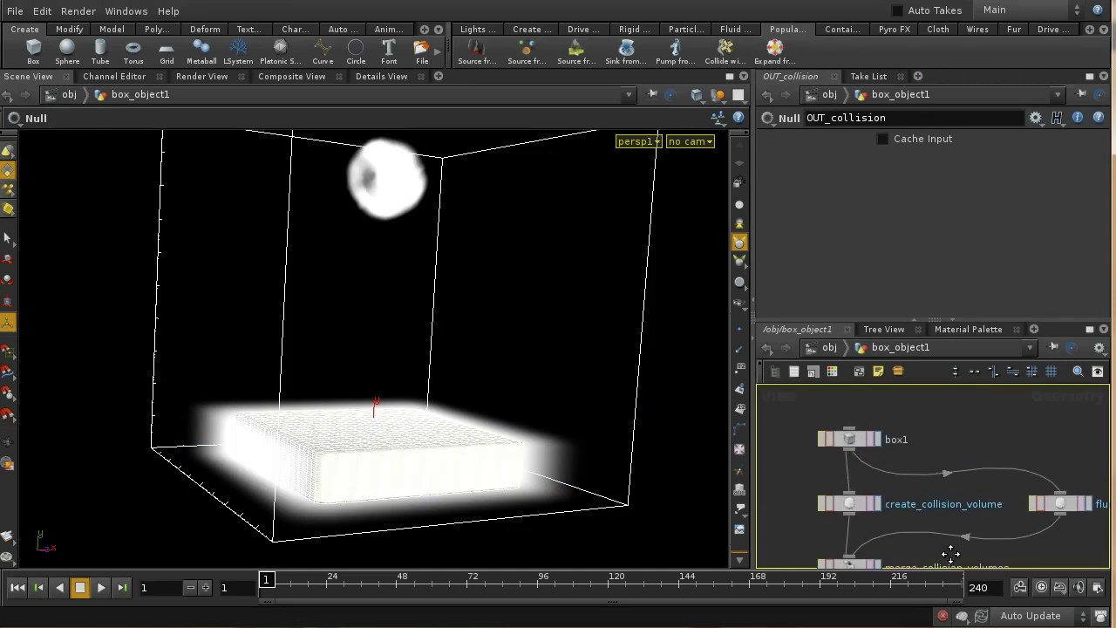
{"action": "left_click", "coordinate": [876, 439]}
{"action": "left_click", "coordinate": [829, 347]}
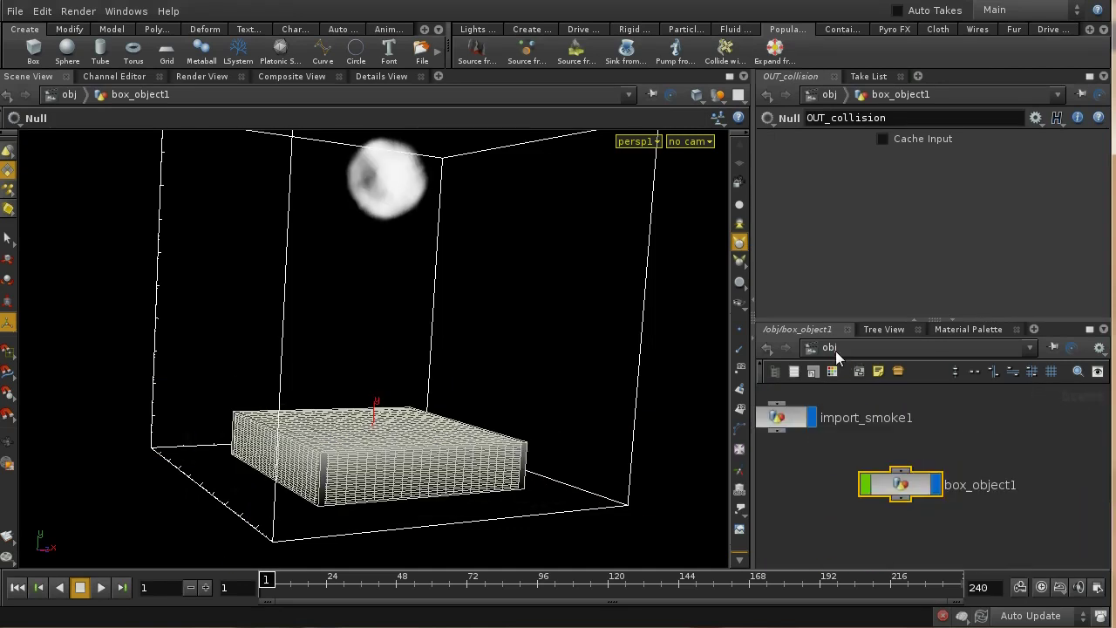
Play the simulation to watch smoke flow around the box collider.
{"action": "middle_click_drag", "start_coordinate": [988, 435], "coordinate": [1115, 503]}
{"action": "middle_click_drag", "start_coordinate": [831, 483], "coordinate": [886, 504]}
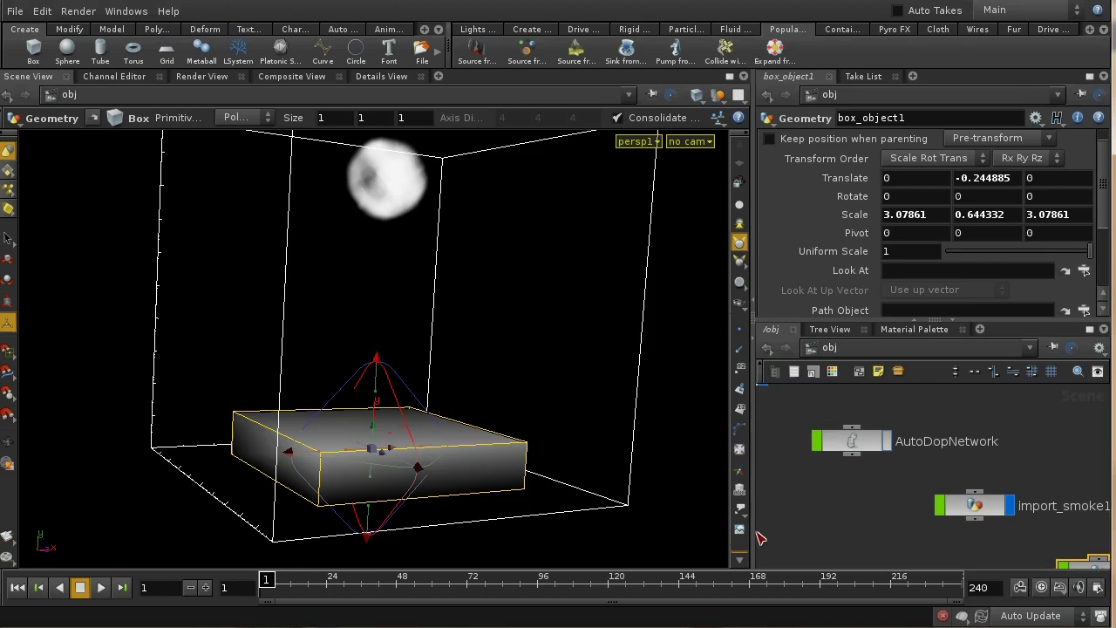
{"action": "left_click", "coordinate": [107, 590]}
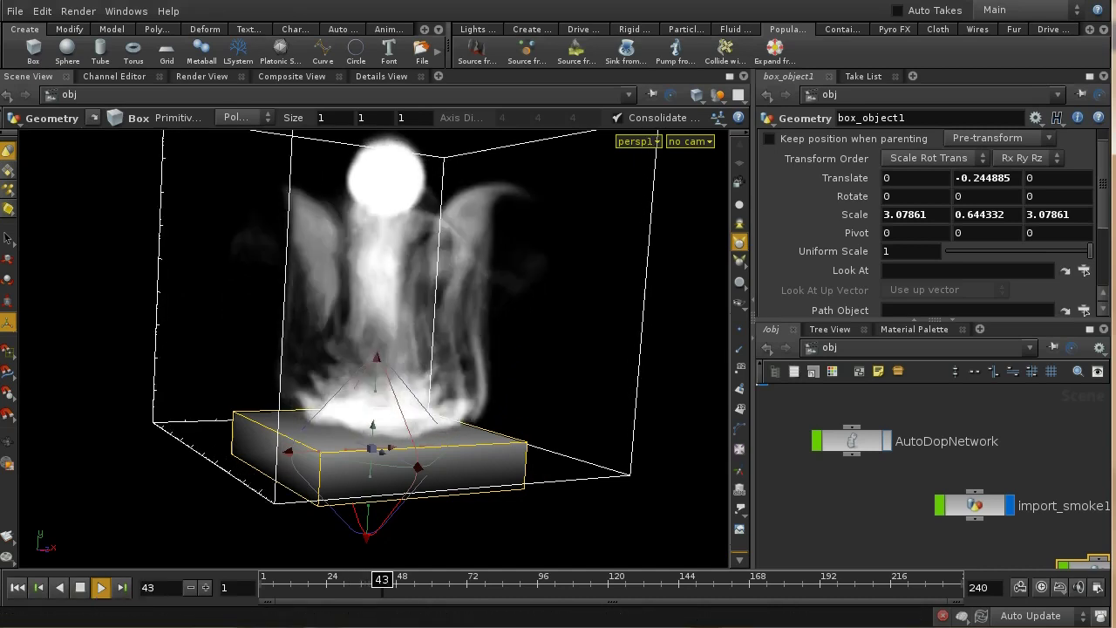
{"action": "mouse_move", "coordinate": [90, 594]}
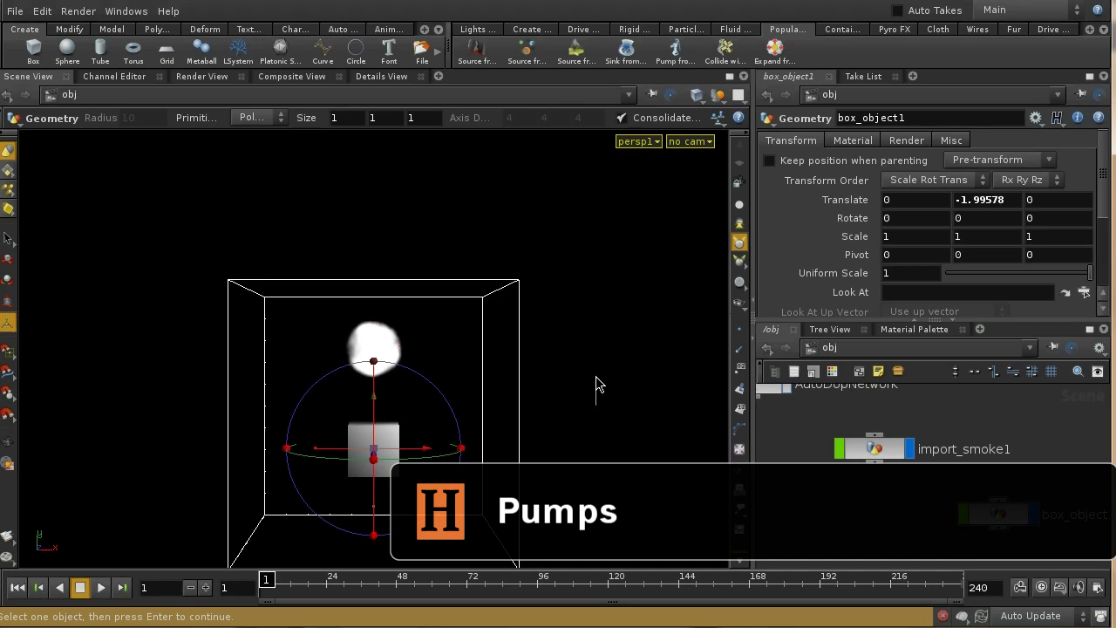
From a front view, select box_object1 and start the Pump from Objects tool.
{"action": "left_click_drag", "start_coordinate": [588, 381], "coordinate": [605, 306]}
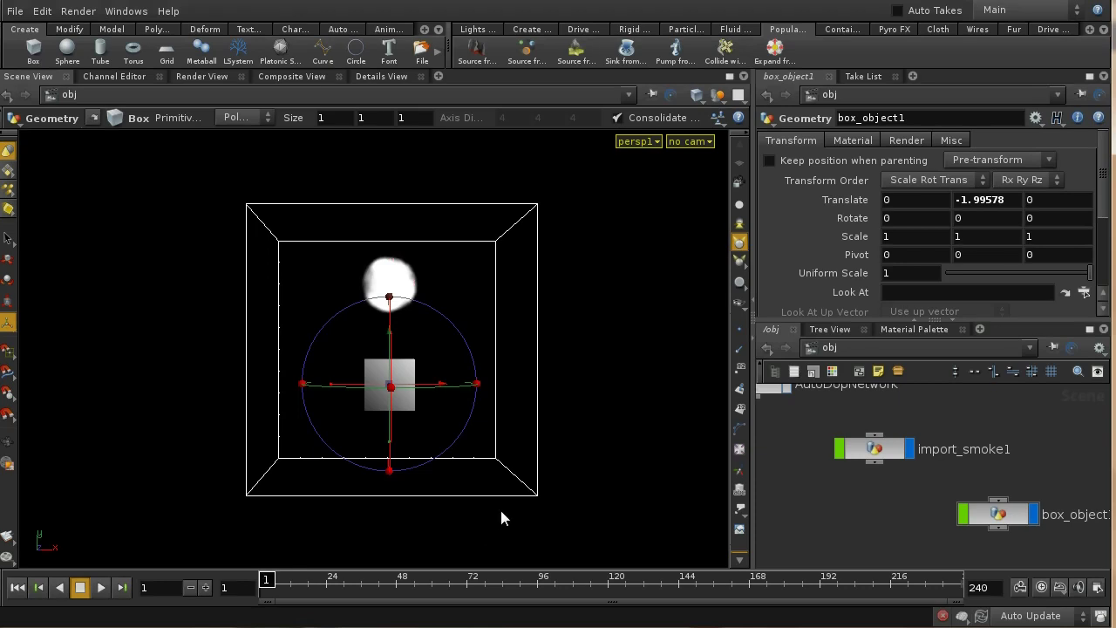
{"action": "left_click", "coordinate": [997, 514]}
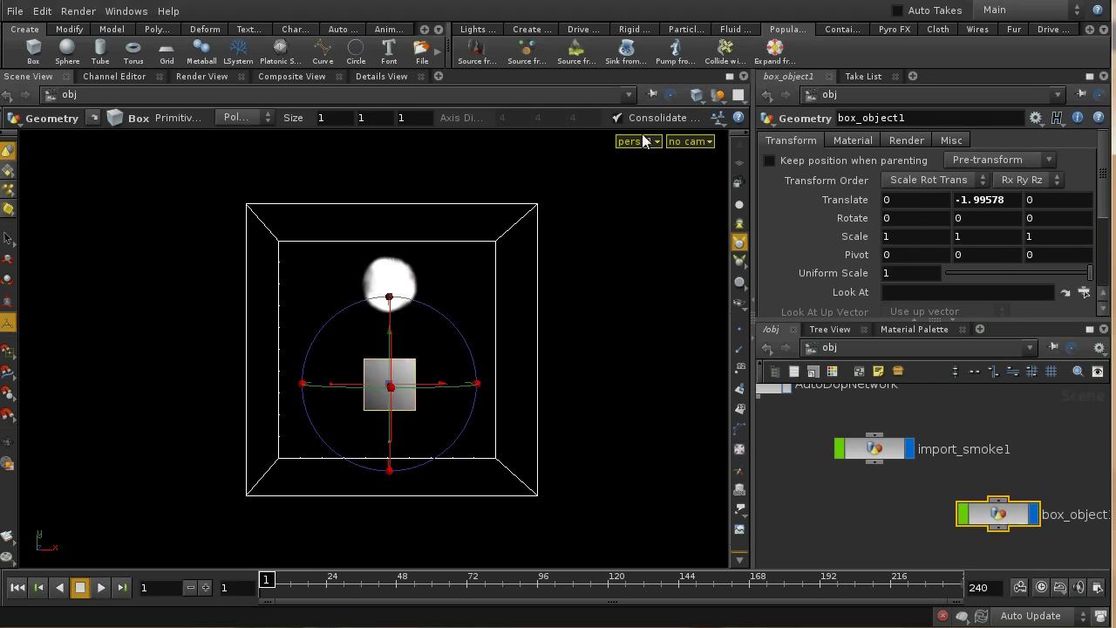
{"action": "left_click", "coordinate": [676, 52]}
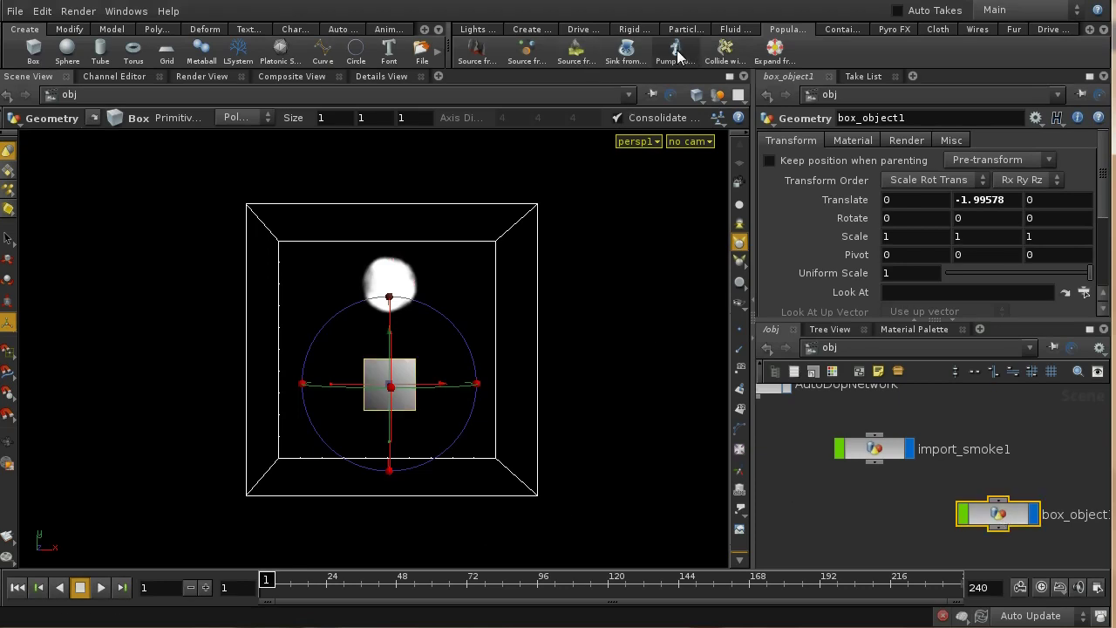
Create the box pump feeding velocity into the smoke container.
{"action": "left_click", "coordinate": [540, 358]}
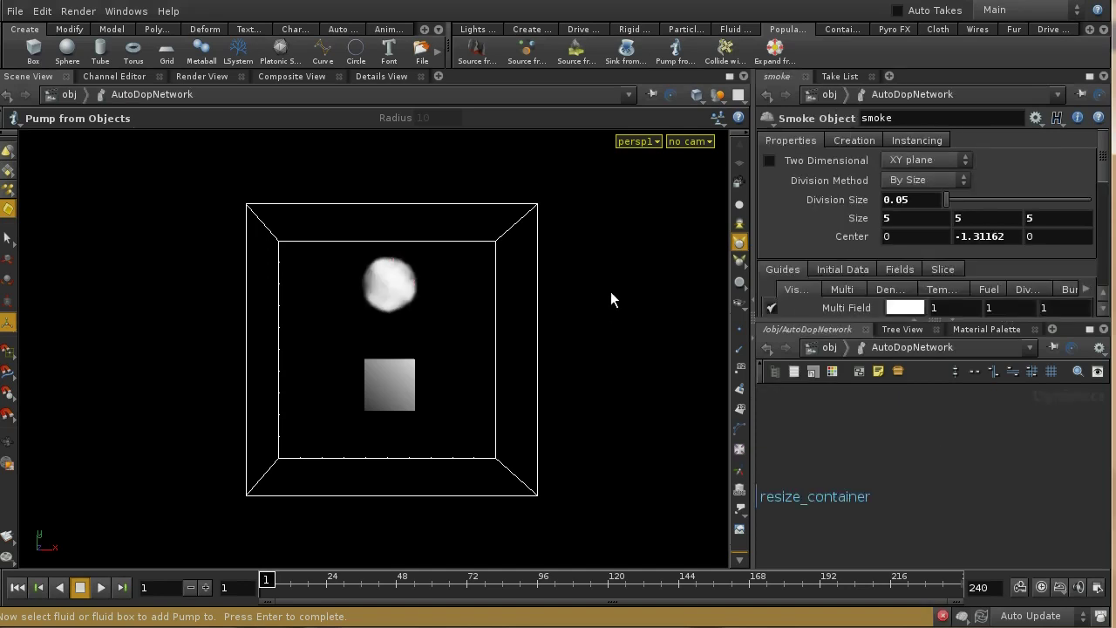
{"action": "key", "text": "Return"}
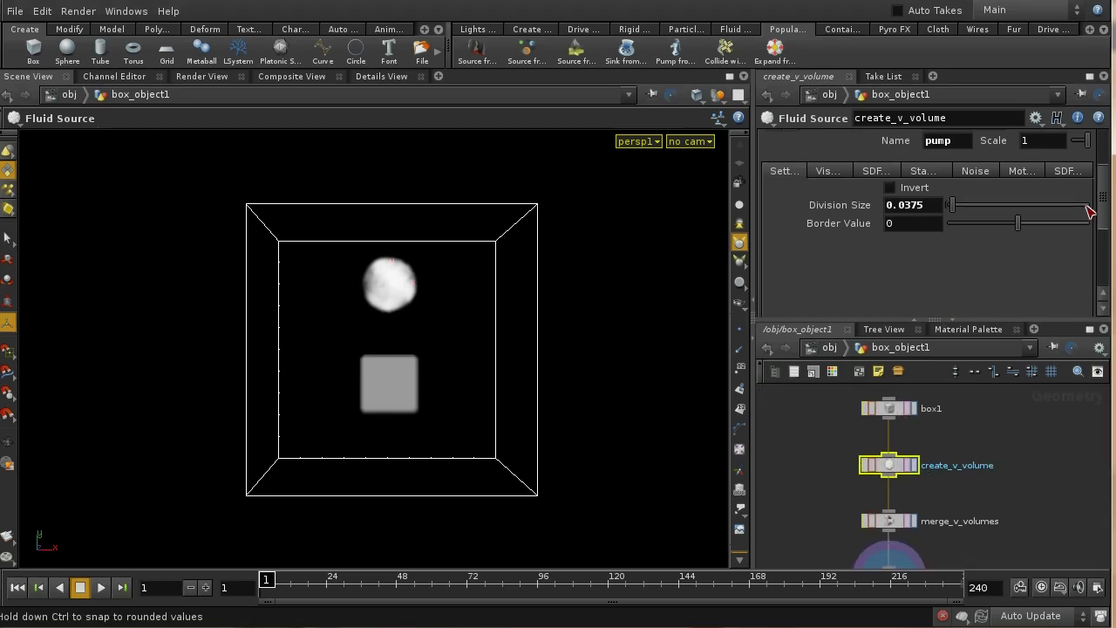
{"action": "left_click_drag", "start_coordinate": [1104, 200], "coordinate": [1103, 160]}
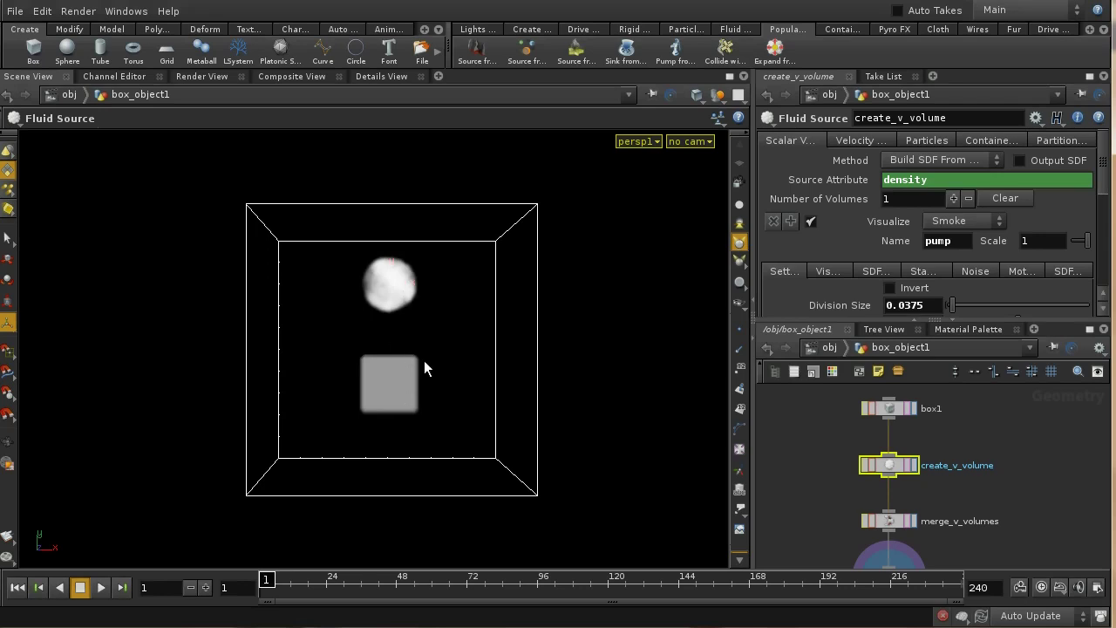
Enable animated curl noise on create_v_volume's pump velocity with Swirl Size 3.
{"action": "left_click", "coordinate": [875, 145]}
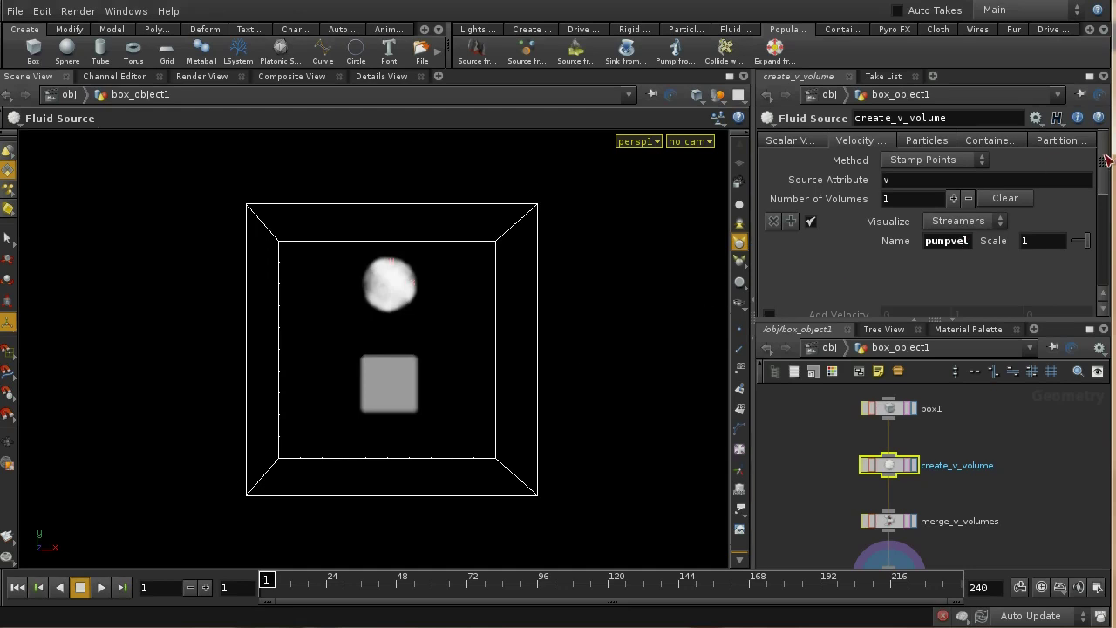
{"action": "left_click_drag", "start_coordinate": [1105, 160], "coordinate": [1107, 208]}
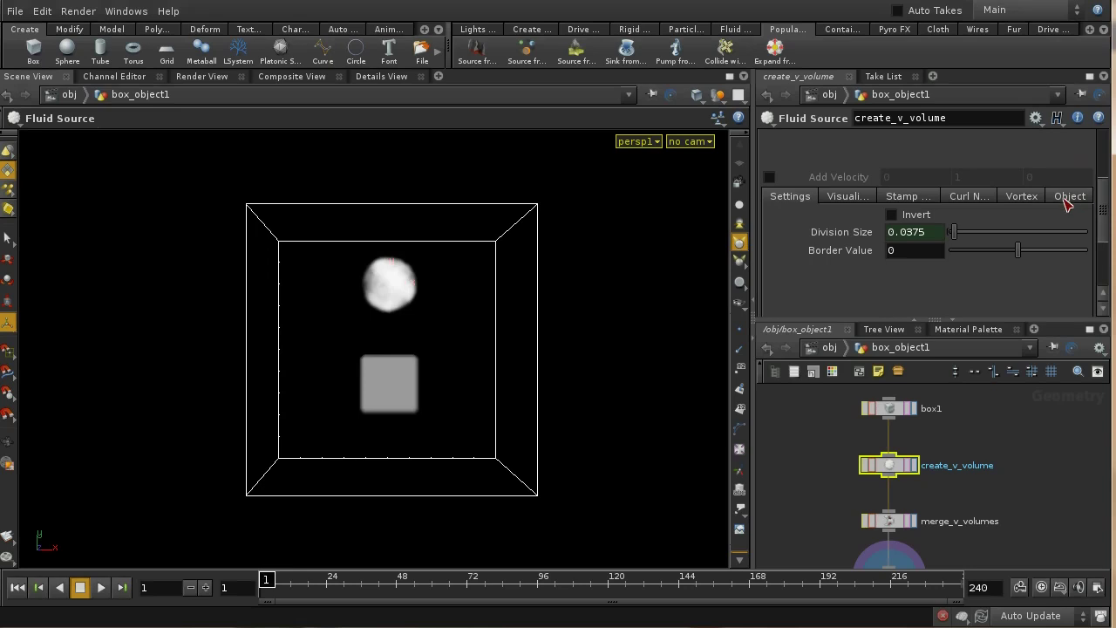
{"action": "scroll", "coordinate": [981, 251], "scroll_direction": "up", "scroll_amount": 3}
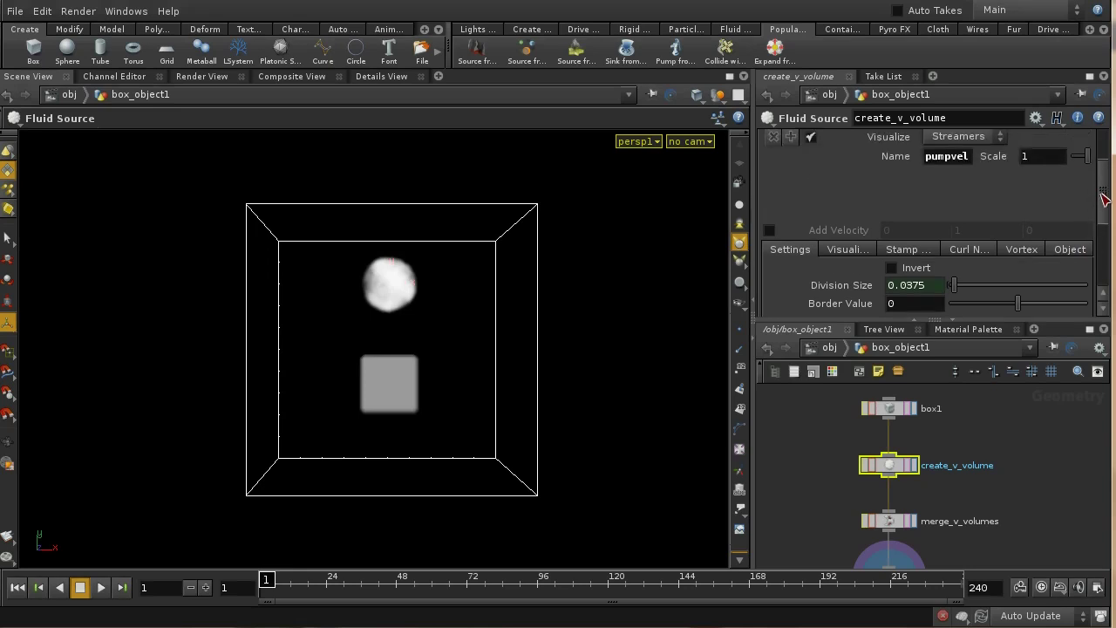
{"action": "left_click", "coordinate": [979, 250]}
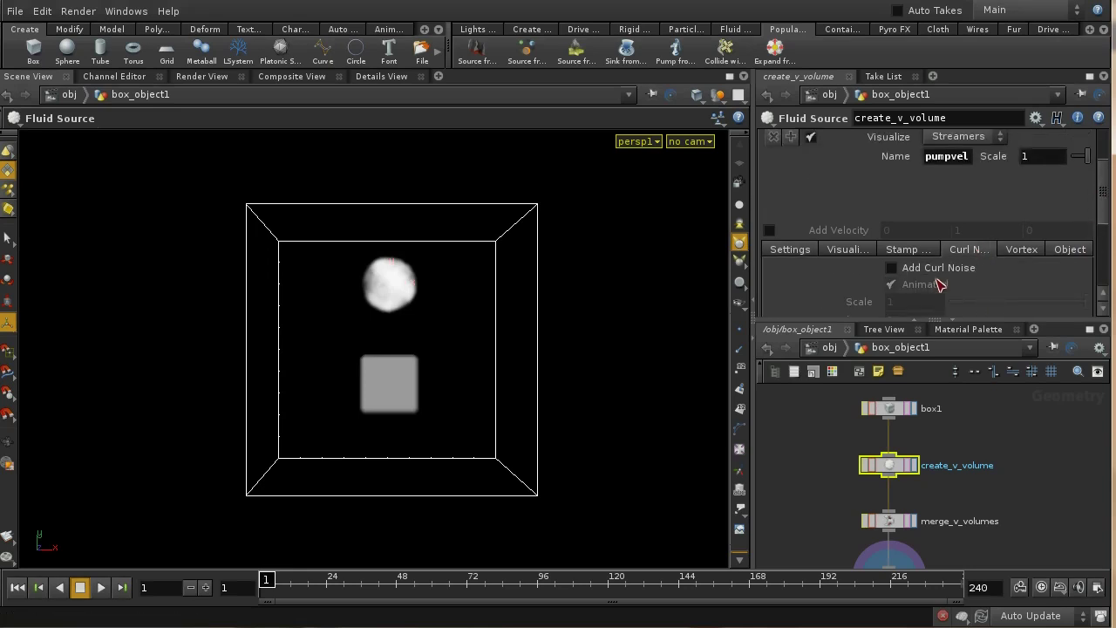
{"action": "left_click", "coordinate": [907, 269]}
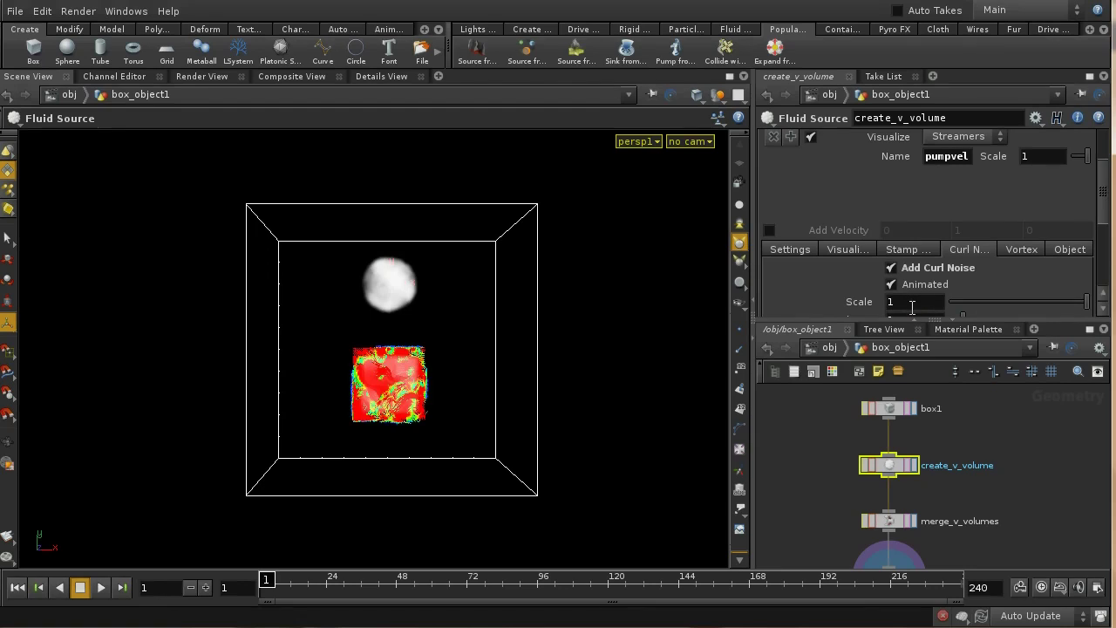
{"action": "left_click_drag", "start_coordinate": [1103, 227], "coordinate": [1103, 253]}
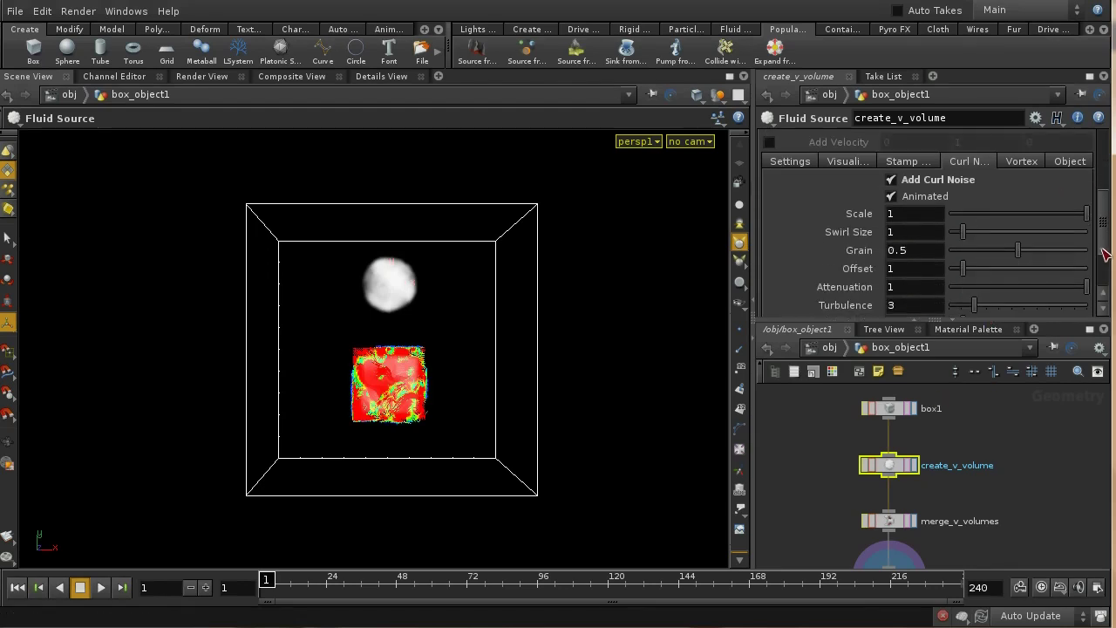
{"action": "mouse_move", "coordinate": [919, 214]}
{"action": "middle_mouse_down"}
{"action": "mouse_move", "coordinate": [950, 212]}
{"action": "mouse_move", "coordinate": [919, 233]}
{"action": "middle_mouse_up"}
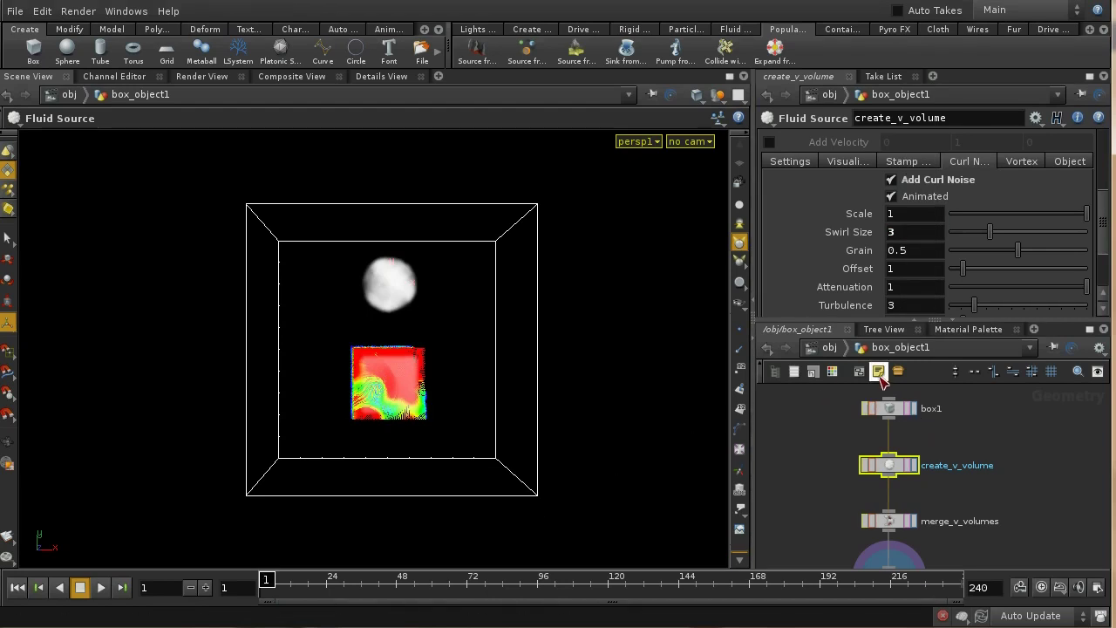
{"action": "left_click", "coordinate": [830, 349]}
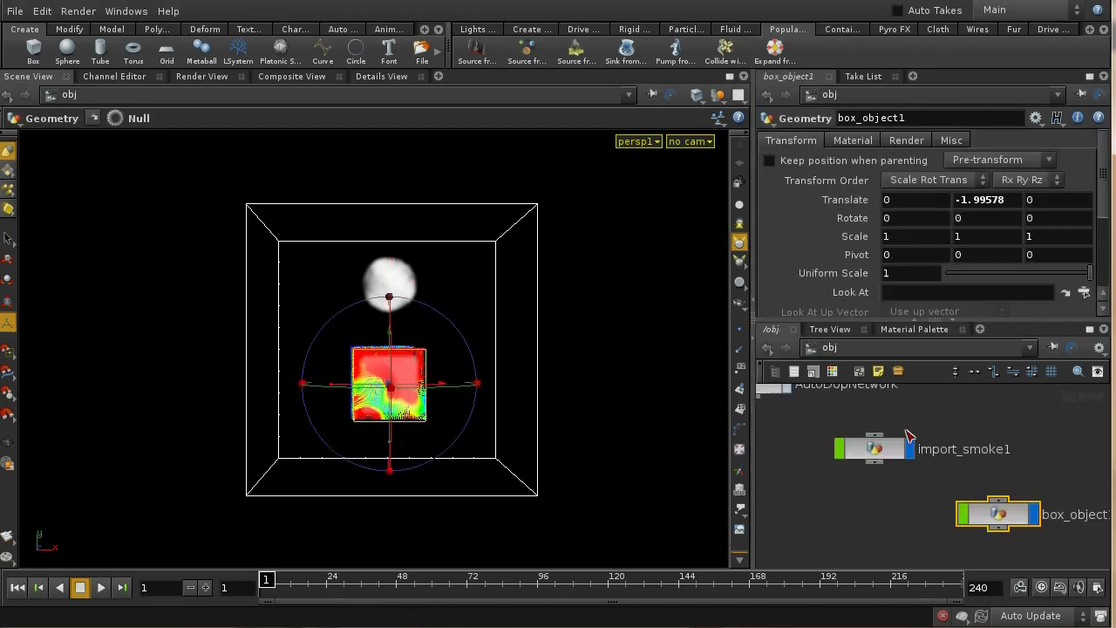
Hide box_object1, play the swirling smoke to frame 50, and rewind to frame 1.
{"action": "left_click", "coordinate": [1035, 519]}
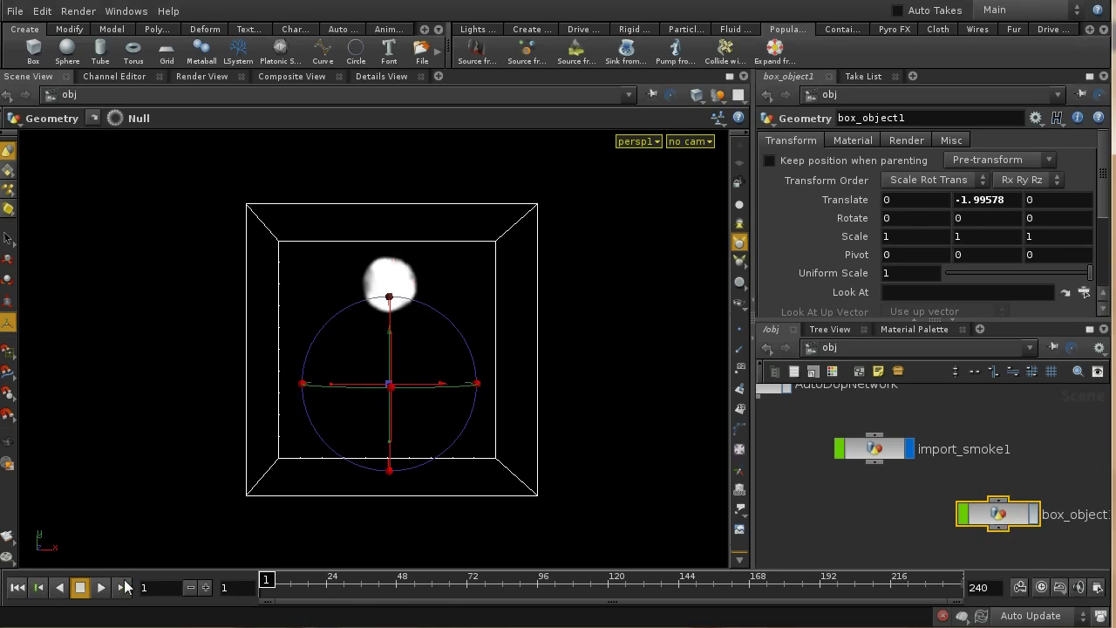
{"action": "left_click", "coordinate": [101, 587]}
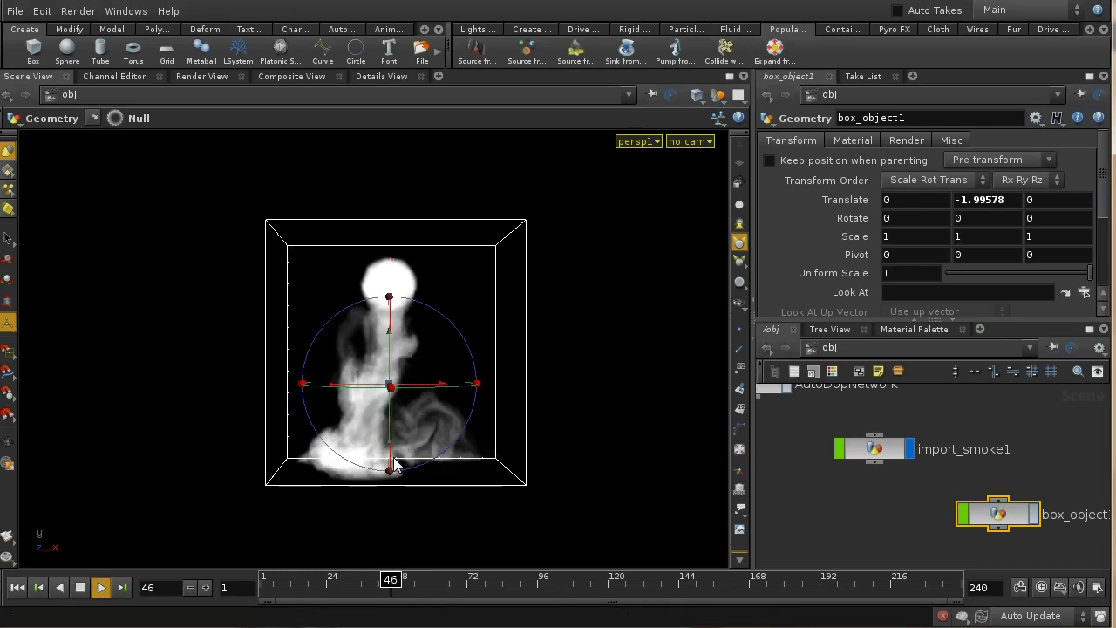
{"action": "left_click", "coordinate": [18, 588]}
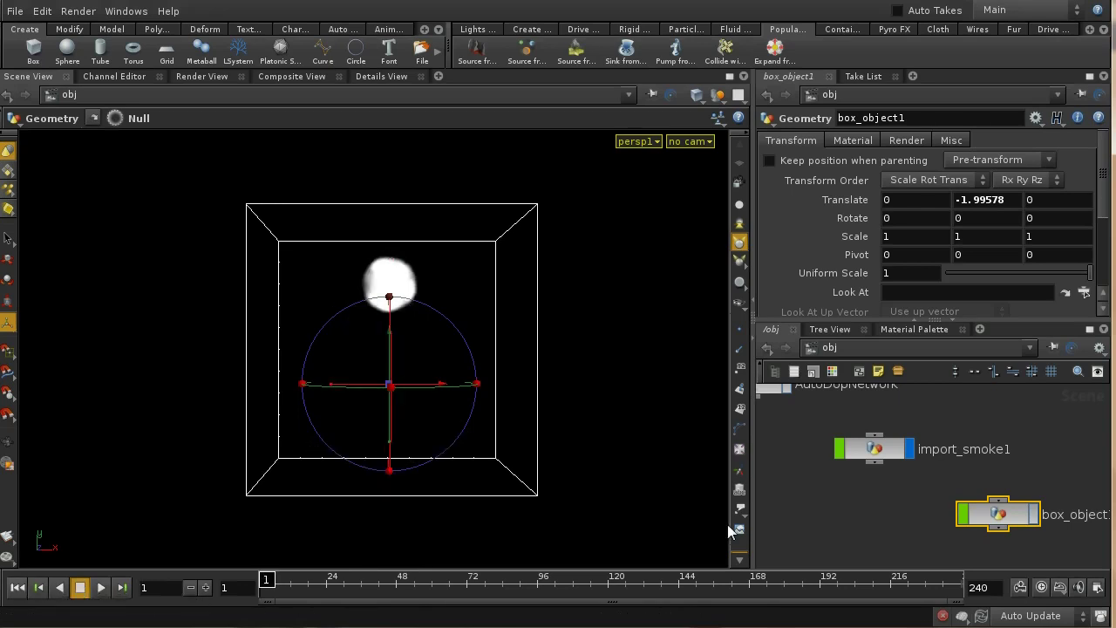
Switch off the pump's curl noise and add a constant velocity of 2, 0, 0.
{"action": "double_click", "coordinate": [1001, 516]}
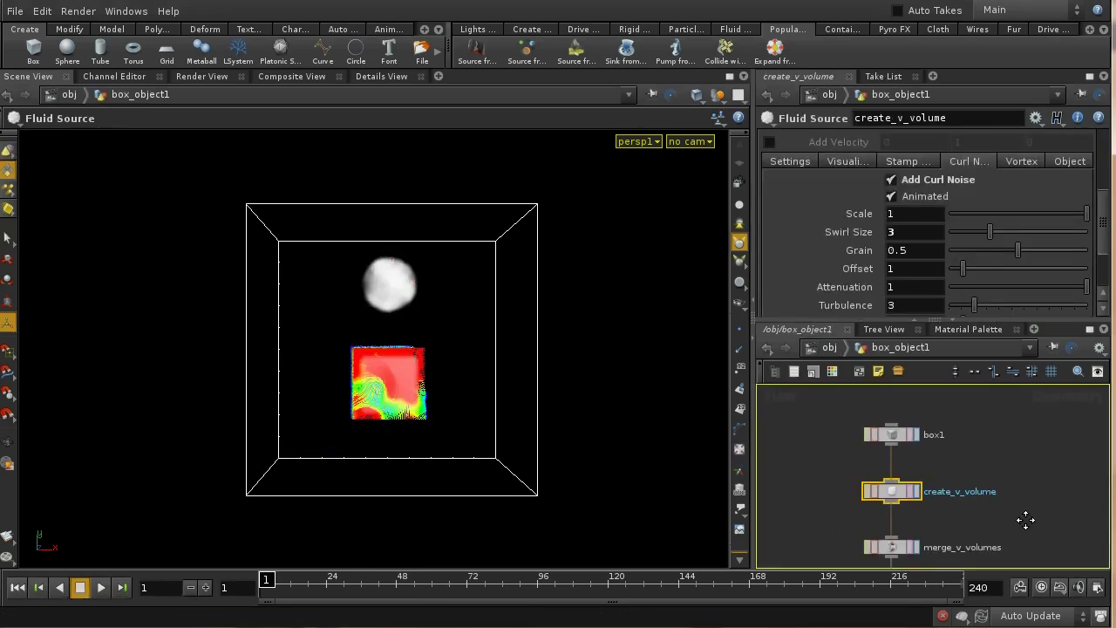
{"action": "left_click", "coordinate": [893, 183]}
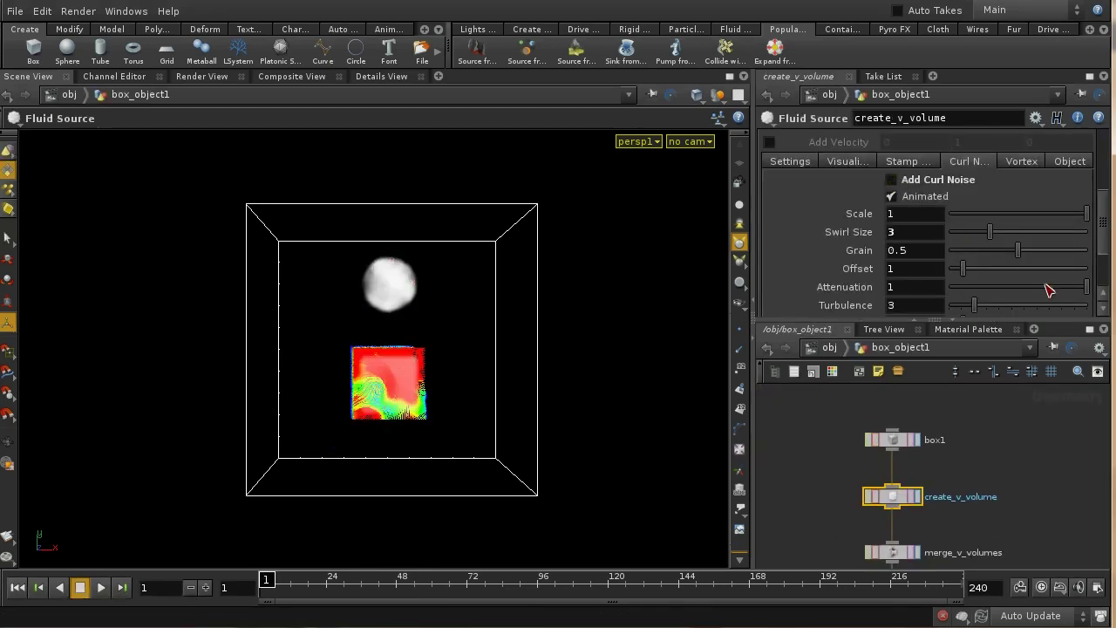
{"action": "left_click", "coordinate": [769, 141]}
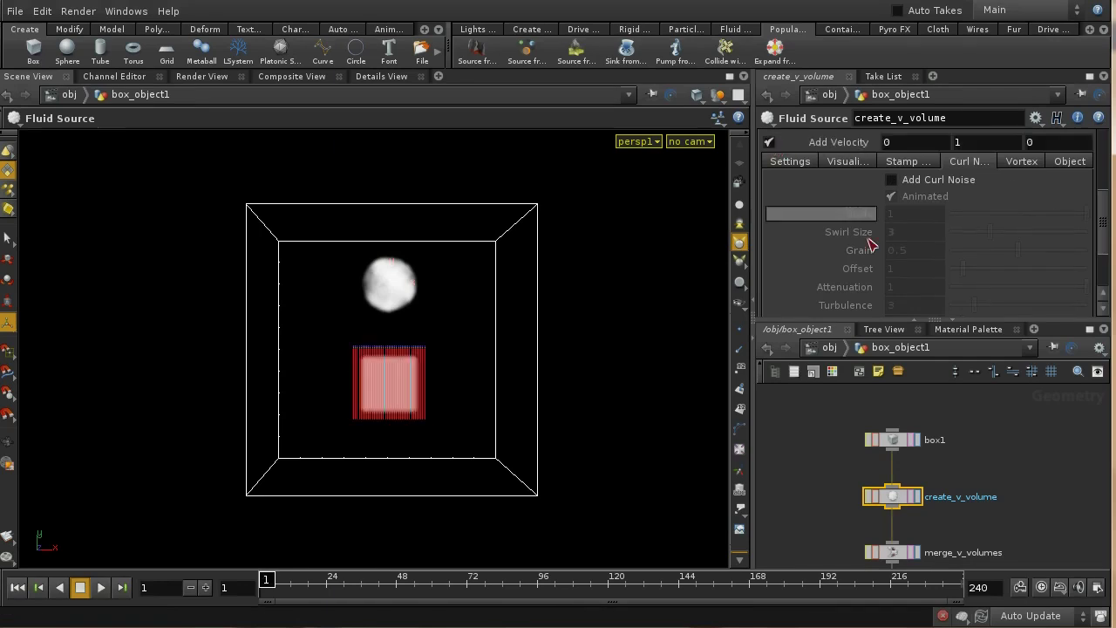
{"action": "left_click", "coordinate": [911, 146]}
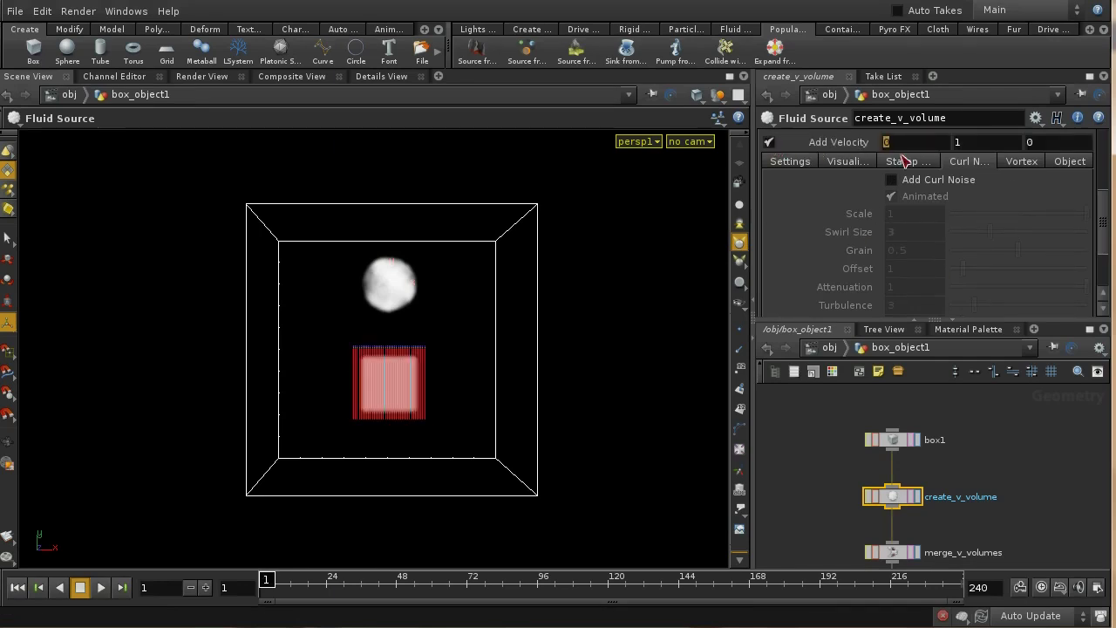
{"action": "left_click", "coordinate": [980, 141]}
{"action": "type", "text": "0"}
{"action": "key", "text": "Return"}
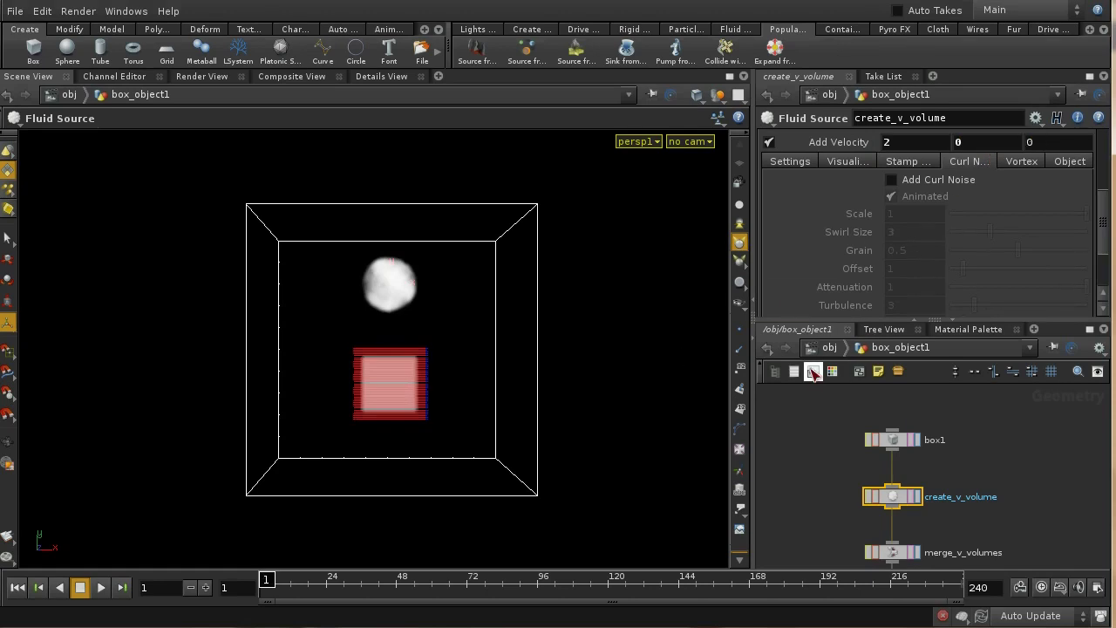
{"action": "scroll", "coordinate": [1101, 185], "scroll_direction": "up", "scroll_amount": 3}
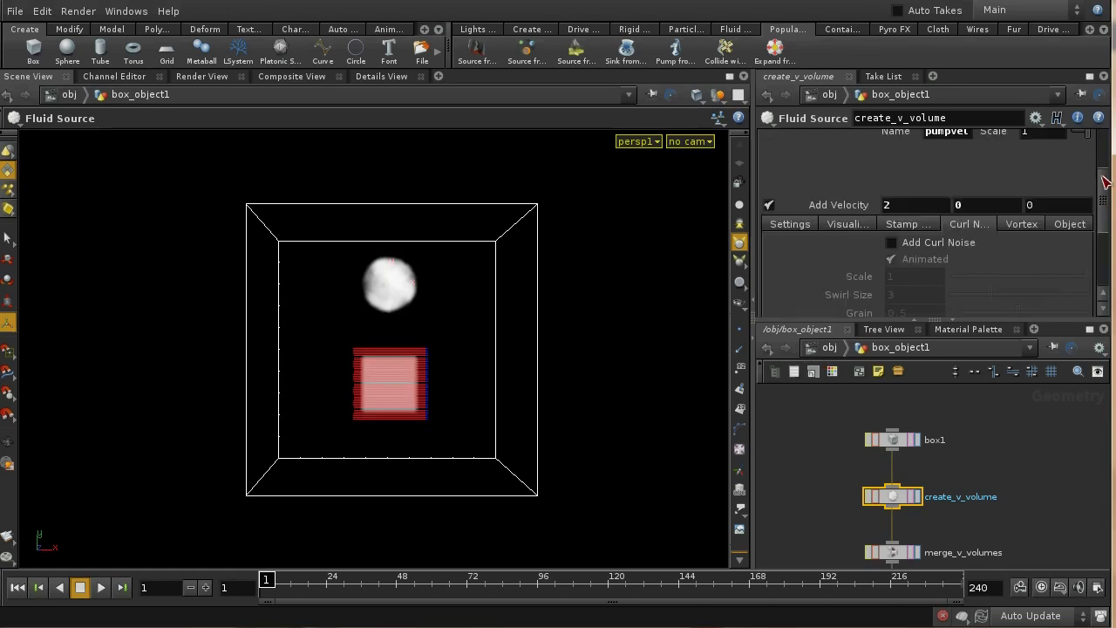
{"action": "left_click", "coordinate": [834, 355]}
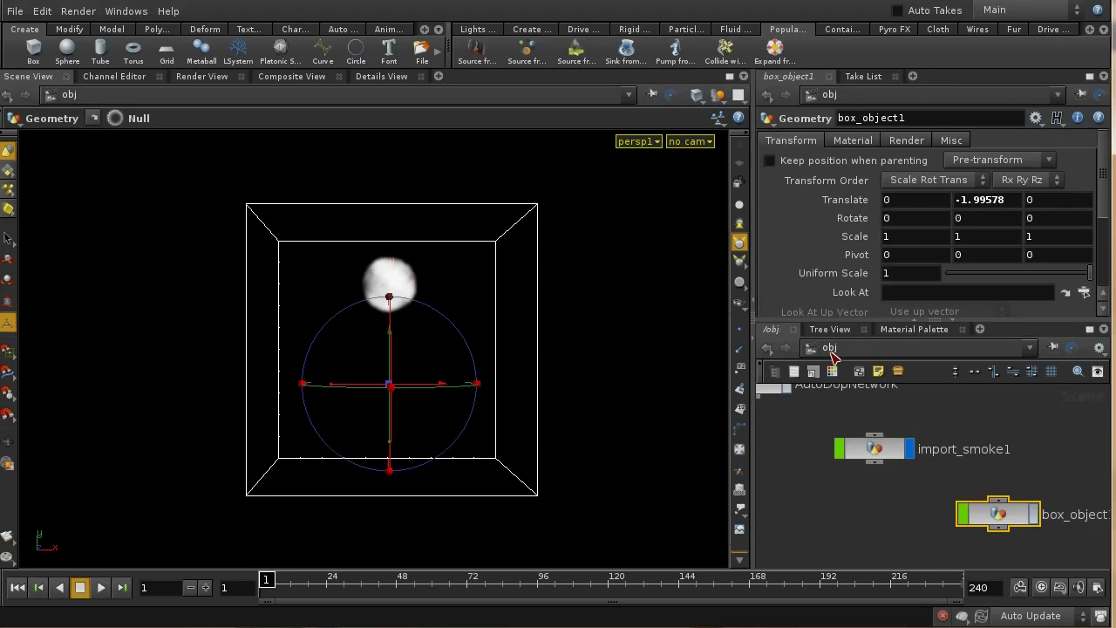
Replay the simulation to about frame 53, then stop and return to frame 1.
{"action": "left_click", "coordinate": [101, 587]}
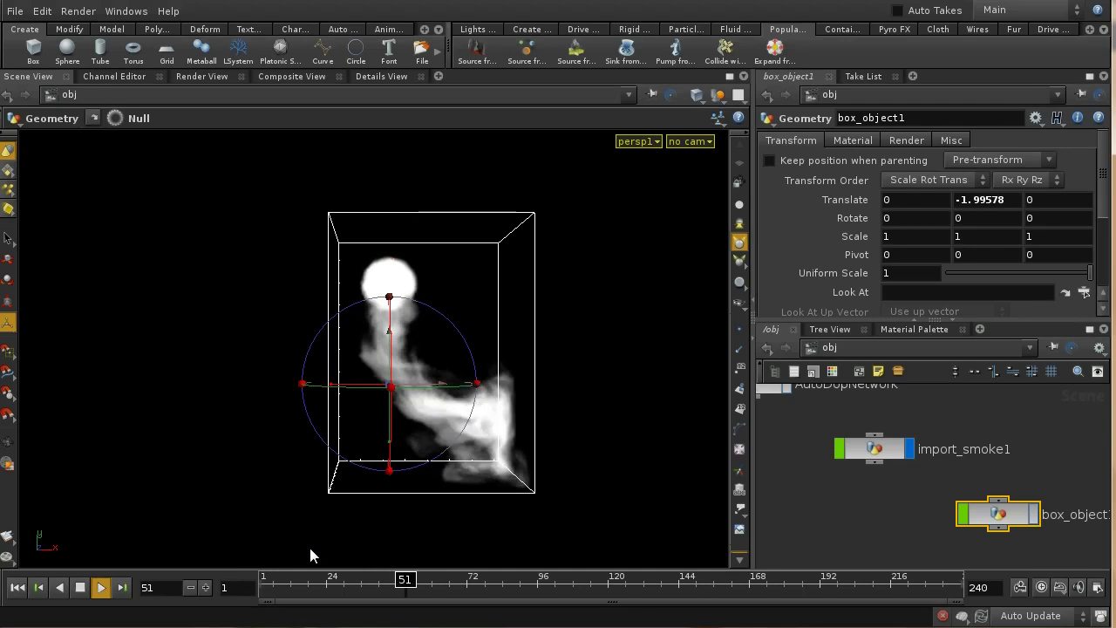
{"action": "left_click", "coordinate": [80, 588]}
{"action": "key", "text": "ctrl+Left"}
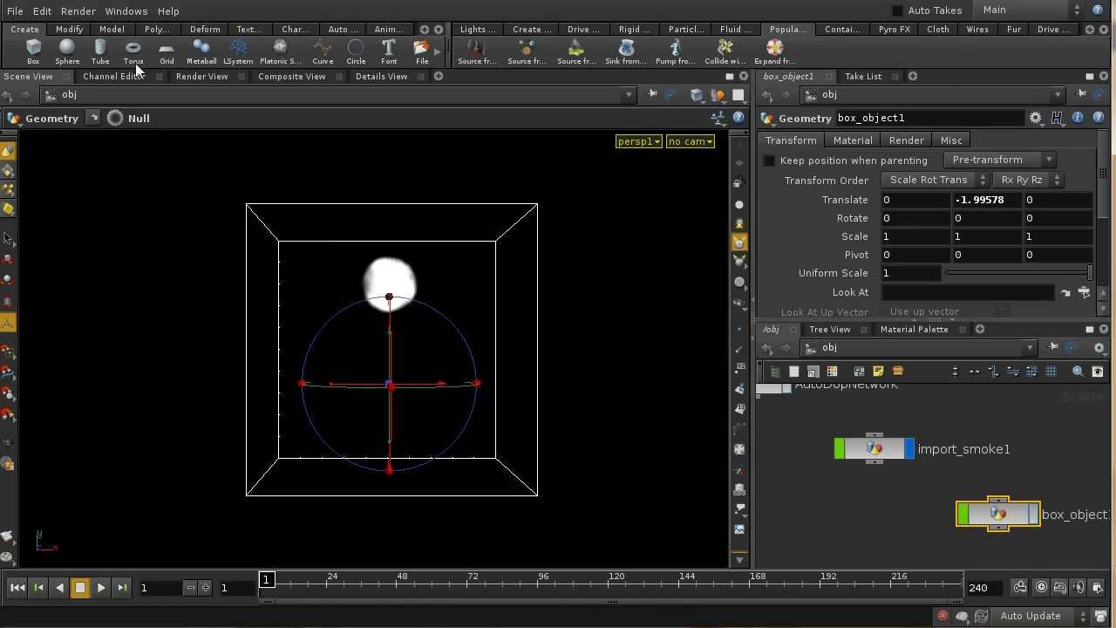
Create a flat box_object1 below the smoke sphere and select it.
{"action": "left_click", "coordinate": [33, 49]}
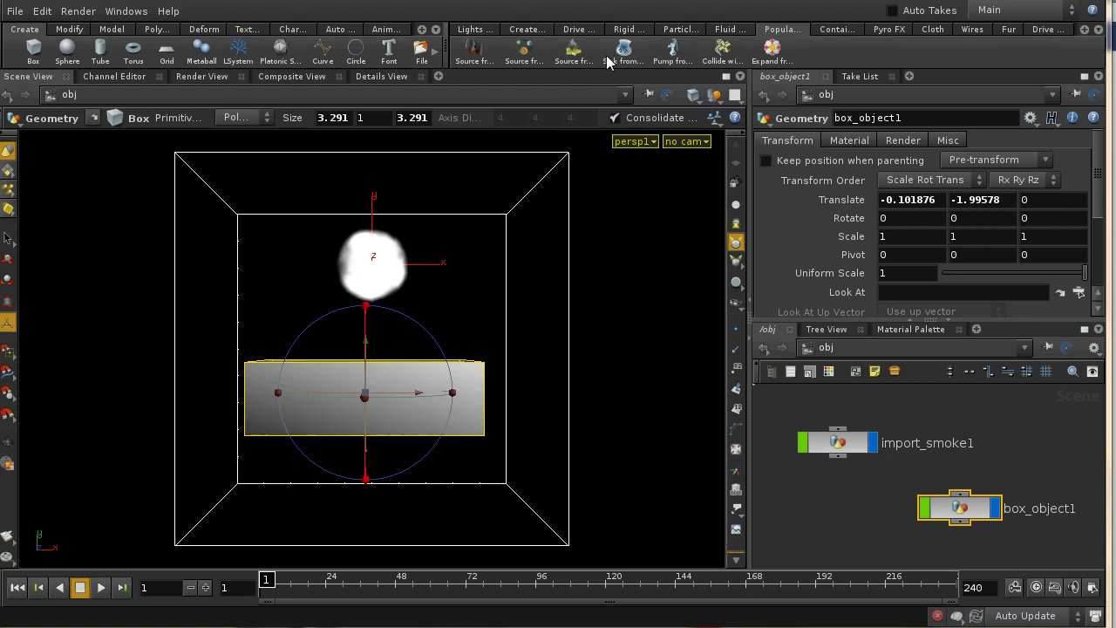
{"action": "left_click", "coordinate": [628, 283]}
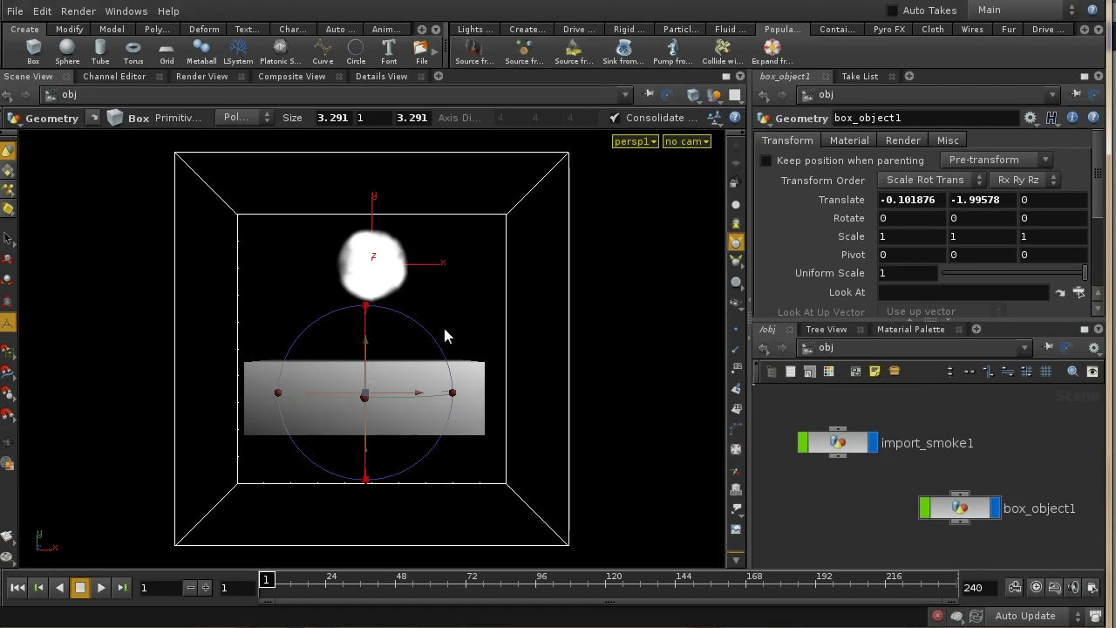
{"action": "left_click", "coordinate": [456, 397]}
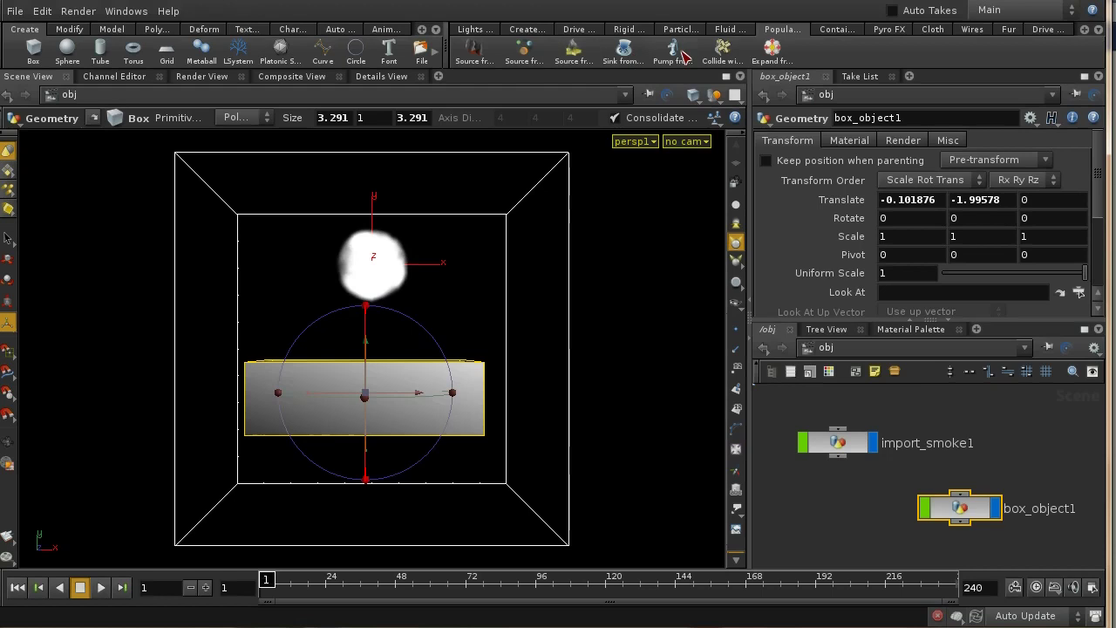
Make the box a Sink from Objects for the smoke container.
{"action": "left_click", "coordinate": [623, 50]}
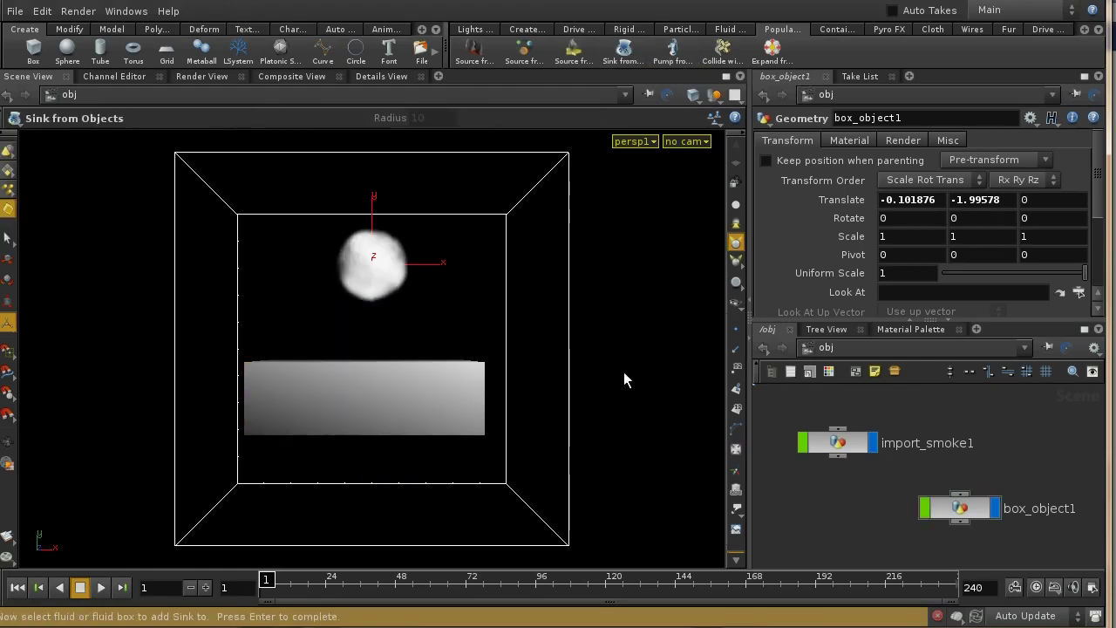
{"action": "left_click_drag", "start_coordinate": [549, 327], "coordinate": [602, 373]}
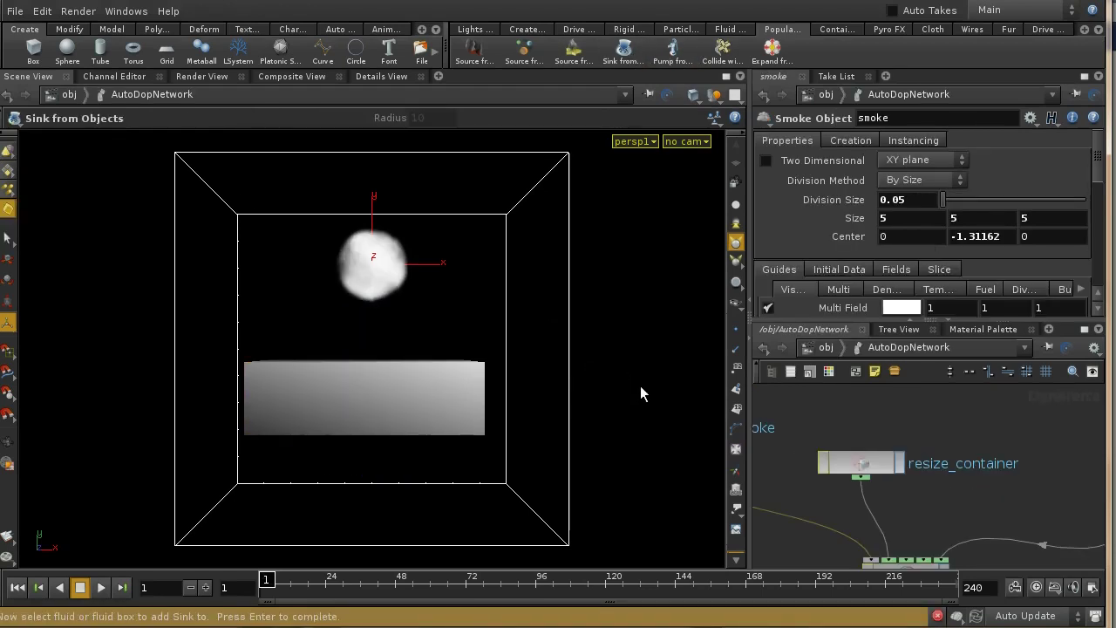
{"action": "key", "text": "Return"}
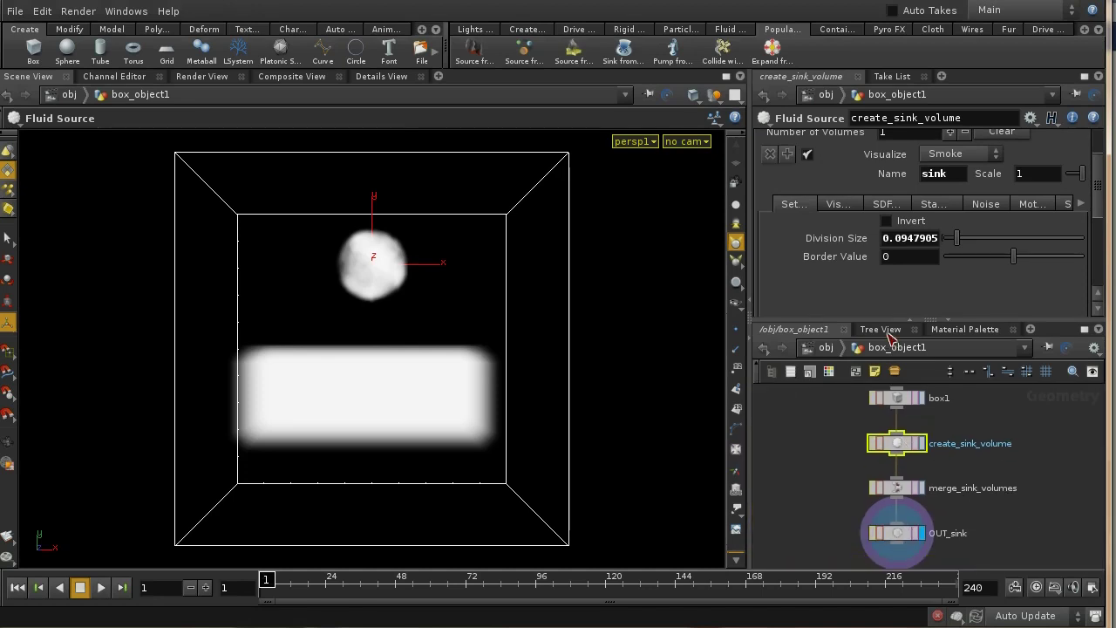
Show the sink and density sources feeding merge2 inside AutoDopNetwork.
{"action": "left_click", "coordinate": [827, 349]}
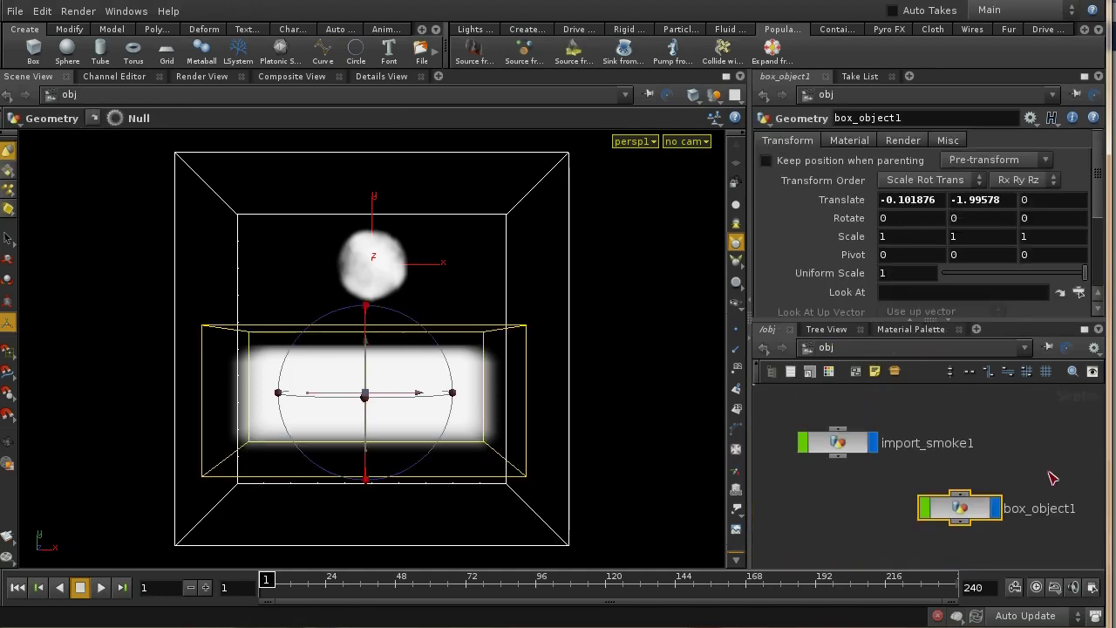
{"action": "double_click", "coordinate": [894, 477]}
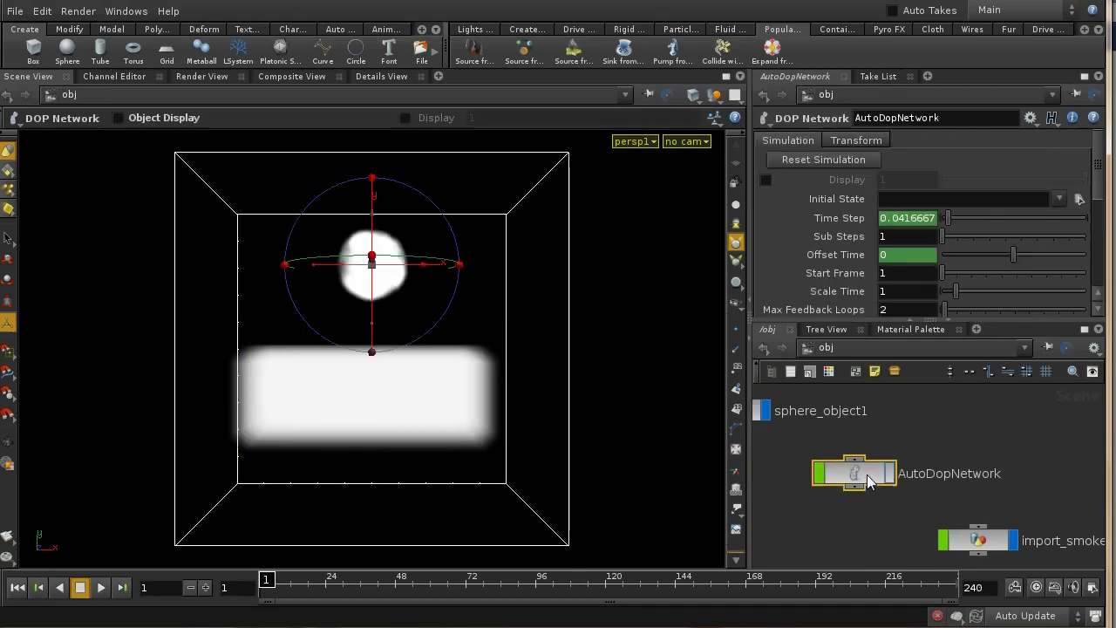
{"action": "scroll", "coordinate": [983, 514], "scroll_direction": "down", "scroll_amount": 5}
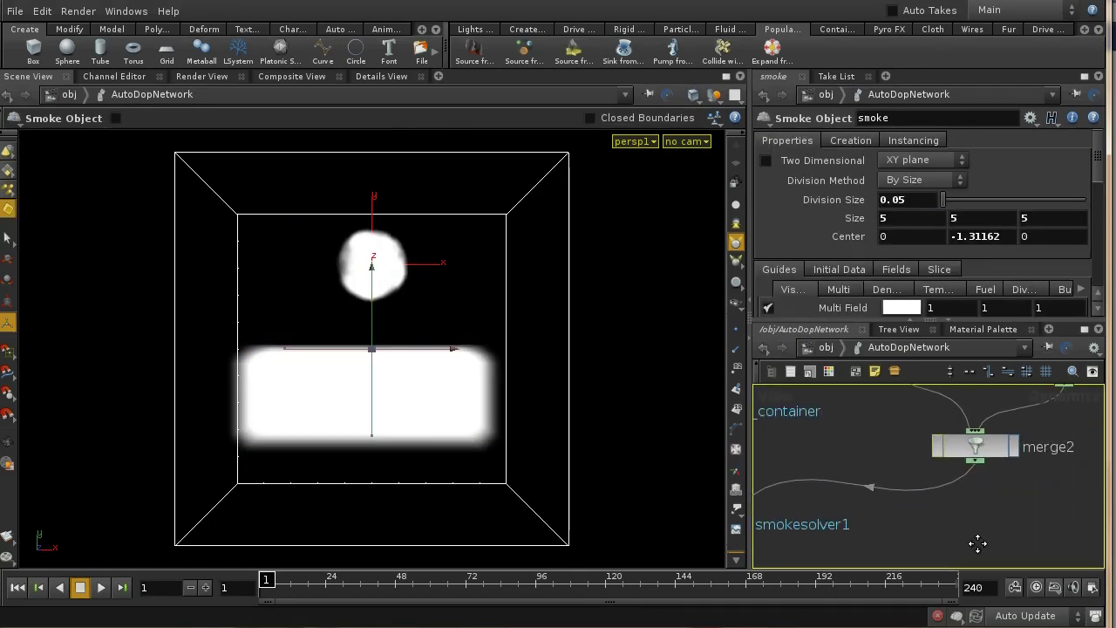
{"action": "middle_click_drag", "start_coordinate": [1041, 512], "coordinate": [922, 561]}
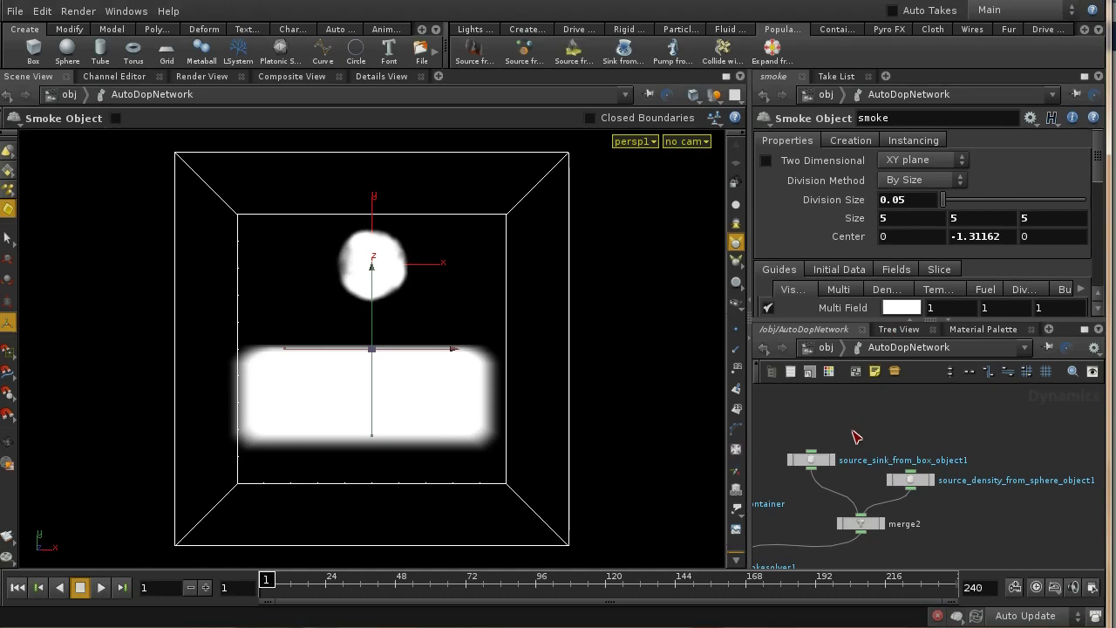
Inspect source_sink_from_box_object1's Source Volume settings (Clamp Sub), then return to /obj.
{"action": "left_click", "coordinate": [816, 459]}
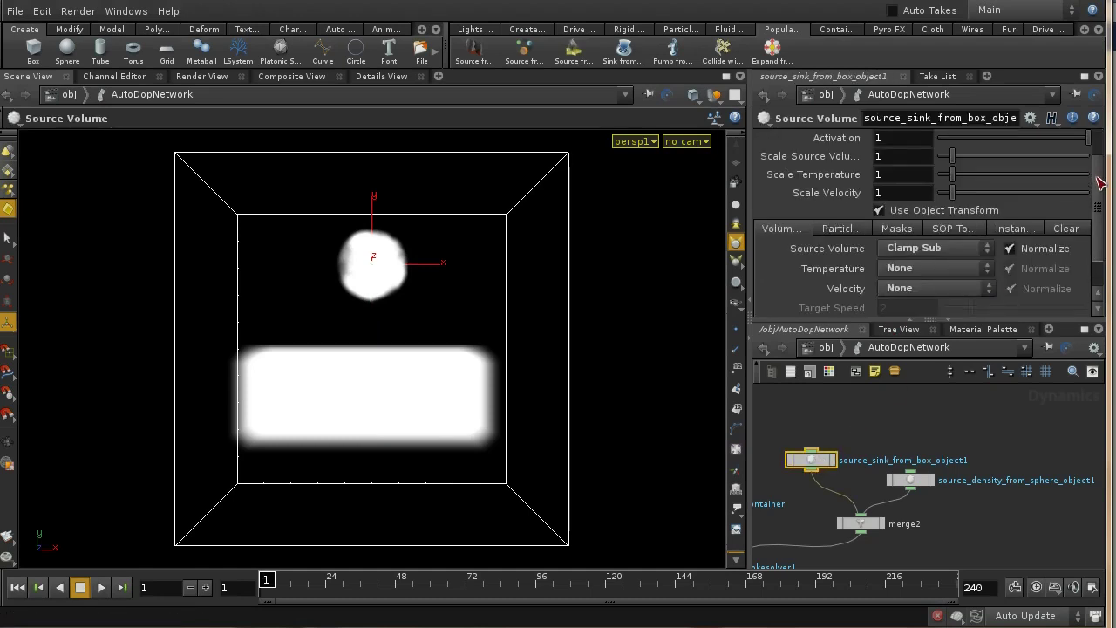
{"action": "scroll", "coordinate": [1101, 157], "scroll_direction": "up", "scroll_amount": 2}
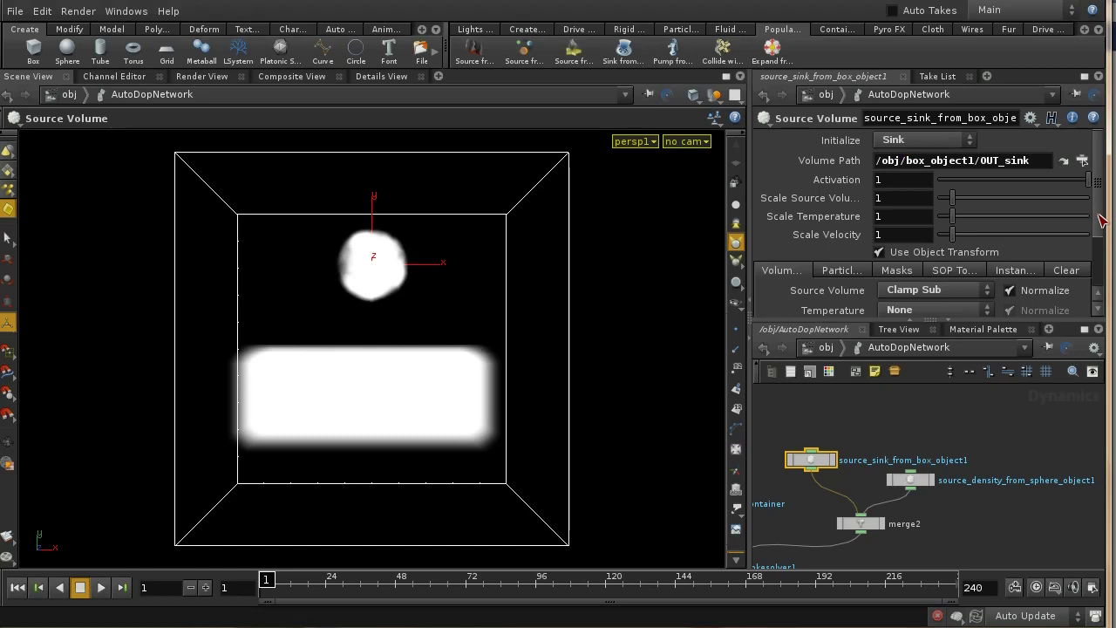
{"action": "scroll", "coordinate": [1104, 236], "scroll_direction": "down", "scroll_amount": 4}
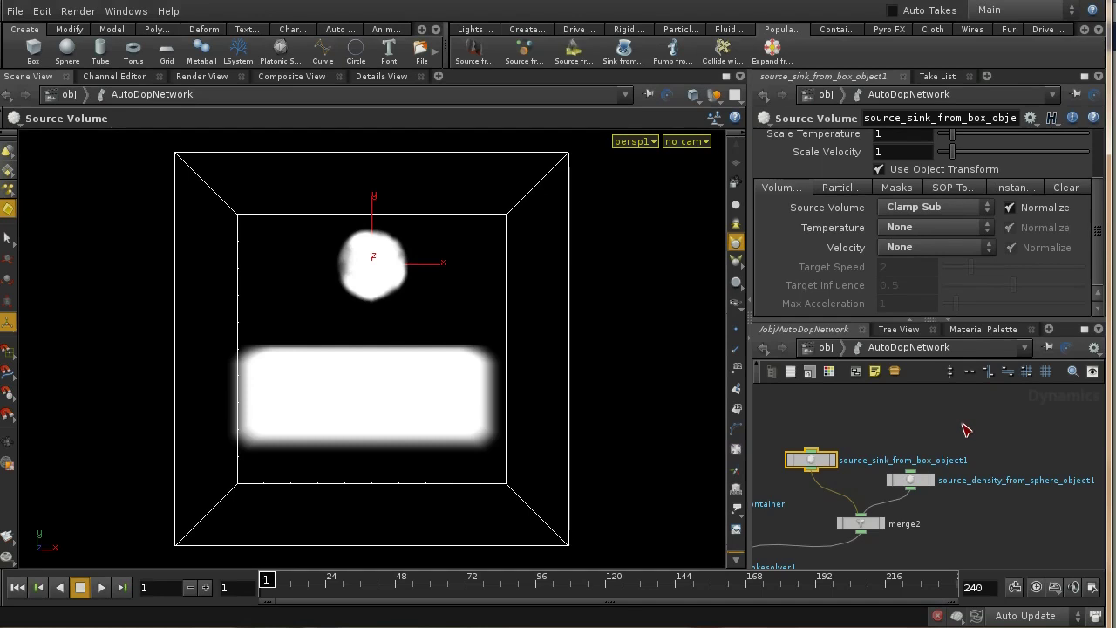
{"action": "left_click", "coordinate": [823, 350]}
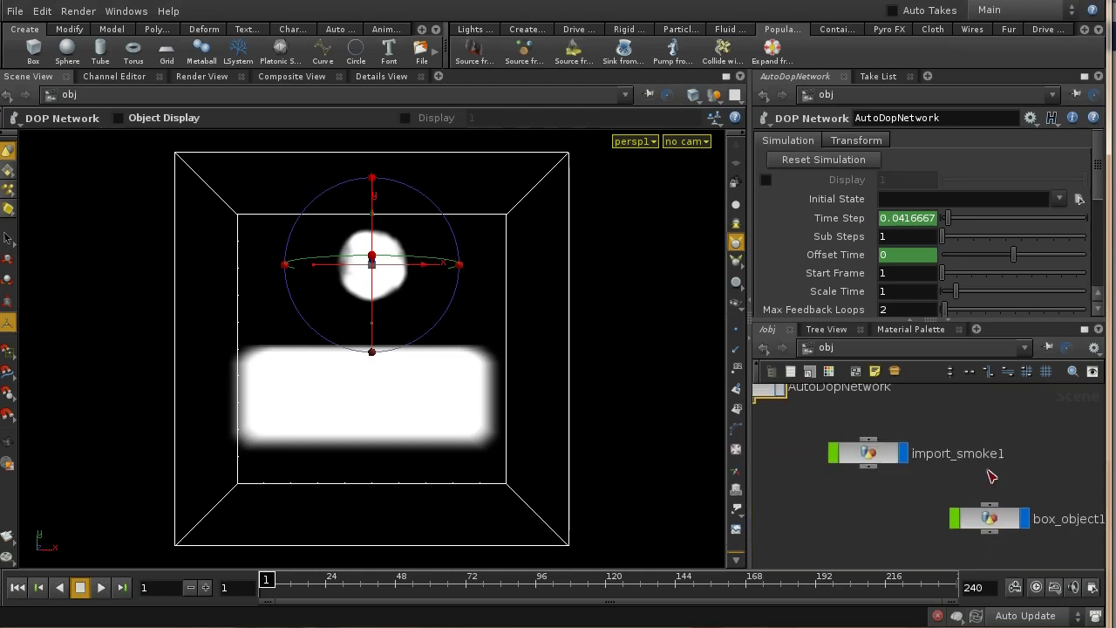
Set create_sink_volume's Scale to 4 inside box_object1, then return to object level.
{"action": "left_click", "coordinate": [991, 519]}
{"action": "double_click", "coordinate": [994, 520]}
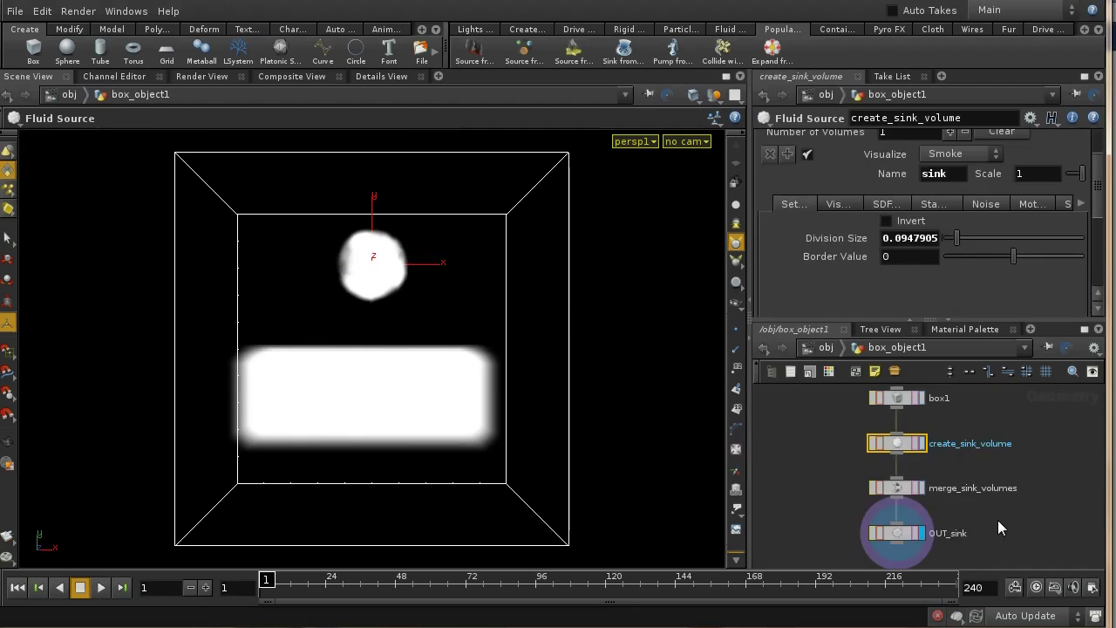
{"action": "double_click", "coordinate": [1040, 174]}
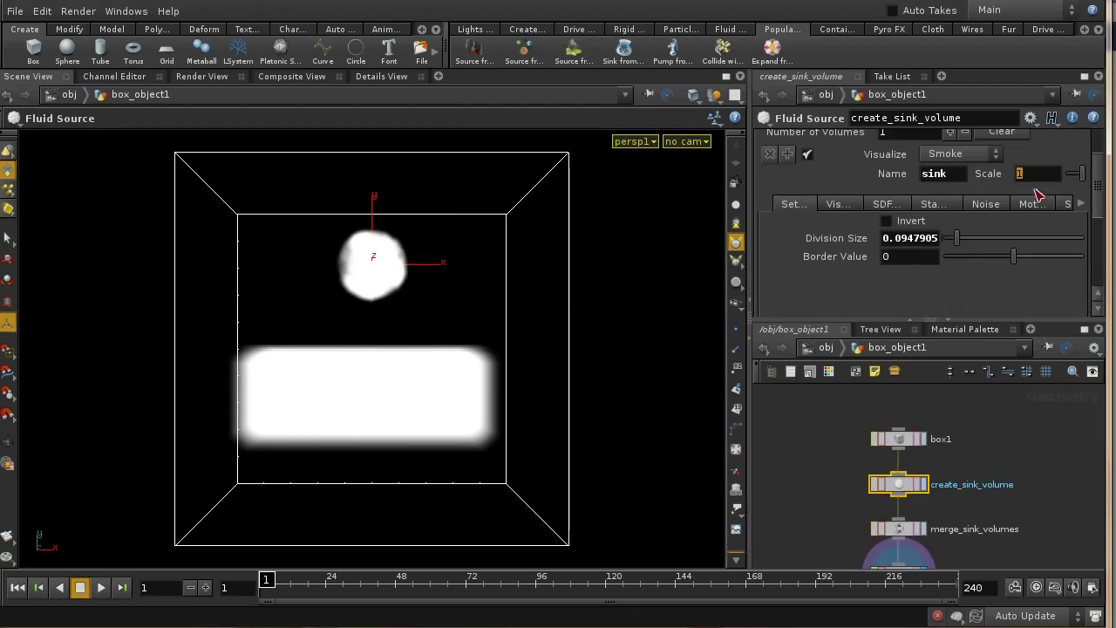
{"action": "type", "text": "4"}
{"action": "key", "text": "Return"}
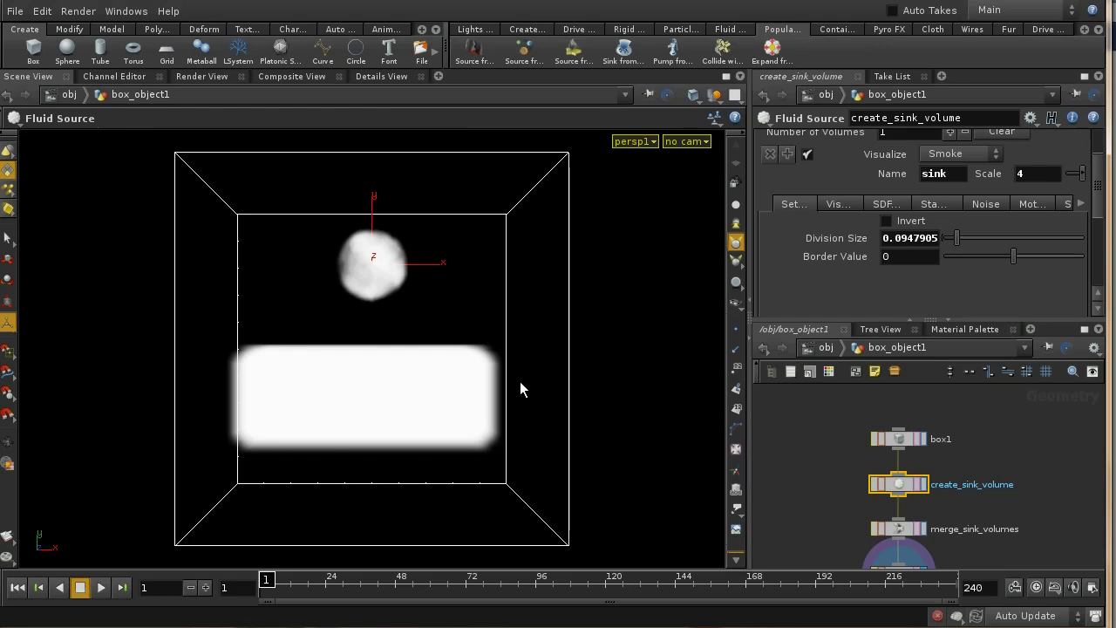
{"action": "left_click", "coordinate": [820, 347]}
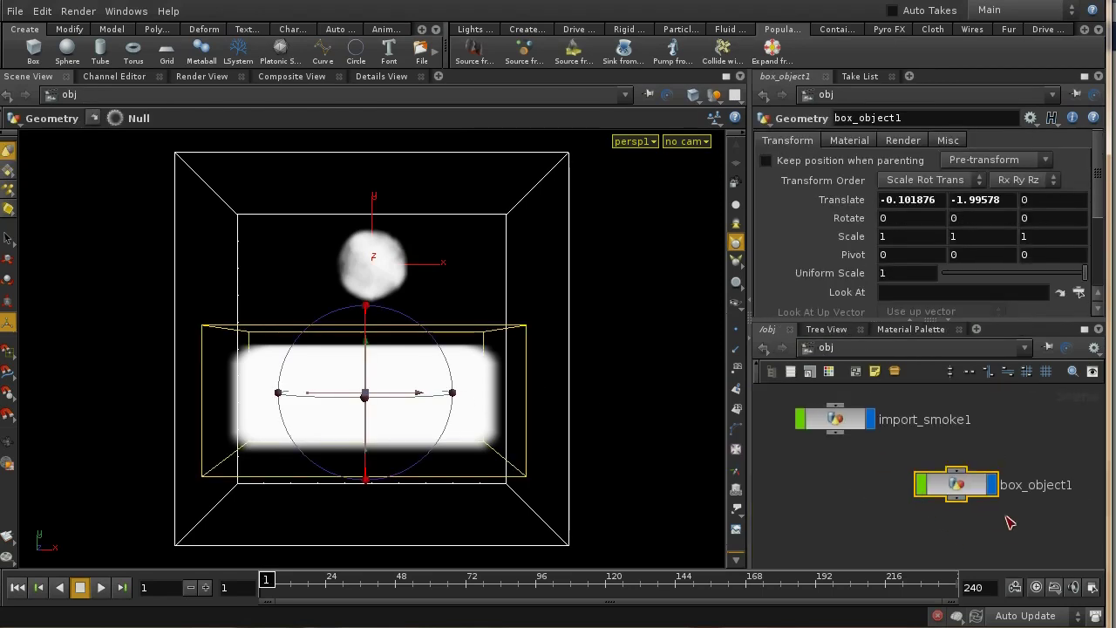
Hide box_object1, play the simulation to watch the Scale 4 sink absorb smoke, then rewind to frame 1.
{"action": "left_click", "coordinate": [995, 493]}
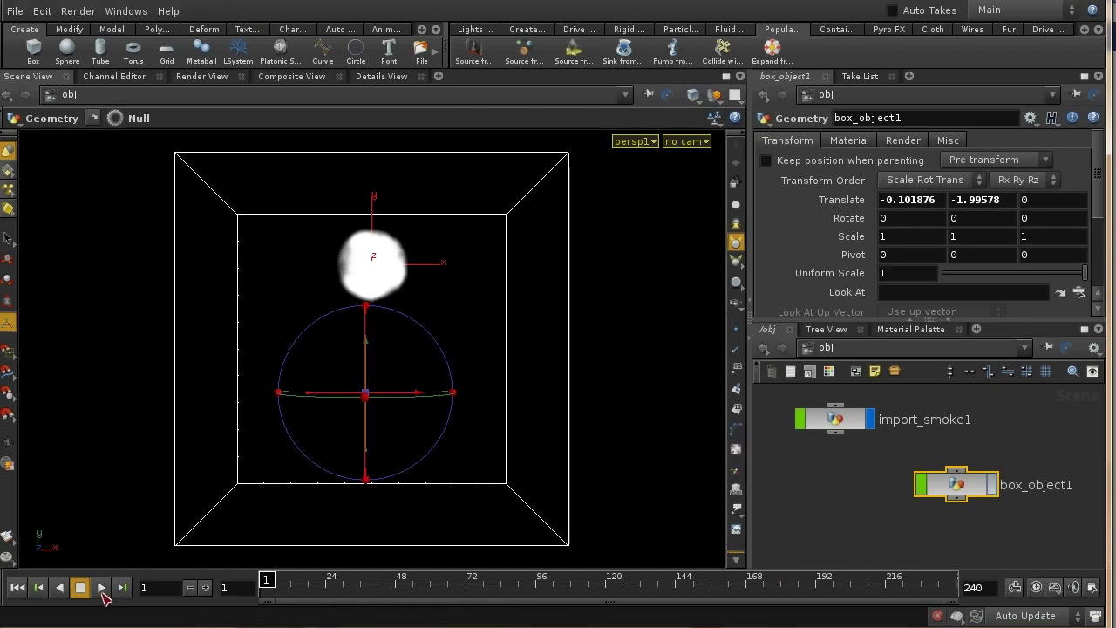
{"action": "left_click", "coordinate": [101, 589]}
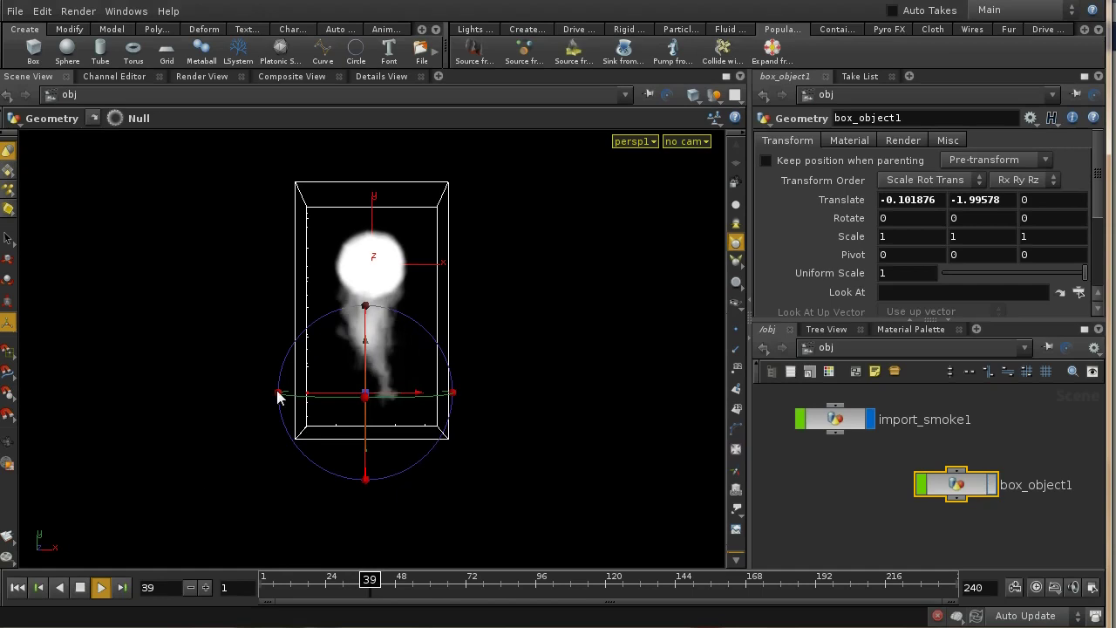
{"action": "left_click", "coordinate": [79, 588]}
{"action": "left_click", "coordinate": [17, 587]}
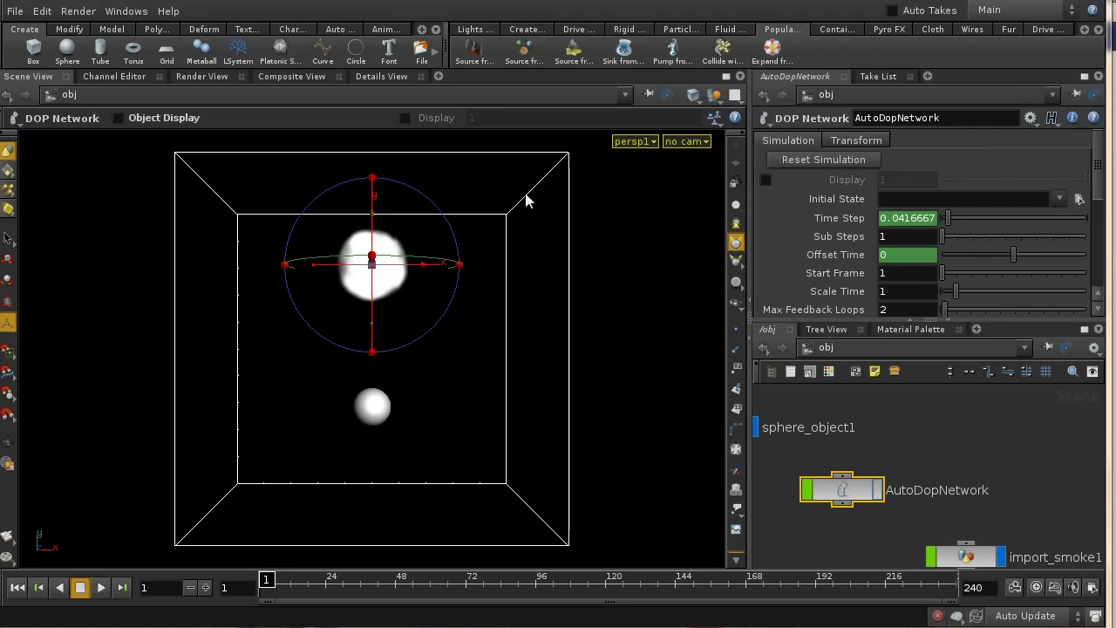
Make sphere_object2 an Expand from Objects source for the smoke container.
{"action": "left_click", "coordinate": [375, 410]}
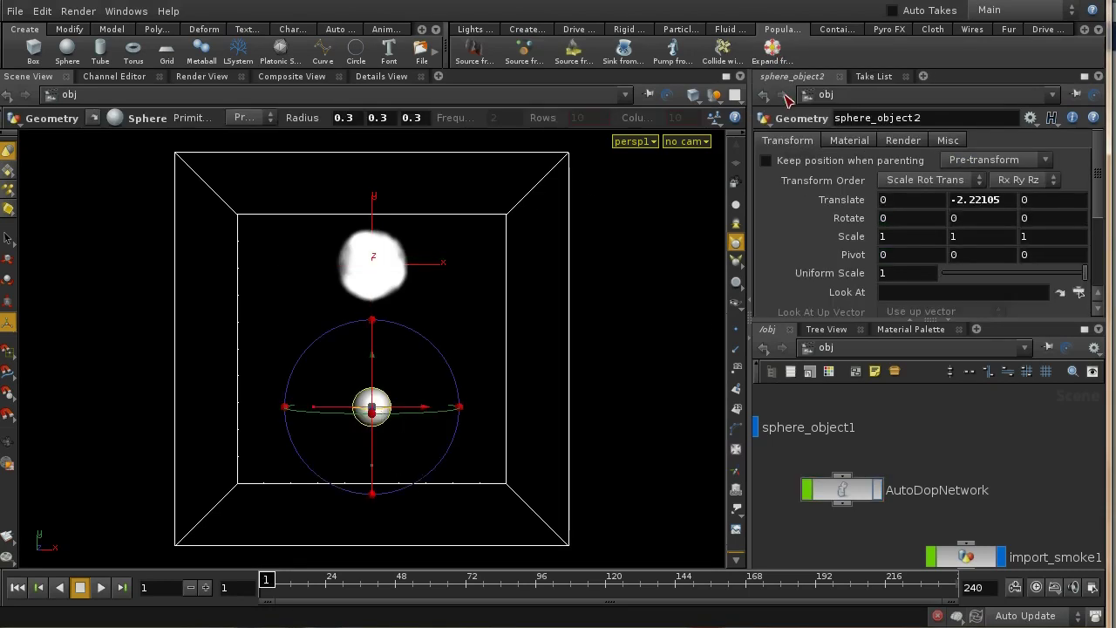
{"action": "left_click", "coordinate": [772, 49]}
{"action": "left_click_drag", "start_coordinate": [560, 305], "coordinate": [587, 346]}
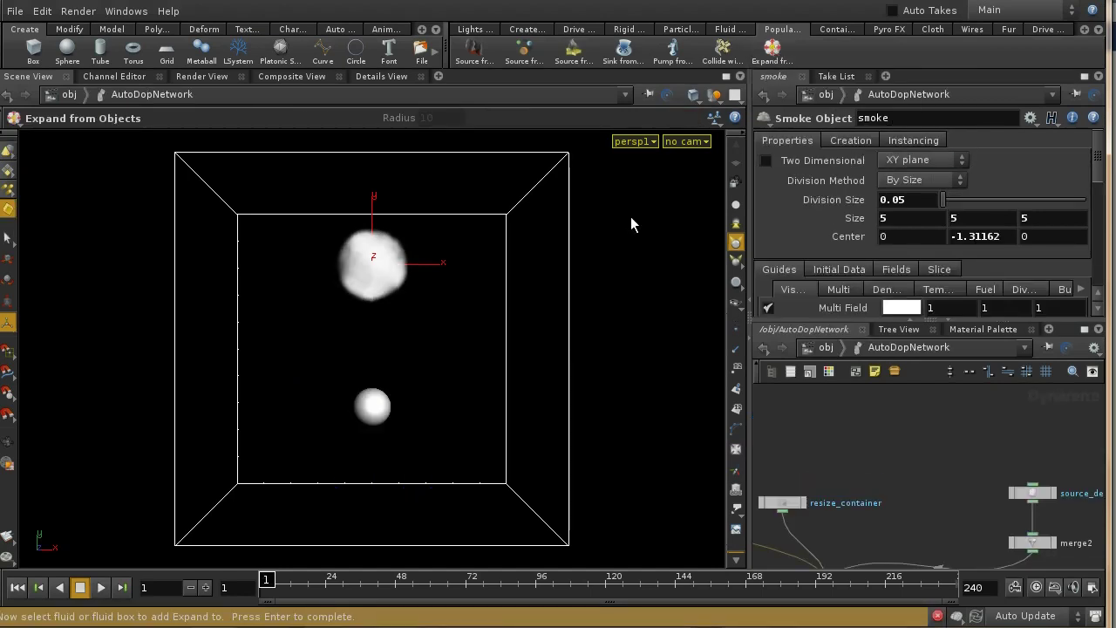
{"action": "key", "text": "Return"}
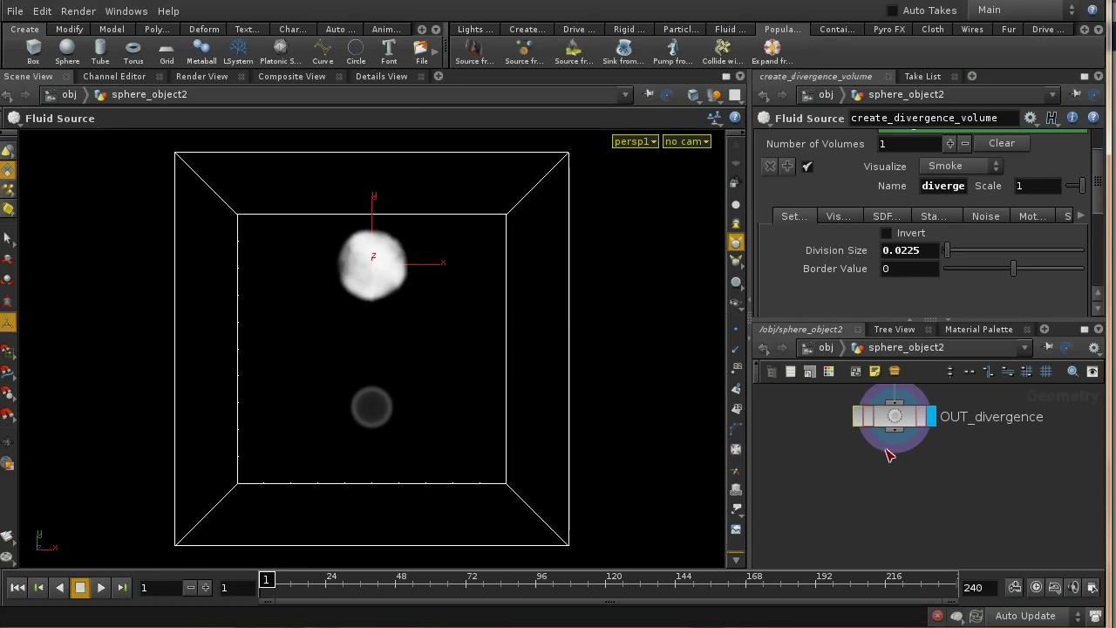
Set the create_divergence_volume Scale to 5 and return to the obj level.
{"action": "middle_click_drag", "start_coordinate": [922, 469], "coordinate": [1001, 488]}
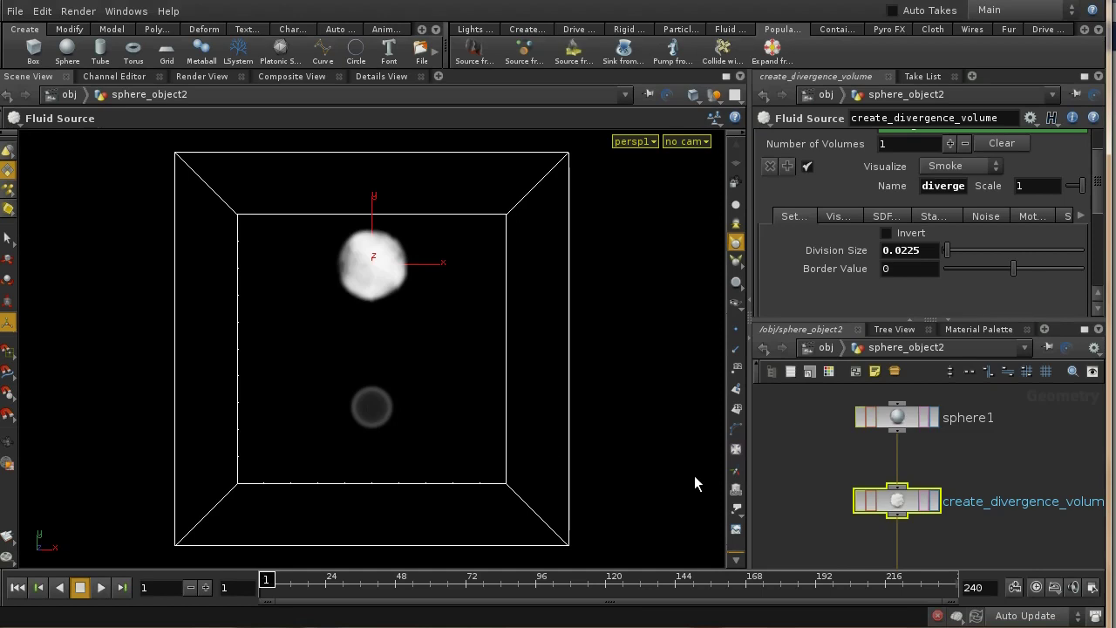
{"action": "middle_click_drag", "start_coordinate": [1036, 541], "coordinate": [979, 486]}
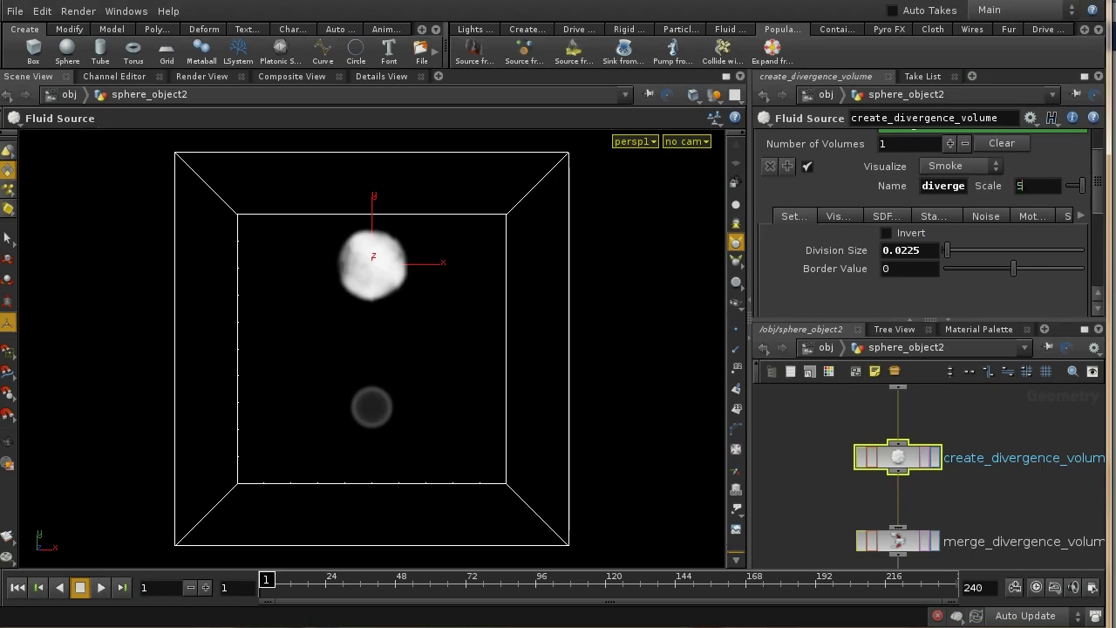
{"action": "type", "text": "5"}
{"action": "key", "text": "Return"}
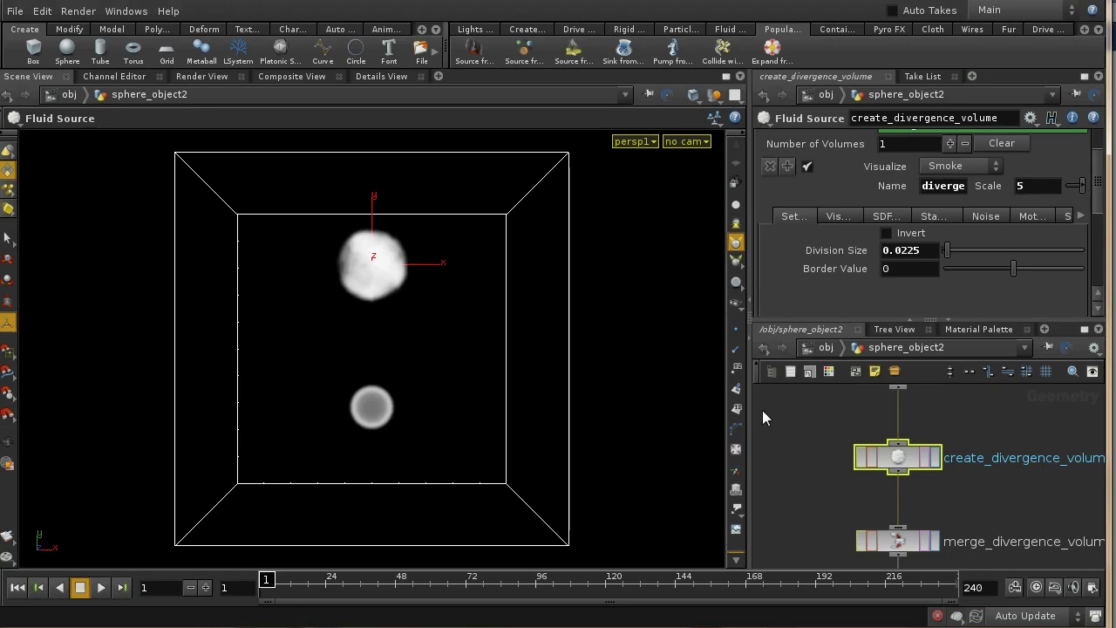
{"action": "left_click", "coordinate": [832, 346]}
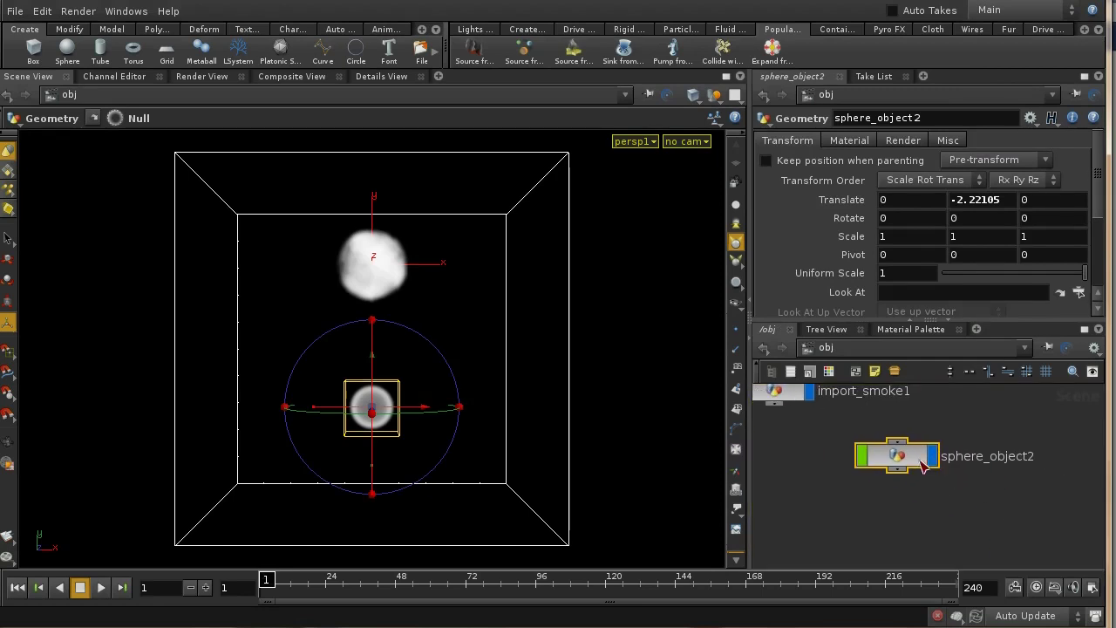
Hide sphere_object2, play the Scale 5 expansion simulation, rewind to frame 1 and frame all nodes.
{"action": "left_click", "coordinate": [935, 460]}
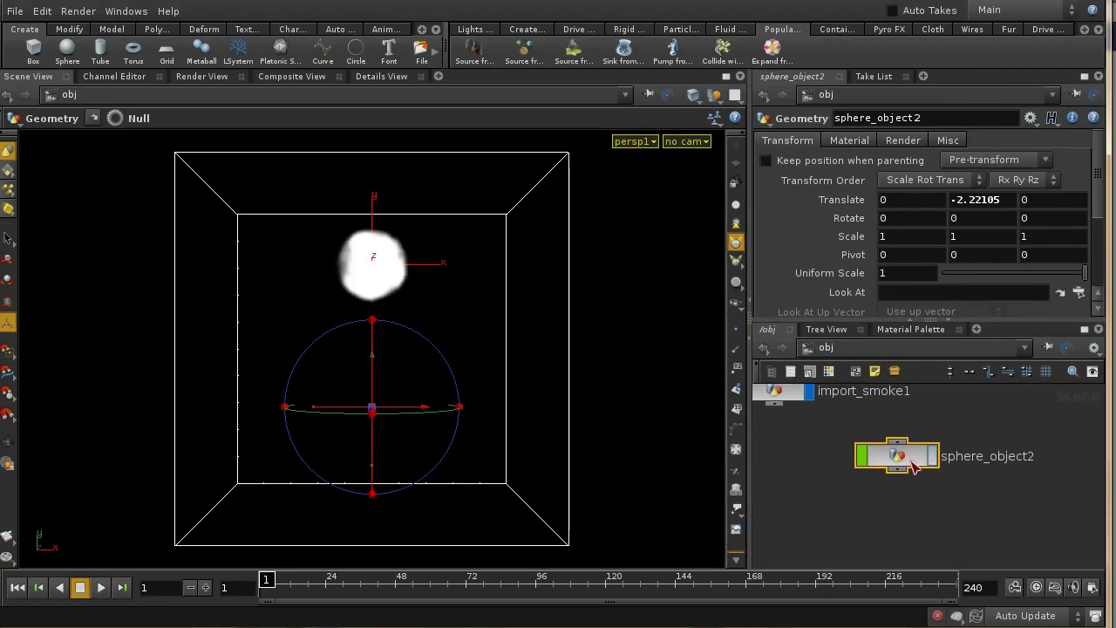
{"action": "left_click", "coordinate": [100, 589]}
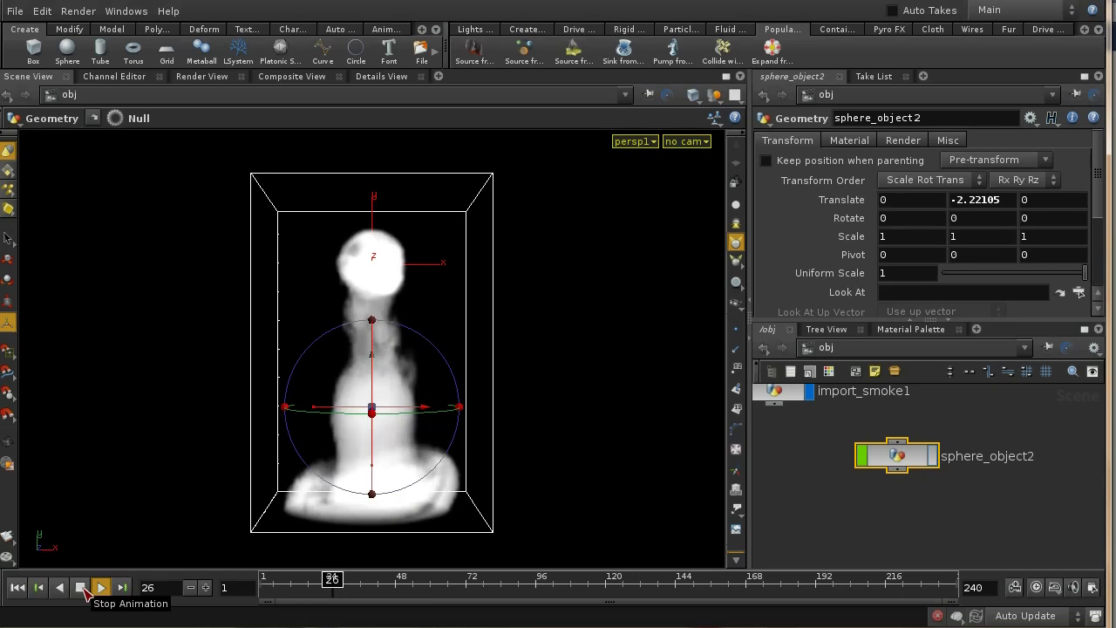
{"action": "left_click", "coordinate": [80, 588]}
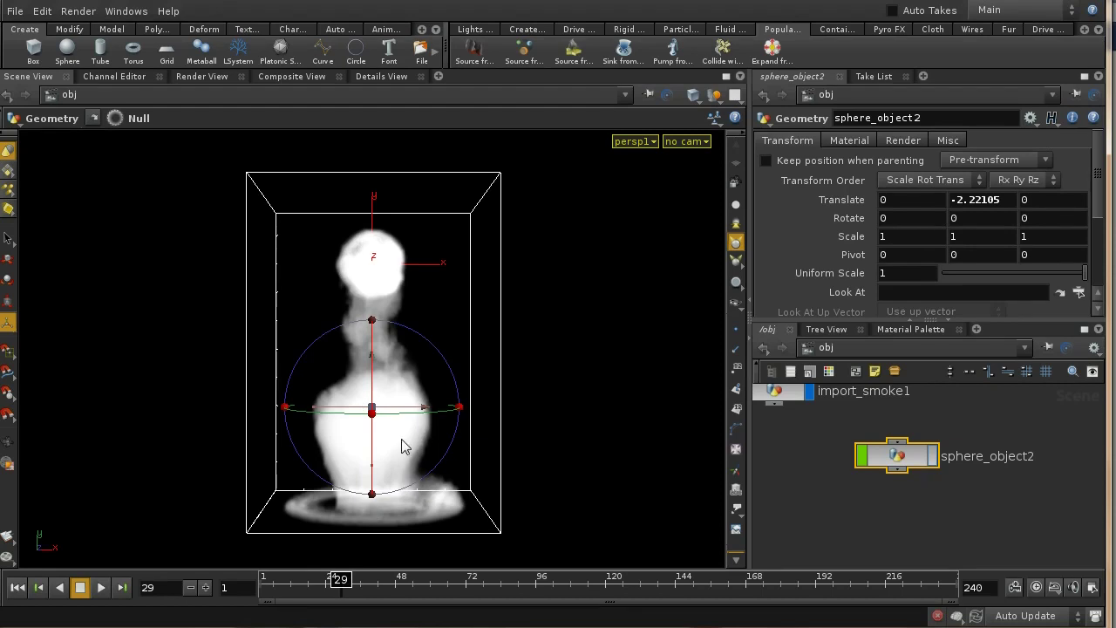
{"action": "left_click", "coordinate": [102, 587]}
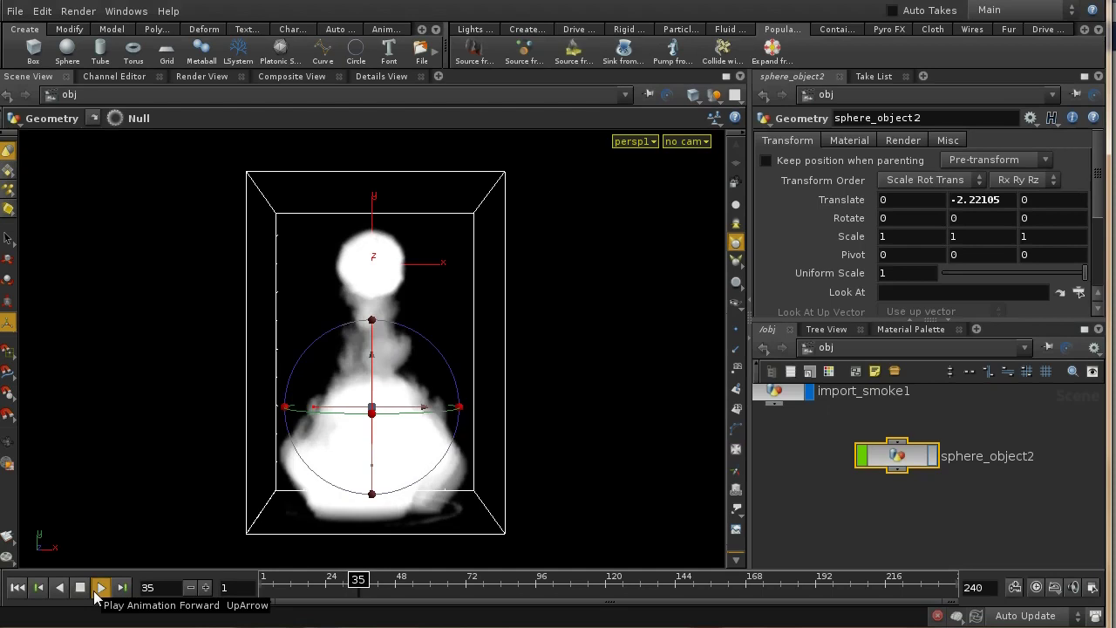
{"action": "key", "text": "Escape"}
{"action": "left_click", "coordinate": [18, 587]}
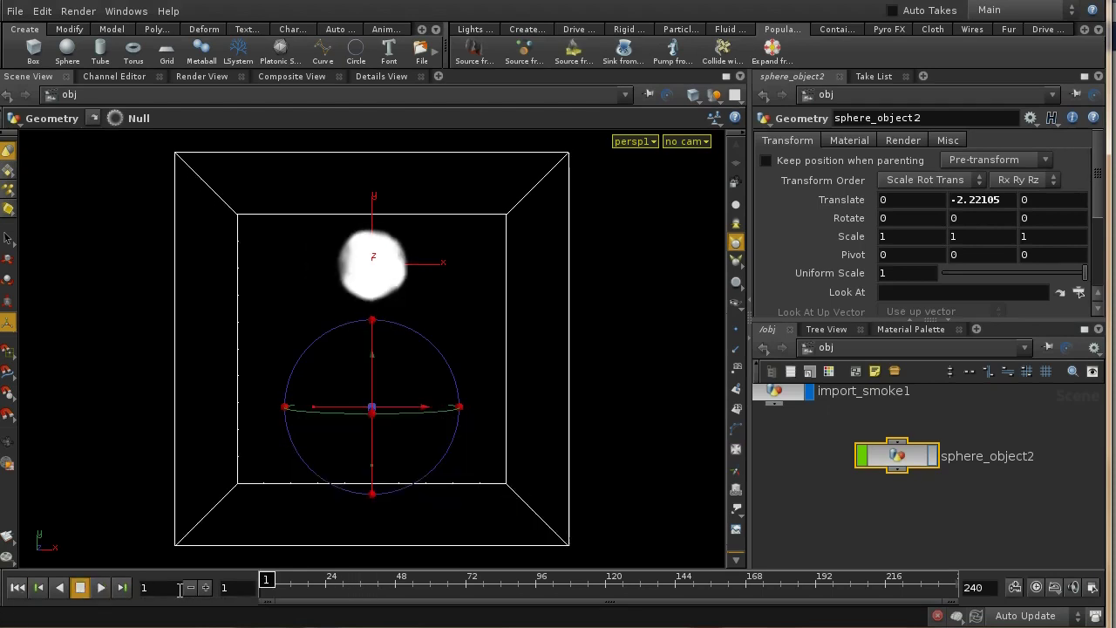
{"action": "key", "text": "h"}
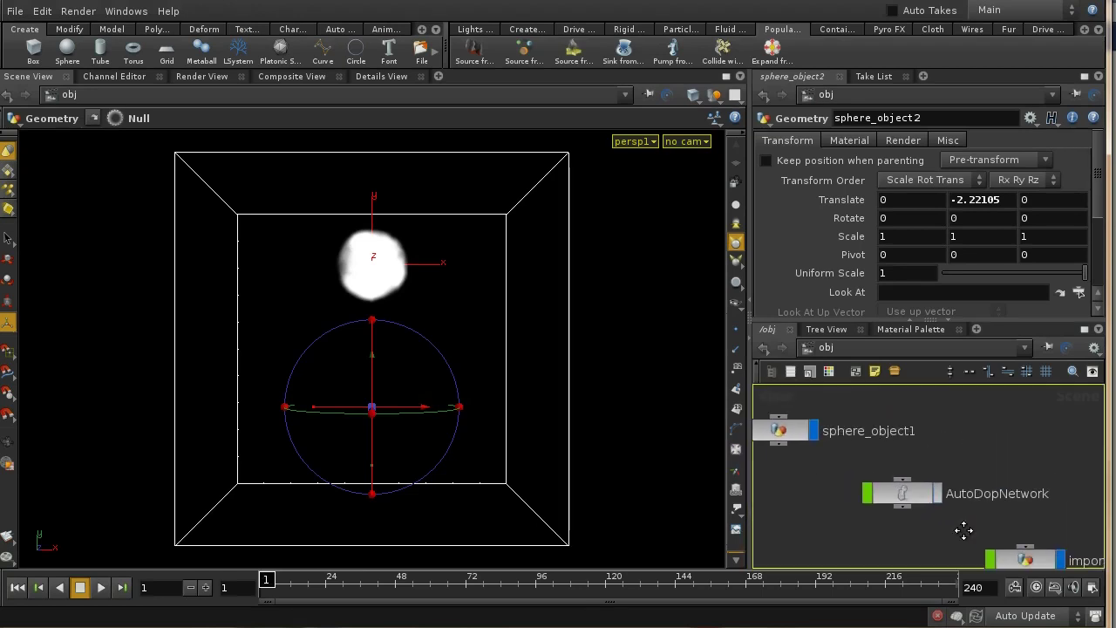
{"action": "double_click", "coordinate": [983, 494]}
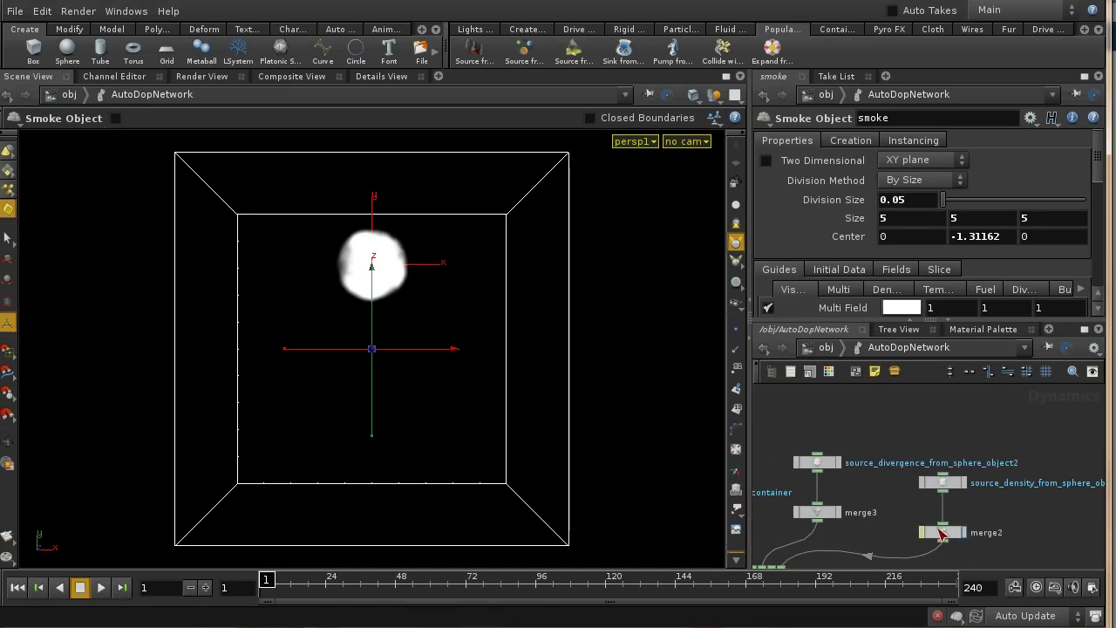
{"action": "left_click", "coordinate": [823, 469]}
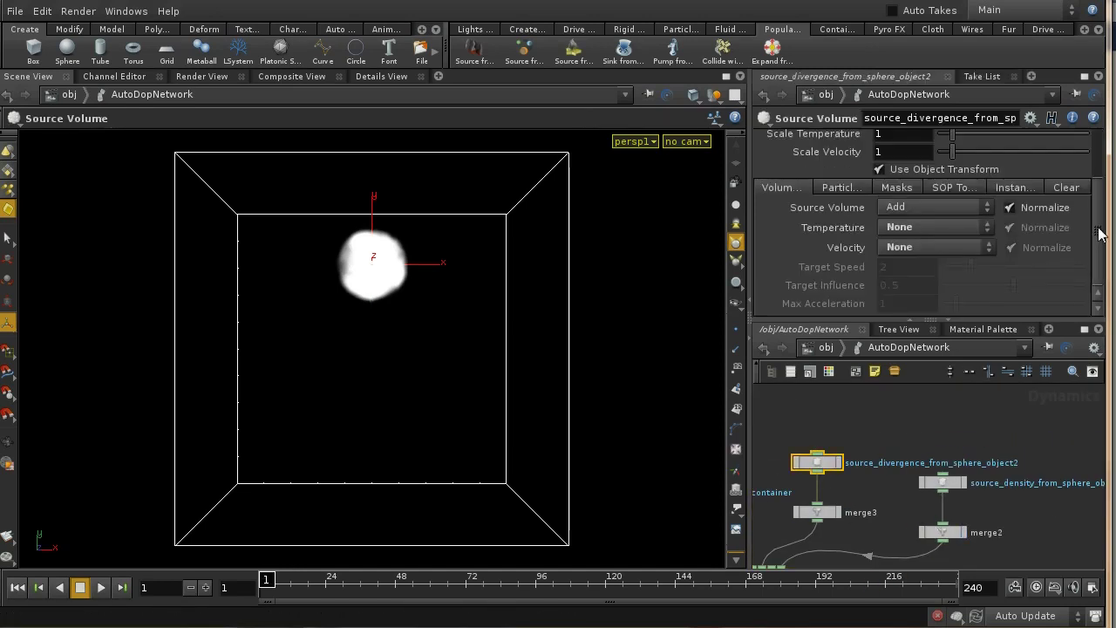
{"action": "left_click_drag", "start_coordinate": [1099, 234], "coordinate": [1097, 175]}
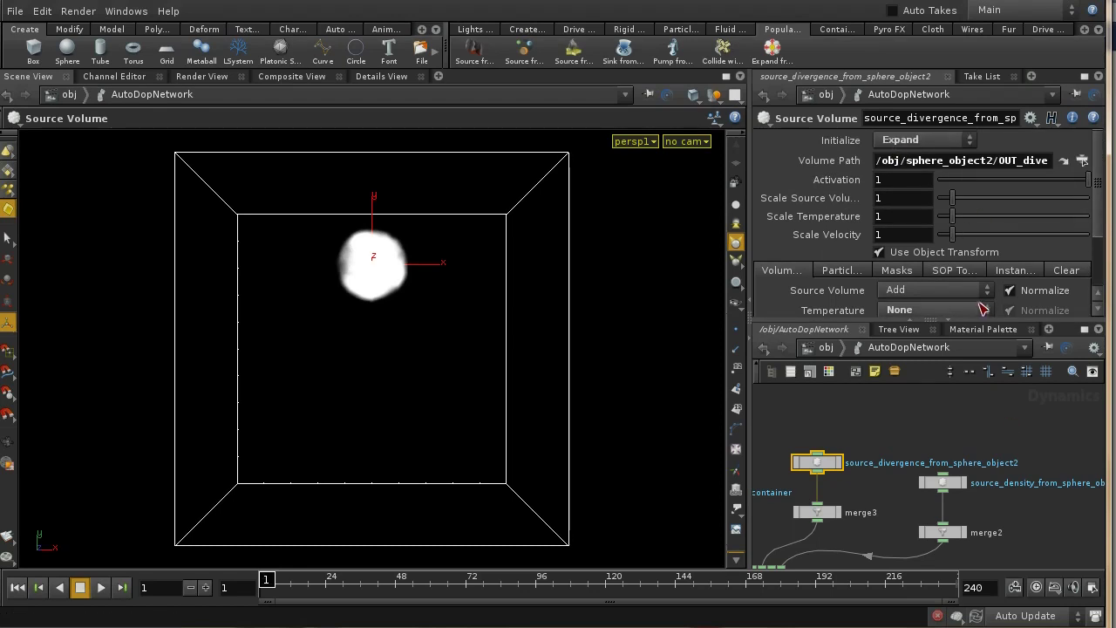
{"action": "left_click", "coordinate": [1003, 272]}
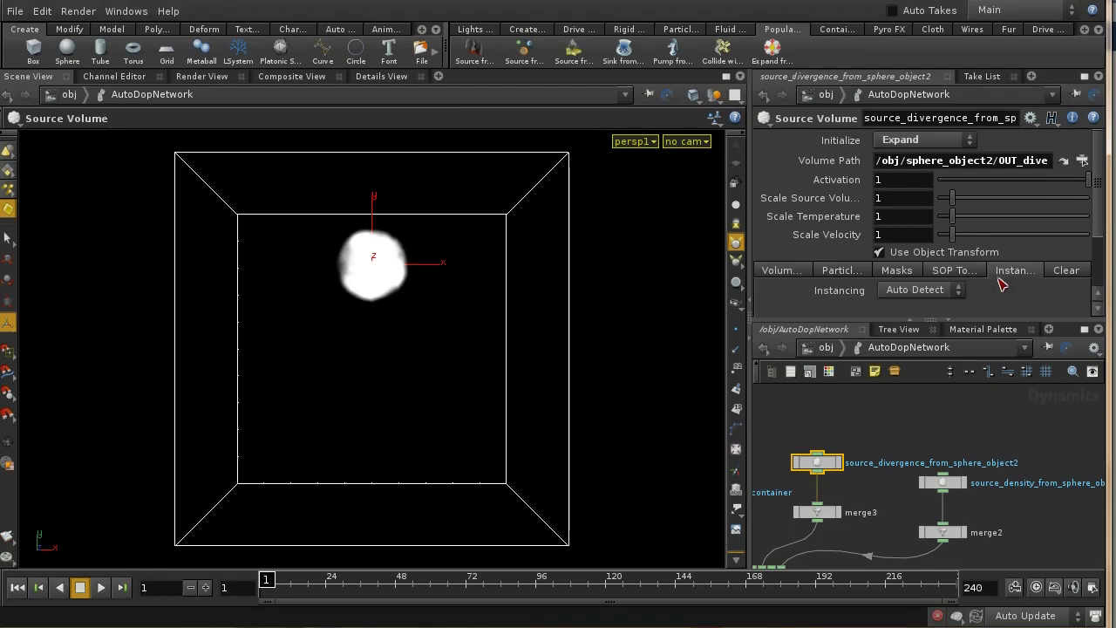
{"action": "left_click", "coordinate": [954, 272]}
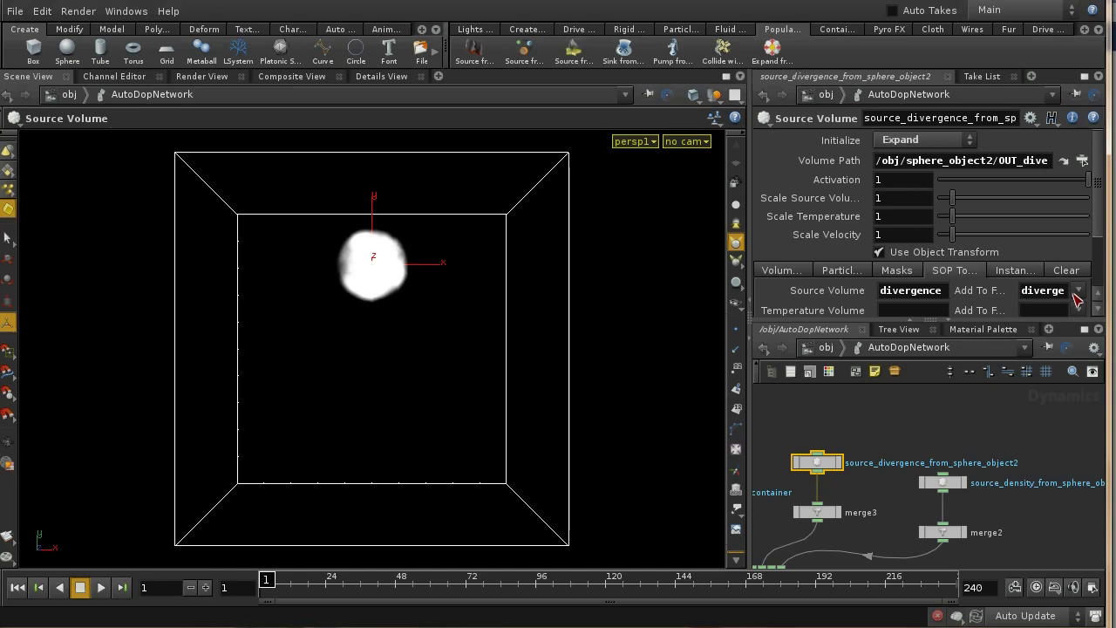
{"action": "left_click", "coordinate": [825, 348]}
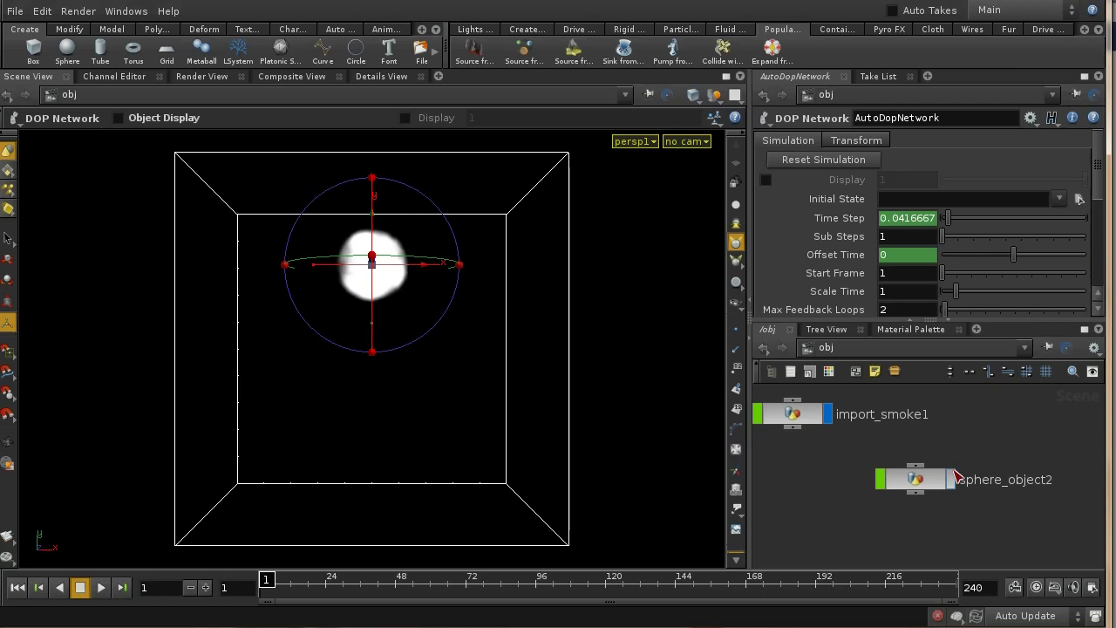
Inside sphere_object2, set the divergence volume Scale to -5.
{"action": "double_click", "coordinate": [927, 486]}
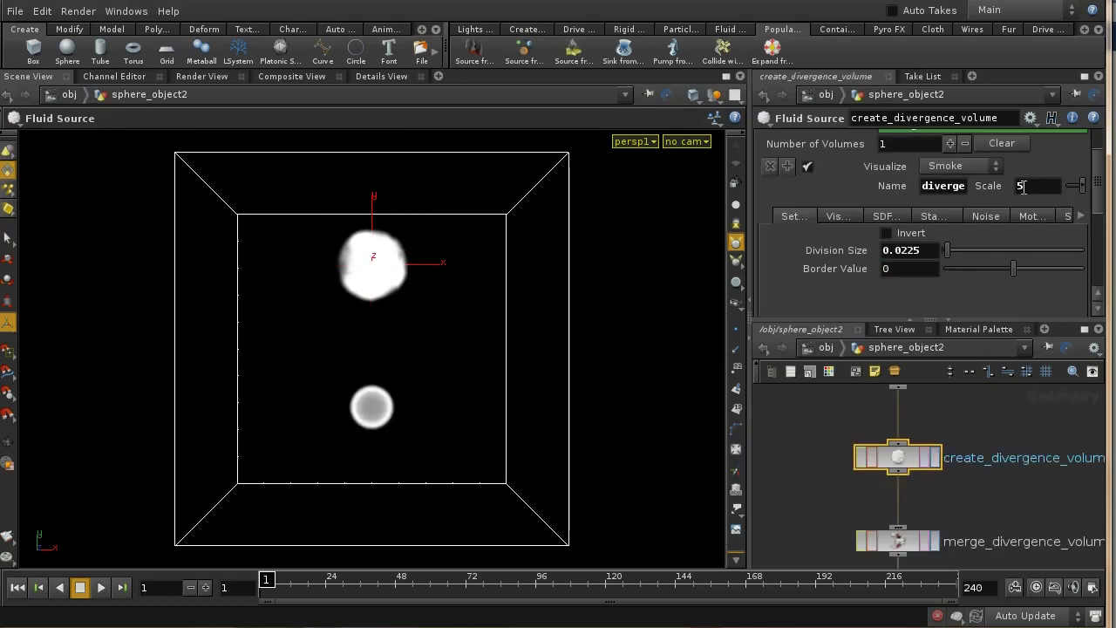
{"action": "type", "text": "-"}
{"action": "key", "text": "Return"}
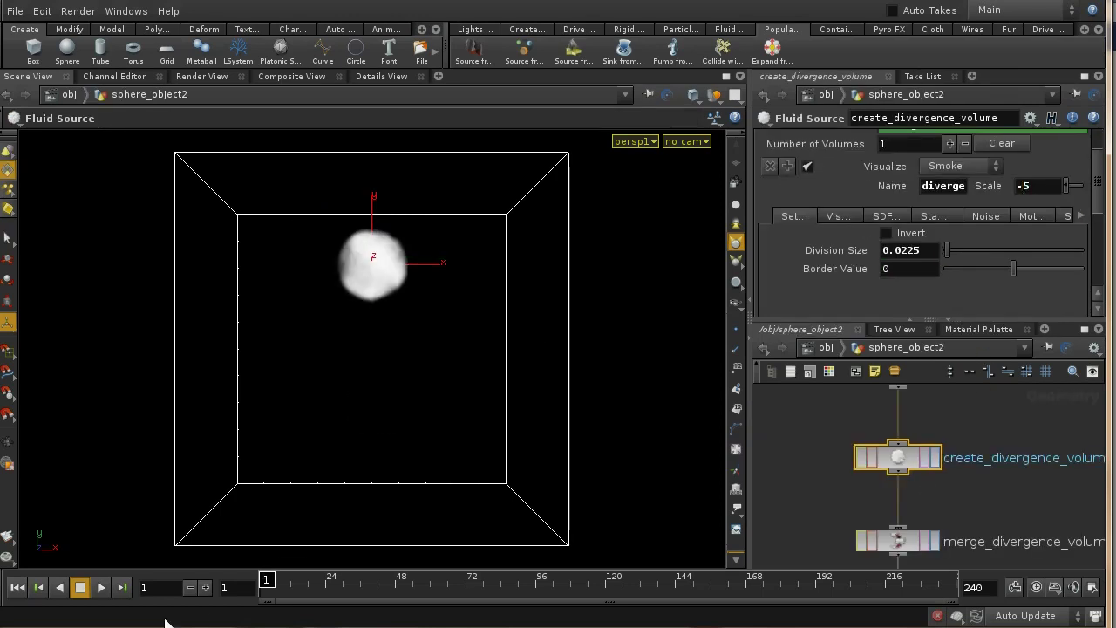
Play the simulation to watch the smoke trail downward, then rewind to frame 1.
{"action": "left_click", "coordinate": [101, 587]}
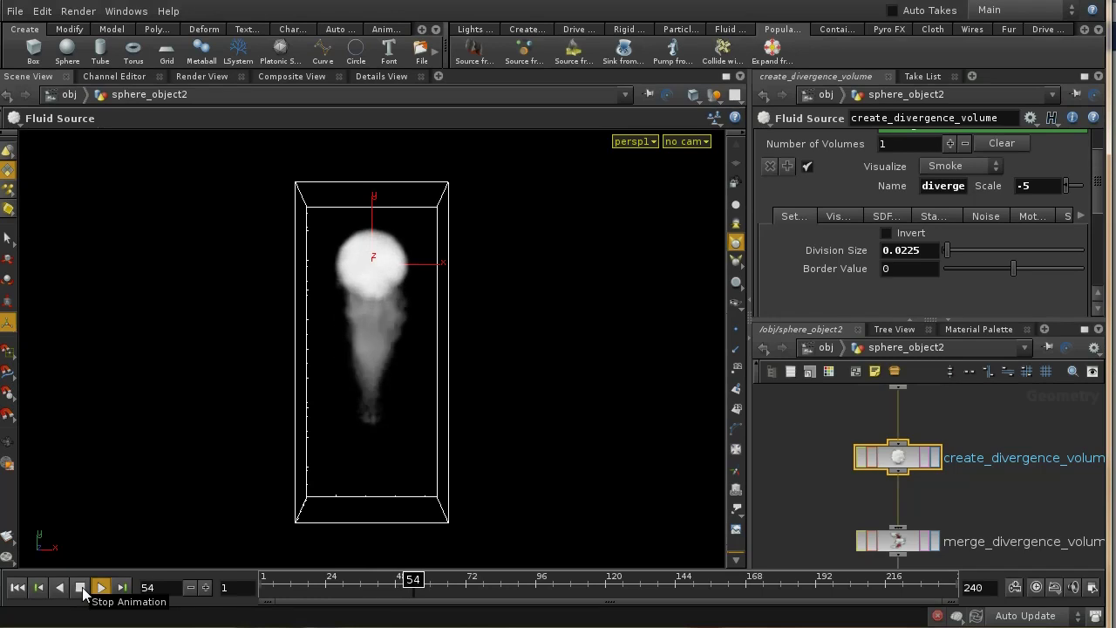
{"action": "left_click", "coordinate": [81, 588]}
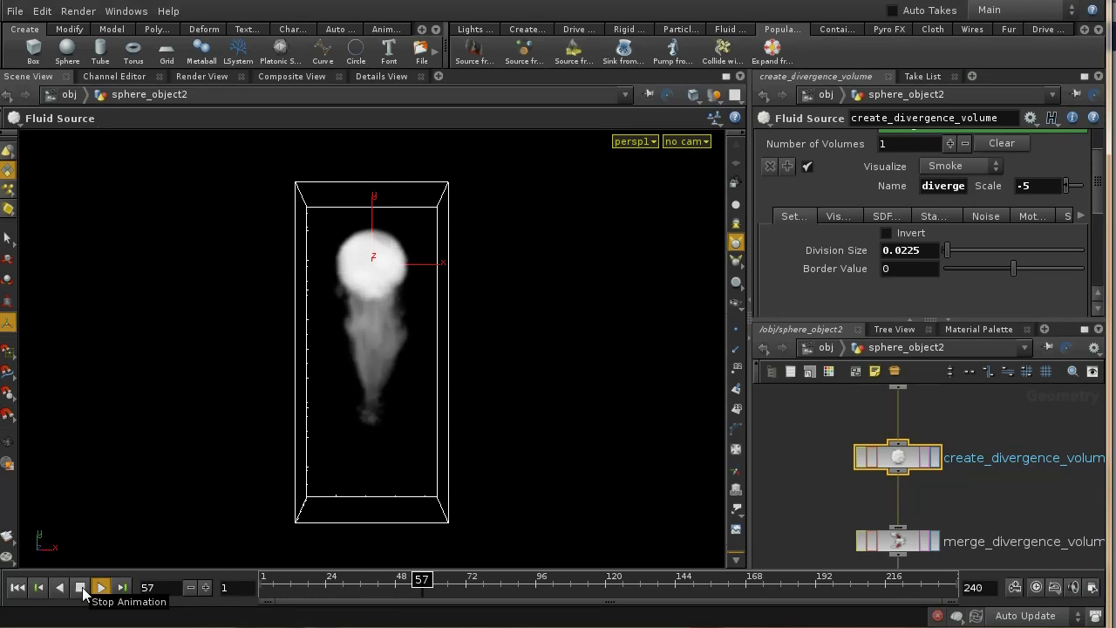
{"action": "left_click", "coordinate": [17, 587]}
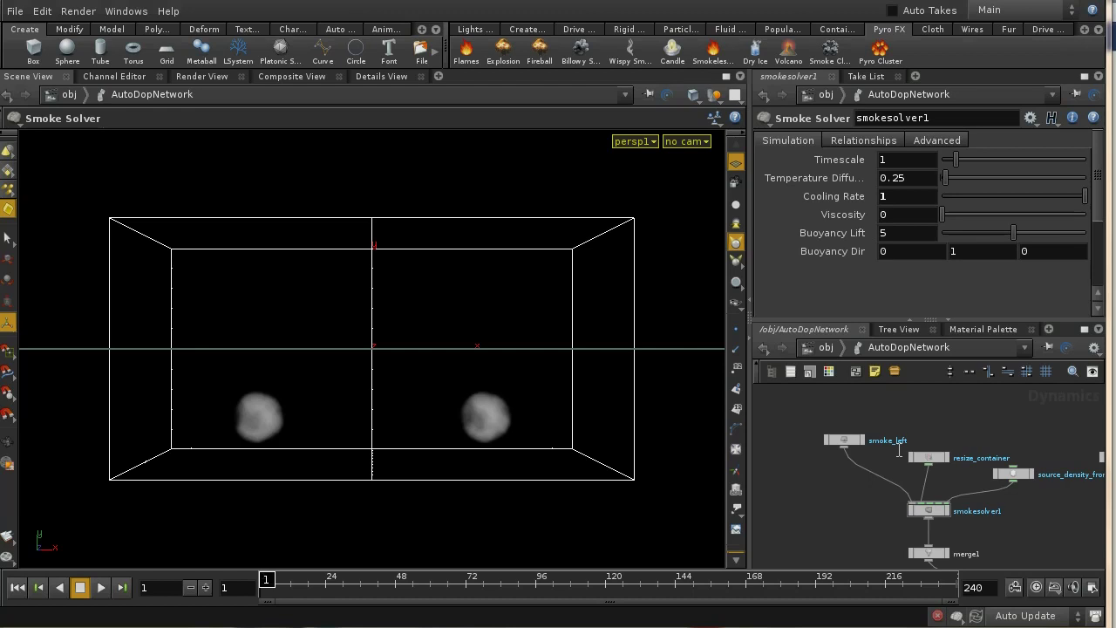
Pan the dynamics network left to reveal smoke_right and the second smoke solver.
{"action": "middle_click_drag", "start_coordinate": [920, 420], "coordinate": [834, 399]}
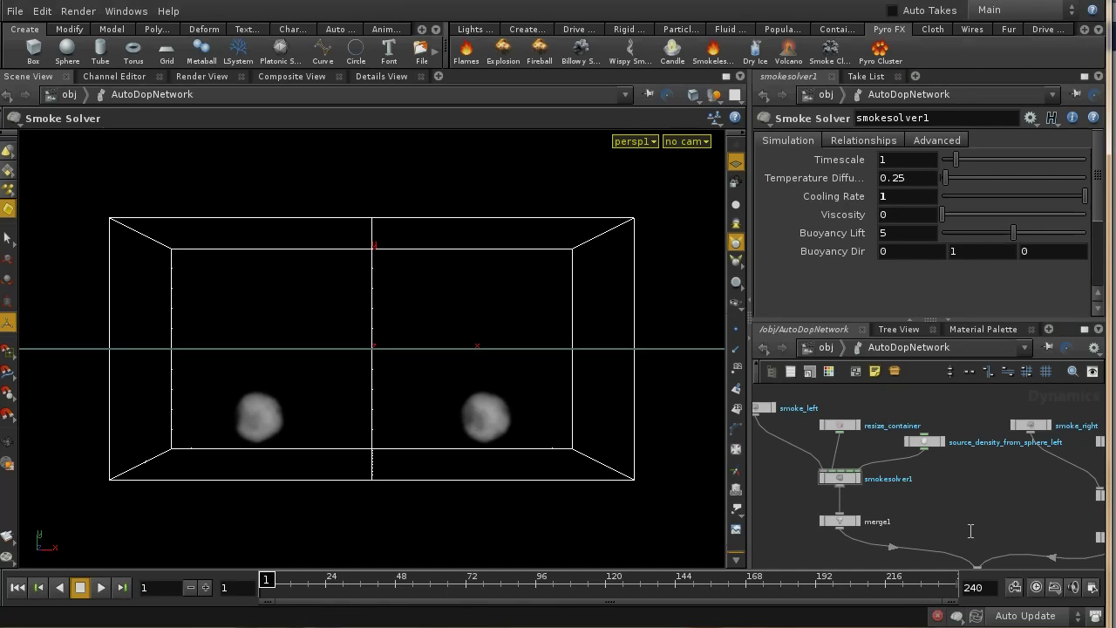
{"action": "middle_click_drag", "start_coordinate": [986, 504], "coordinate": [934, 501]}
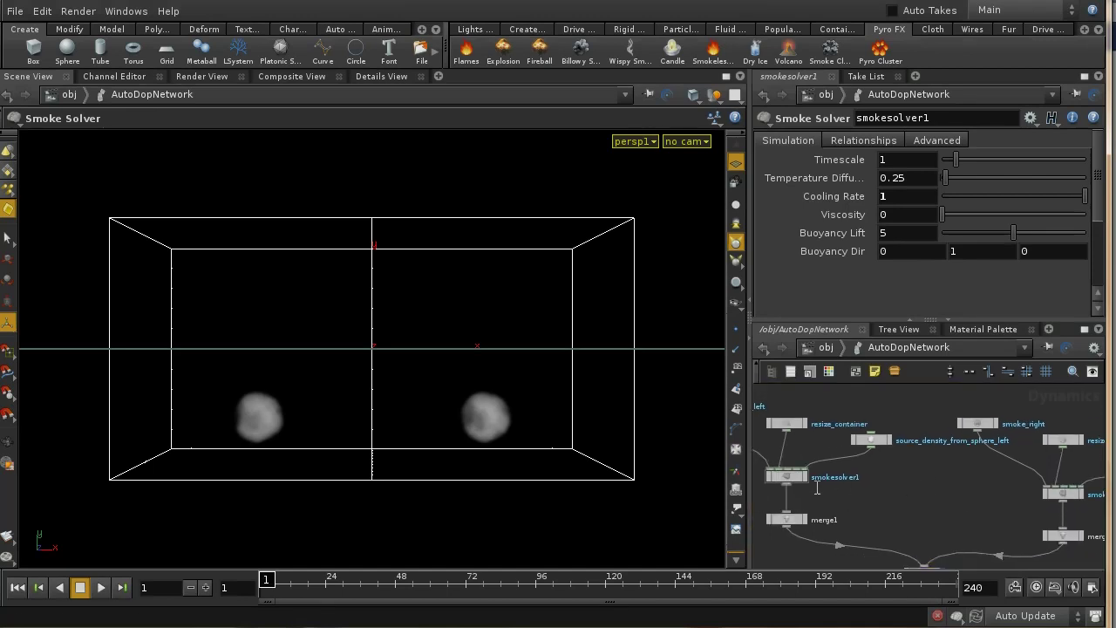
Set smokesolver1's Buoyancy Lift to 10.
{"action": "left_click", "coordinate": [1062, 488]}
{"action": "left_click", "coordinate": [916, 233]}
{"action": "type", "text": "10"}
{"action": "key", "text": "Return"}
Play the simulation to compare the rising plumes, then rewind to frame 1.
{"action": "left_click", "coordinate": [102, 589]}
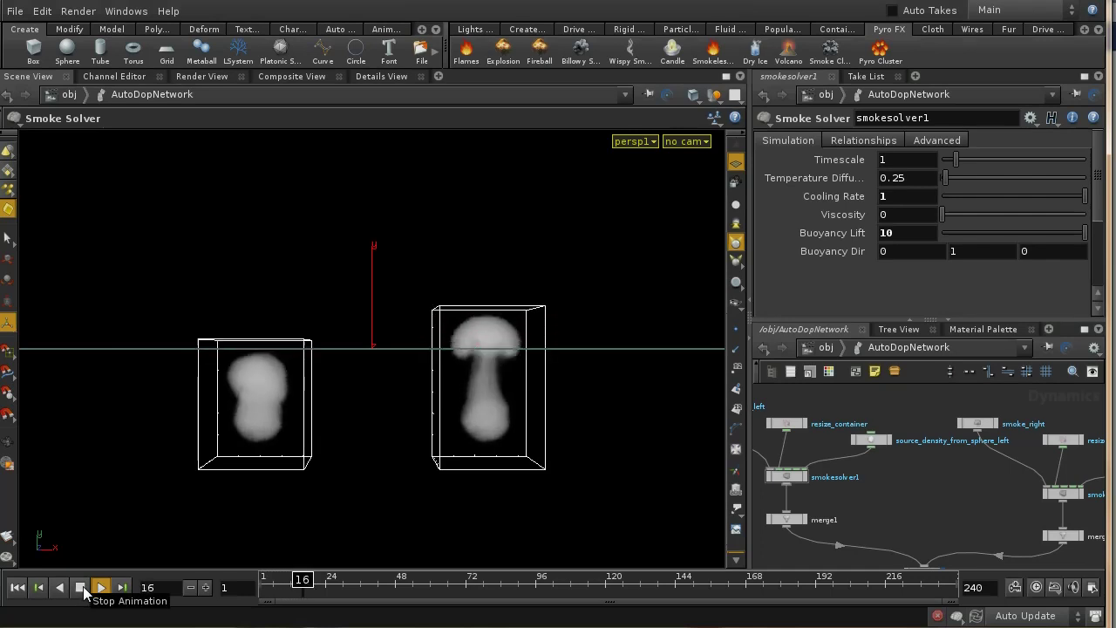
{"action": "left_click", "coordinate": [80, 588]}
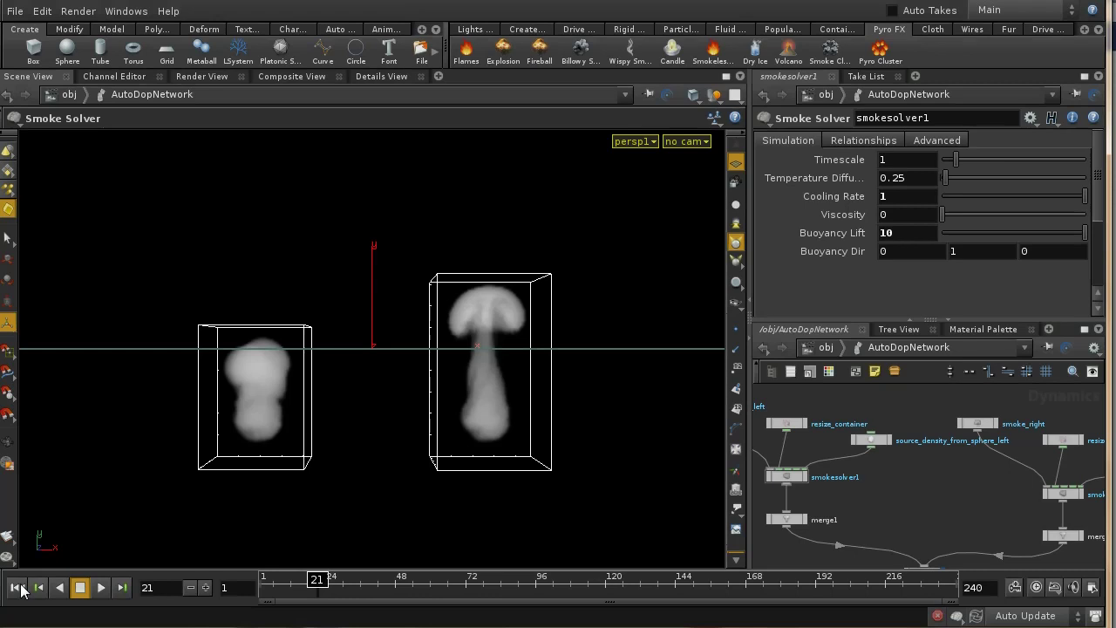
{"action": "left_click", "coordinate": [18, 588]}
Revert Cooling Rate to its default 0.5, replay the simulation and rewind to frame 1.
{"action": "right_click", "coordinate": [820, 202]}
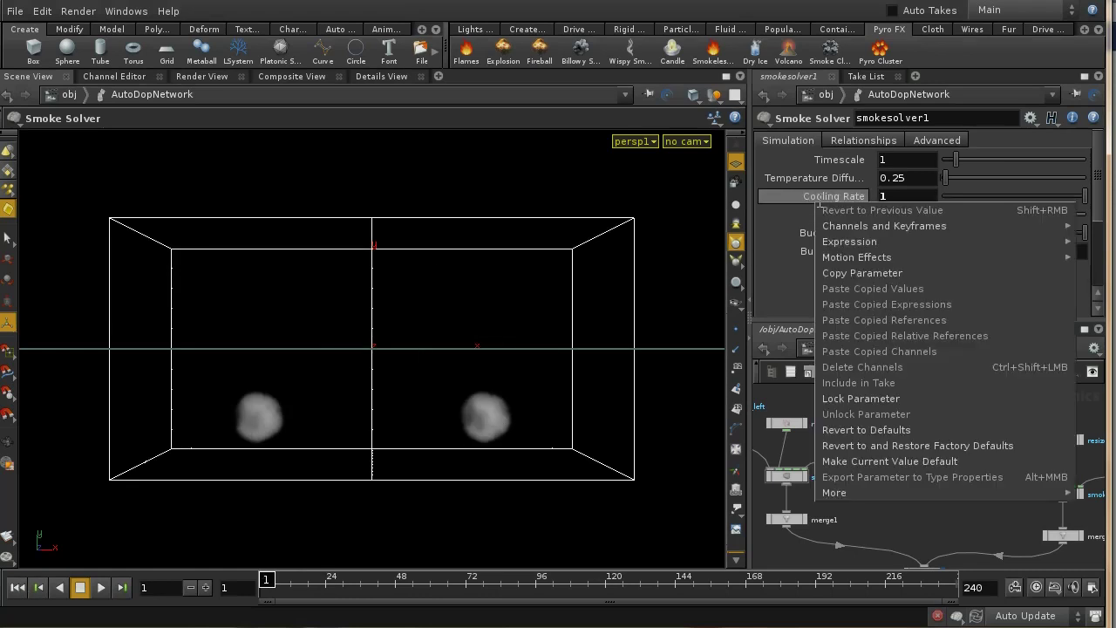
{"action": "left_click", "coordinate": [892, 428]}
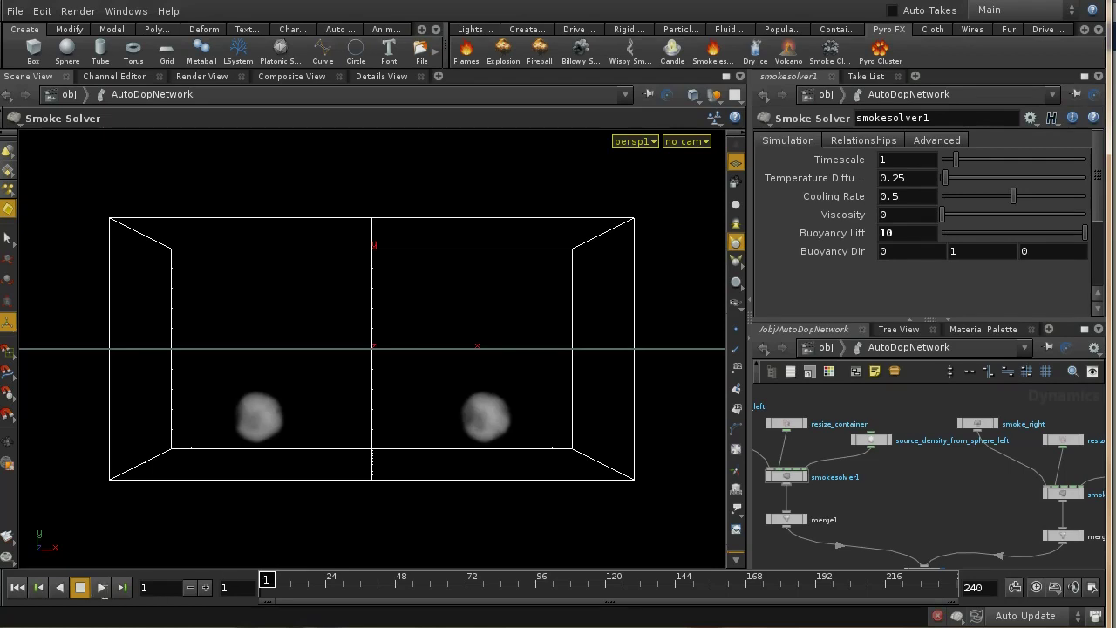
{"action": "left_click", "coordinate": [102, 587]}
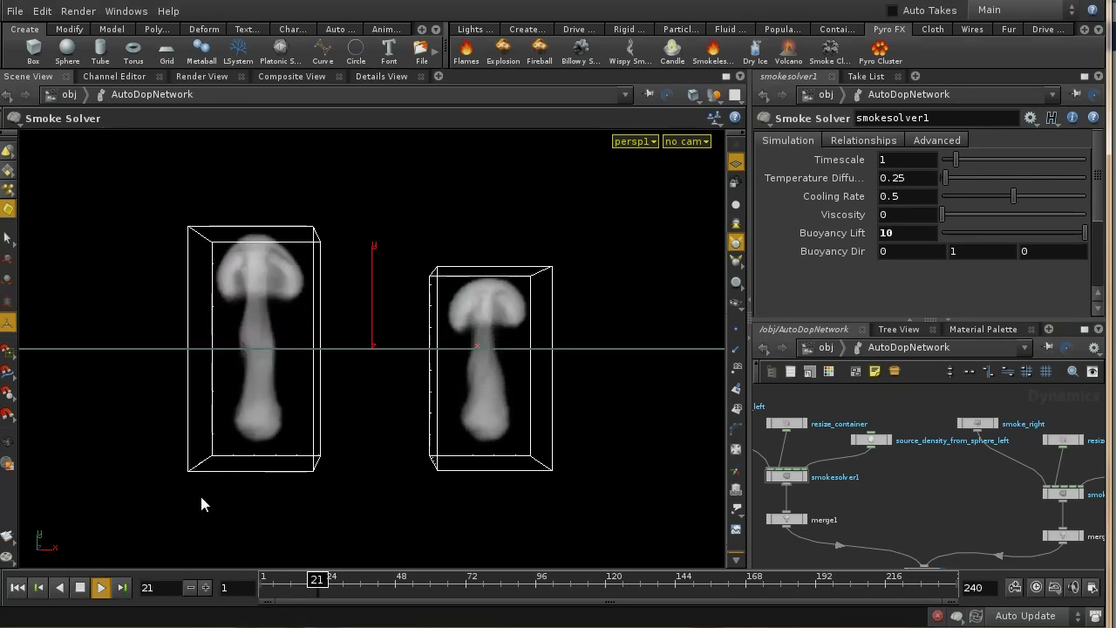
{"action": "left_click", "coordinate": [79, 588]}
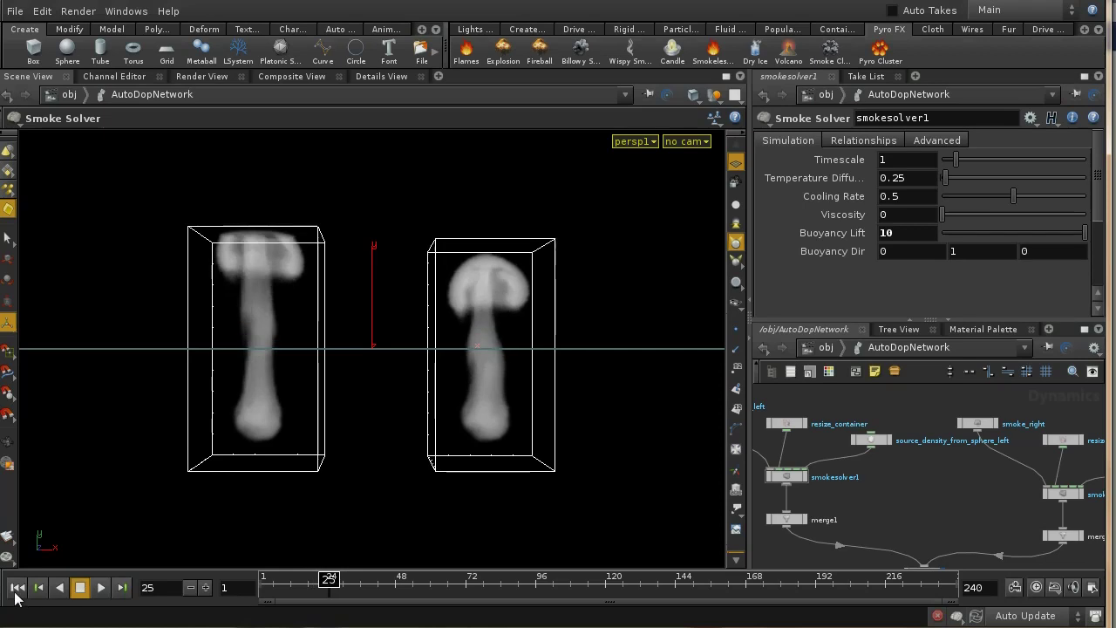
{"action": "left_click", "coordinate": [18, 587]}
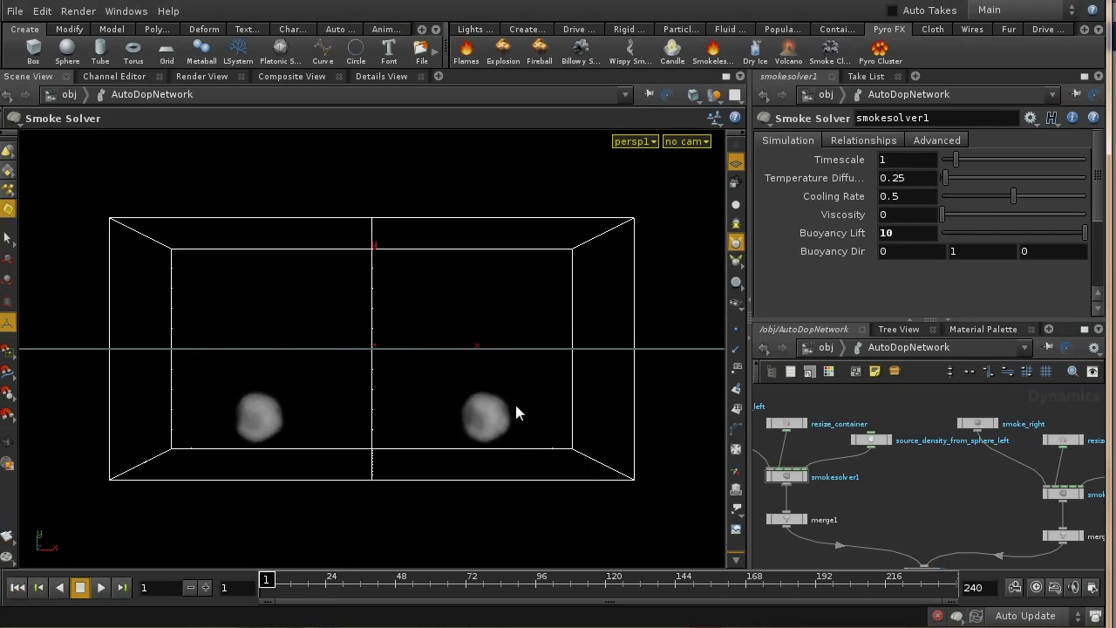
Restore Buoyancy Lift to its default of 5.
{"action": "right_click", "coordinate": [822, 232]}
{"action": "key", "text": "Escape"}
{"action": "middle_click", "coordinate": [934, 236], "text": "ctrl"}
Raise Viscosity to about 5.3, replay the simulation, and rewind to frame 1.
{"action": "left_click_drag", "start_coordinate": [945, 213], "coordinate": [1019, 219]}
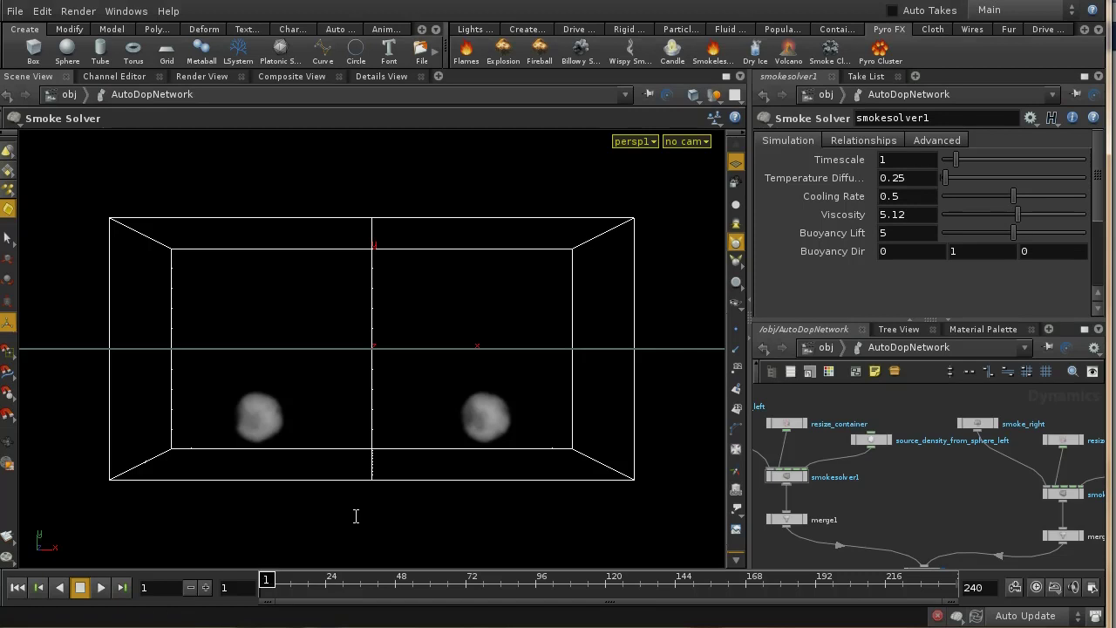
{"action": "left_click", "coordinate": [100, 587]}
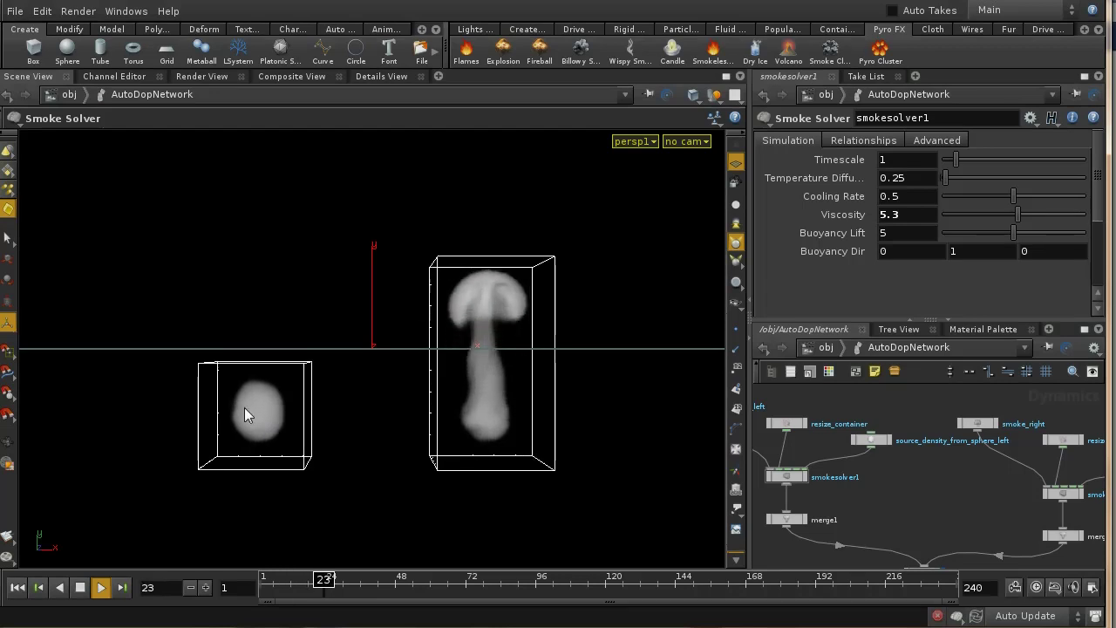
{"action": "left_click", "coordinate": [18, 588]}
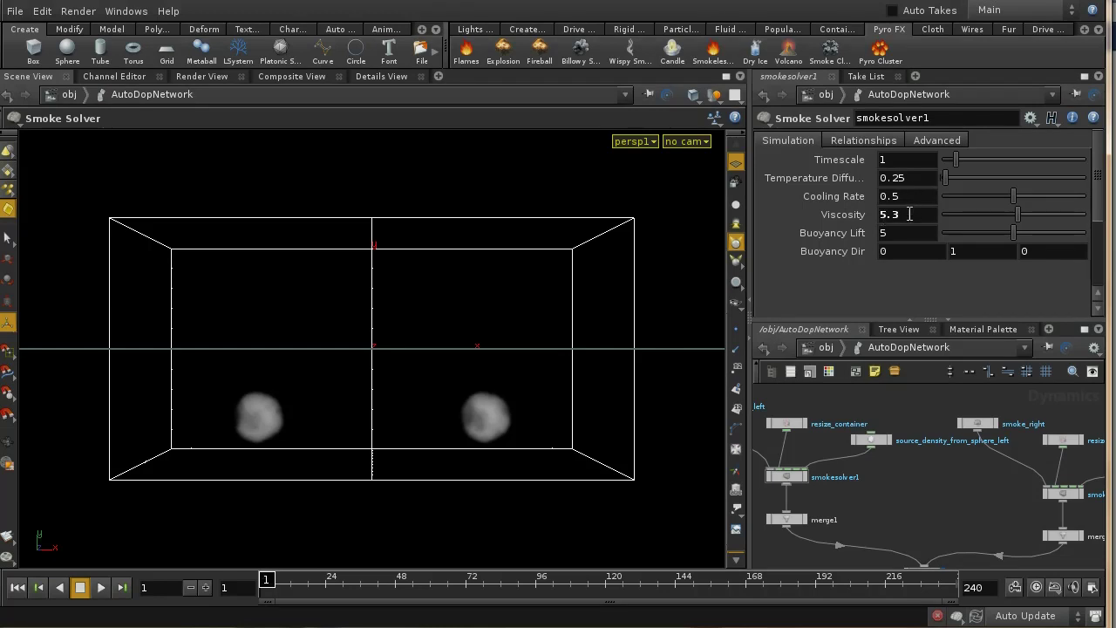
Revert Viscosity to its default 0 and pan the network toward smoke_left.
{"action": "right_click", "coordinate": [862, 215]}
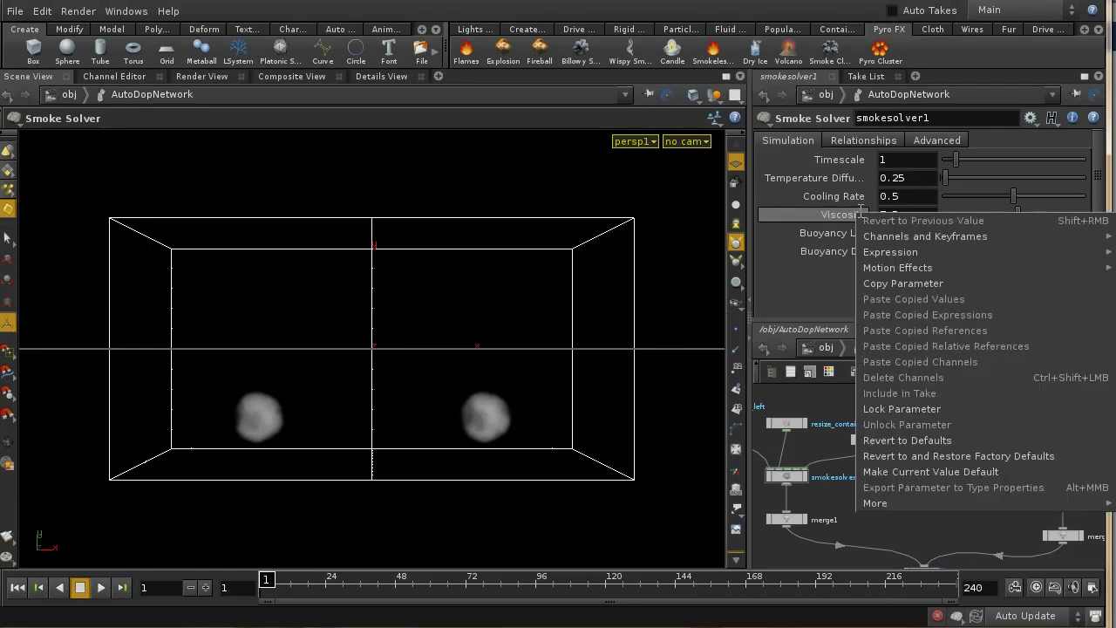
{"action": "left_click", "coordinate": [940, 440]}
{"action": "middle_click_drag", "start_coordinate": [932, 525], "coordinate": [980, 539]}
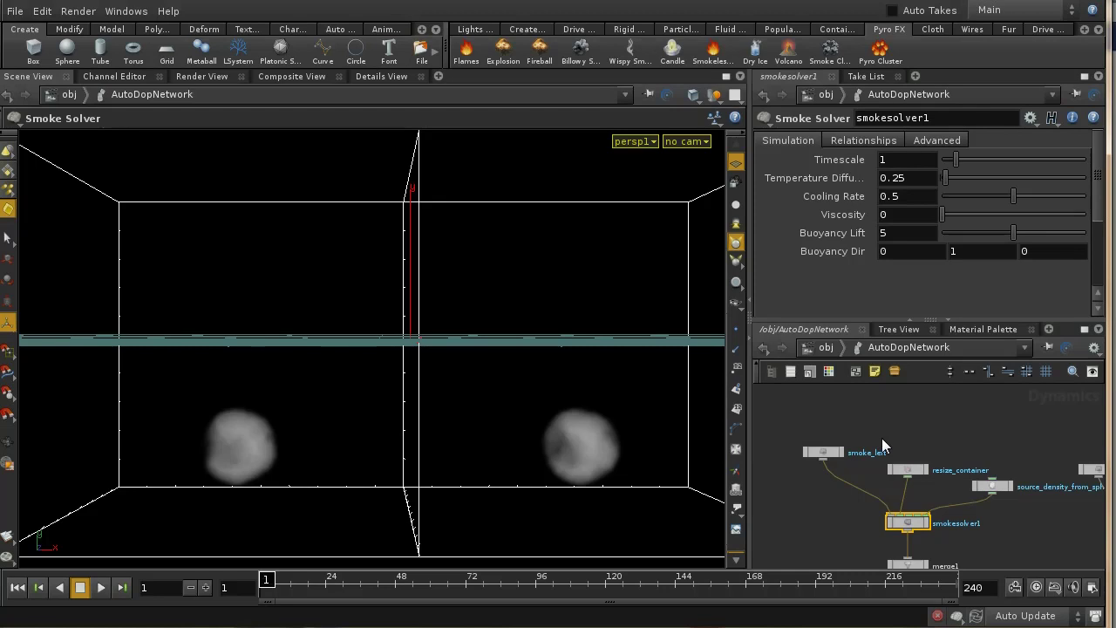
Select smoke_left, maximize its parameter pane, and turn off the Multi Field visualization guide.
{"action": "left_click", "coordinate": [837, 451]}
{"action": "middle_click_drag", "start_coordinate": [864, 472], "coordinate": [869, 482]}
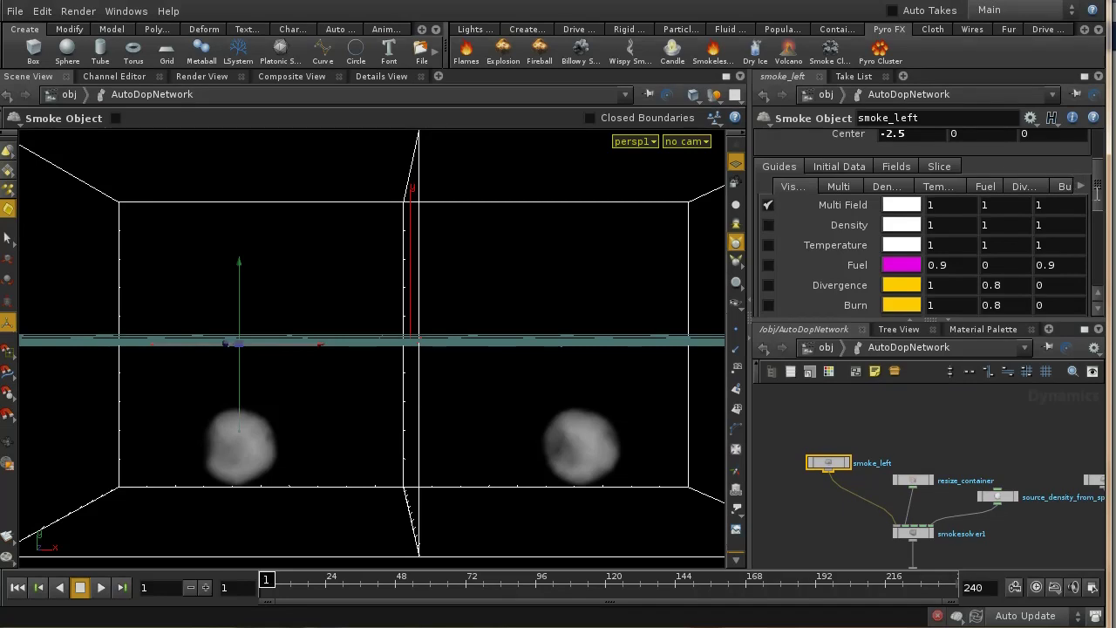
{"action": "scroll", "coordinate": [1097, 183], "scroll_direction": "up", "scroll_amount": 2}
{"action": "scroll", "coordinate": [1096, 183], "scroll_direction": "down", "scroll_amount": 4}
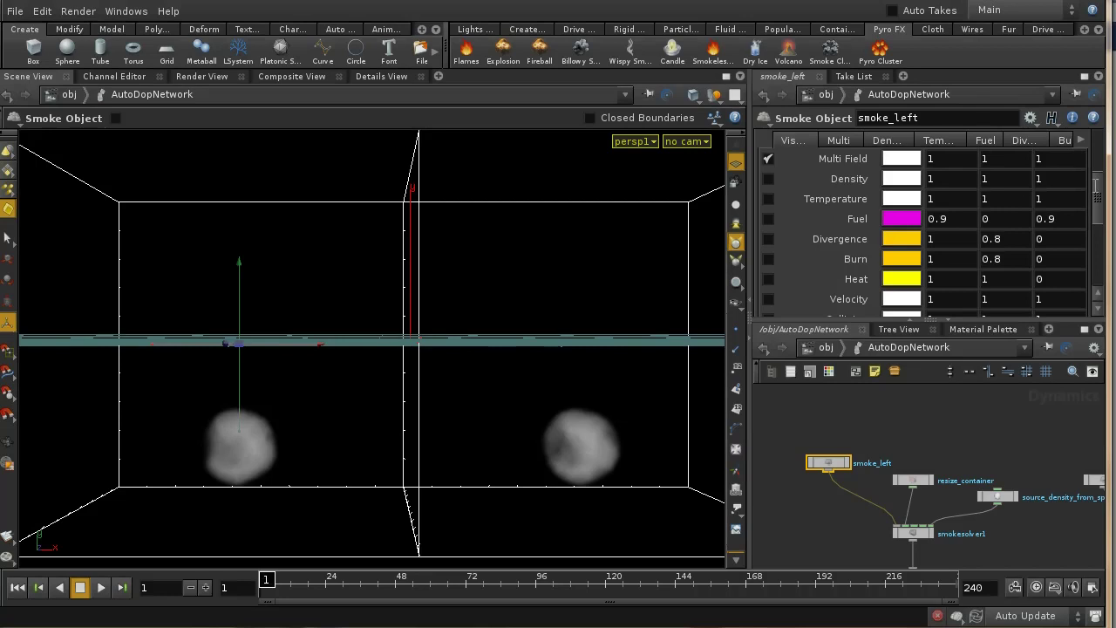
{"action": "left_click", "coordinate": [1085, 76]}
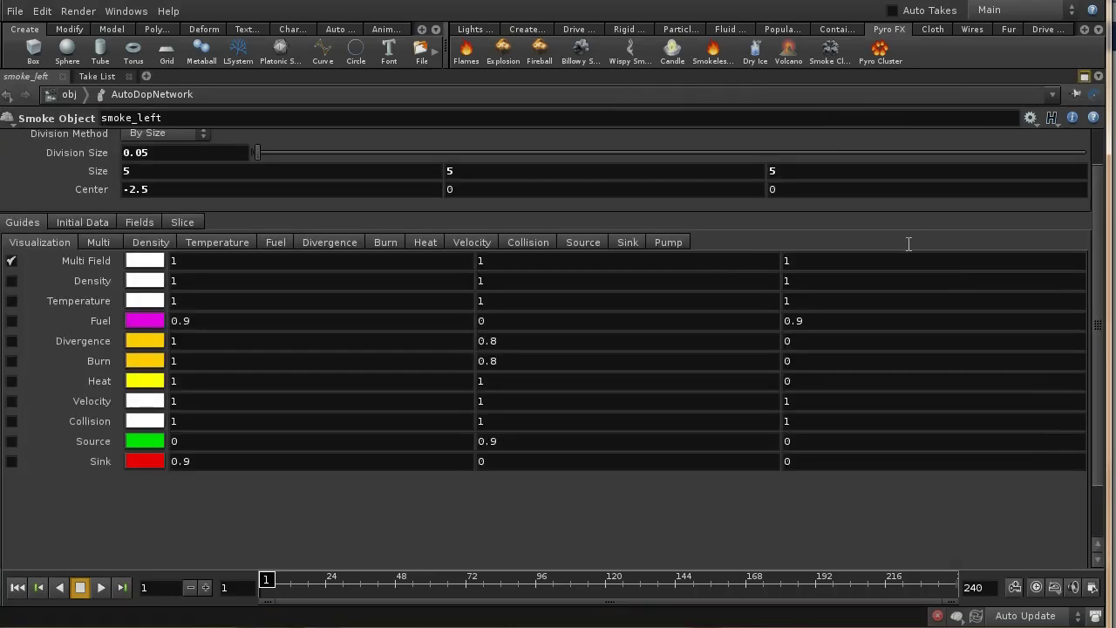
{"action": "left_click", "coordinate": [11, 260]}
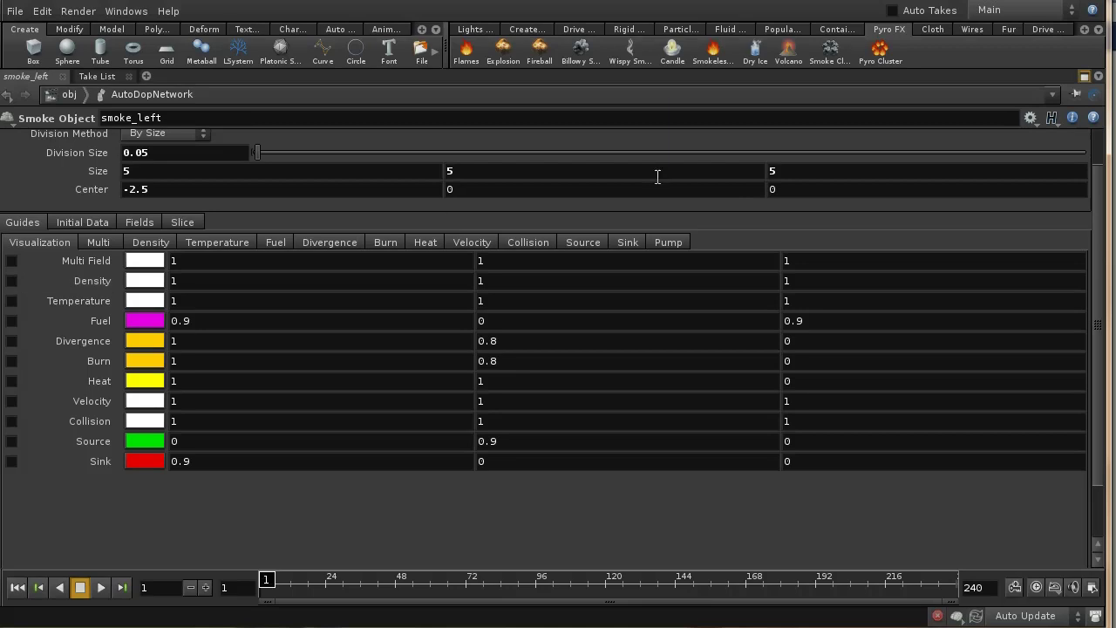
Restore the full viewport-and-network layout and pan to smoke_right and its solver.
{"action": "left_click", "coordinate": [1084, 76]}
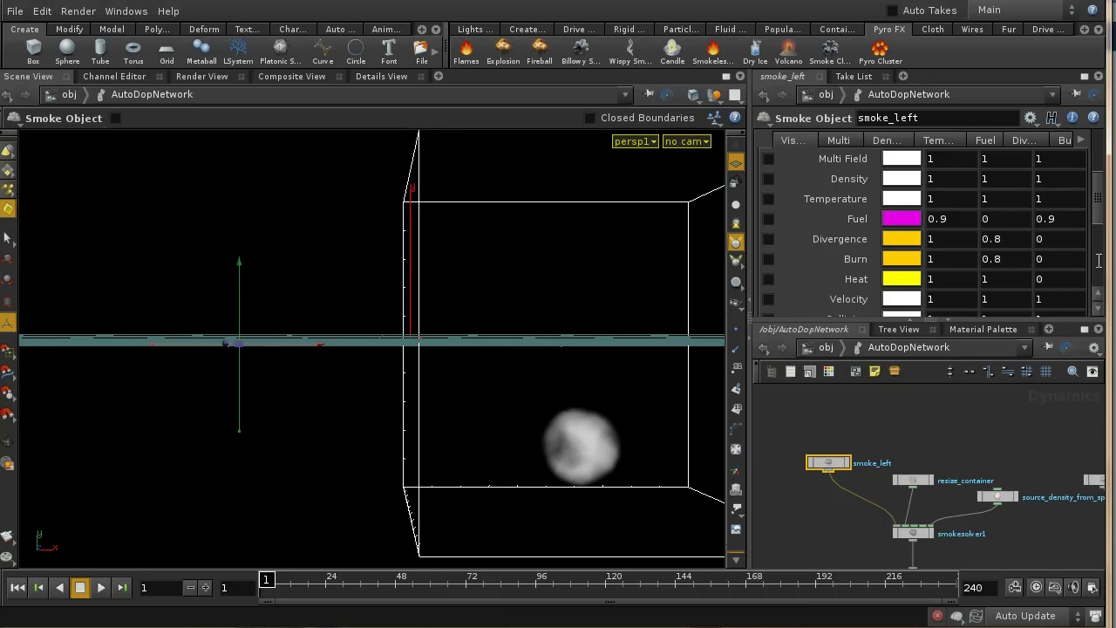
{"action": "left_click_drag", "start_coordinate": [1098, 225], "coordinate": [1098, 202]}
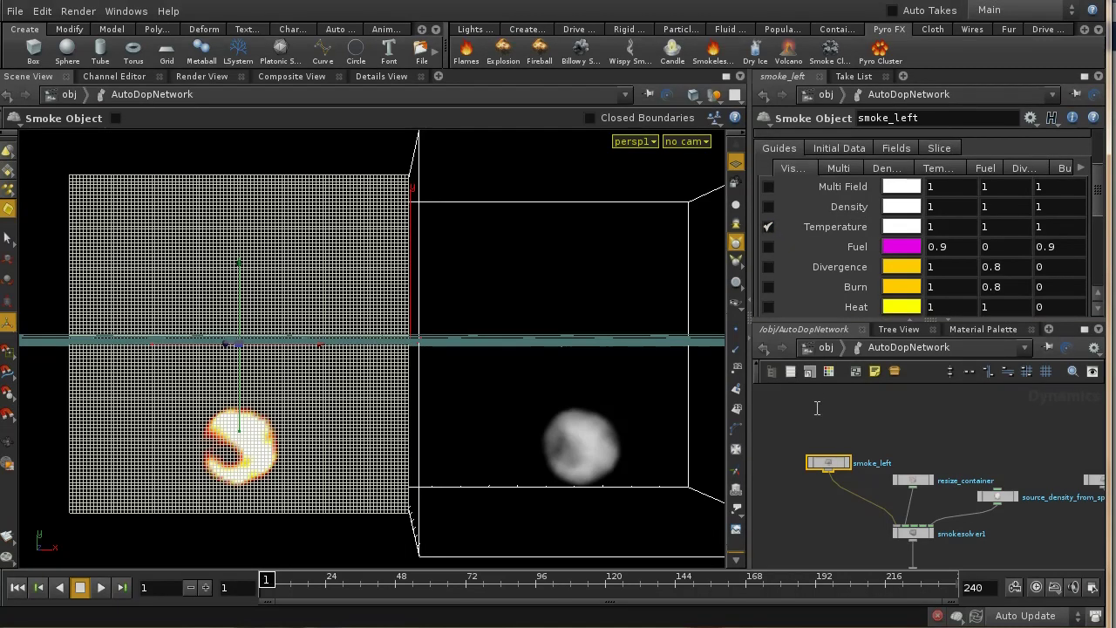
{"action": "middle_click_drag", "start_coordinate": [933, 469], "coordinate": [741, 466]}
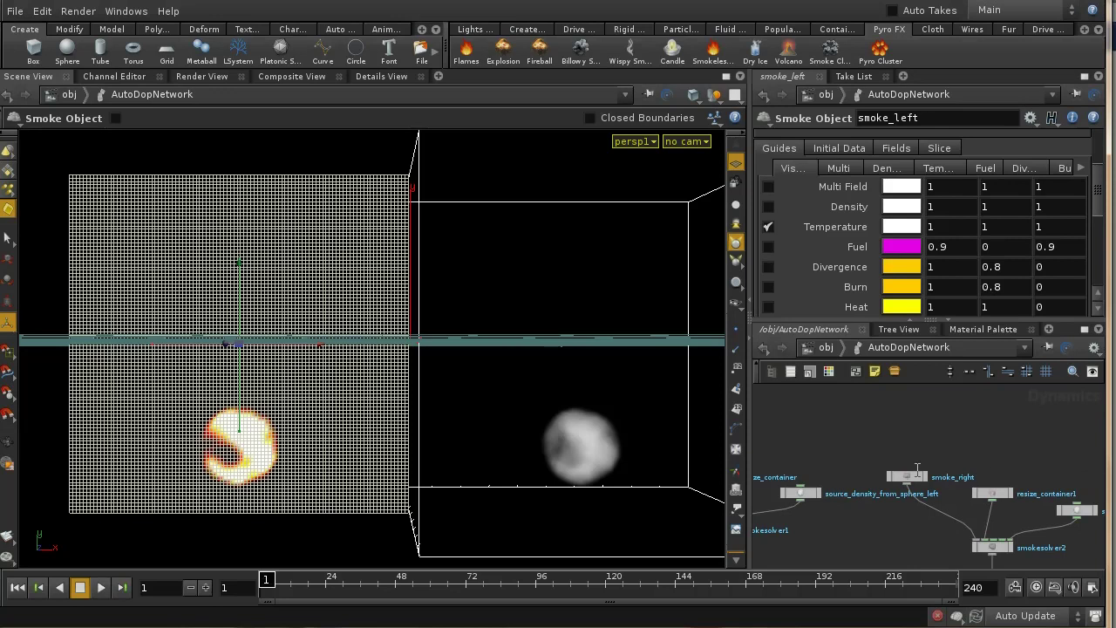
Turn off Multi Field on smoke_right and bring up its Temperature guide settings.
{"action": "left_click", "coordinate": [907, 477]}
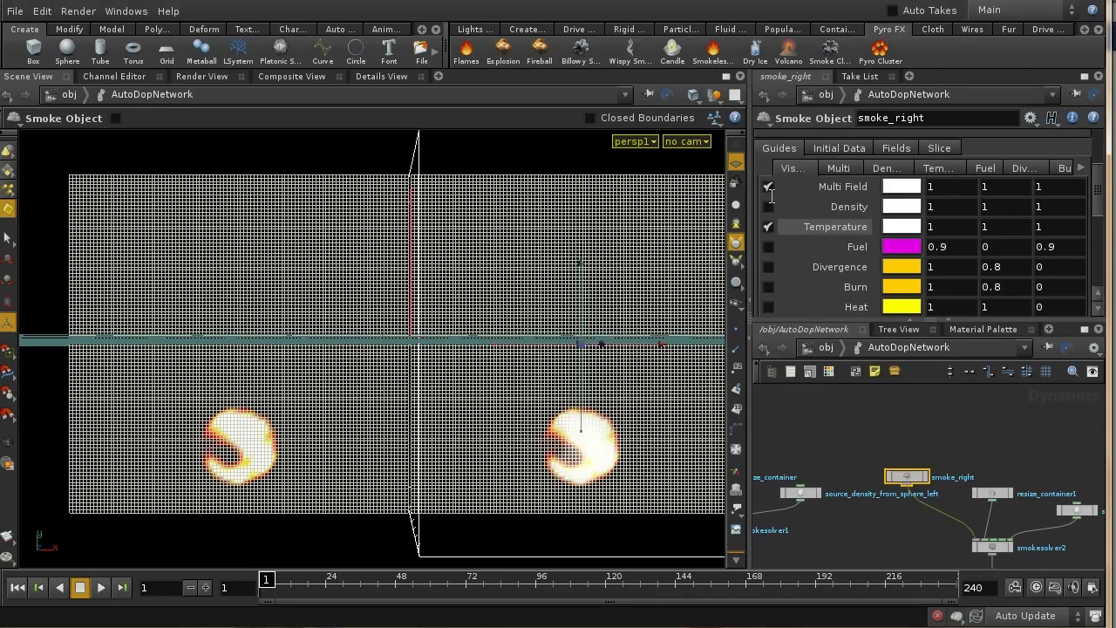
{"action": "left_click", "coordinate": [768, 187]}
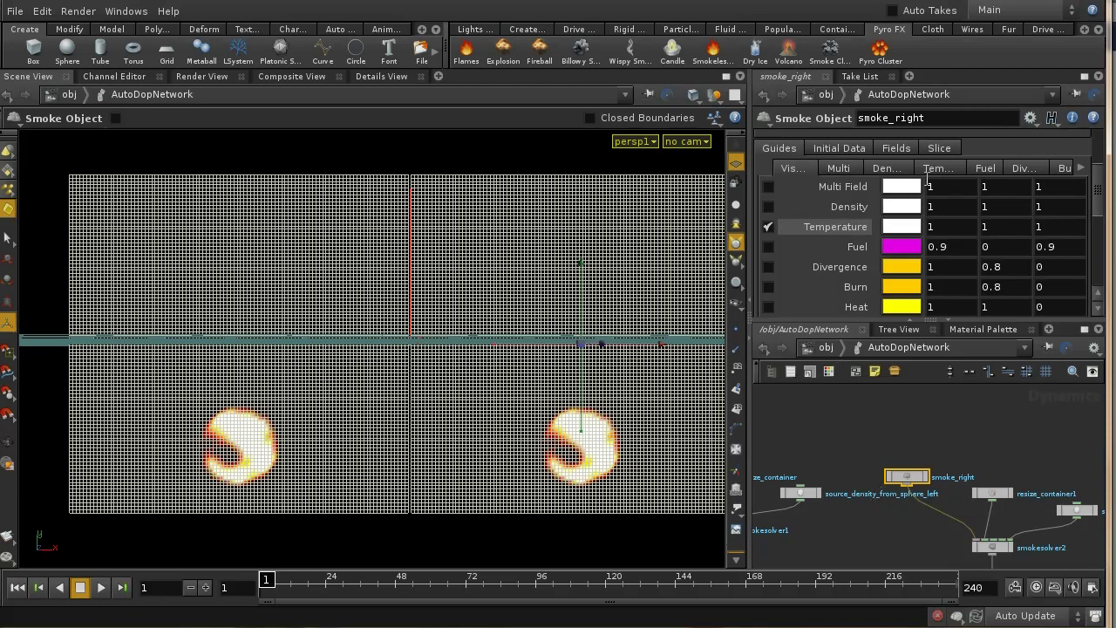
{"action": "left_click", "coordinate": [934, 169]}
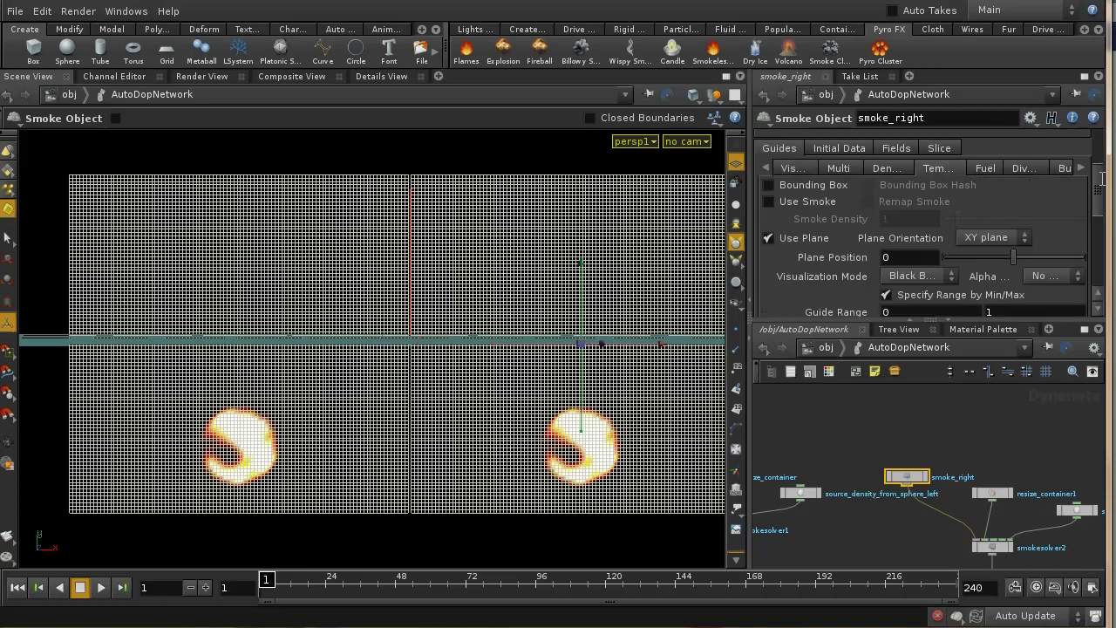
Scroll the Temperature guide parameters, then pan to smokesolver1, merge1 and merge3.
{"action": "scroll", "coordinate": [932, 199], "scroll_direction": "down", "scroll_amount": 3}
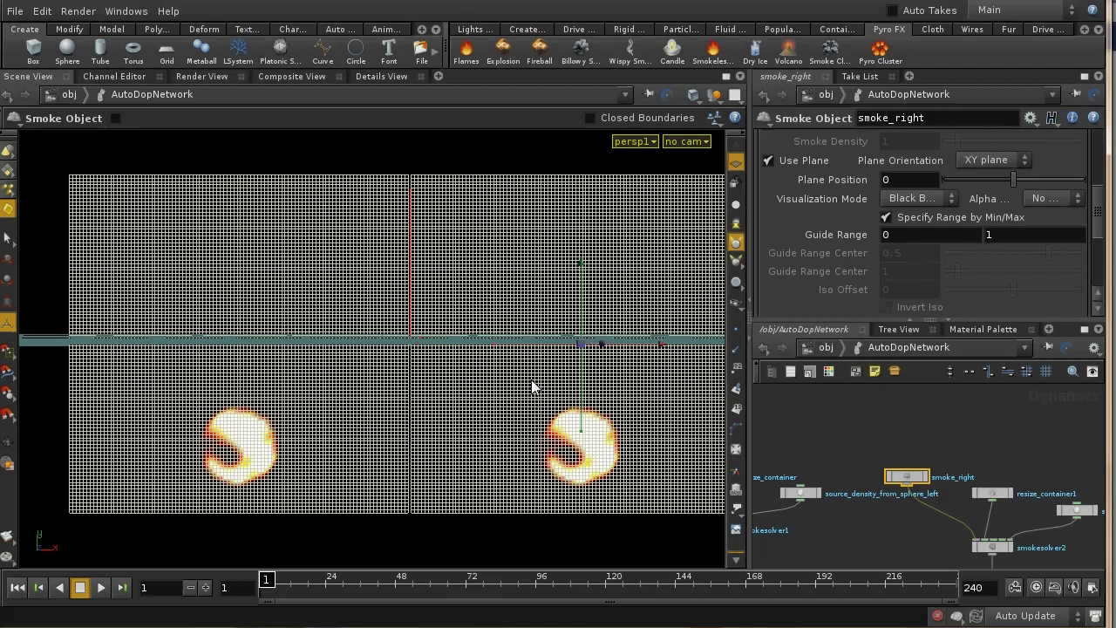
{"action": "middle_click_drag", "start_coordinate": [860, 516], "coordinate": [989, 431]}
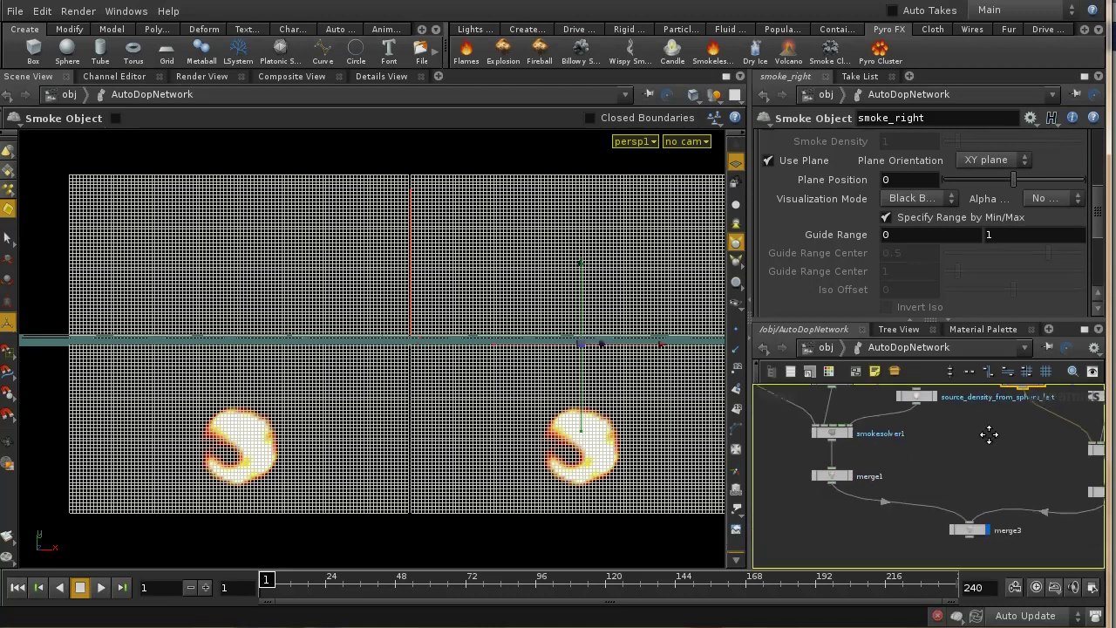
Set smokesolver1's Cooling Rate to 0.999 and play the simulation to watch tall columns.
{"action": "left_click", "coordinate": [848, 431]}
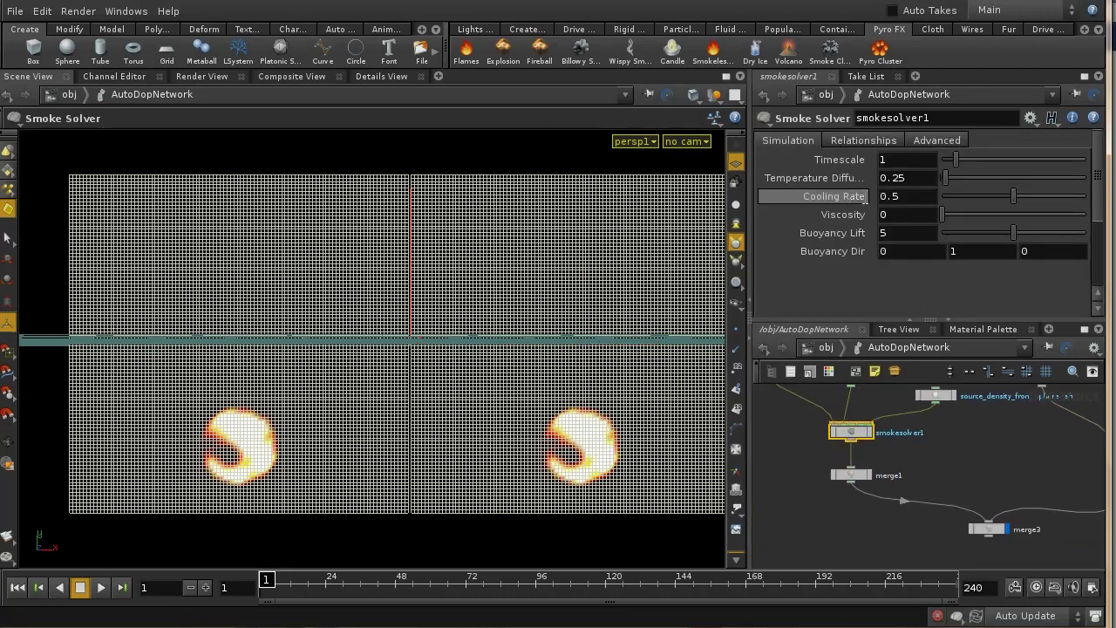
{"action": "left_click", "coordinate": [910, 196]}
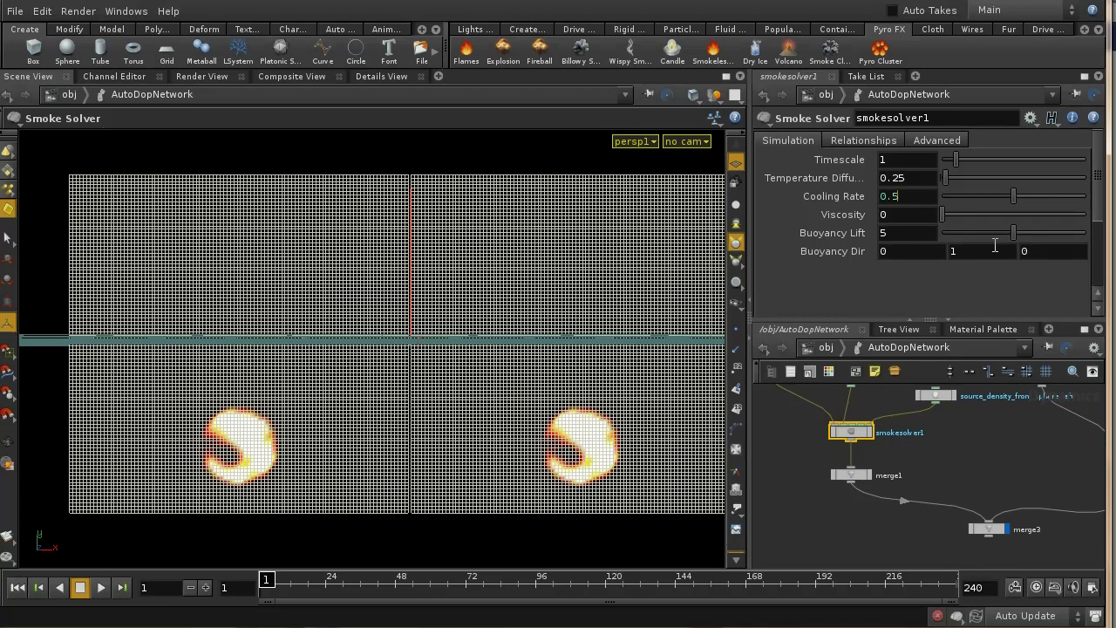
{"action": "type", "text": "995"}
{"action": "key", "text": "Return"}
{"action": "left_click", "coordinate": [102, 587]}
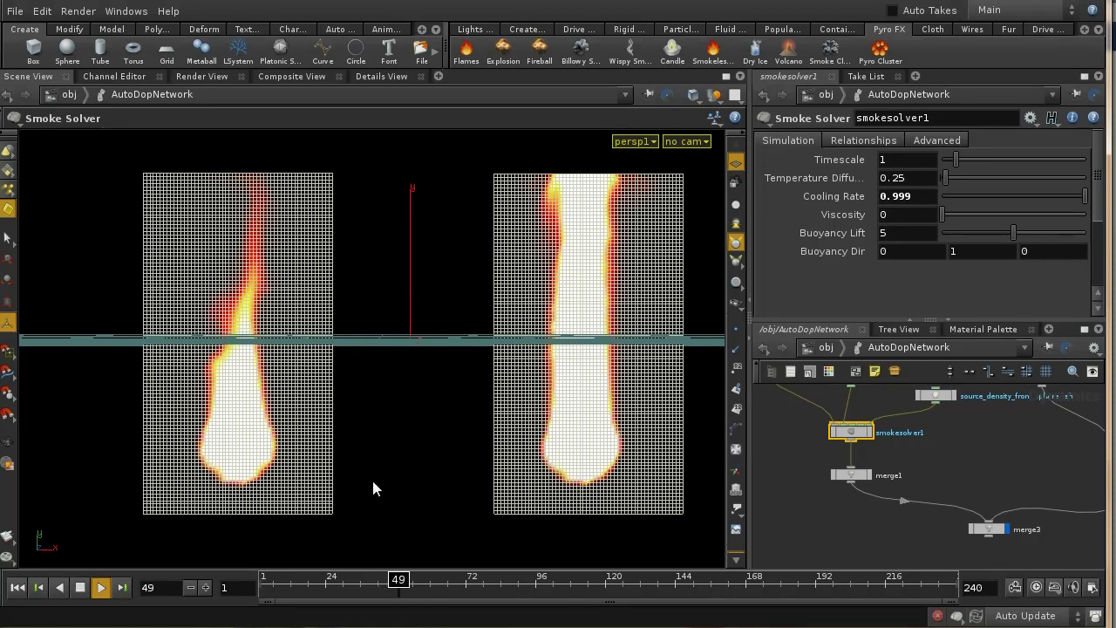
Stop at frame 52, turn on smoke_left's Density guide, then reselect smokesolver1.
{"action": "left_click", "coordinate": [79, 590]}
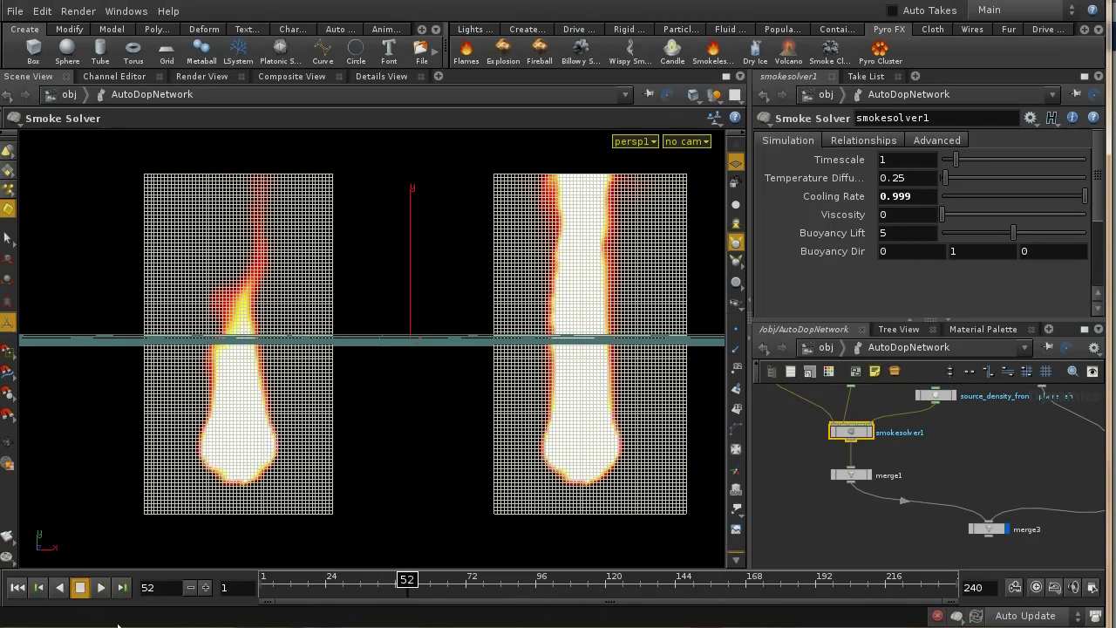
{"action": "middle_click_drag", "start_coordinate": [918, 453], "coordinate": [974, 505]}
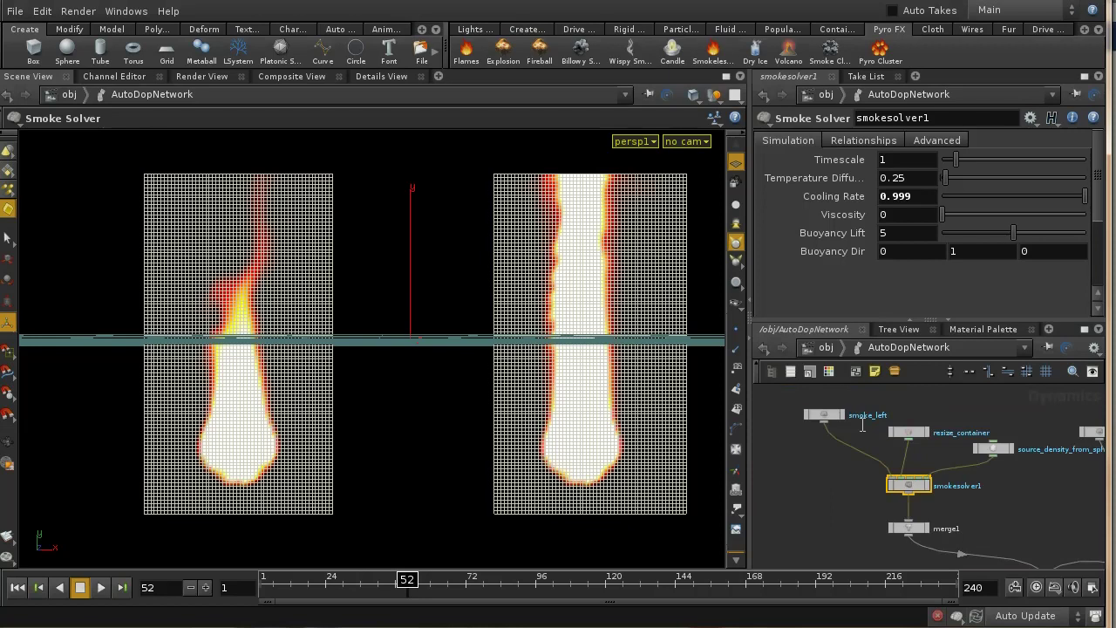
{"action": "left_click", "coordinate": [824, 415]}
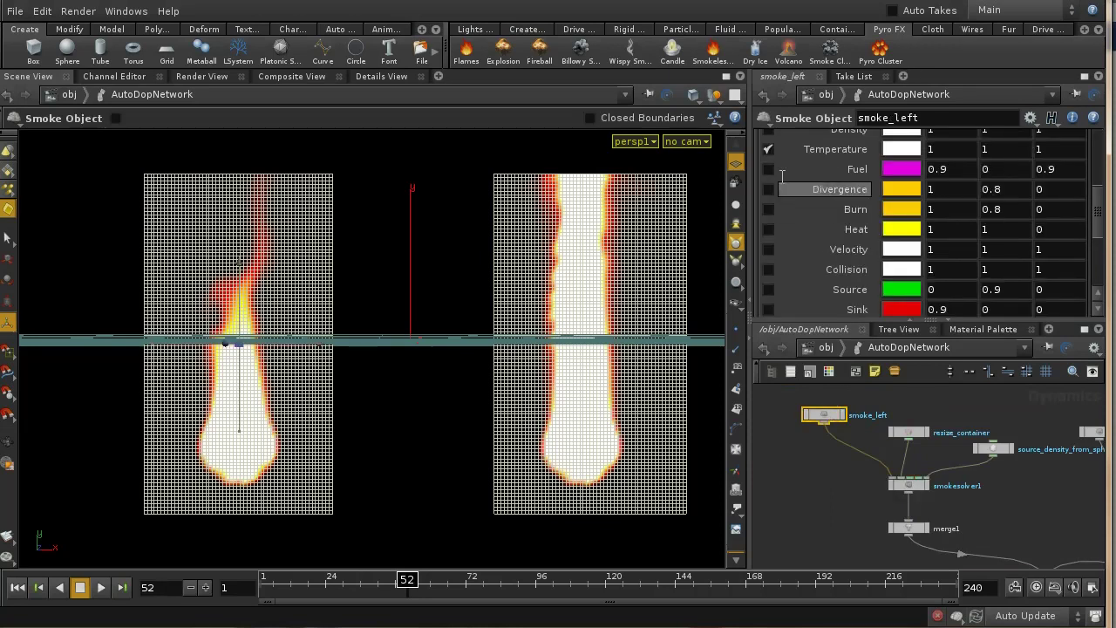
{"action": "left_click_drag", "start_coordinate": [1100, 206], "coordinate": [1101, 180]}
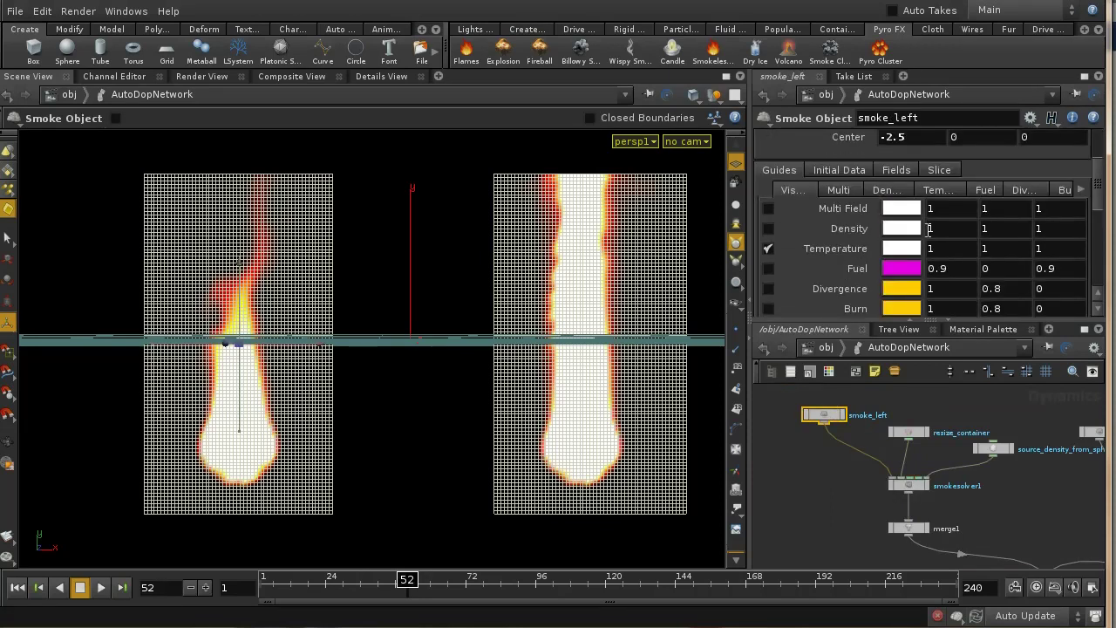
{"action": "left_click", "coordinate": [769, 229]}
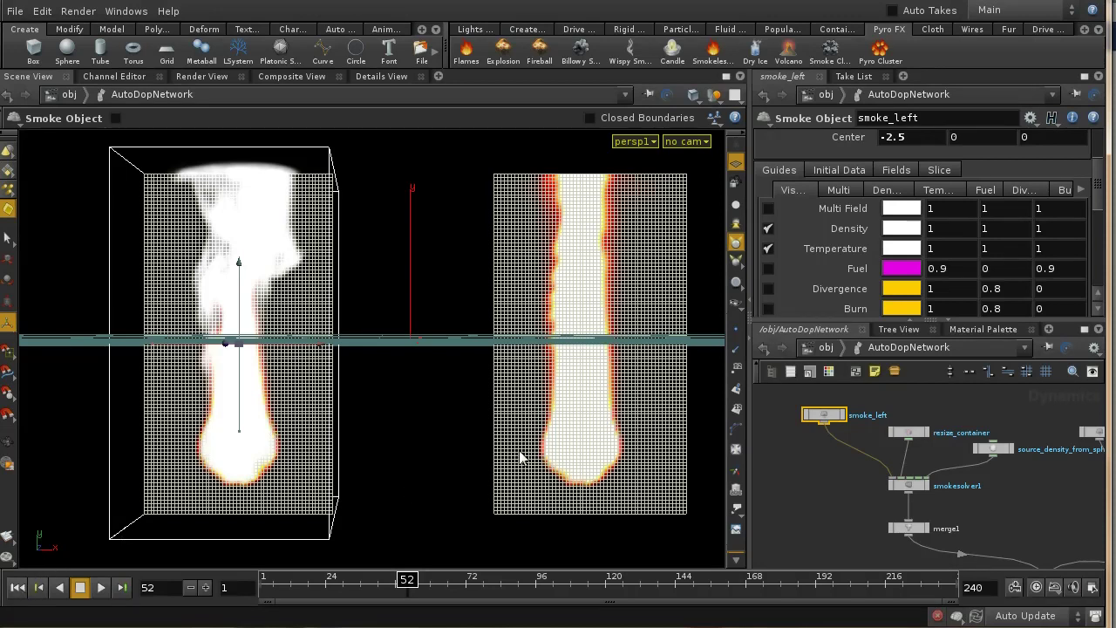
{"action": "middle_click_drag", "start_coordinate": [843, 454], "coordinate": [844, 489]}
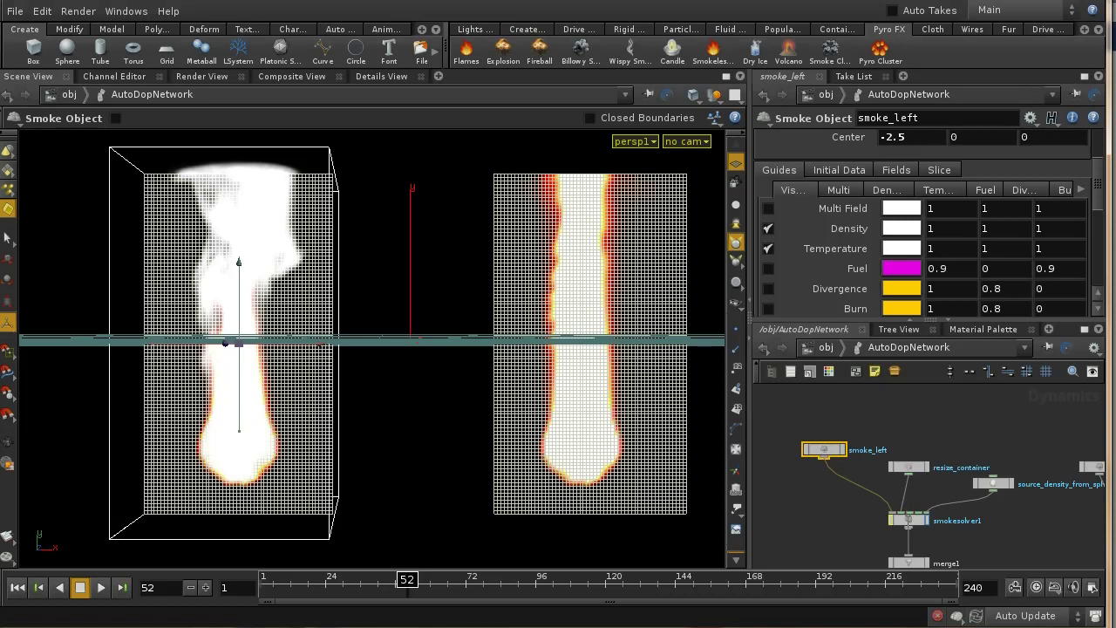
{"action": "left_click", "coordinate": [909, 520]}
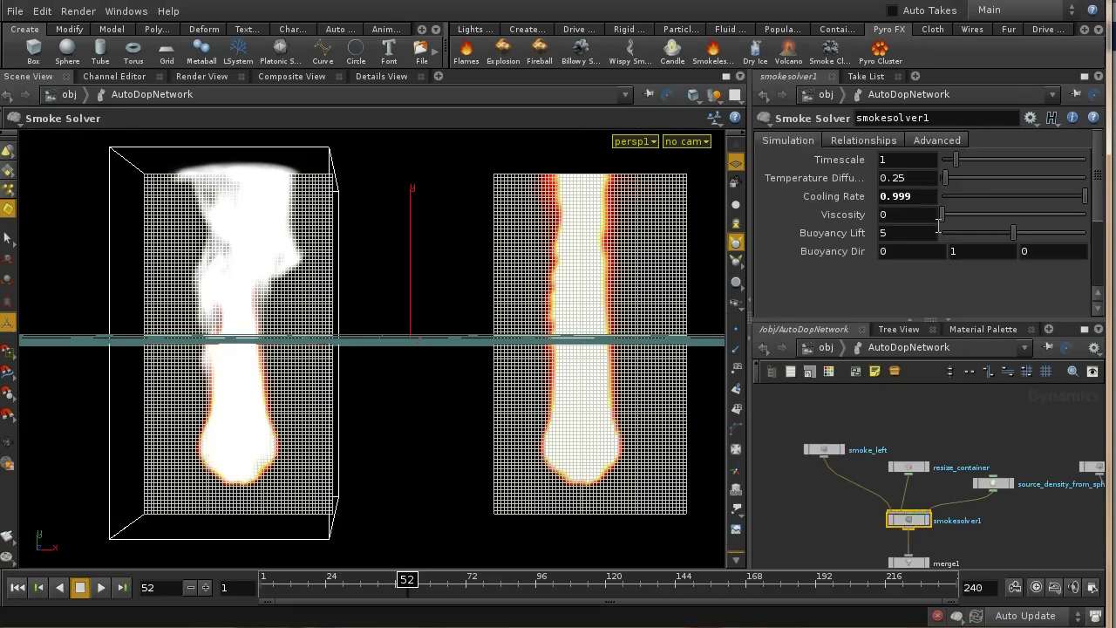
Revert Cooling Rate to its default 0.5 and set Temperature Diffusion to 0.99.
{"action": "right_click", "coordinate": [851, 197]}
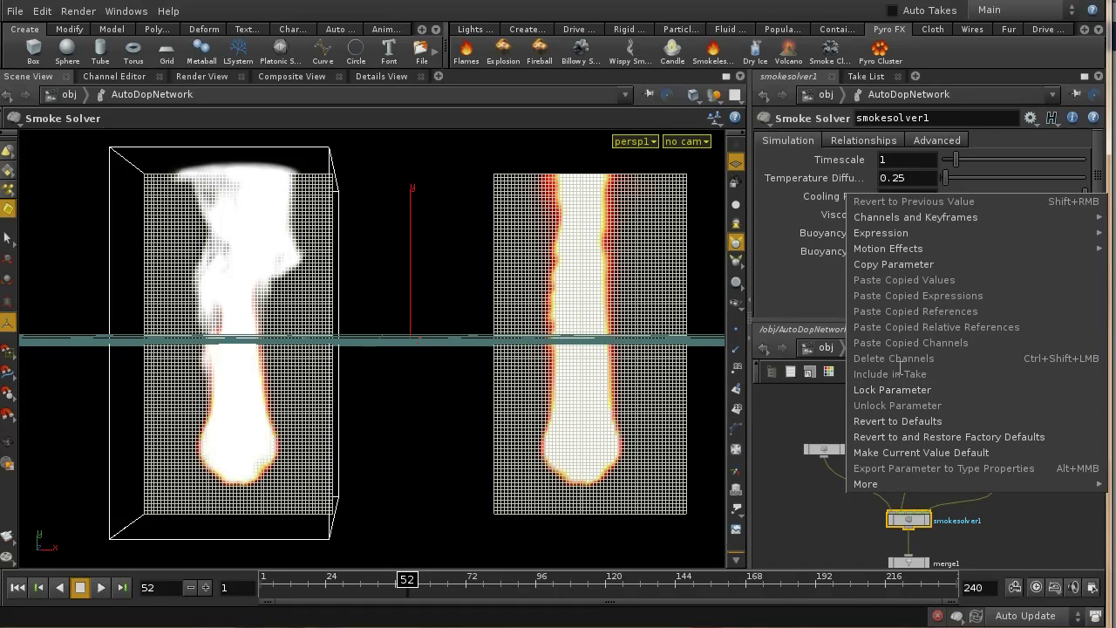
{"action": "left_click", "coordinate": [904, 422]}
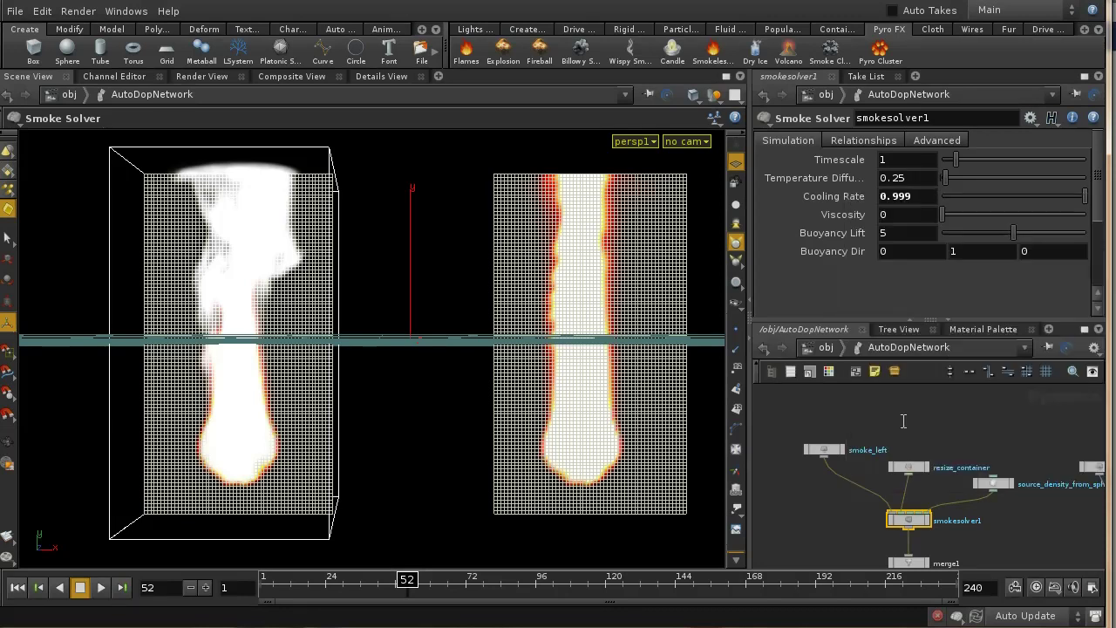
{"action": "left_click", "coordinate": [916, 178]}
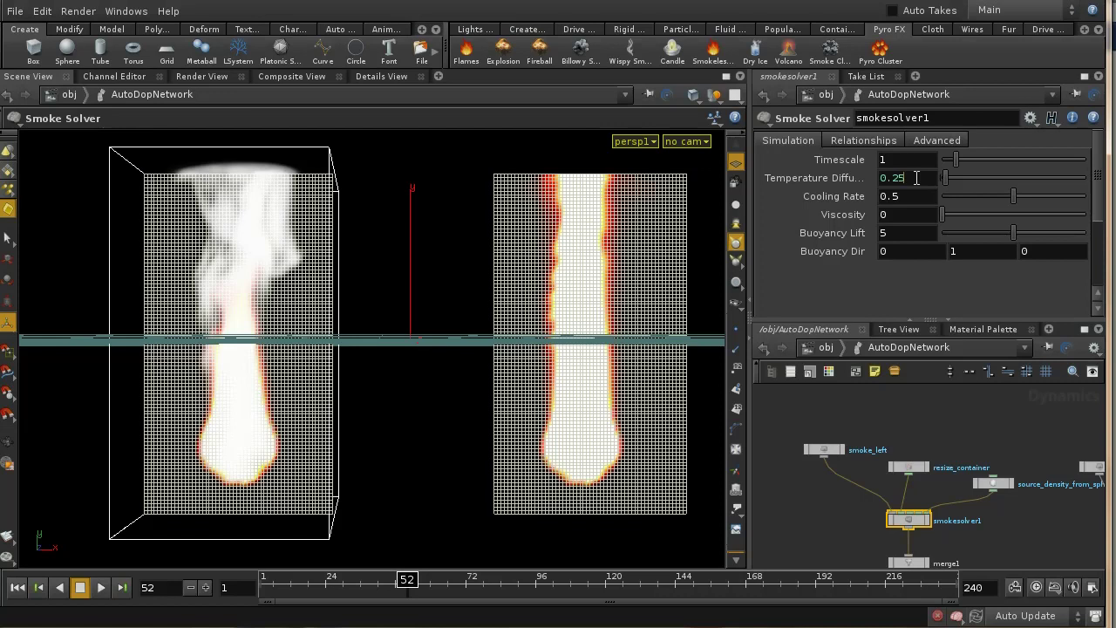
{"action": "type", "text": "0.995"}
{"action": "key", "text": "Return"}
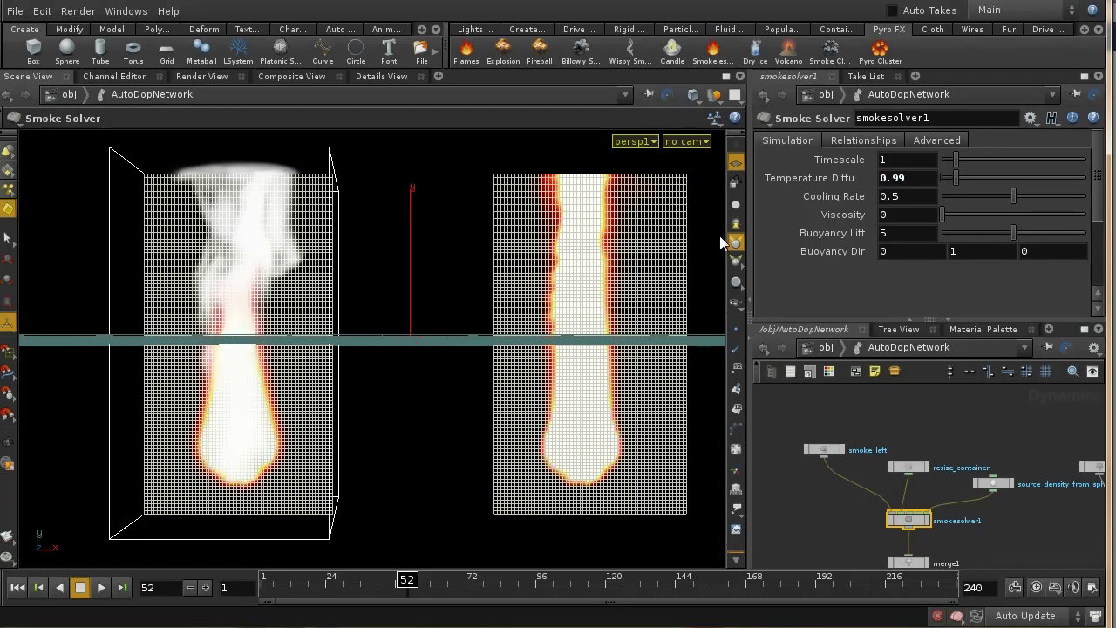
Rerun the simulation from frame 1, stepping forward to frame 18.
{"action": "left_click", "coordinate": [17, 587]}
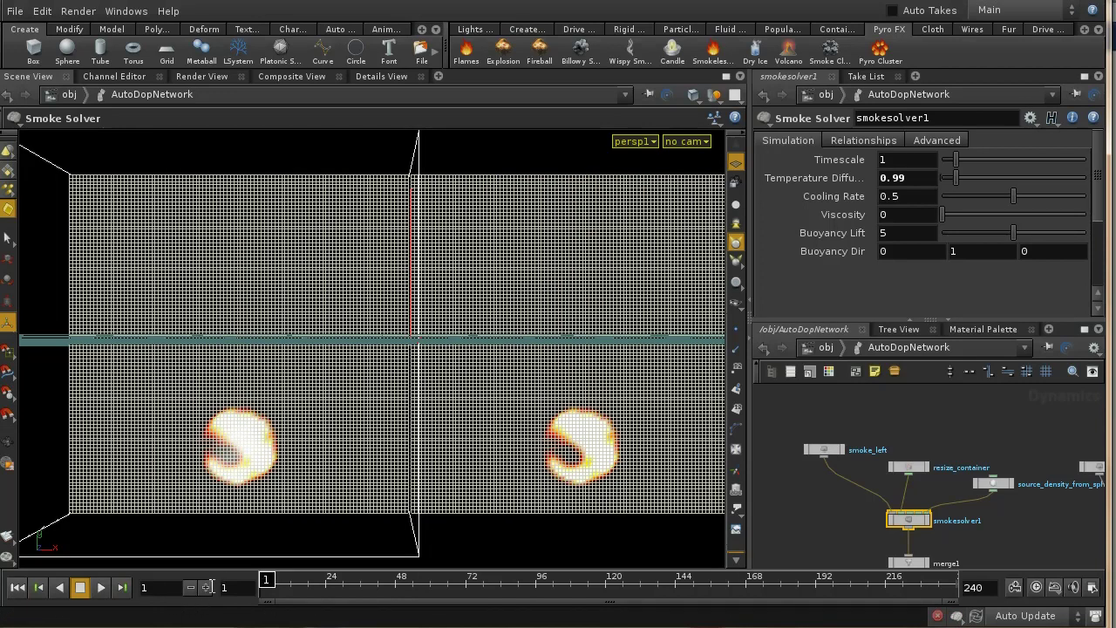
{"action": "left_click", "coordinate": [207, 587]}
{"action": "left_click", "coordinate": [206, 587]}
{"action": "left_click", "coordinate": [206, 587]}
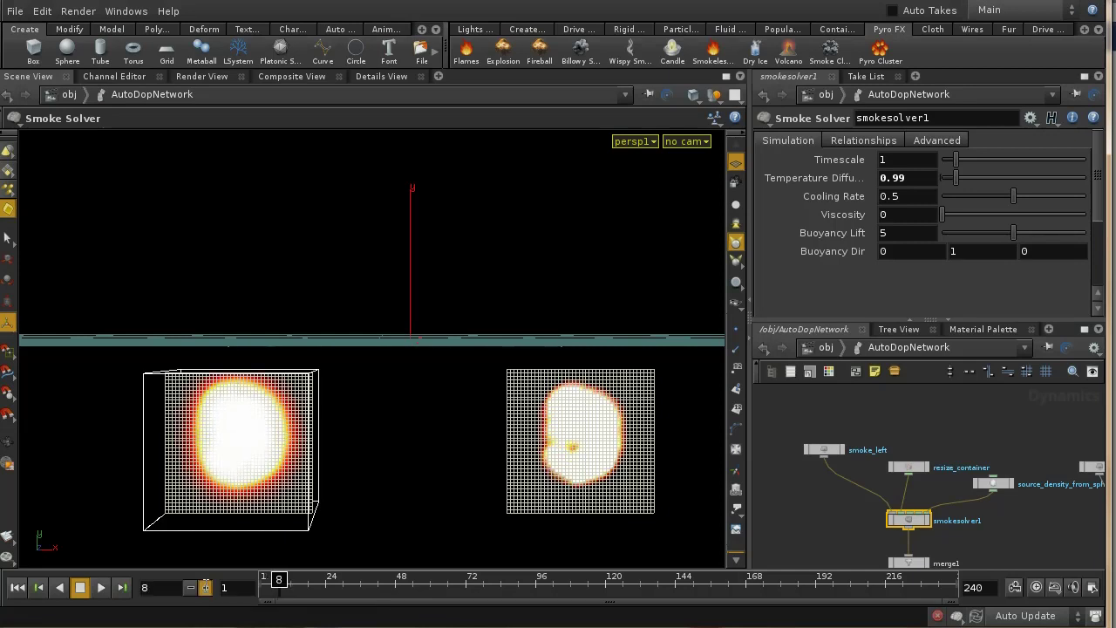
{"action": "left_click", "coordinate": [207, 587]}
{"action": "left_click", "coordinate": [207, 587]}
{"action": "left_click", "coordinate": [206, 587]}
{"action": "left_click", "coordinate": [207, 587]}
{"action": "left_click", "coordinate": [207, 587]}
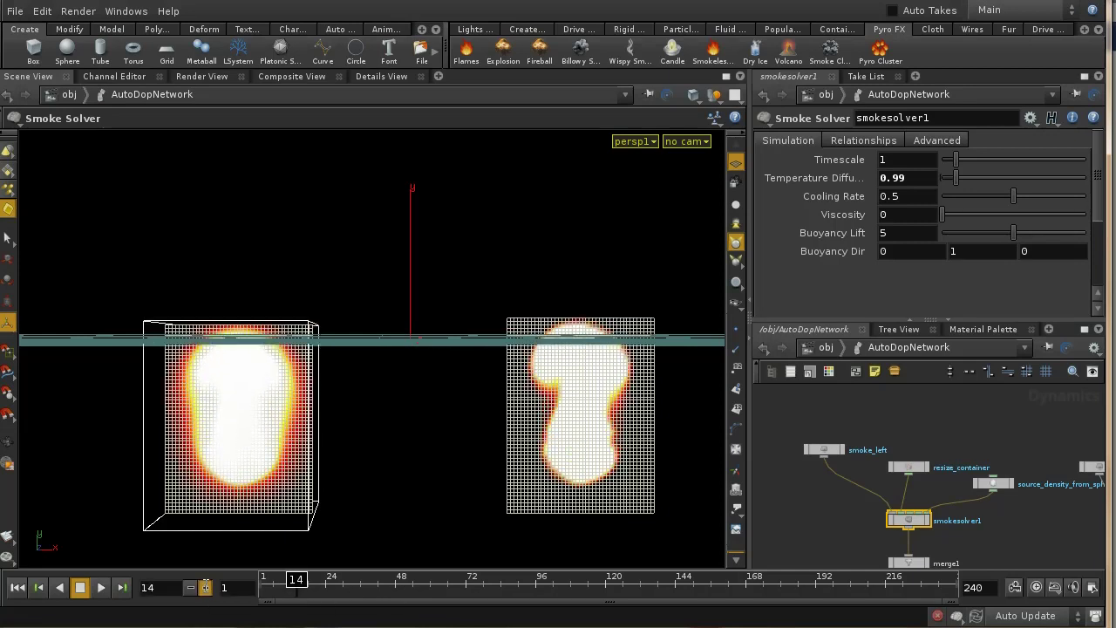
{"action": "left_click", "coordinate": [207, 587]}
{"action": "left_click", "coordinate": [207, 587]}
{"action": "left_click", "coordinate": [207, 587]}
{"action": "left_click", "coordinate": [206, 587]}
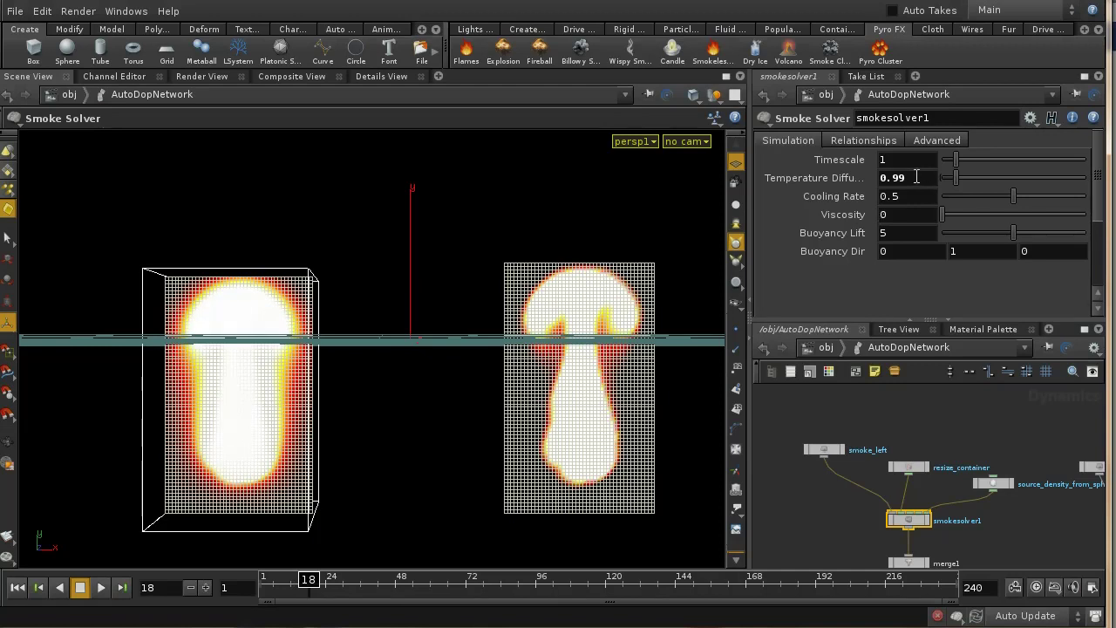
Ladder-drag smokesolver1's Temperature Diffusion up to 2.19.
{"action": "middle_click_drag", "start_coordinate": [928, 174], "coordinate": [1090, 178]}
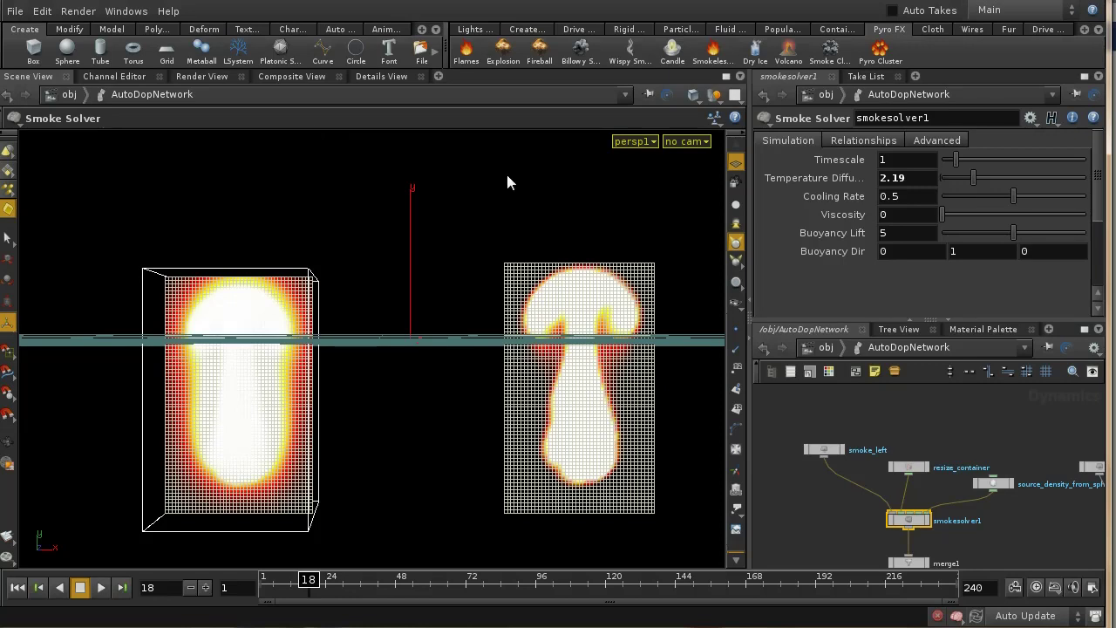
Revert Temperature Diffusion to its default 0.25 and return to frame 1.
{"action": "right_click", "coordinate": [838, 180]}
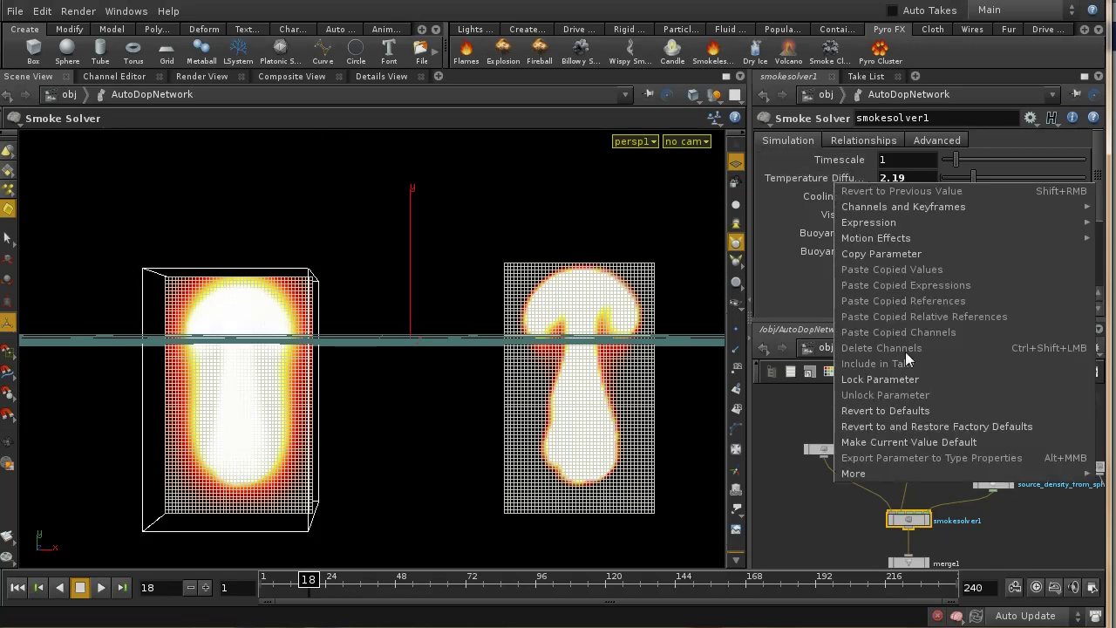
{"action": "left_click", "coordinate": [907, 410]}
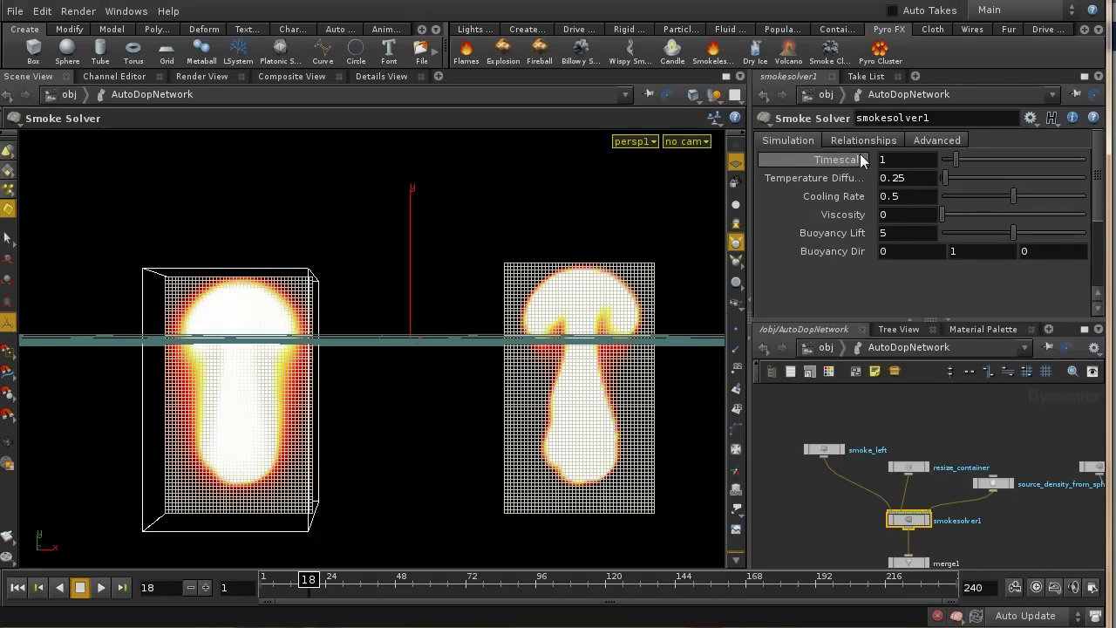
{"action": "left_click", "coordinate": [17, 587]}
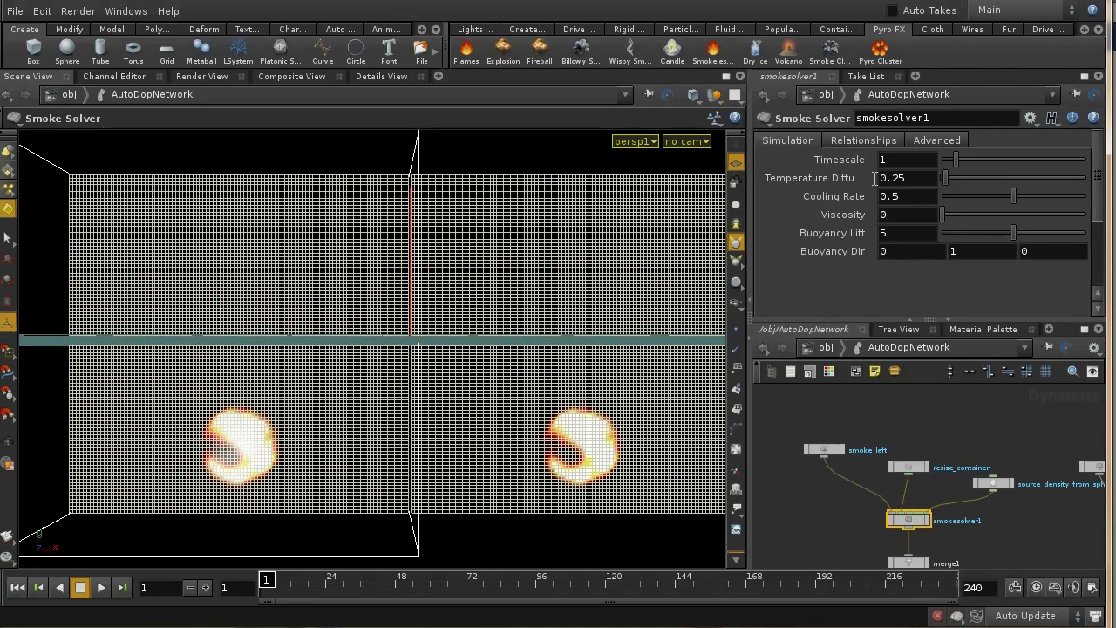
Set Timescale to 0.5, play to frame 27, then rewind and show the Relationships settings.
{"action": "mouse_move", "coordinate": [865, 169]}
{"action": "left_click", "coordinate": [909, 167]}
{"action": "type", "text": ".5"}
{"action": "key", "text": "Return"}
{"action": "left_click", "coordinate": [101, 589]}
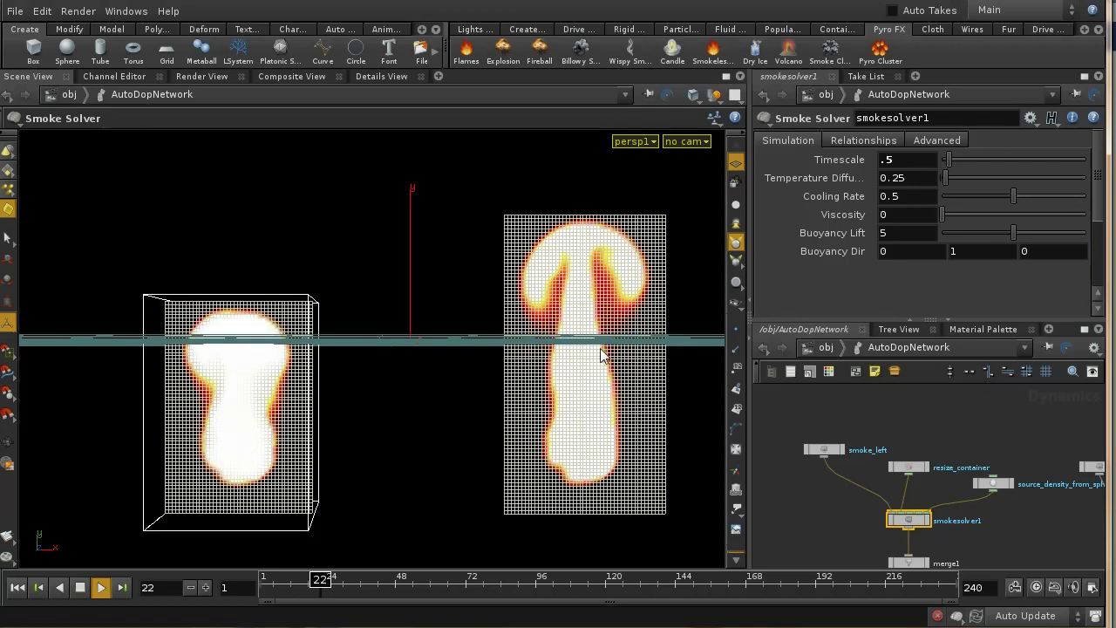
{"action": "left_click", "coordinate": [98, 593]}
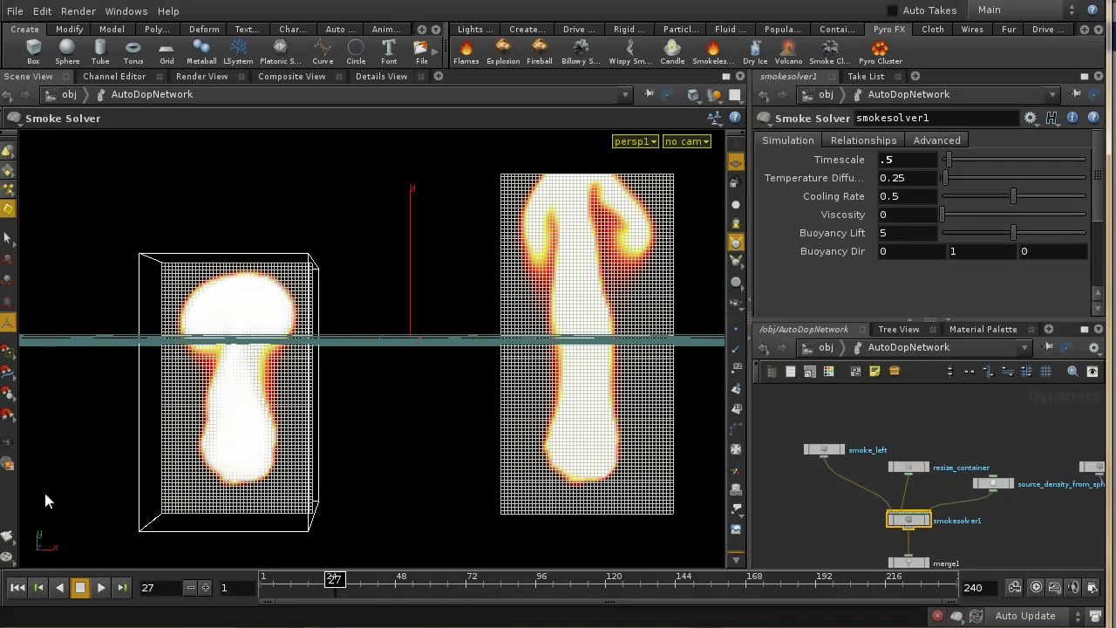
{"action": "left_click", "coordinate": [19, 587]}
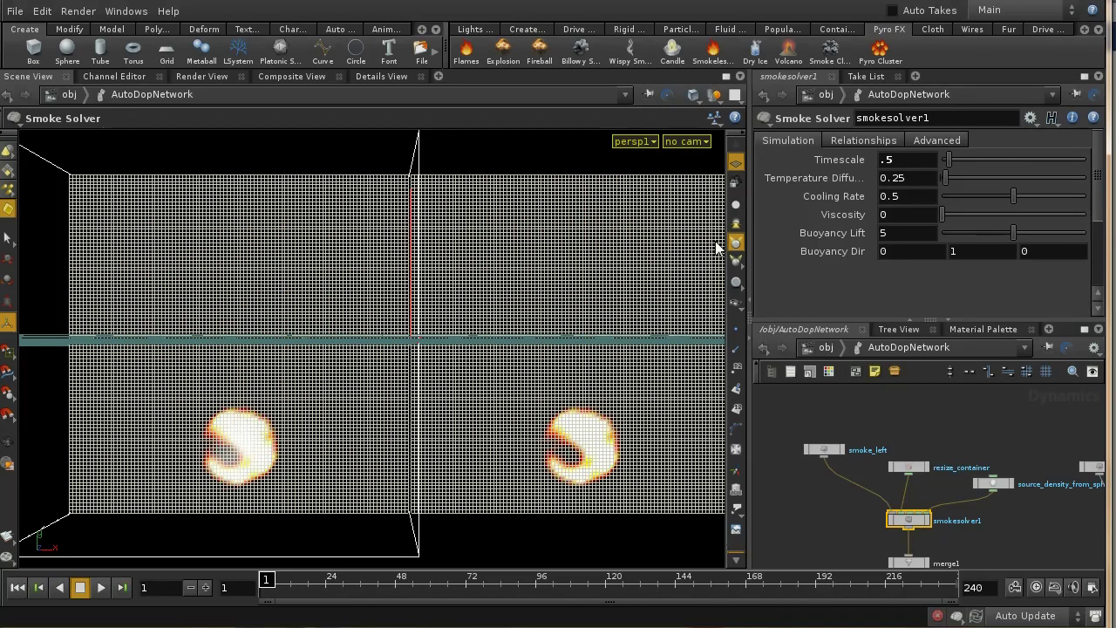
{"action": "left_click", "coordinate": [881, 142]}
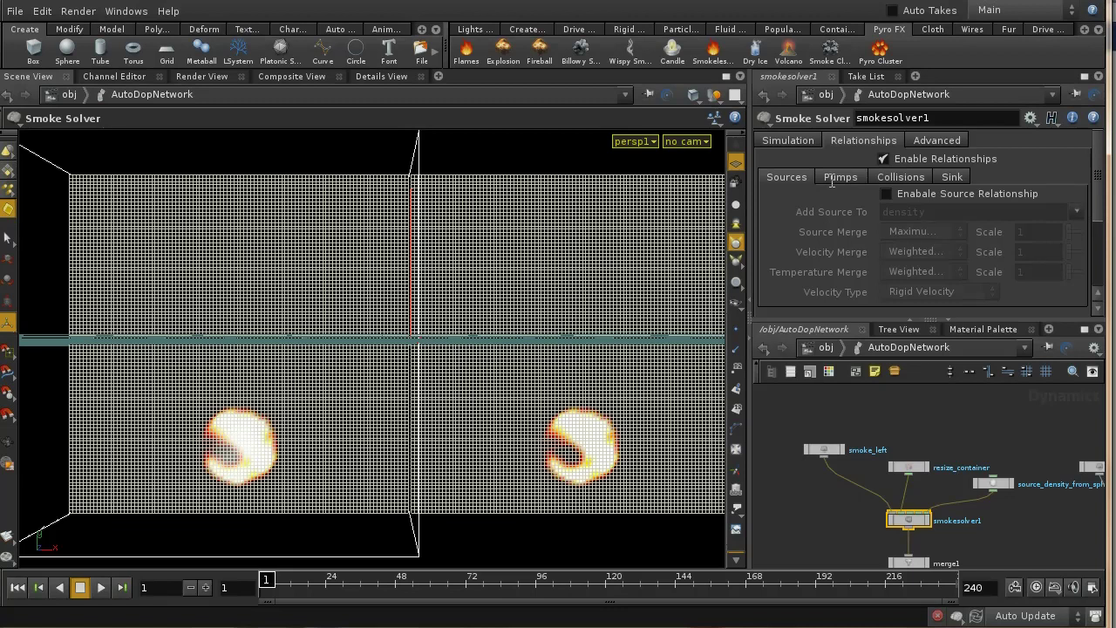
{"action": "middle_click_drag", "start_coordinate": [1017, 505], "coordinate": [952, 493]}
{"action": "scroll", "coordinate": [986, 496], "scroll_direction": "up", "scroll_amount": 6}
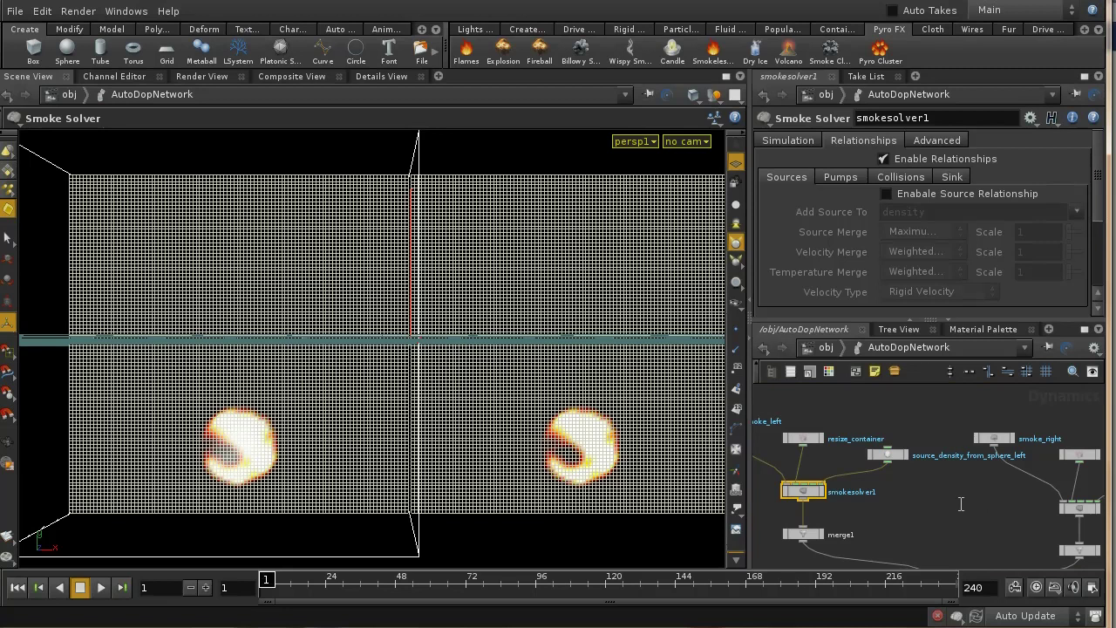
{"action": "scroll", "coordinate": [956, 442], "scroll_direction": "down", "scroll_amount": 5}
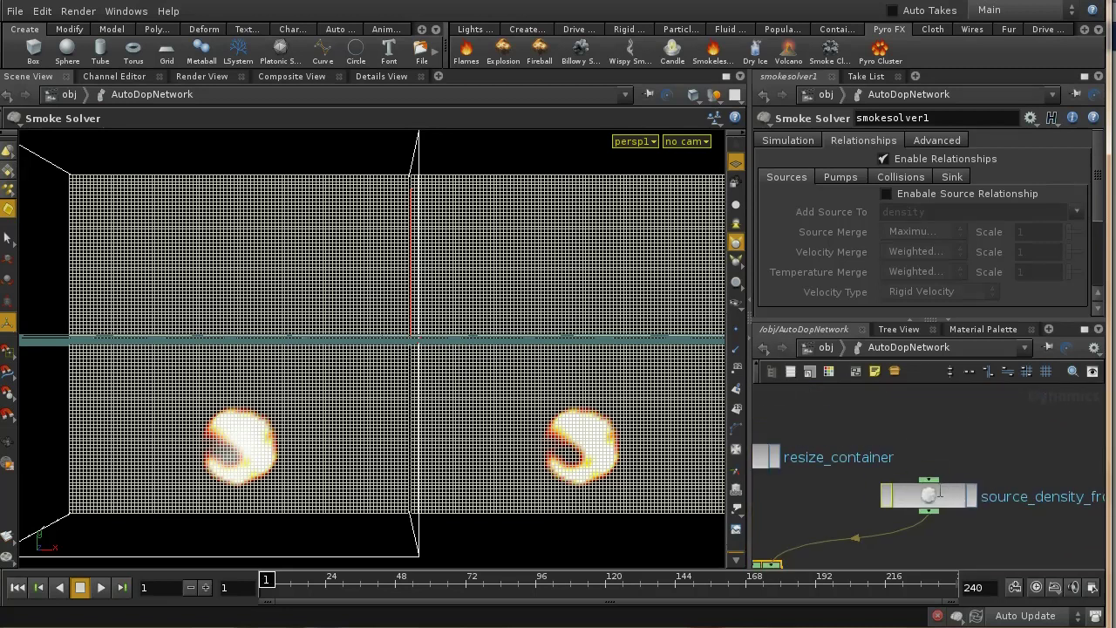
{"action": "left_click", "coordinate": [946, 495]}
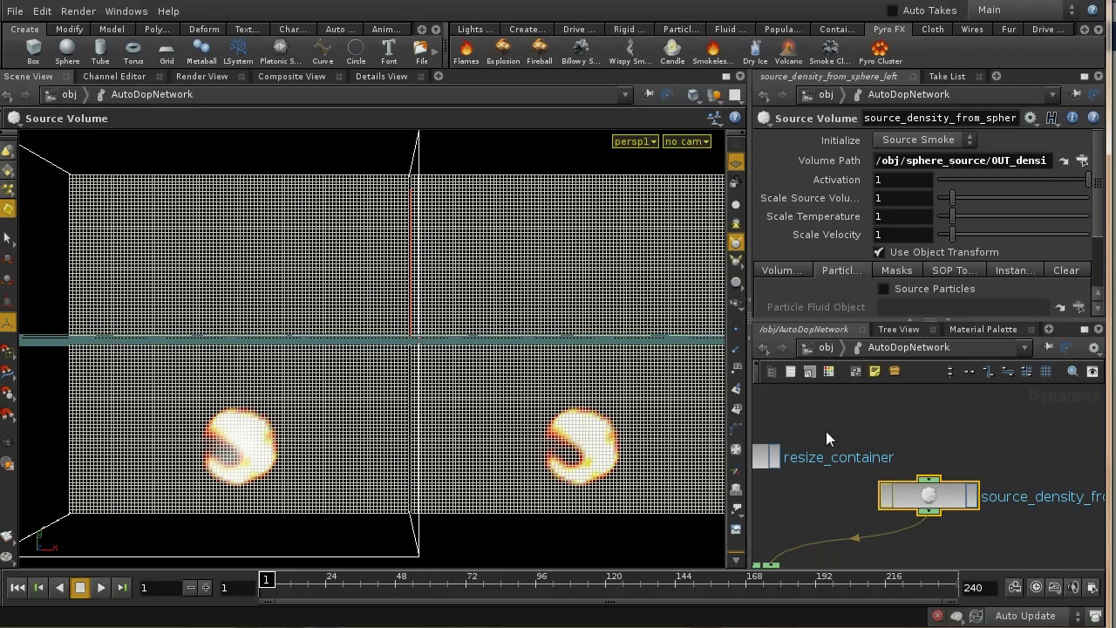
{"action": "left_click", "coordinate": [829, 348]}
{"action": "double_click", "coordinate": [898, 475]}
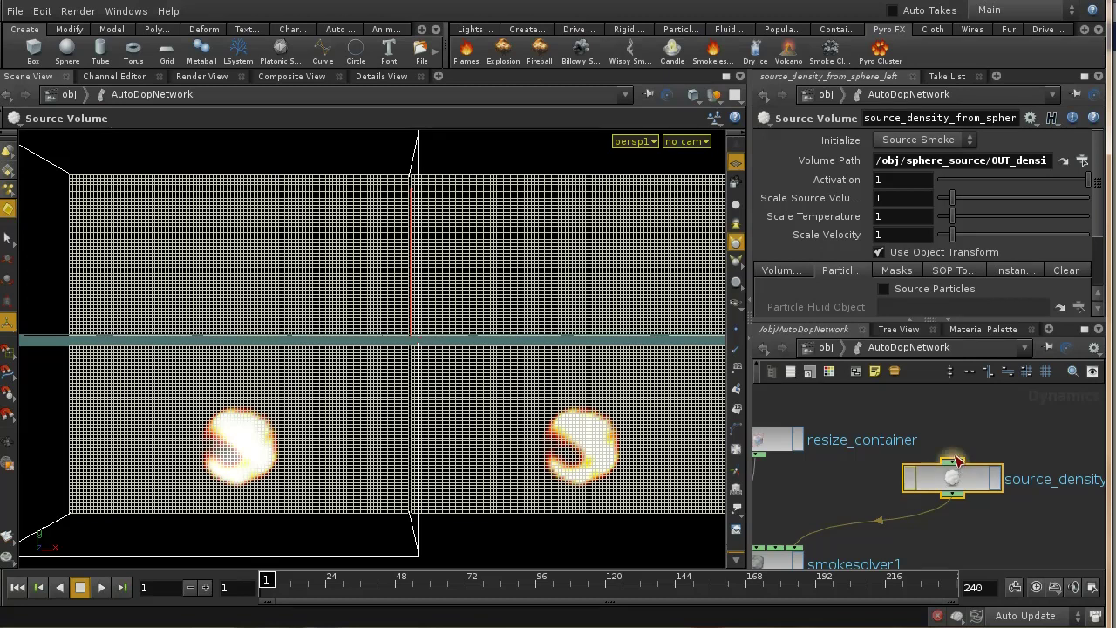
{"action": "middle_click_drag", "start_coordinate": [923, 534], "coordinate": [1007, 505]}
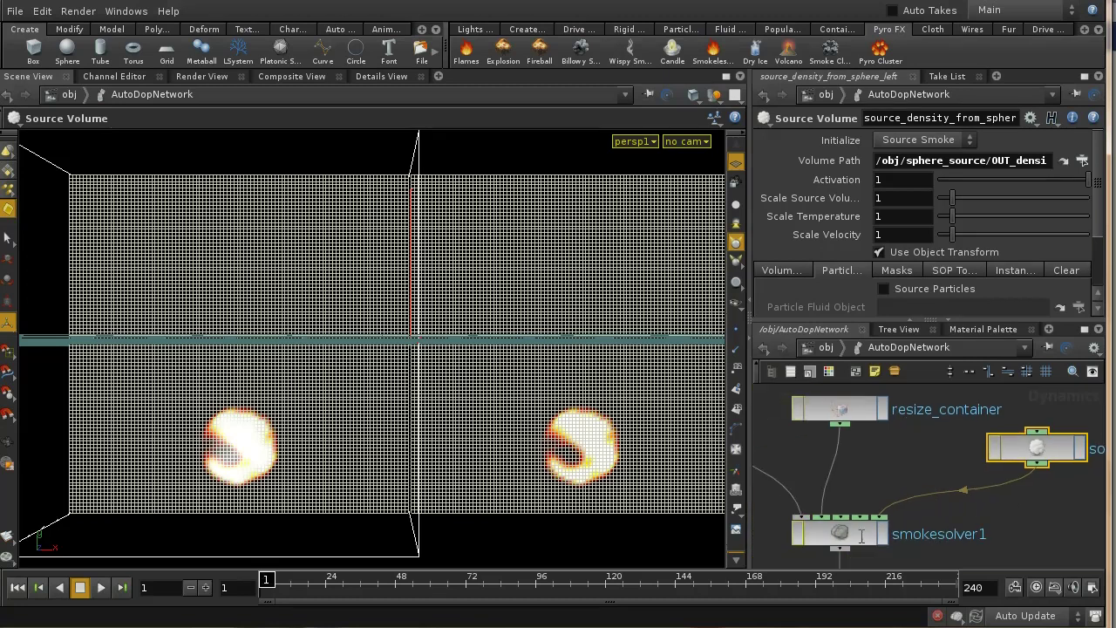
{"action": "left_click", "coordinate": [867, 536]}
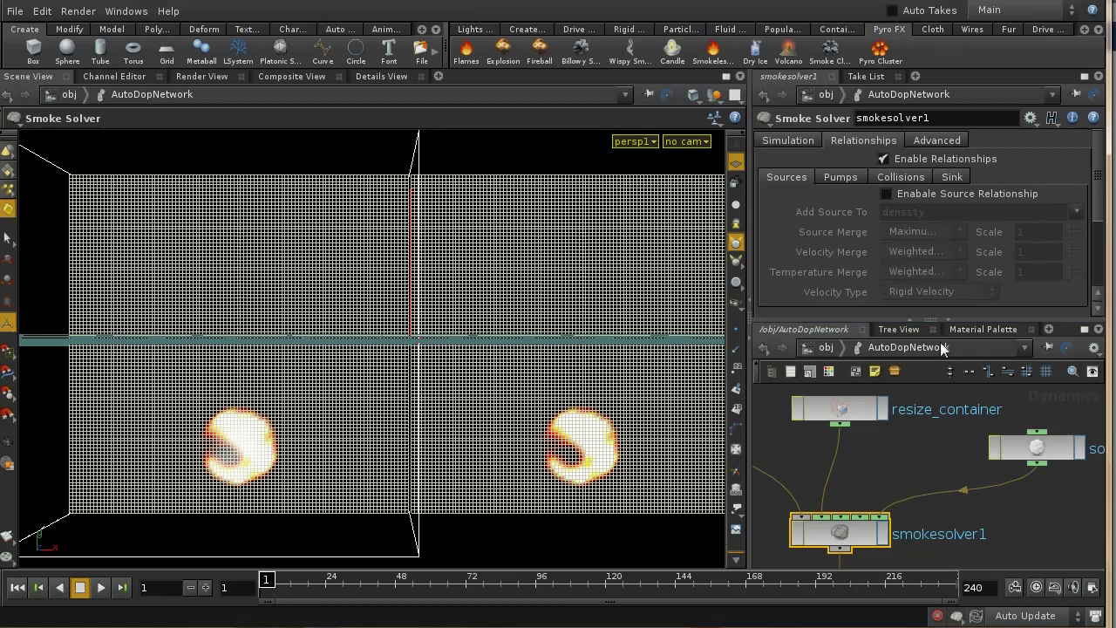
Show smokesolver1's Advanced settings: OpenCL off, min/max substeps 1, CFL condition 1.
{"action": "left_click", "coordinate": [945, 138]}
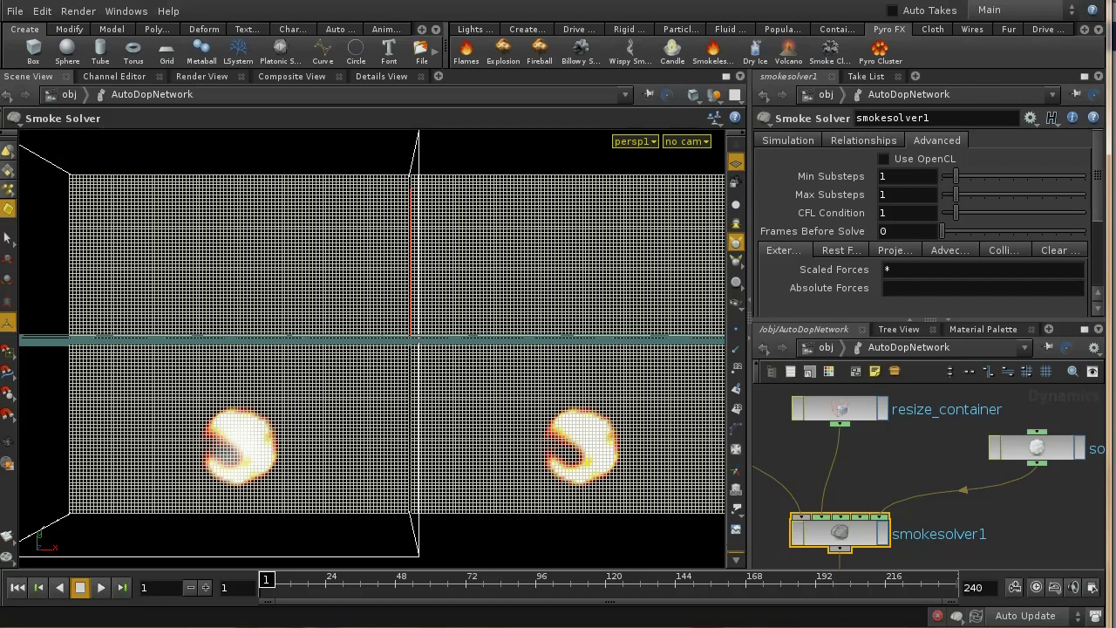
{"action": "mouse_move", "coordinate": [1098, 199]}
{"action": "left_mouse_down"}
{"action": "mouse_move", "coordinate": [1100, 242]}
{"action": "mouse_move", "coordinate": [1096, 200]}
{"action": "left_mouse_up"}
{"action": "mouse_move", "coordinate": [1099, 169]}
{"action": "left_mouse_down"}
{"action": "mouse_move", "coordinate": [1101, 234]}
{"action": "mouse_move", "coordinate": [1099, 171]}
{"action": "left_mouse_up"}
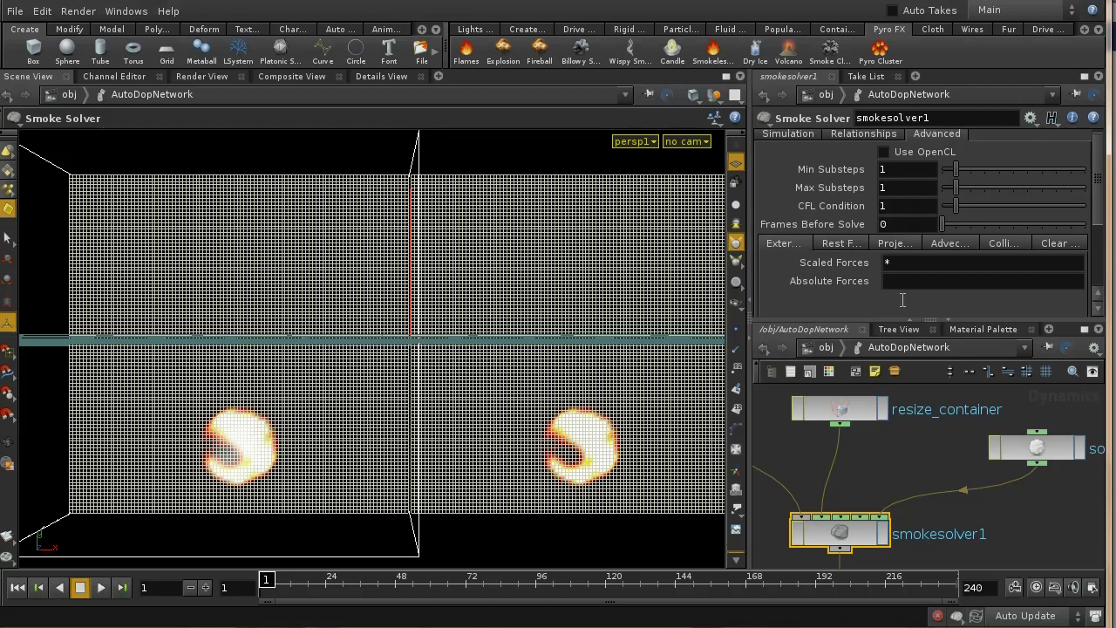
{"action": "middle_click_drag", "start_coordinate": [920, 439], "coordinate": [944, 396]}
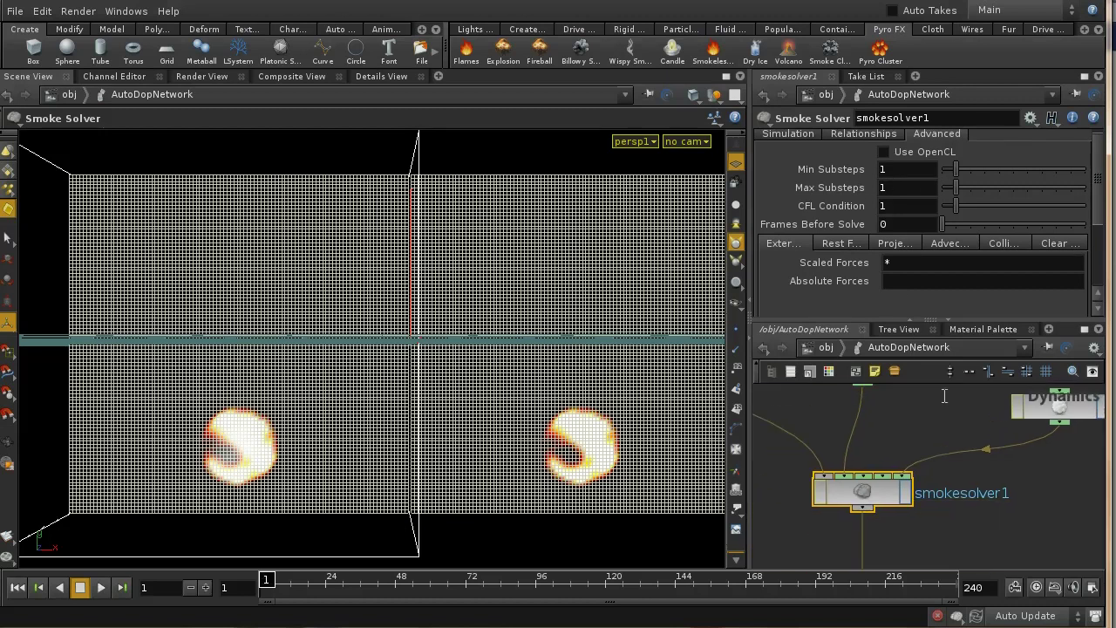
Maximize the network editor and zoom in on smokesolver1.
{"action": "left_click", "coordinate": [1085, 329]}
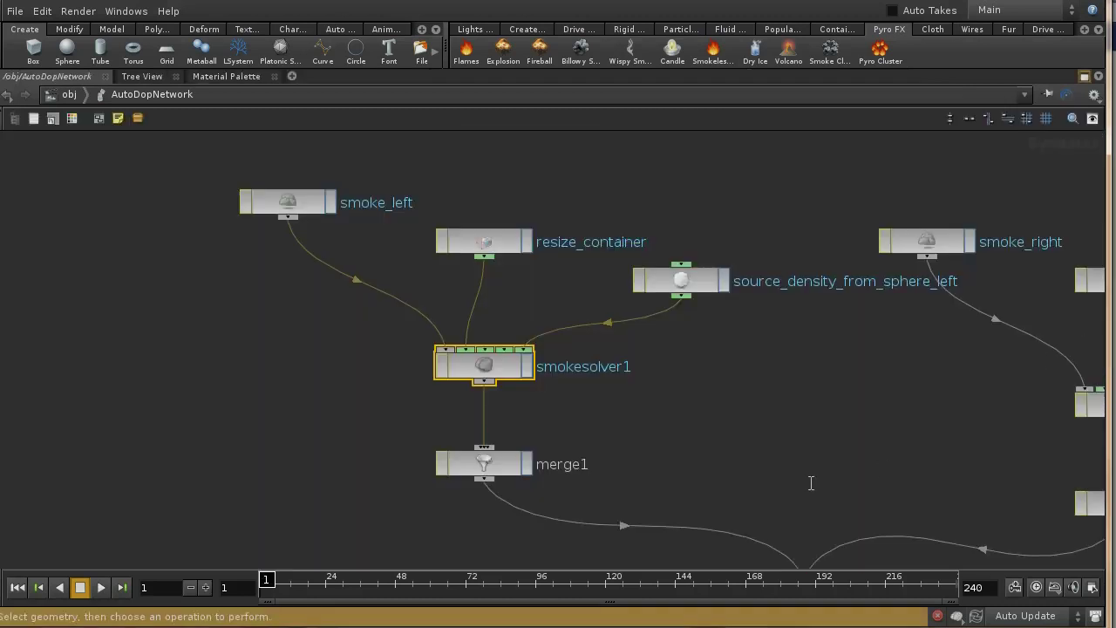
{"action": "middle_click_drag", "start_coordinate": [811, 483], "coordinate": [865, 515]}
{"action": "scroll", "coordinate": [783, 444], "scroll_direction": "up", "scroll_amount": 3}
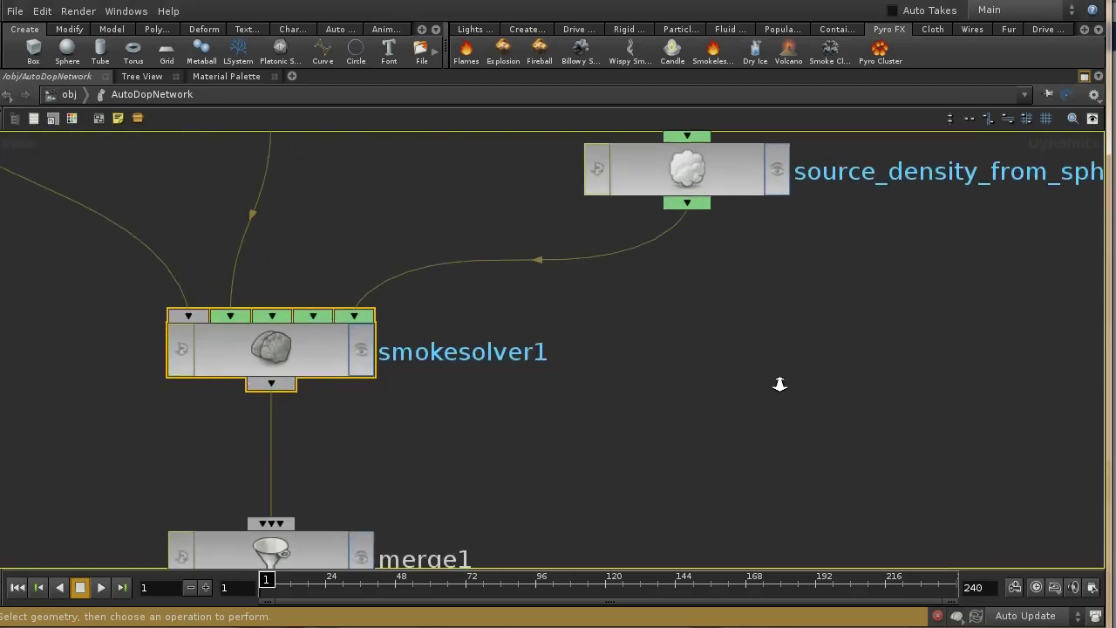
{"action": "key", "text": "f"}
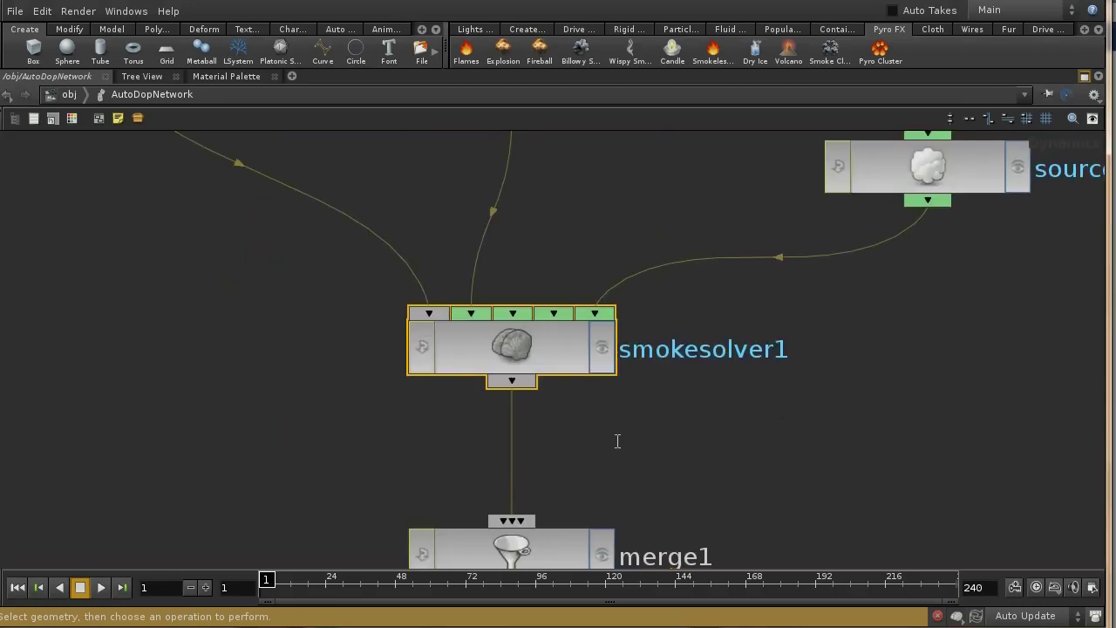
{"action": "right_click", "coordinate": [528, 361]}
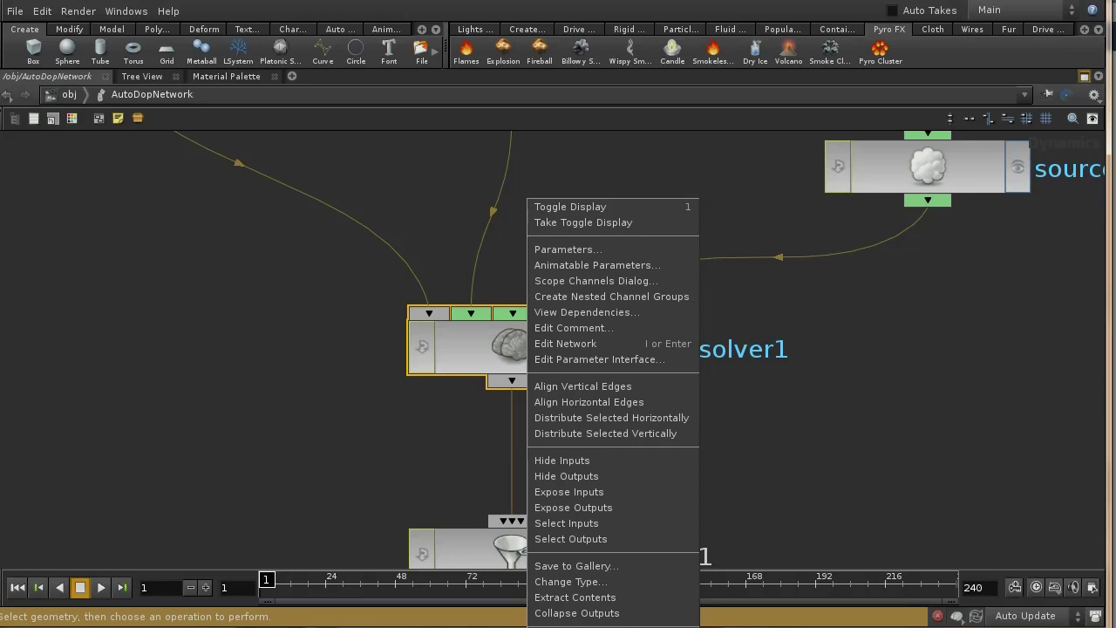
{"action": "key", "text": "Escape"}
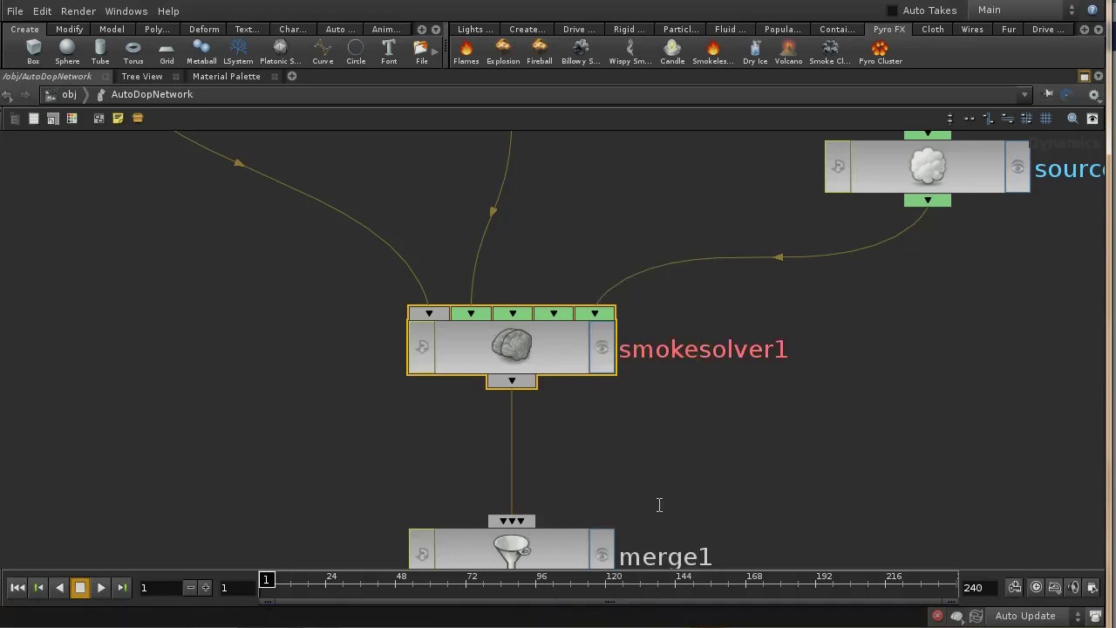
Dive inside smokesolver1, browse clean_custom_fields and the enable_PCG nodes, then return to AutoDopNetwork.
{"action": "key", "text": "i"}
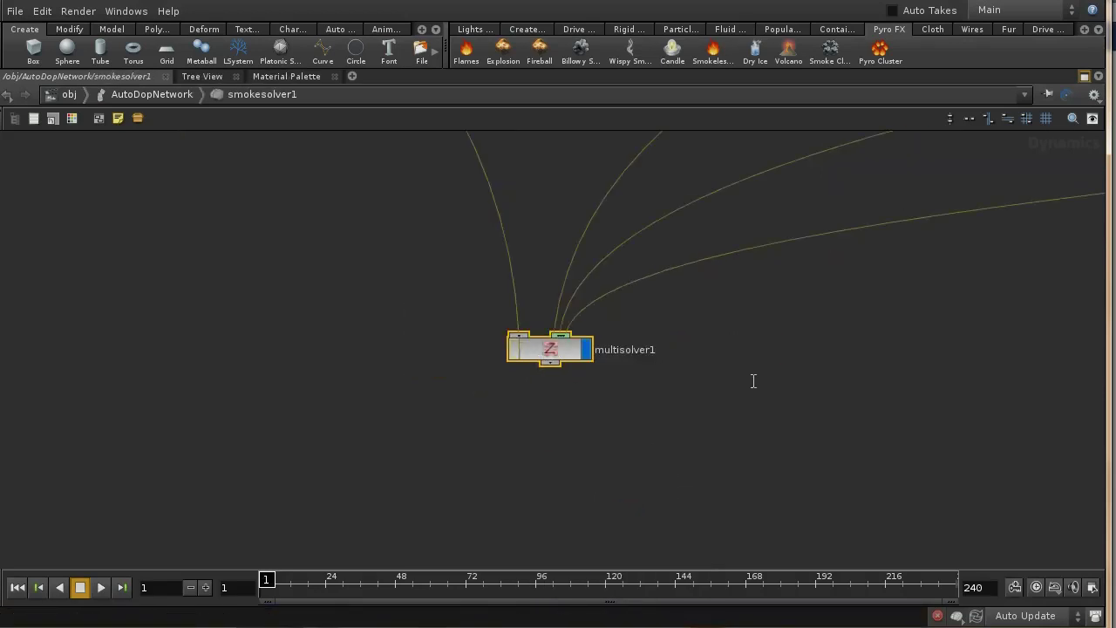
{"action": "scroll", "coordinate": [772, 330], "scroll_direction": "down", "scroll_amount": 5}
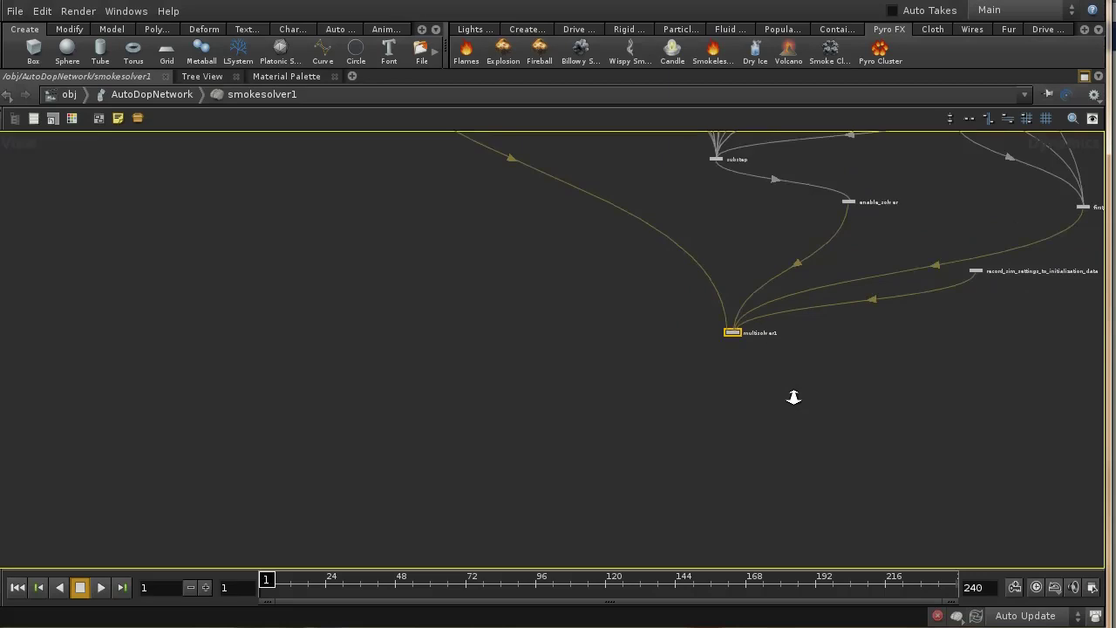
{"action": "scroll", "coordinate": [822, 324], "scroll_direction": "down", "scroll_amount": 5}
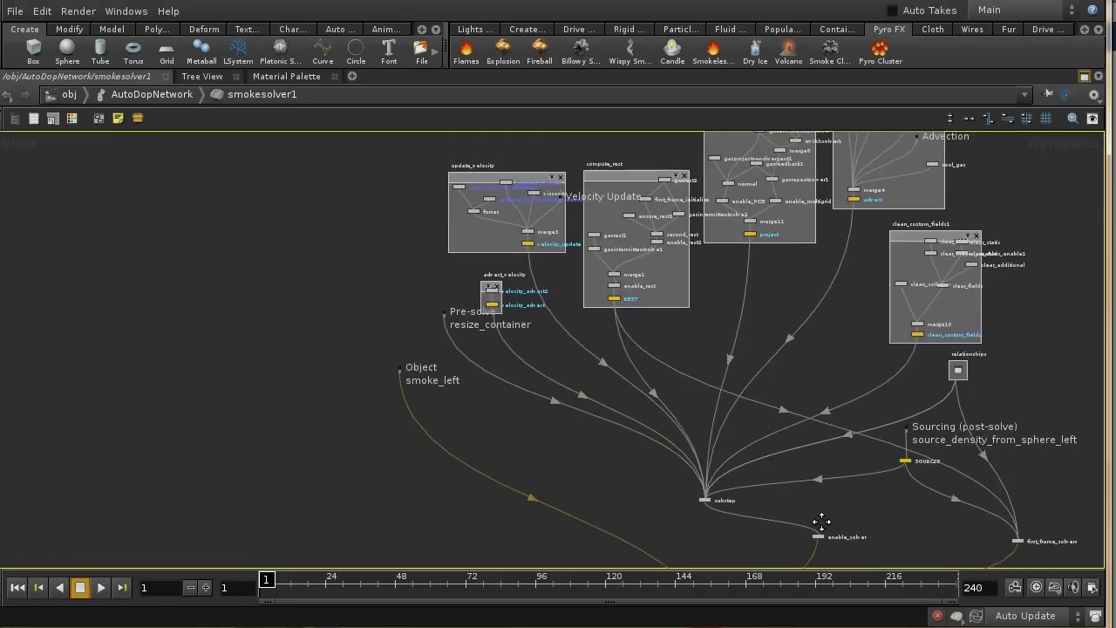
{"action": "scroll", "coordinate": [805, 354], "scroll_direction": "up", "scroll_amount": 2}
{"action": "scroll", "coordinate": [736, 444], "scroll_direction": "down", "scroll_amount": 2}
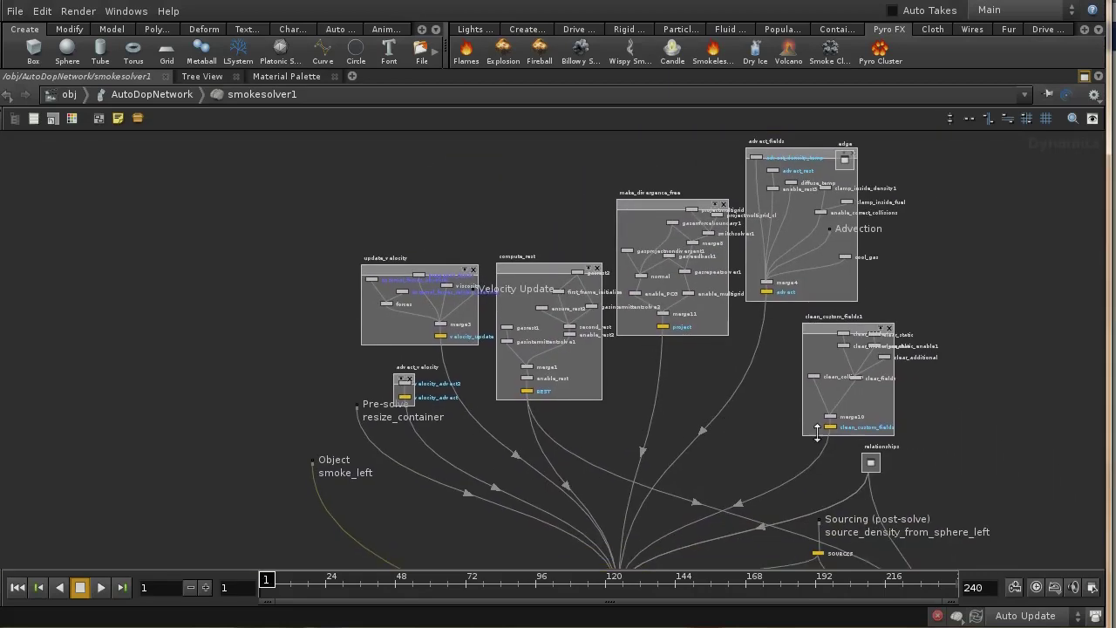
{"action": "middle_click_drag", "start_coordinate": [985, 428], "coordinate": [949, 434]}
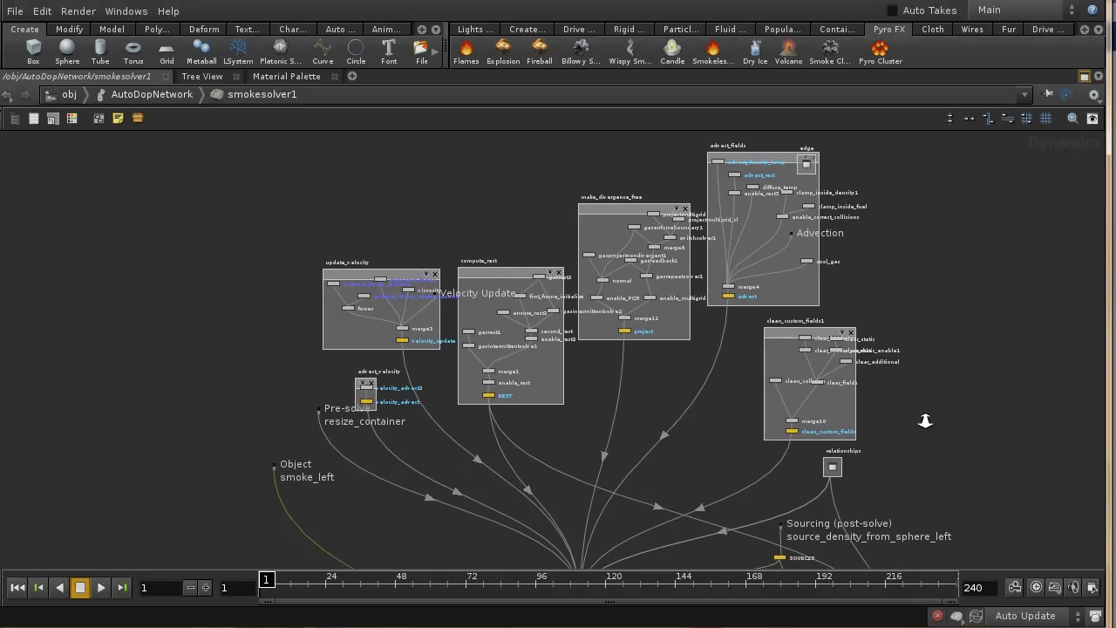
{"action": "scroll", "coordinate": [928, 418], "scroll_direction": "up", "scroll_amount": 5}
{"action": "scroll", "coordinate": [912, 288], "scroll_direction": "down", "scroll_amount": 2}
{"action": "middle_click_drag", "start_coordinate": [907, 302], "coordinate": [1007, 401]}
{"action": "scroll", "coordinate": [591, 399], "scroll_direction": "down", "scroll_amount": 1}
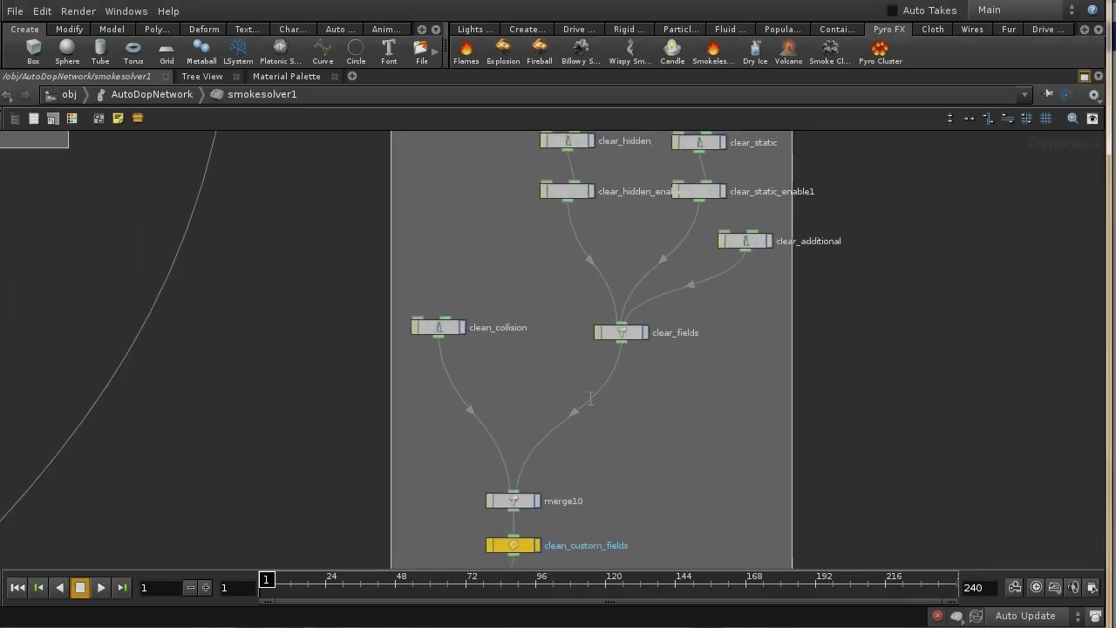
{"action": "middle_click_drag", "start_coordinate": [291, 384], "coordinate": [611, 491]}
{"action": "middle_click_drag", "start_coordinate": [100, 384], "coordinate": [632, 489]}
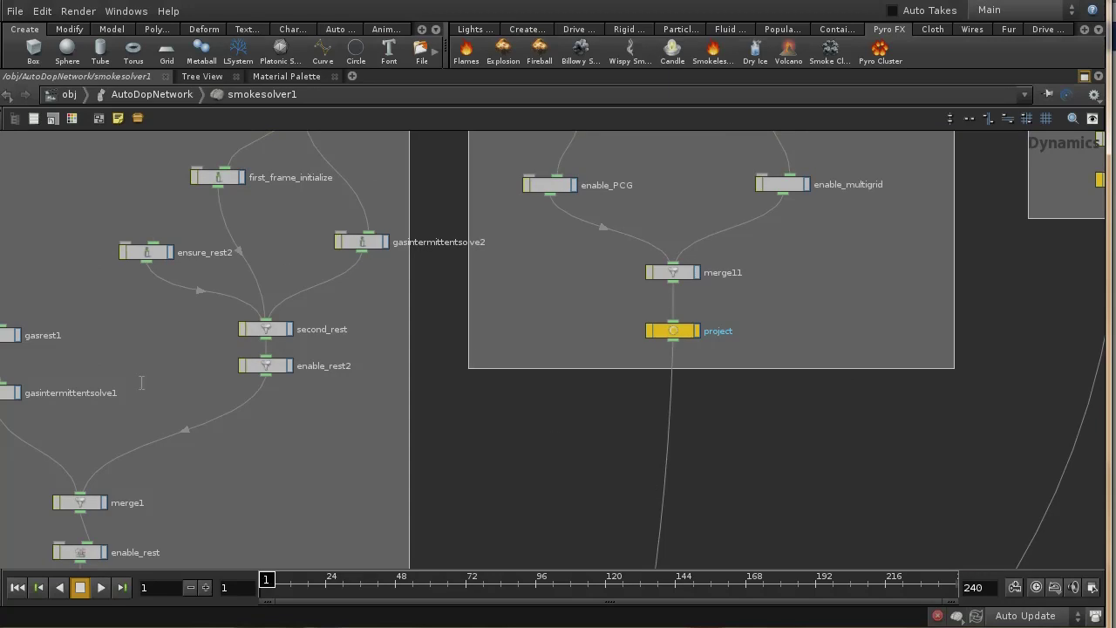
{"action": "left_click", "coordinate": [187, 94]}
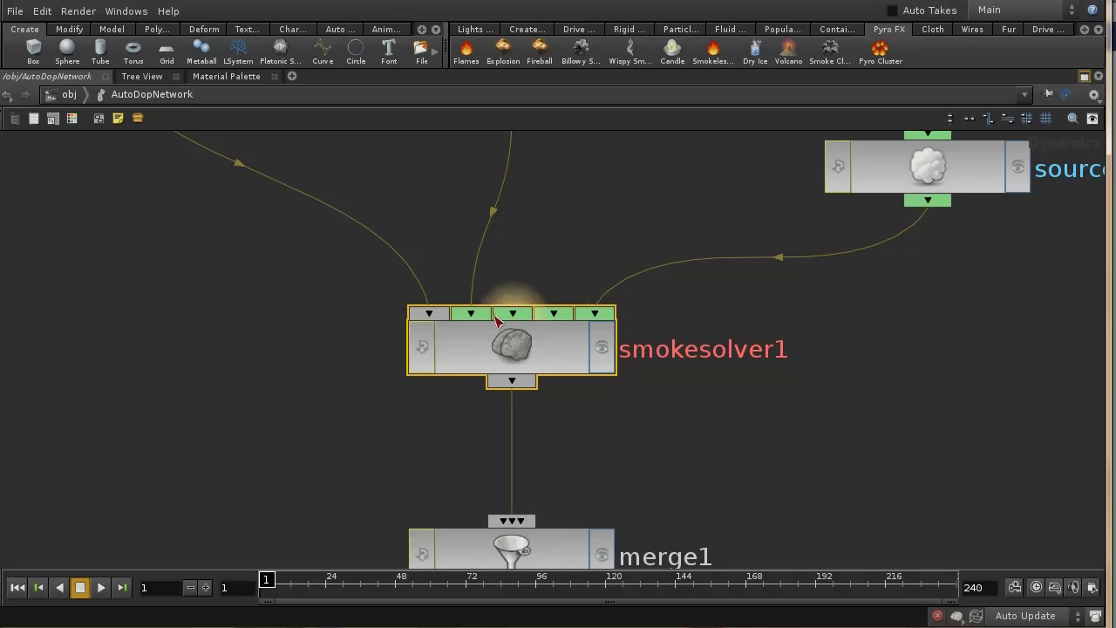
Wire source_density_from_sphere_left into smokesolver1's Sourcing (post-solve) input.
{"action": "middle_click_drag", "start_coordinate": [797, 361], "coordinate": [847, 416]}
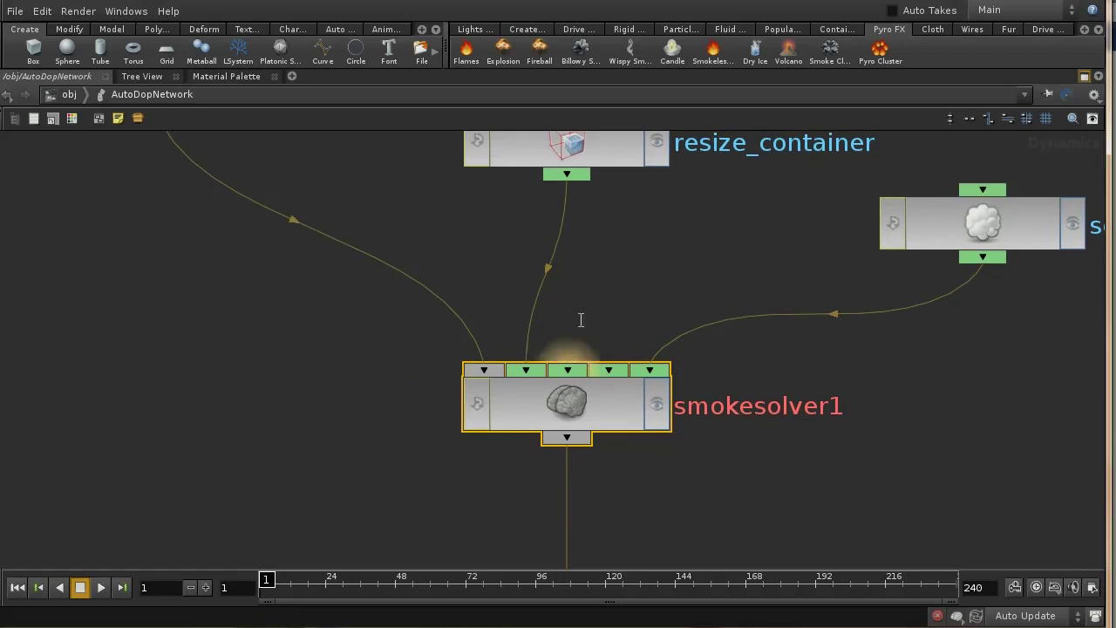
{"action": "middle_click_drag", "start_coordinate": [588, 311], "coordinate": [585, 371]}
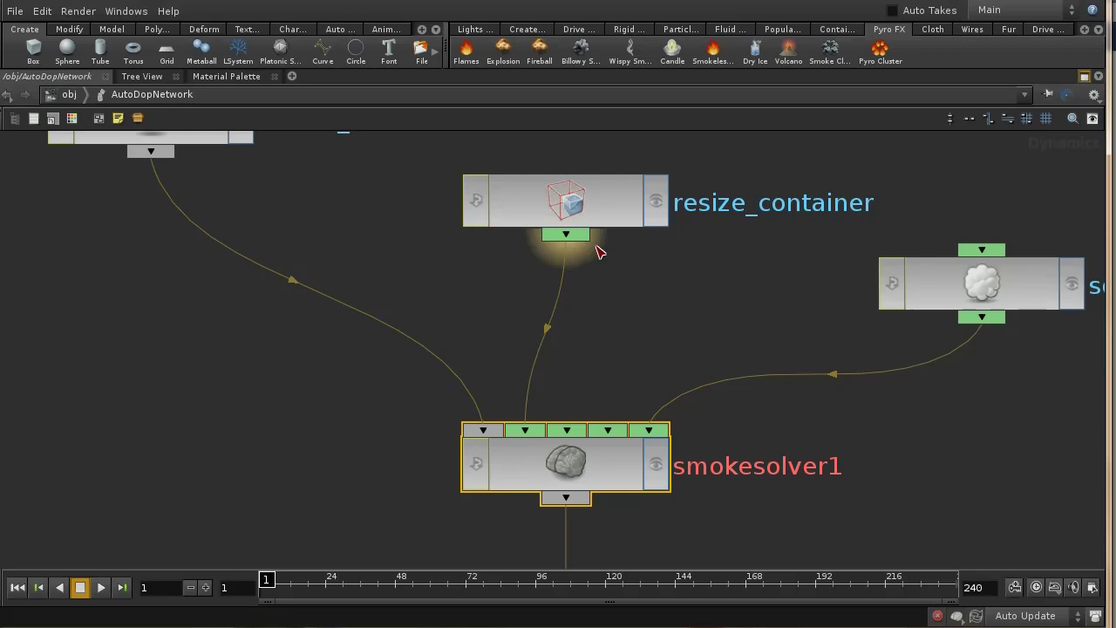
{"action": "left_click", "coordinate": [606, 217]}
{"action": "middle_click_drag", "start_coordinate": [678, 309], "coordinate": [346, 326]}
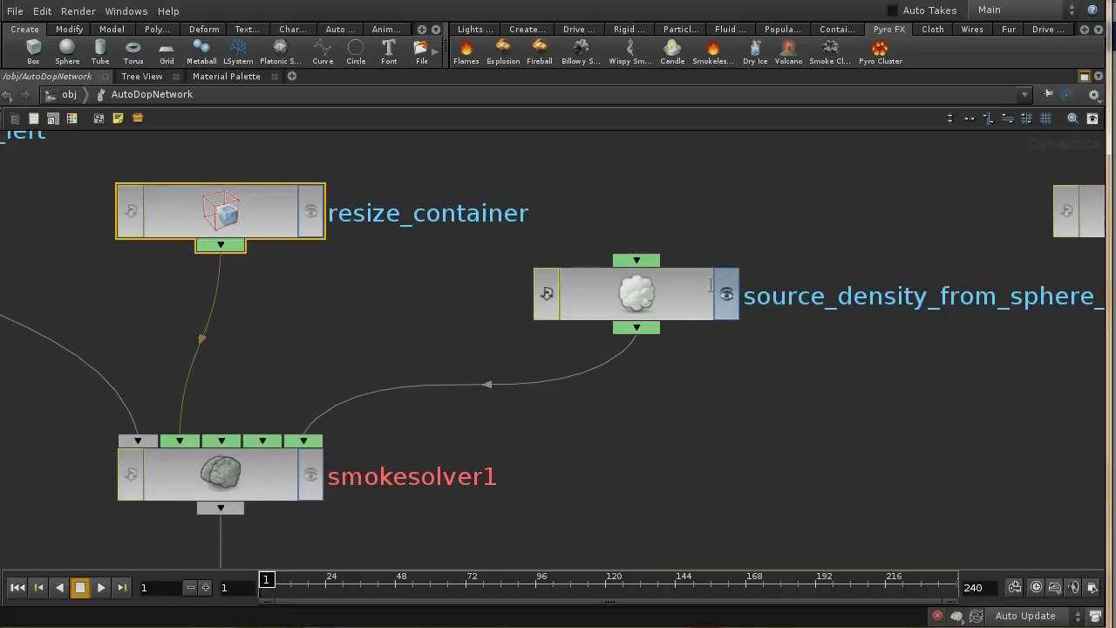
{"action": "left_click", "coordinate": [699, 292]}
{"action": "middle_click_drag", "start_coordinate": [710, 396], "coordinate": [843, 387]}
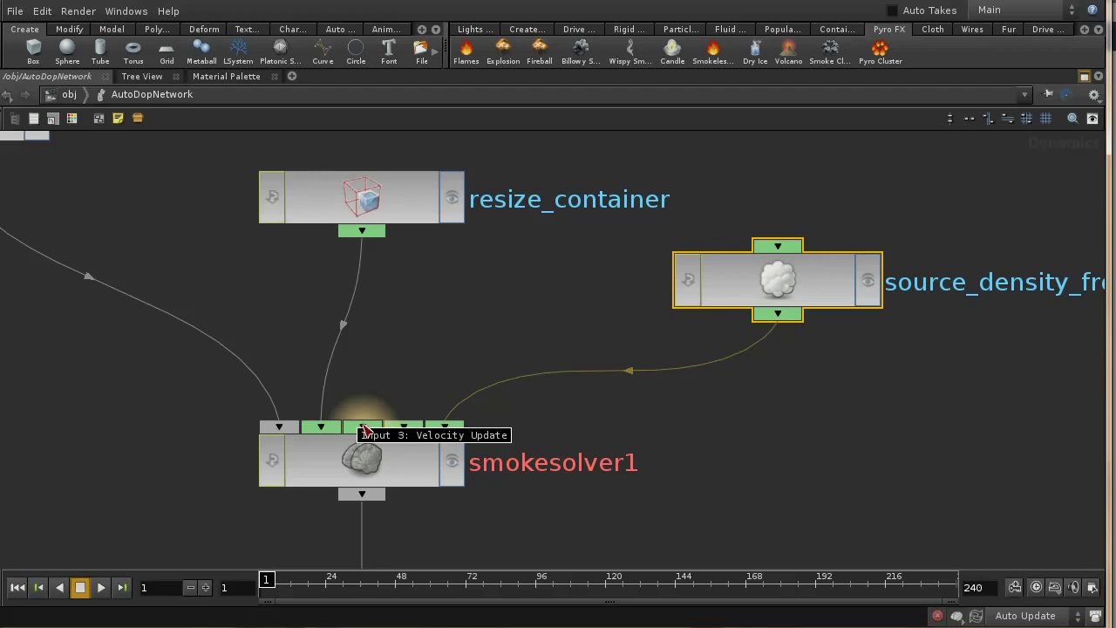
{"action": "left_click", "coordinate": [455, 427]}
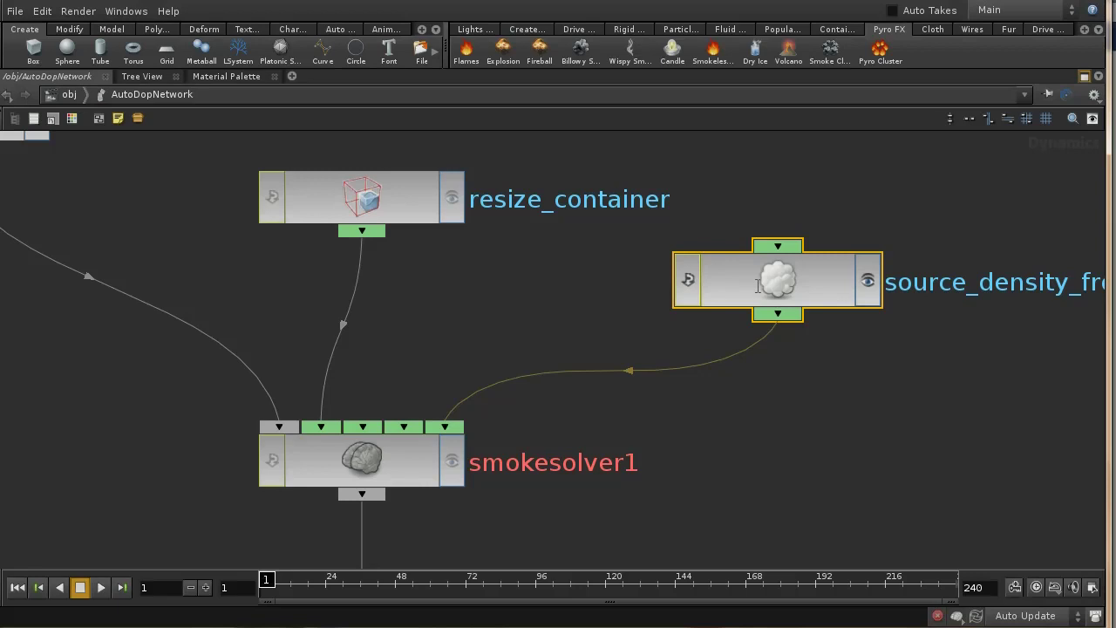
Zoom out and pan to show smokesolver2 and the merge nodes beside the first setup.
{"action": "scroll", "coordinate": [786, 450], "scroll_direction": "down", "scroll_amount": 5}
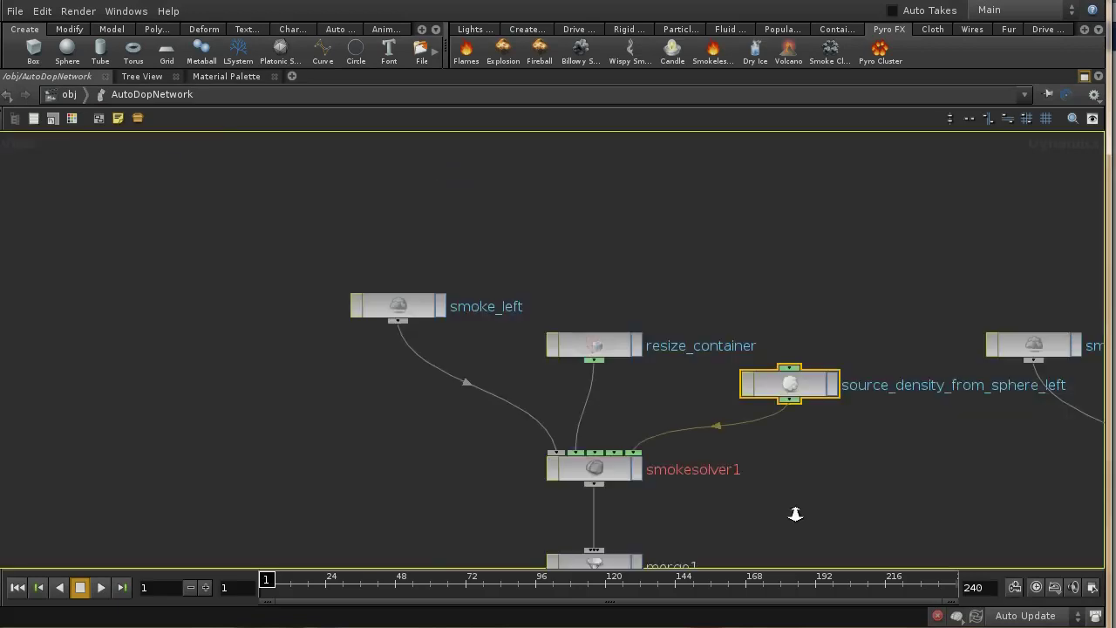
{"action": "middle_click_drag", "start_coordinate": [818, 504], "coordinate": [723, 411]}
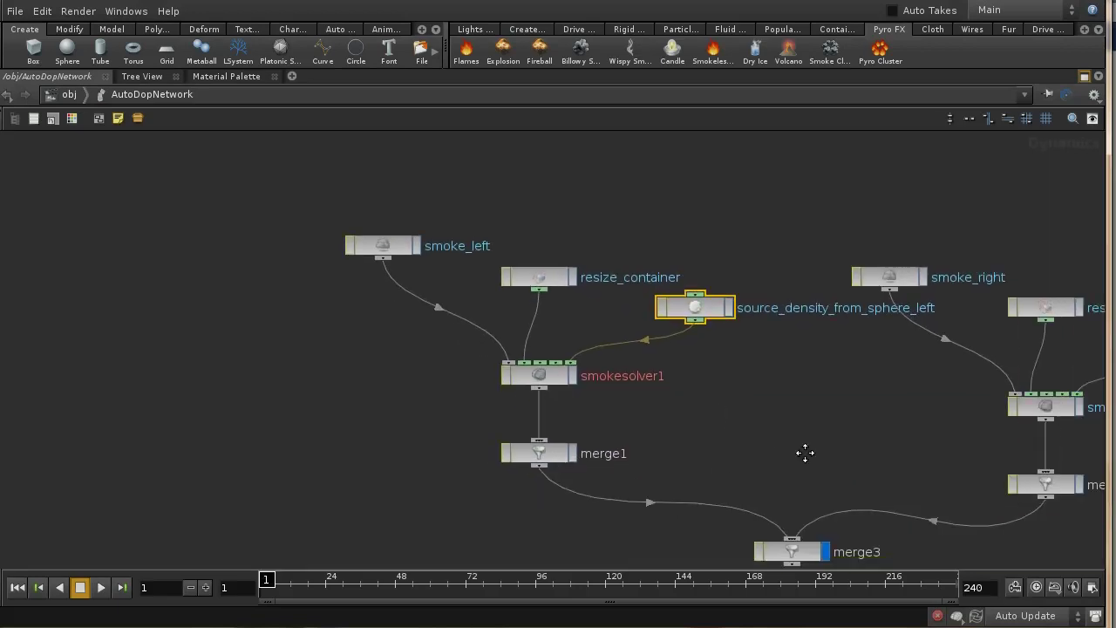
{"action": "middle_click_drag", "start_coordinate": [805, 451], "coordinate": [663, 394]}
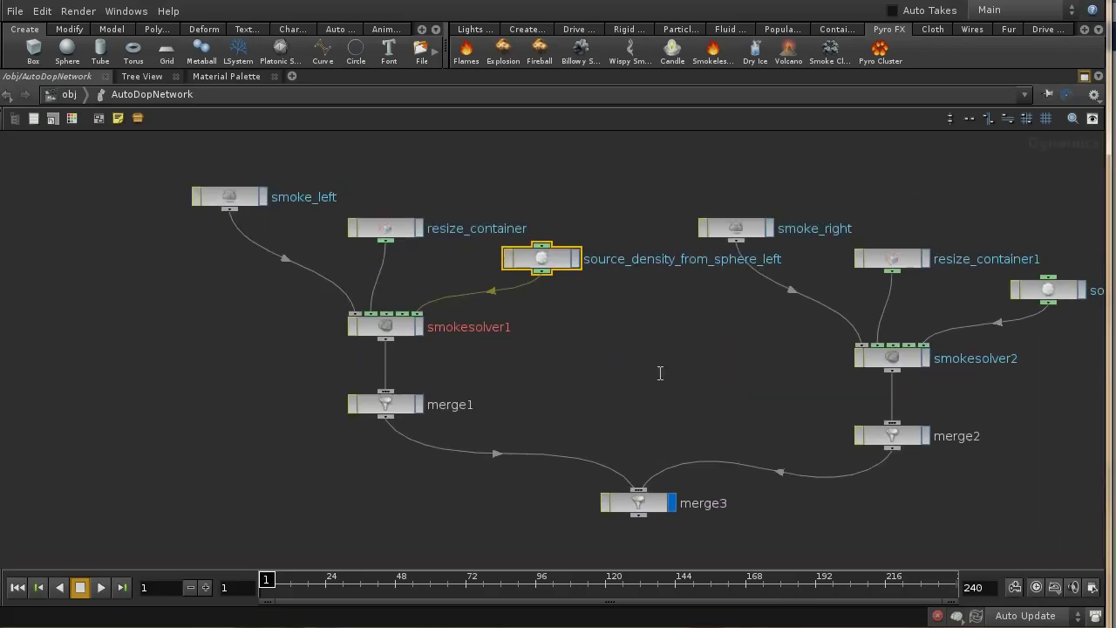